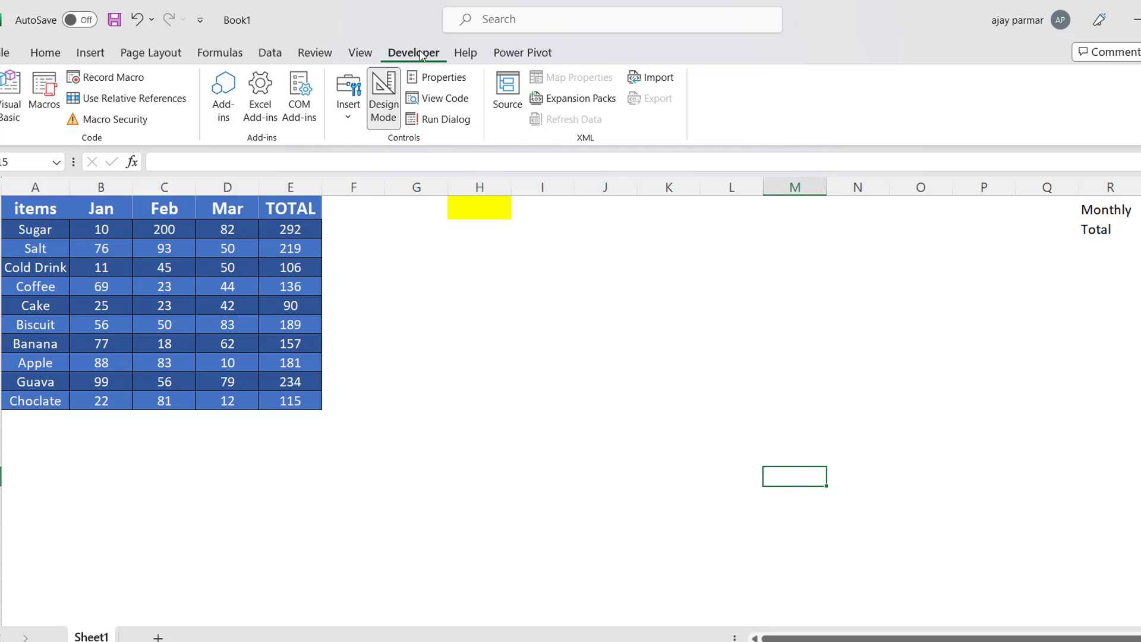
# Point out the Monthly label and select the Jan–Mar month figures in the sales table
pyautogui.click(569, 219)
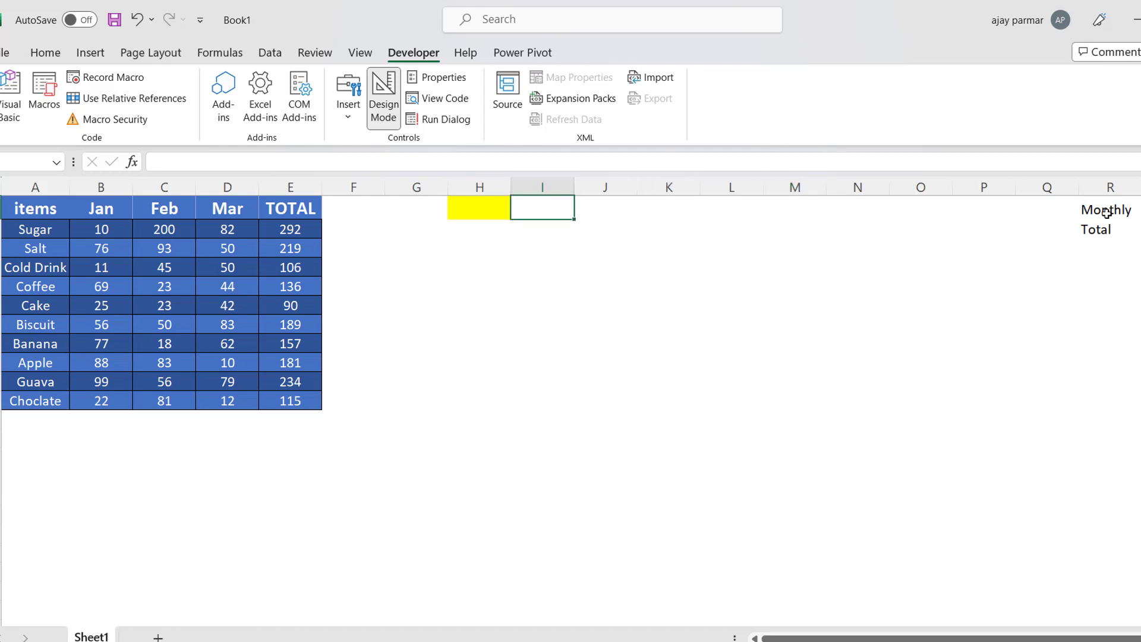
pyautogui.click(1086, 208)
pyautogui.click(1086, 208)
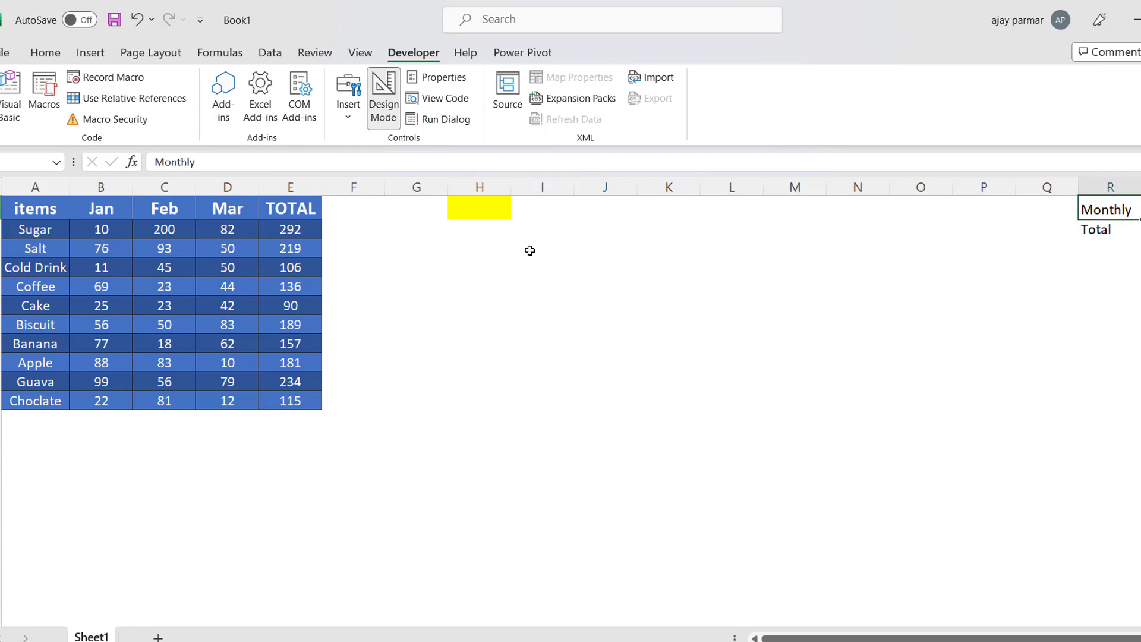
pyautogui.click(119, 216)
pyautogui.hotkey('shift', 'Right')
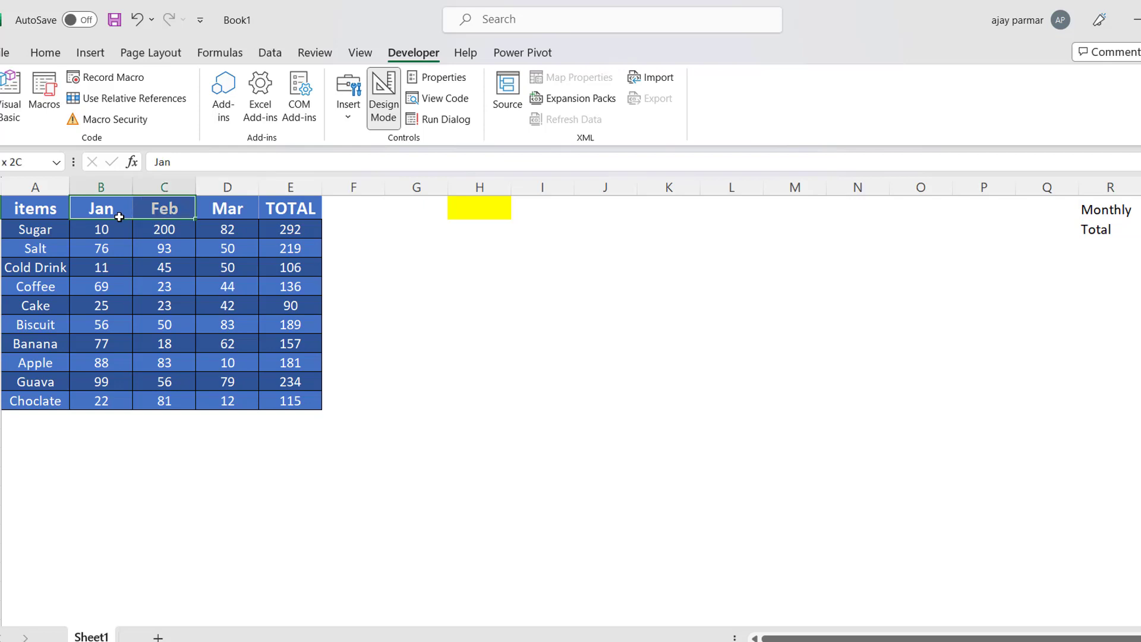
pyautogui.hotkey('shift', 'Right')
pyautogui.hotkey('shift', 'Down')
pyautogui.hotkey('shift', 'Down')
pyautogui.hotkey('shift', 'Down')
pyautogui.hotkey('shift', 'Down')
pyautogui.hotkey('shift', 'Down')
pyautogui.hotkey('shift', 'Down')
pyautogui.hotkey('shift', 'Down')
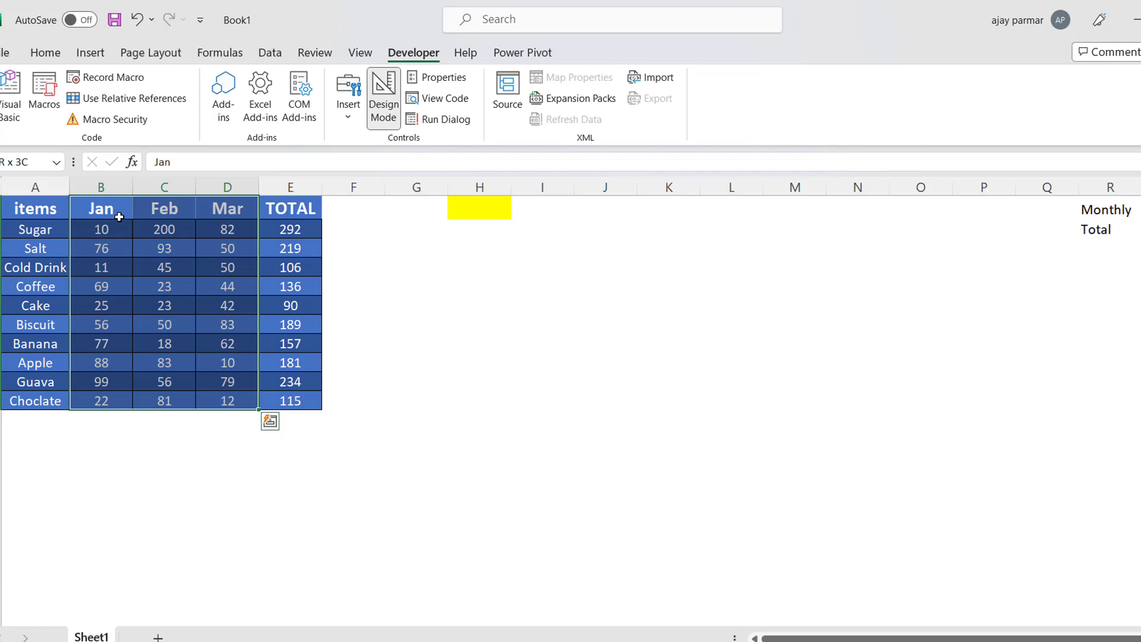
# Select J2 and widen column J to roughly twice its width
pyautogui.press('Right')
pyautogui.press('Right')
pyautogui.press('Right')
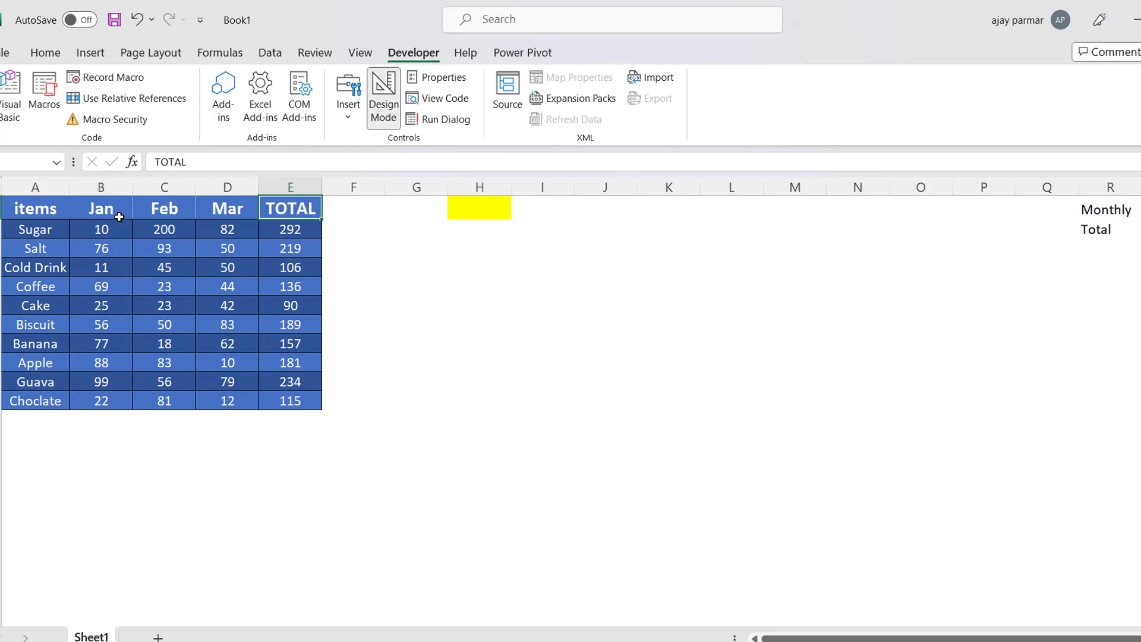
pyautogui.click(630, 232)
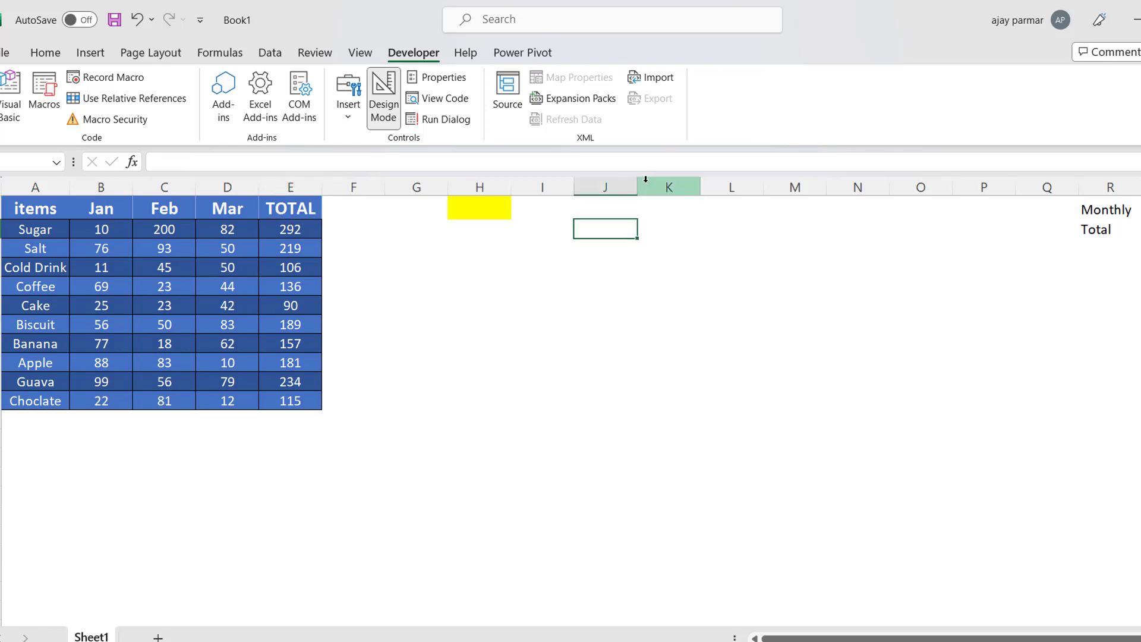
pyautogui.moveTo(641, 186); pyautogui.dragTo(709, 187)
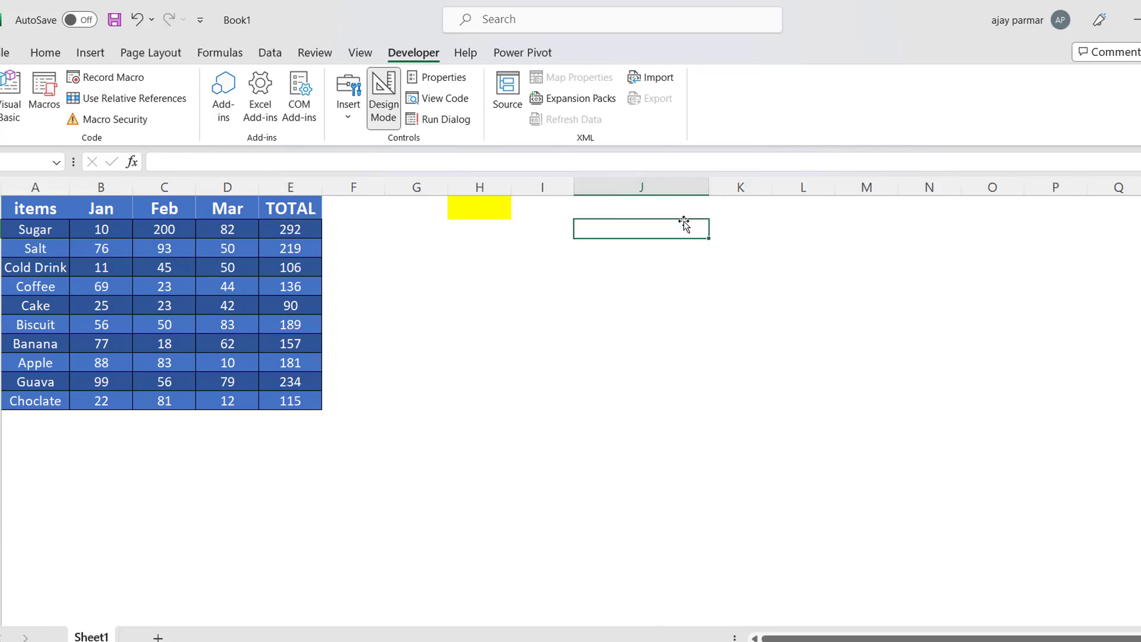
# Enter the label 'choose category' in J1
pyautogui.click(600, 213)
pyautogui.write('choose')
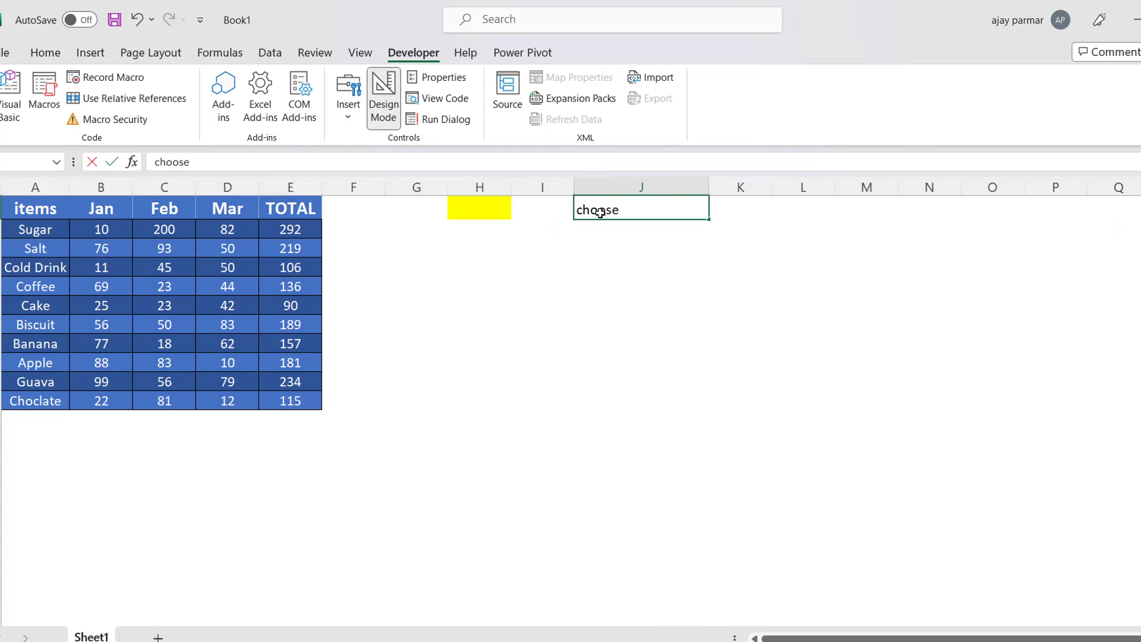
pyautogui.write(' category')
pyautogui.press('Return')
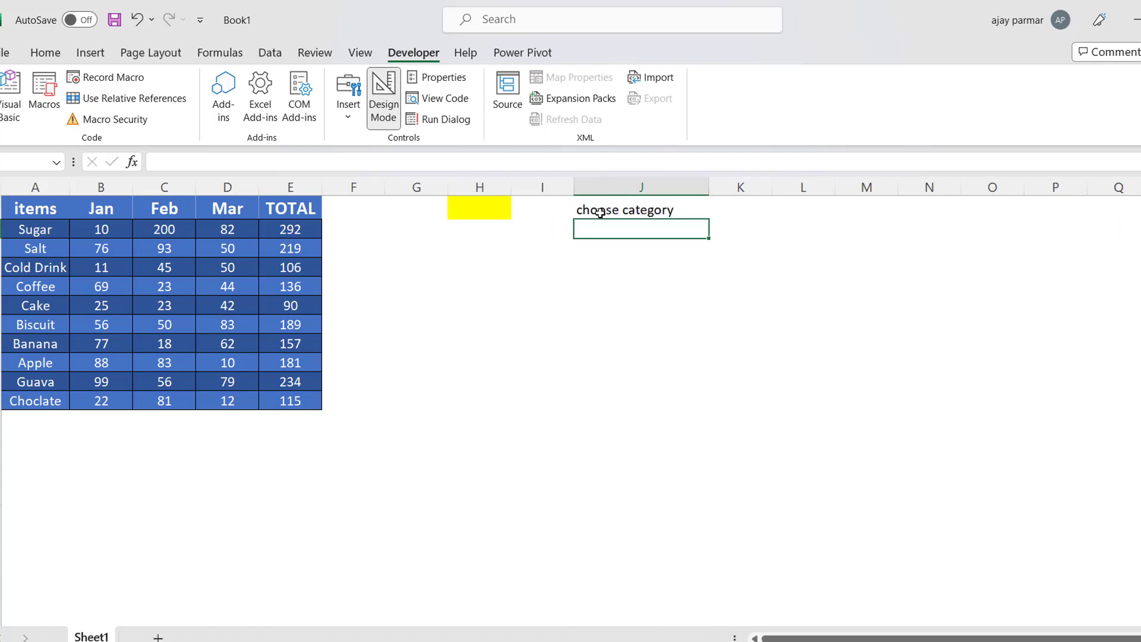
# Give J2 a List data validation with source =$R$1:$R$2
pyautogui.hotkey('alt', 'a')
pyautogui.press('v')
pyautogui.press('v')
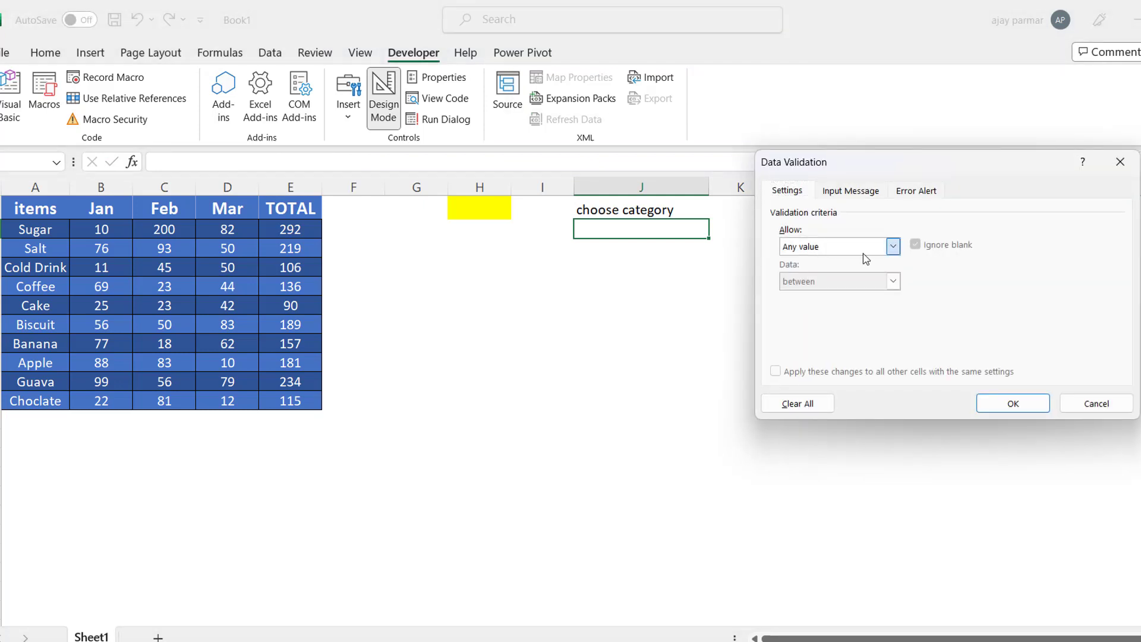
pyautogui.click(863, 250)
pyautogui.click(838, 299)
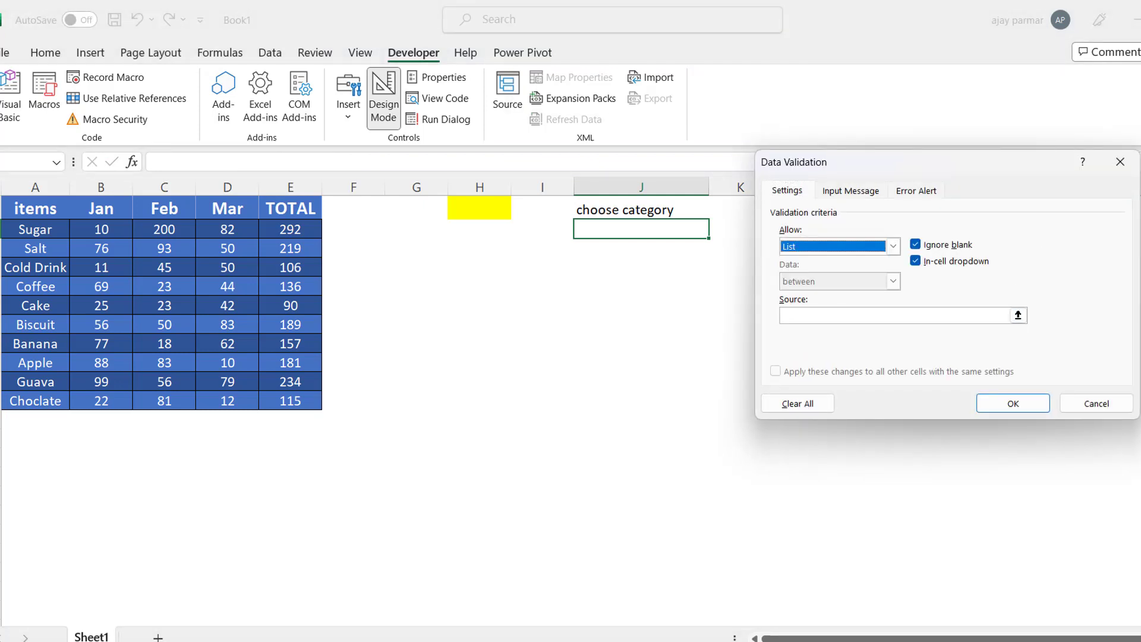
pyautogui.click(872, 320)
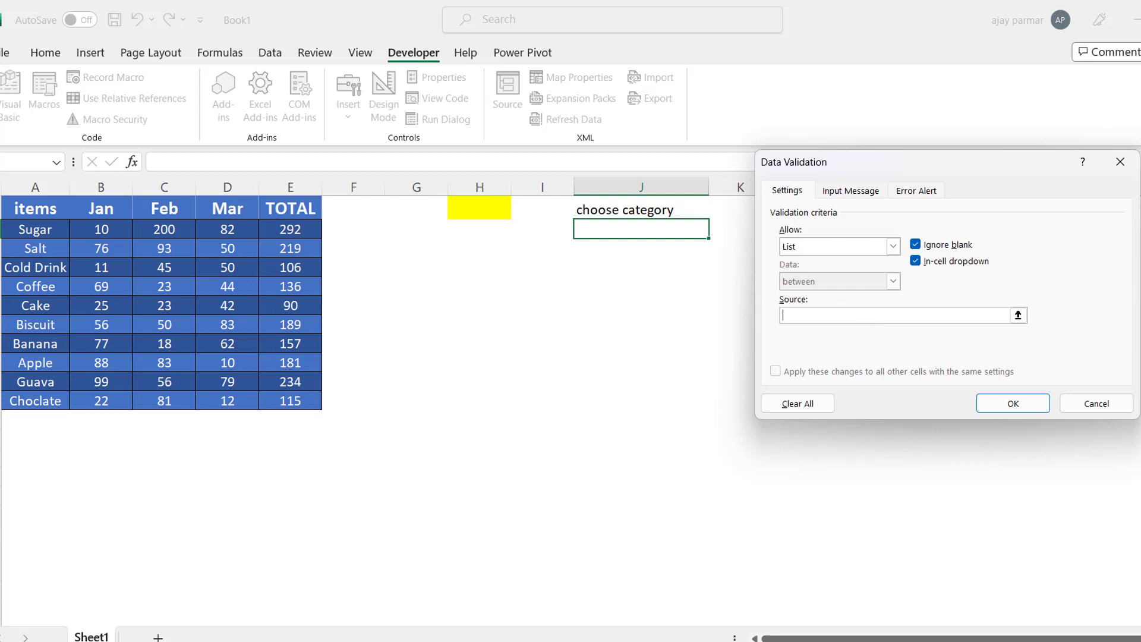
pyautogui.write('=$R$1:$R$2')
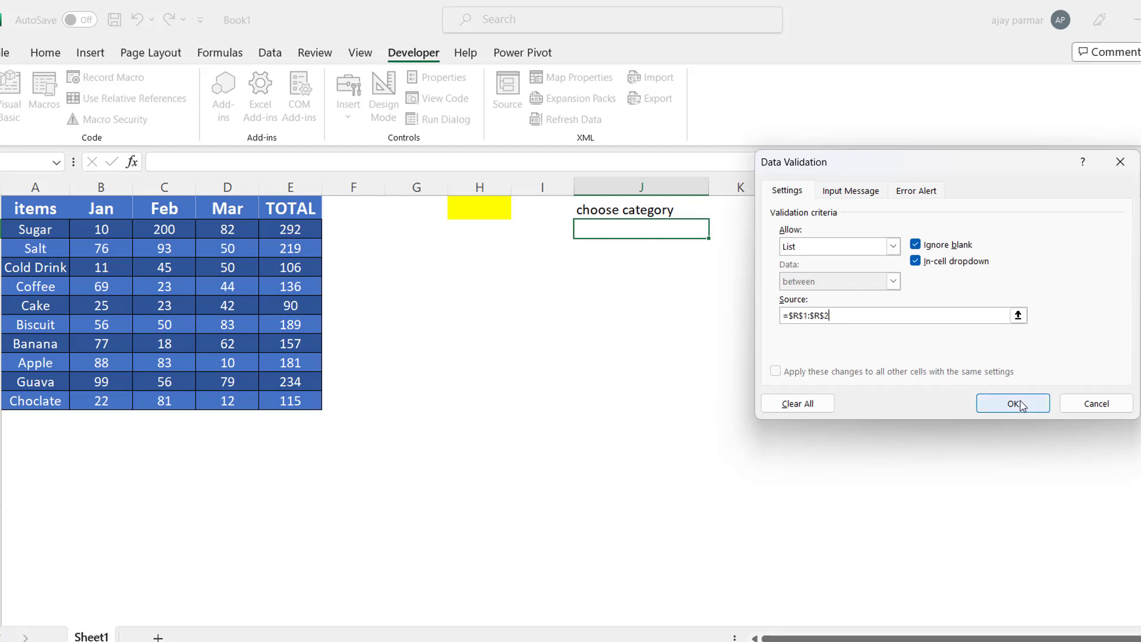
pyautogui.click(1016, 403)
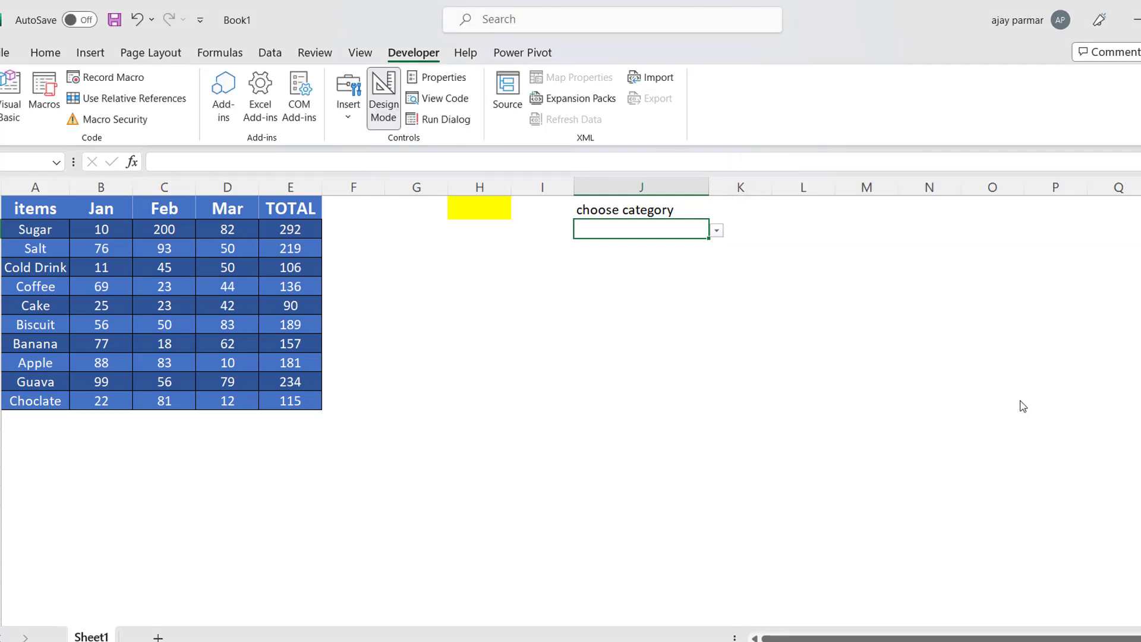
pyautogui.click(44, 53)
# Give J2 a blue fill and white font colour
pyautogui.click(268, 110)
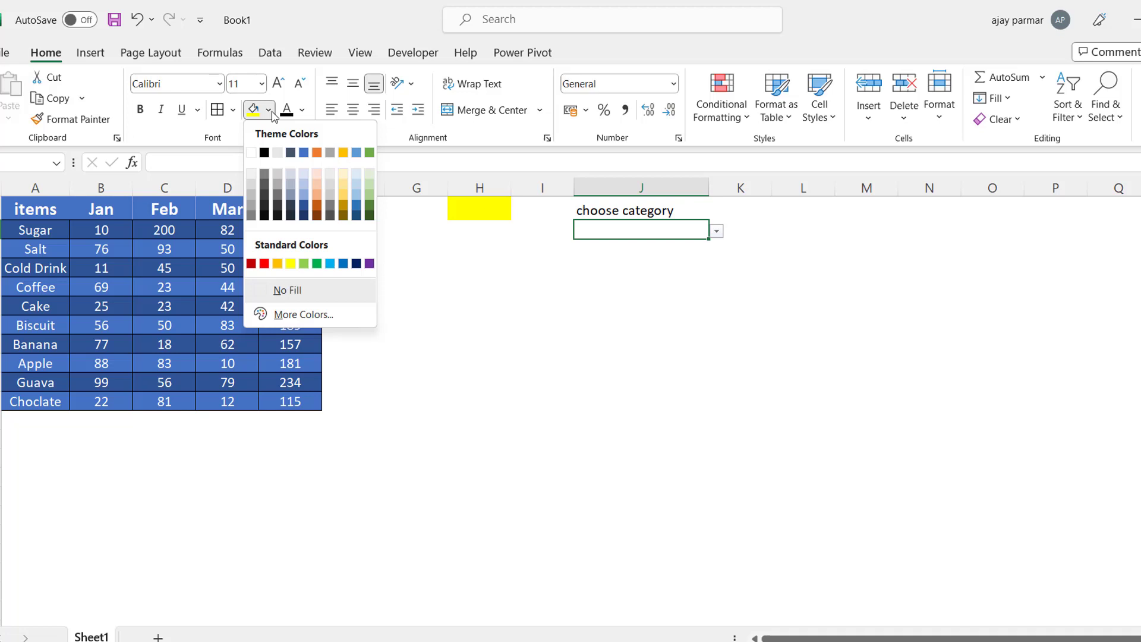
pyautogui.click(304, 152)
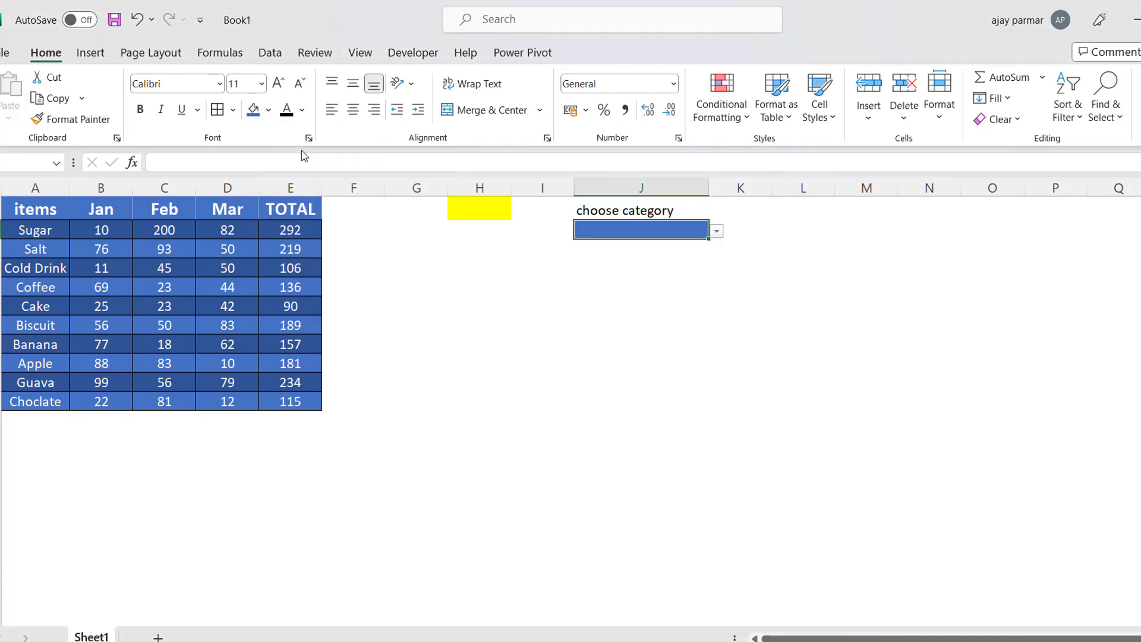
pyautogui.click(303, 109)
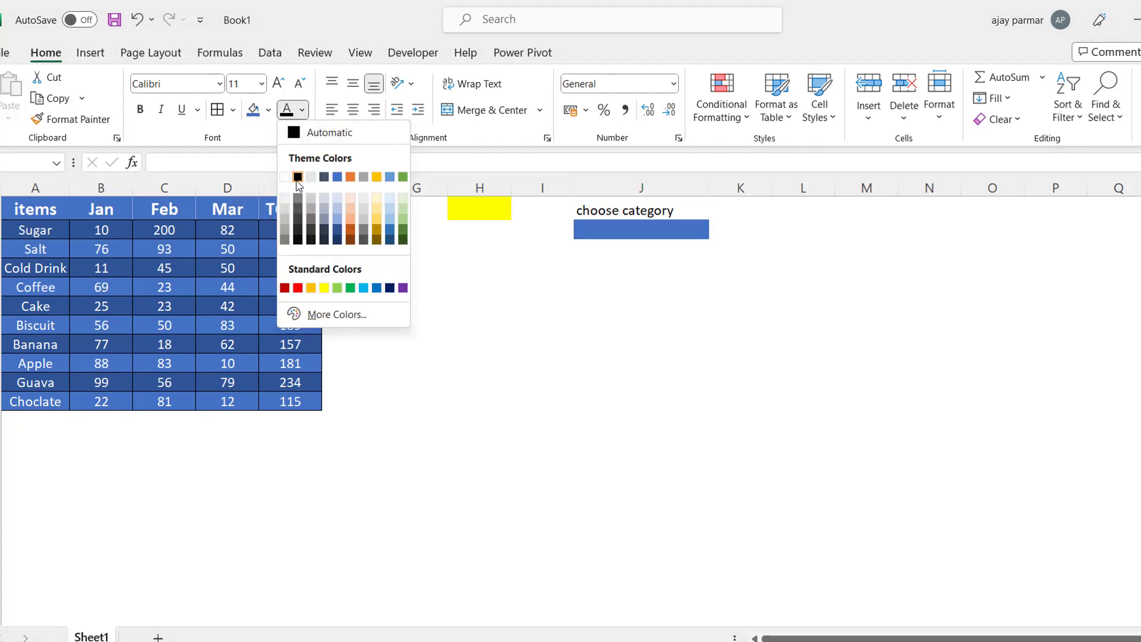
pyautogui.click(289, 177)
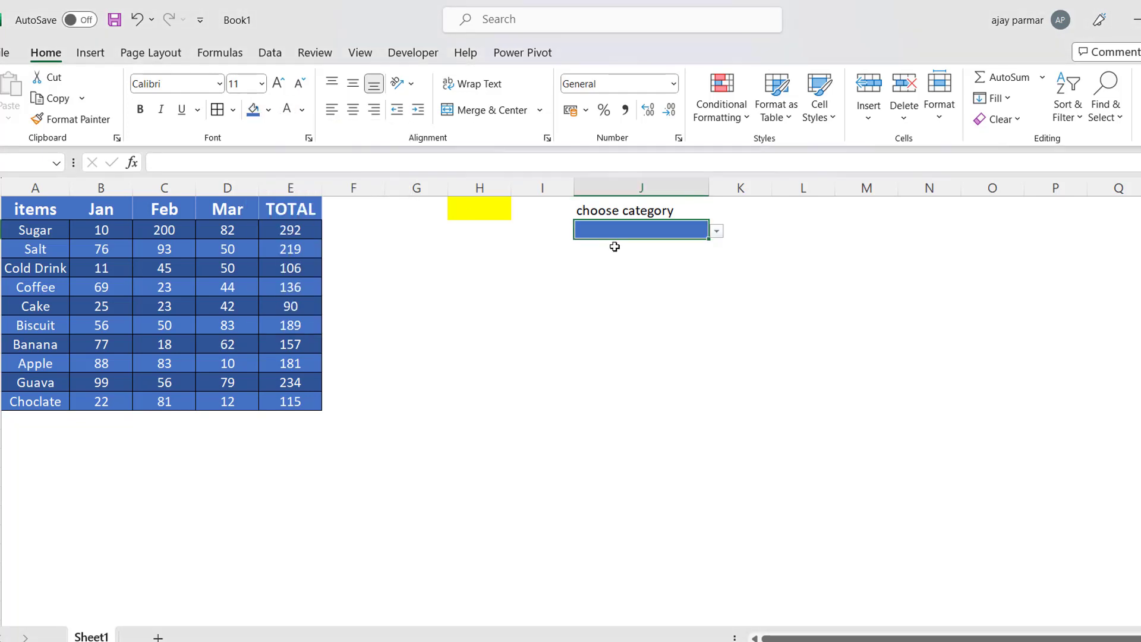
# Choose Total from J2's category dropdown
pyautogui.hotkey('alt', 'Down')
pyautogui.click(615, 246)
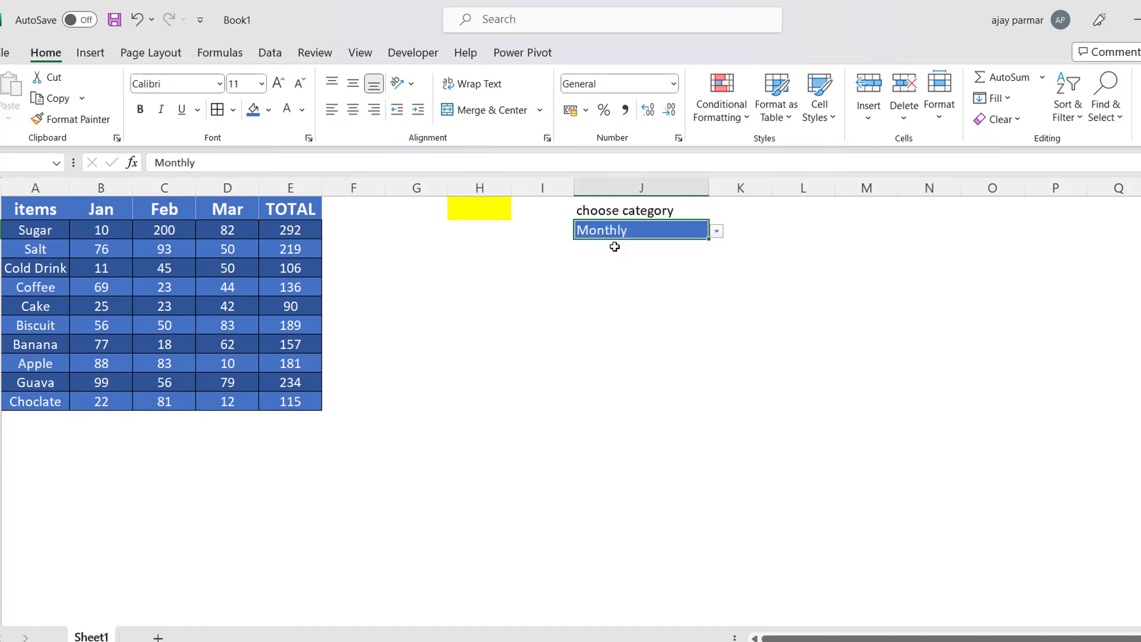
pyautogui.click(614, 246)
pyautogui.press('Up')
pyautogui.hotkey('alt', 'Down')
pyautogui.press('Return')
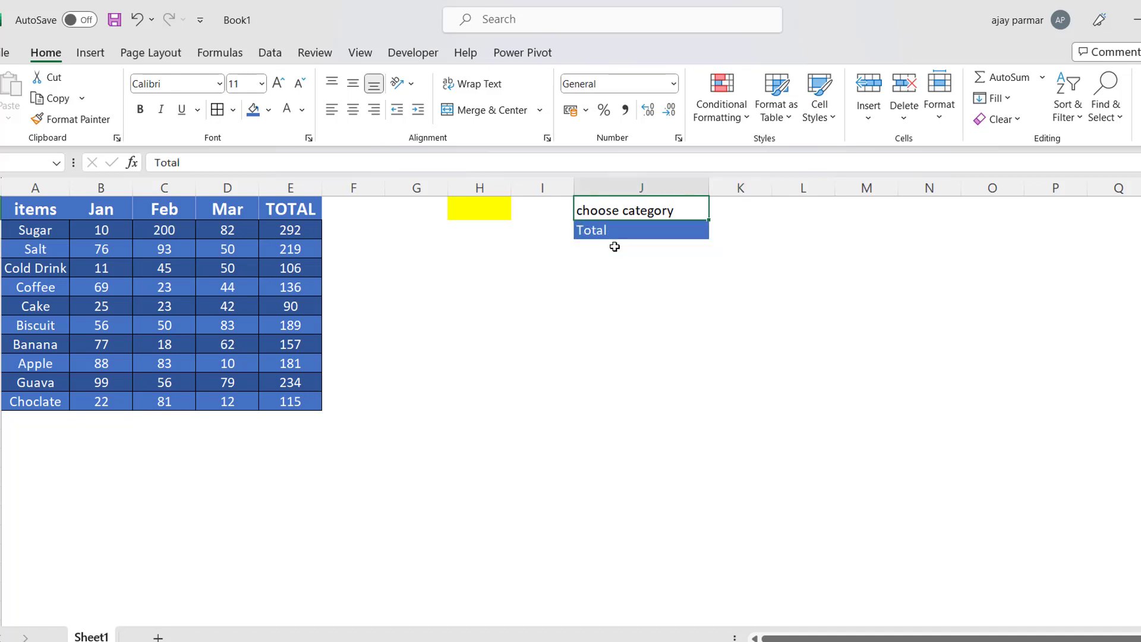
# Centre the text in J2
pyautogui.click(351, 119)
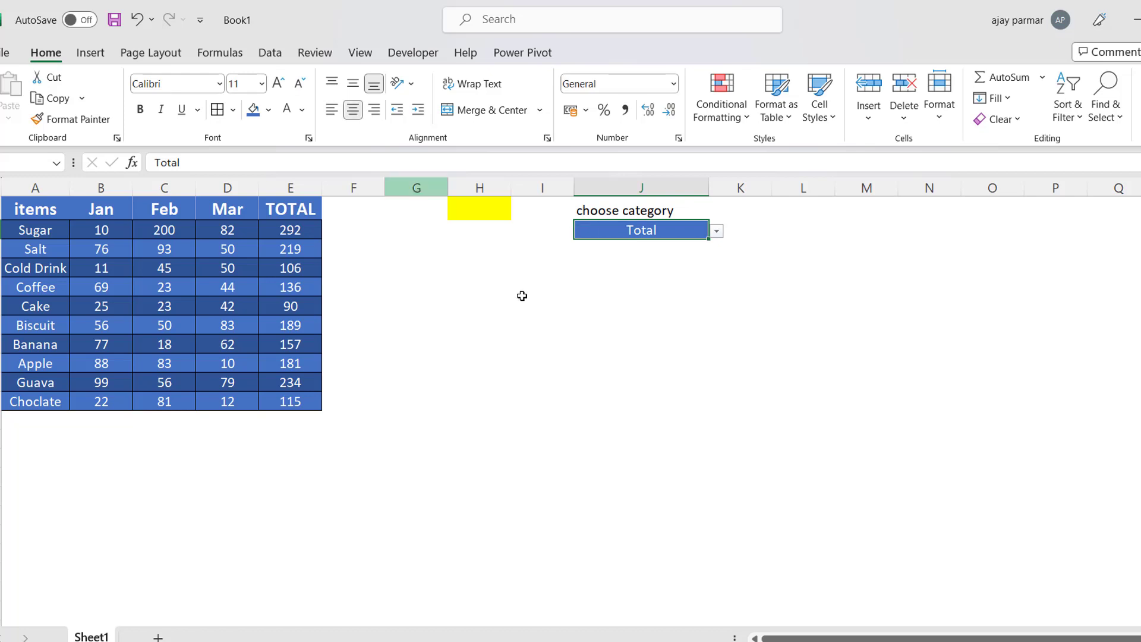
pyautogui.click(525, 300)
pyautogui.click(57, 208)
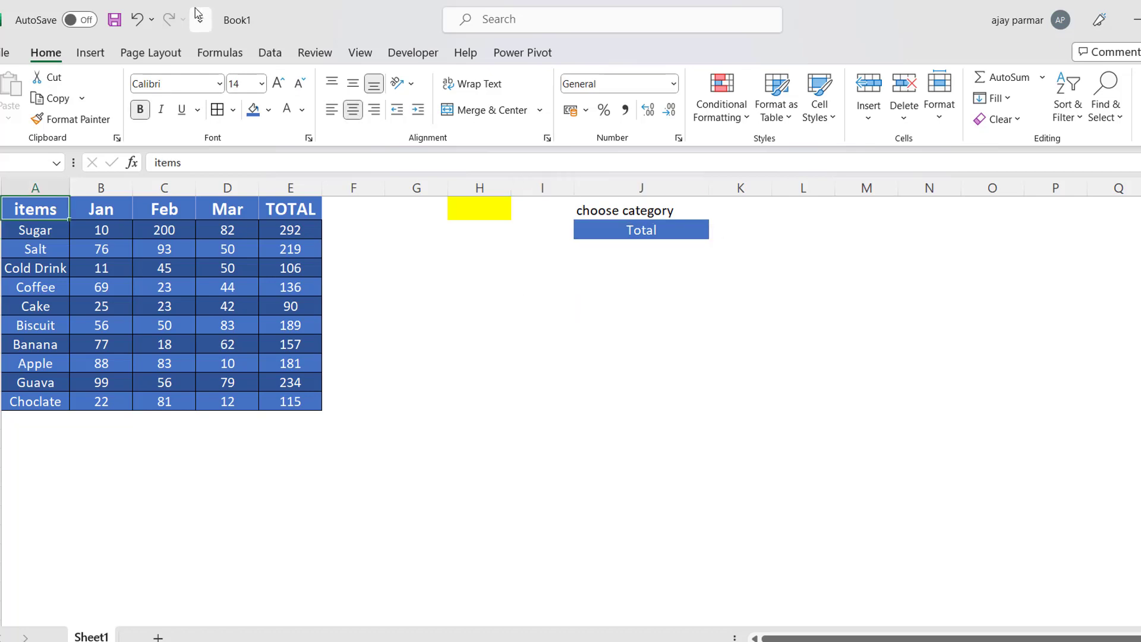
# Insert a clustered column chart of the table, move it below the picker, and delete its title
pyautogui.click(91, 54)
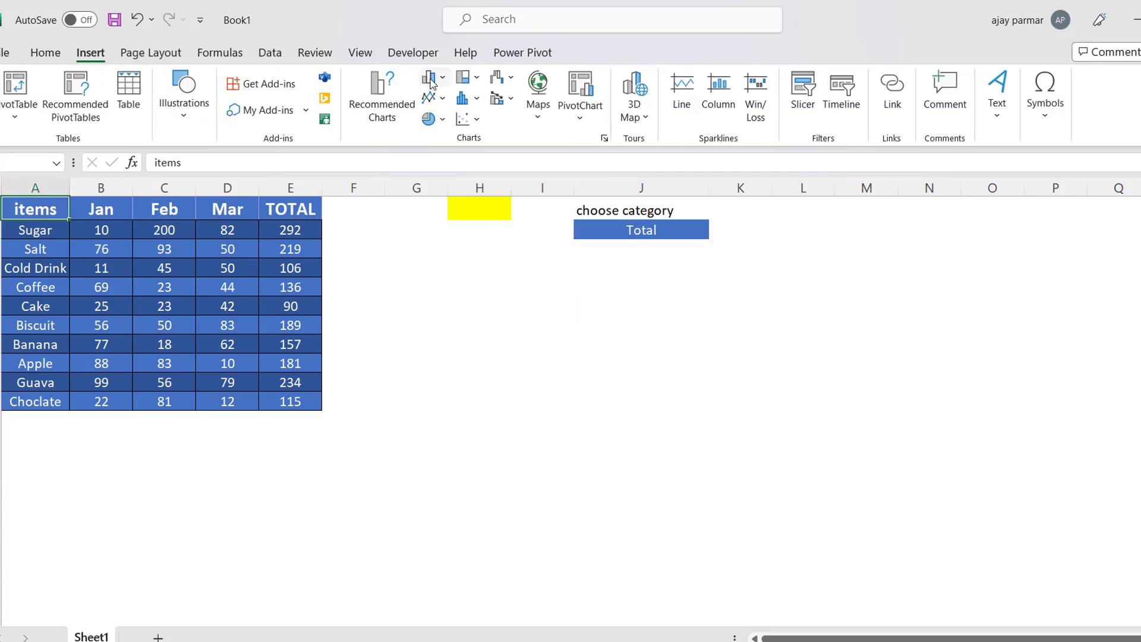
pyautogui.click(430, 77)
pyautogui.click(446, 138)
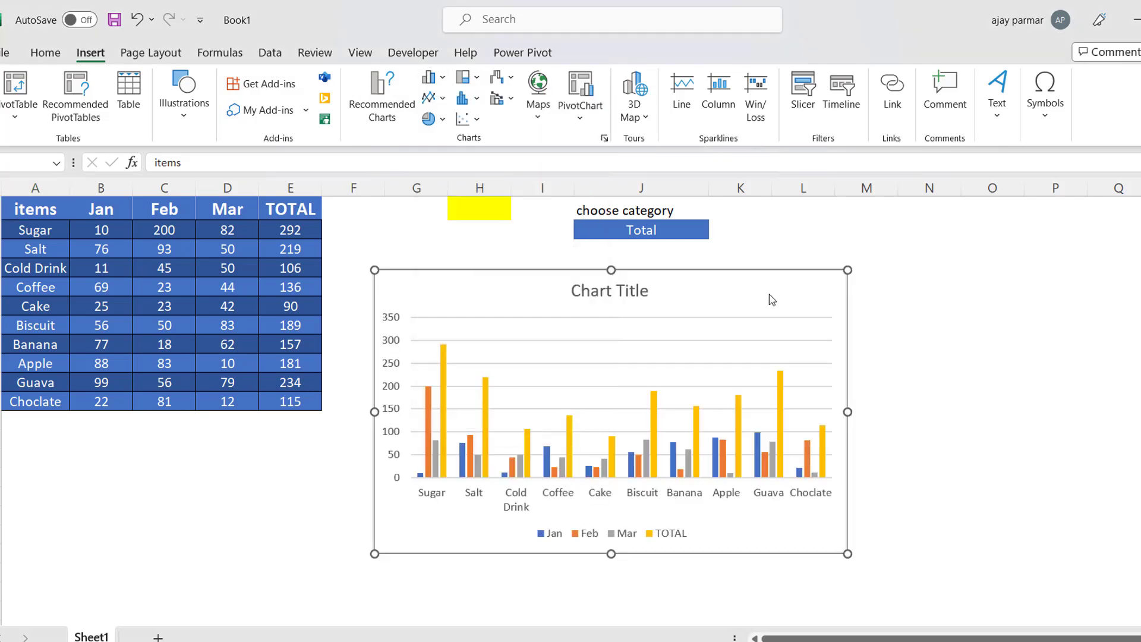
pyautogui.moveTo(759, 272); pyautogui.dragTo(866, 282)
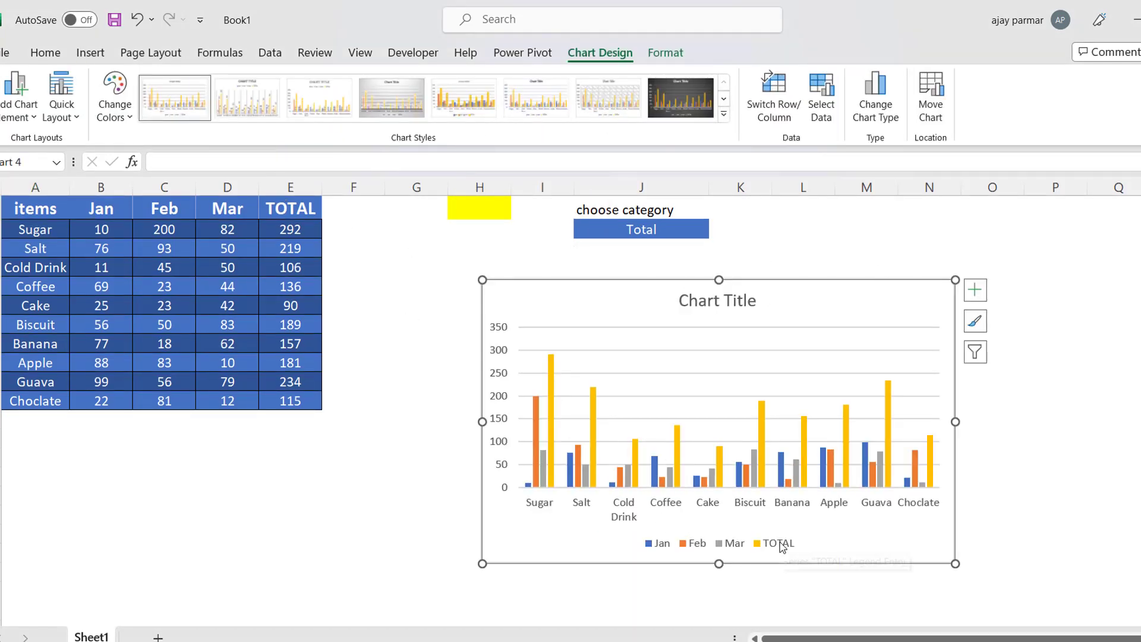
pyautogui.click(707, 304)
pyautogui.press('Delete')
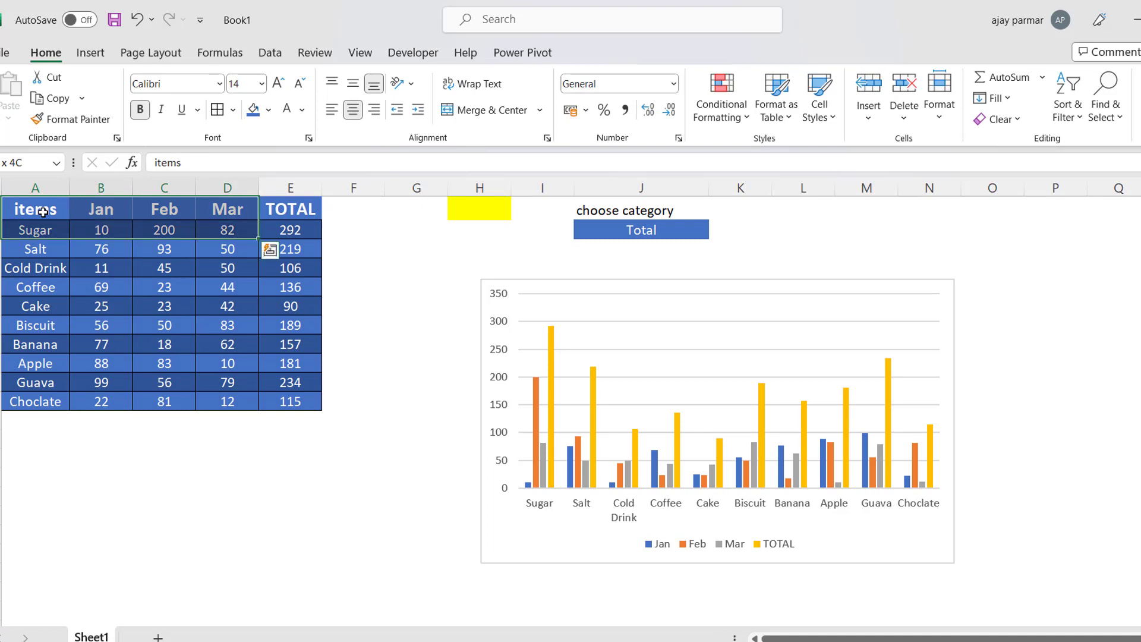
# Reselect the table data, then delete the column chart from the sheet
pyautogui.moveTo(42, 212); pyautogui.dragTo(227, 401)
pyautogui.hotkey('shift', 'Down')
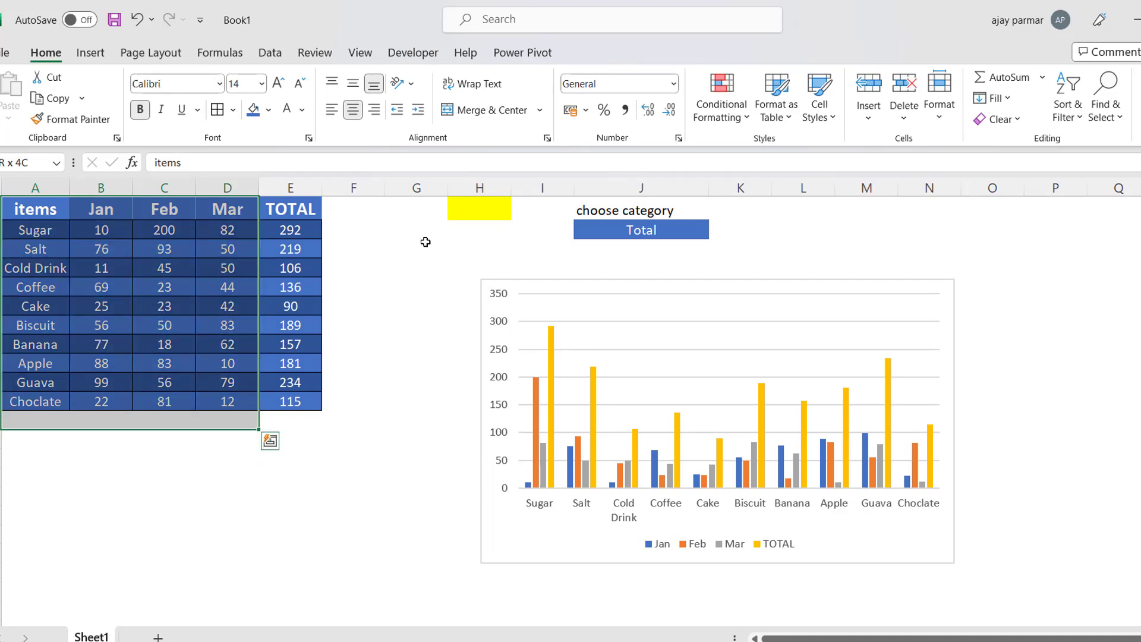
pyautogui.click(677, 236)
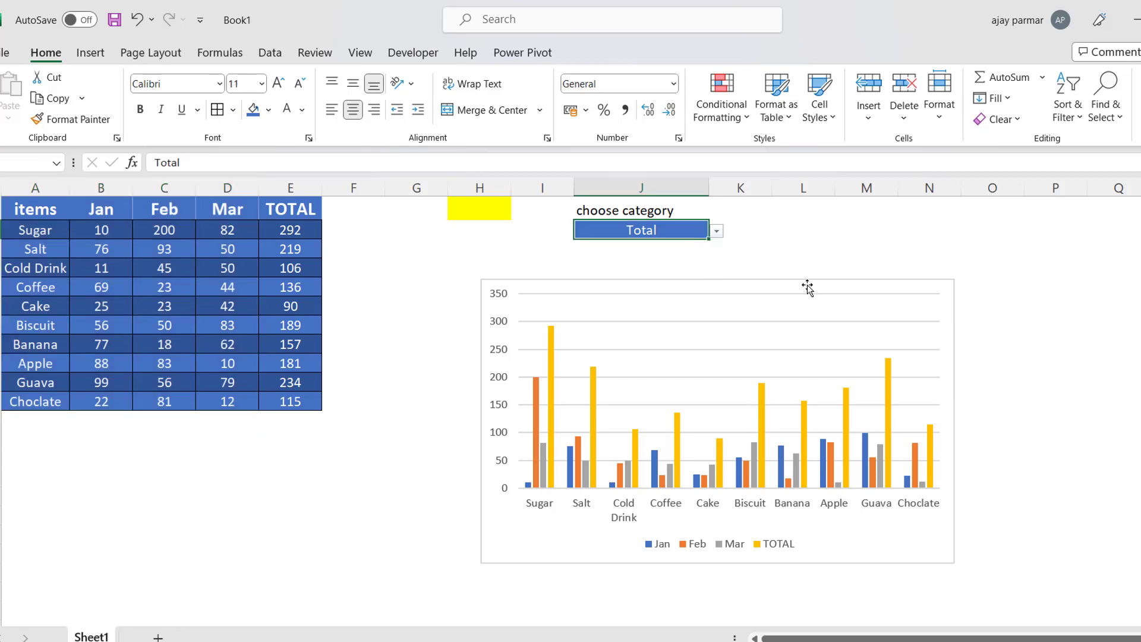
pyautogui.click(850, 283)
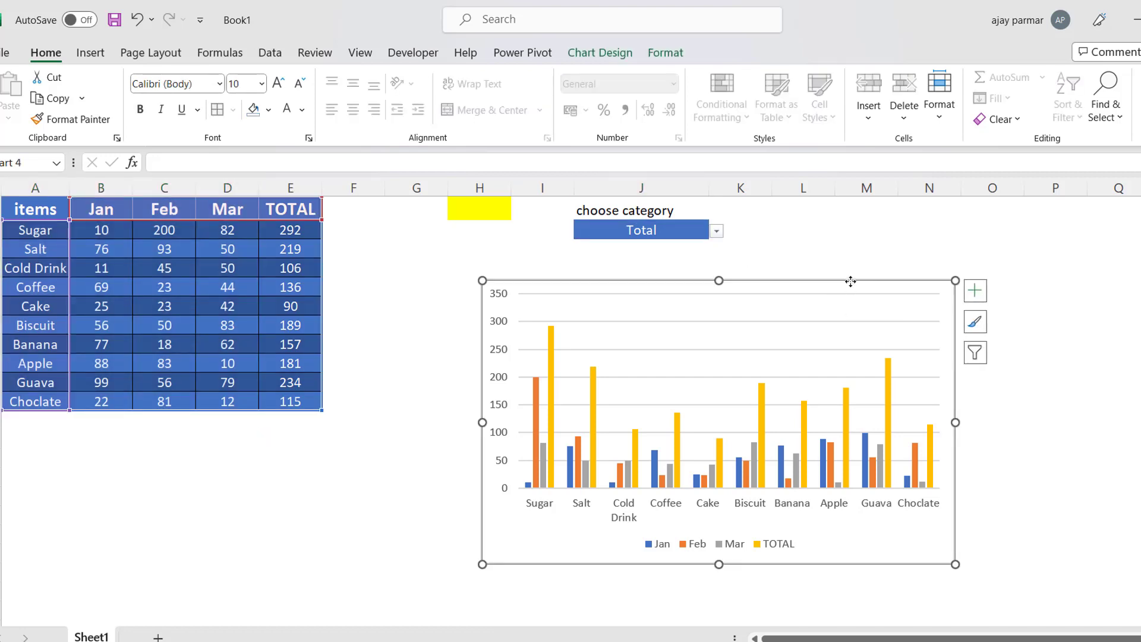
pyautogui.press('Delete')
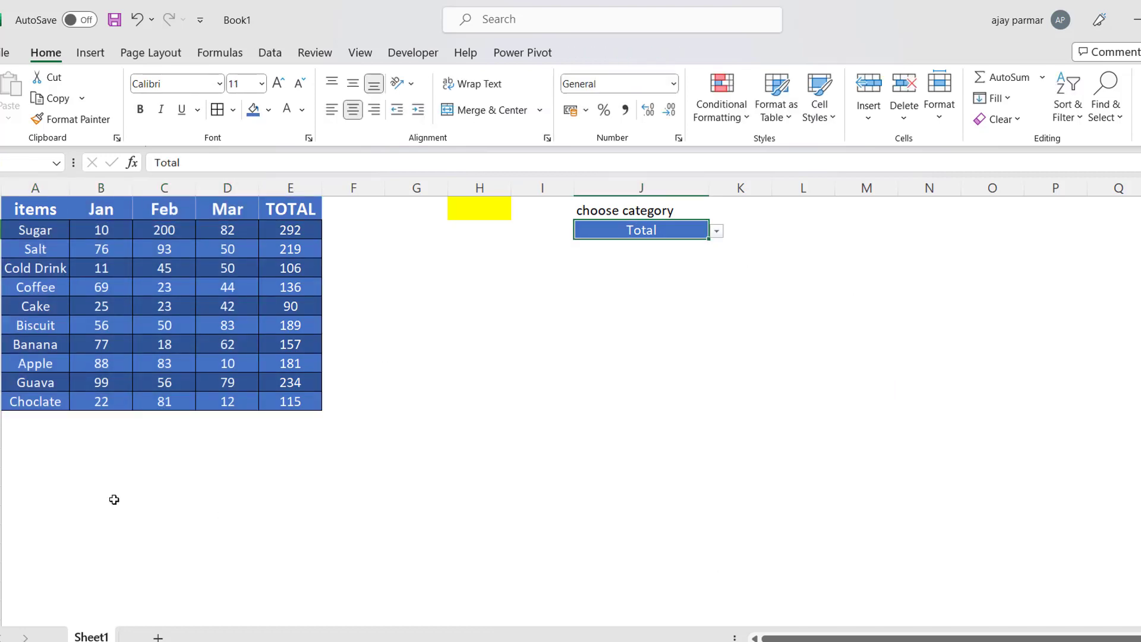
pyautogui.click(114, 499)
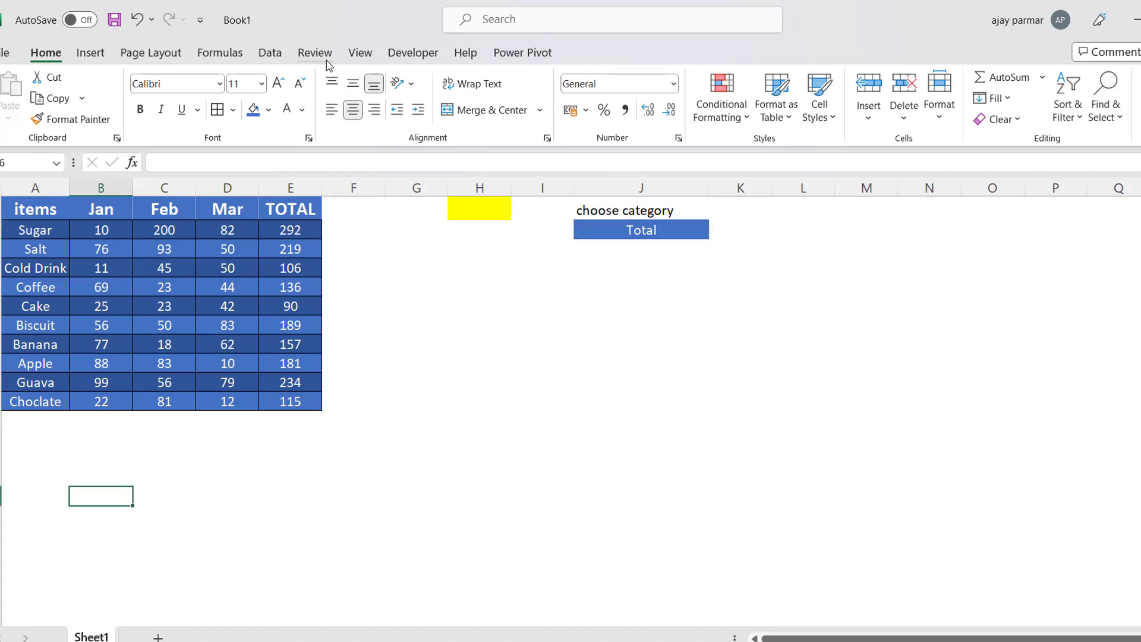
# Collapse the ribbon from the Developer tab to gain vertical space
pyautogui.click(419, 51)
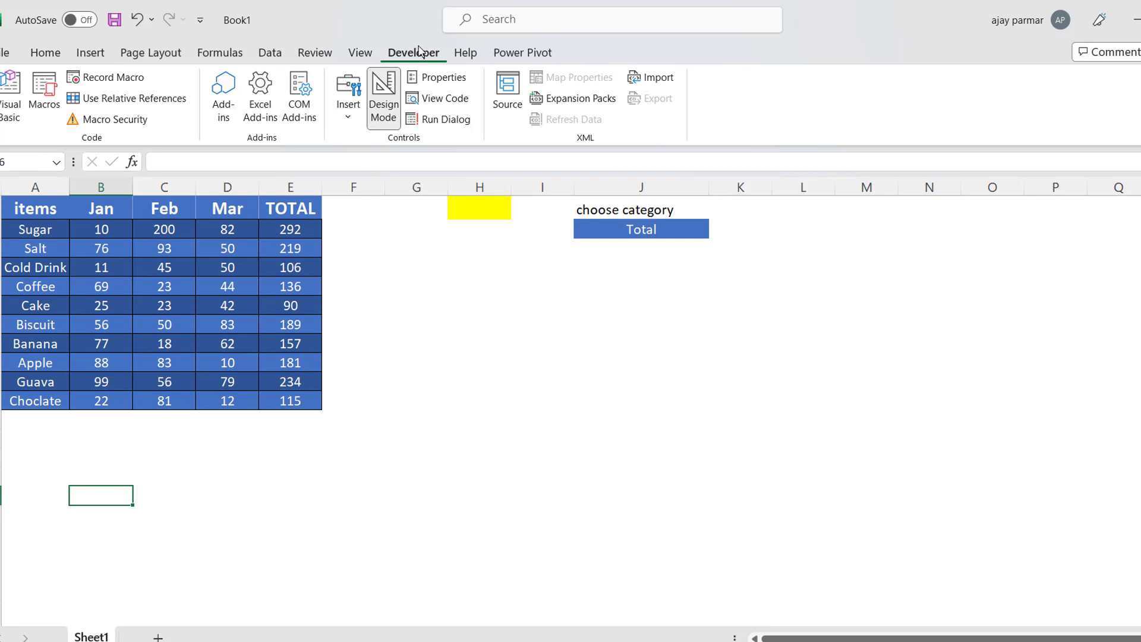
pyautogui.doubleClick(416, 53)
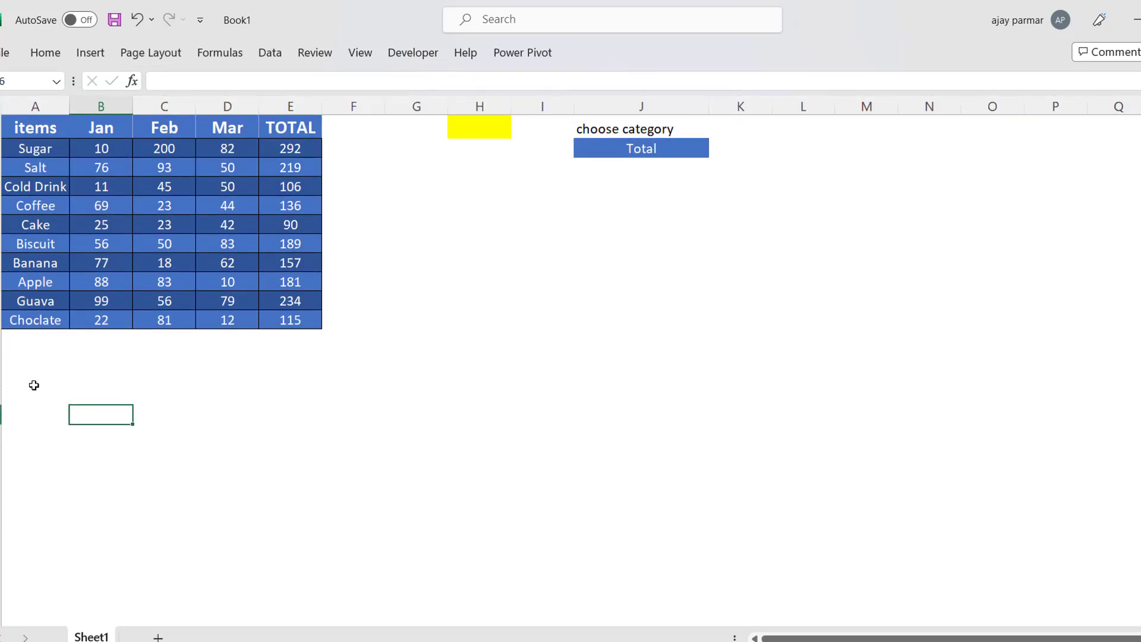
pyautogui.click(37, 383)
pyautogui.click(31, 365)
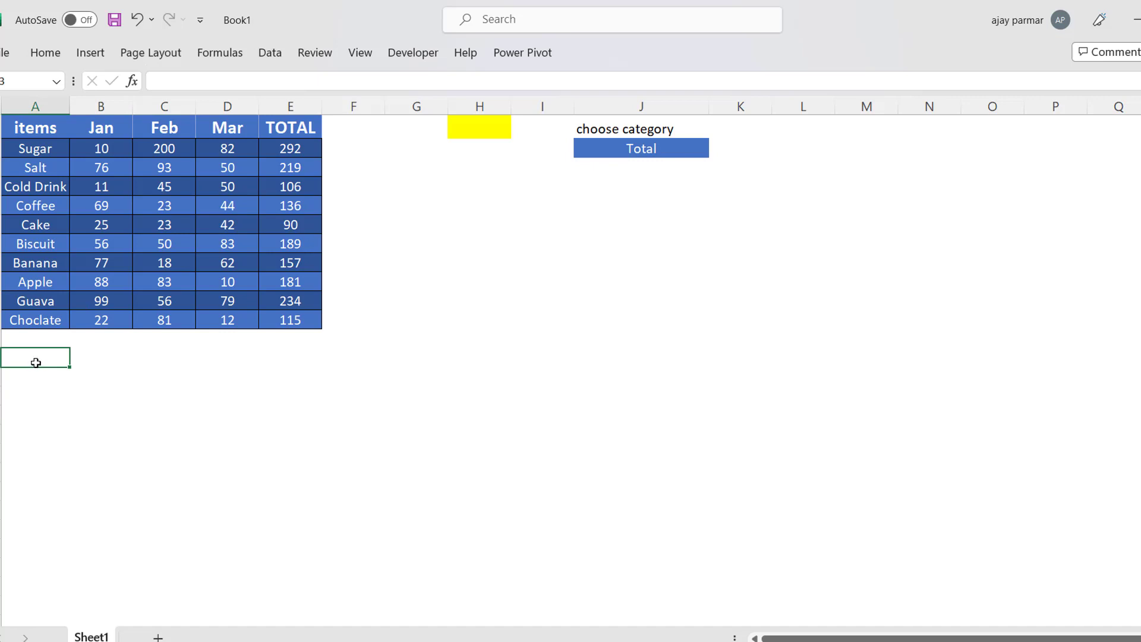
# Copy the items column A1:A11 and paste it as links starting at A14
pyautogui.click(34, 134)
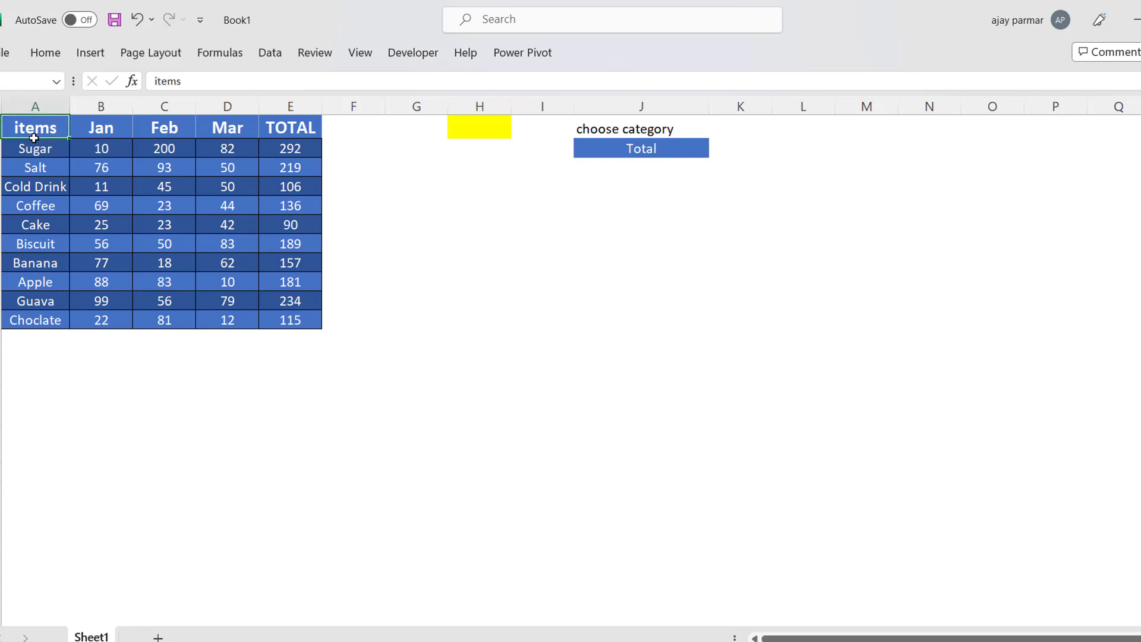
pyautogui.hotkey('ctrl', 'shift', 'Down')
pyautogui.hotkey('ctrl', 'c')
pyautogui.click(34, 354)
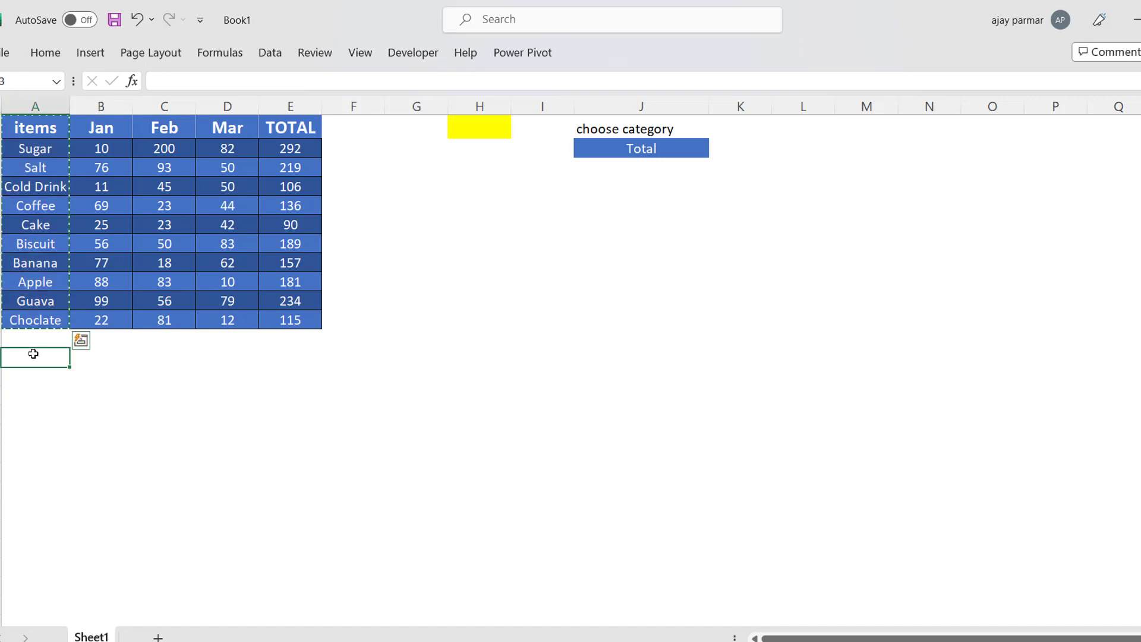
pyautogui.press('Down')
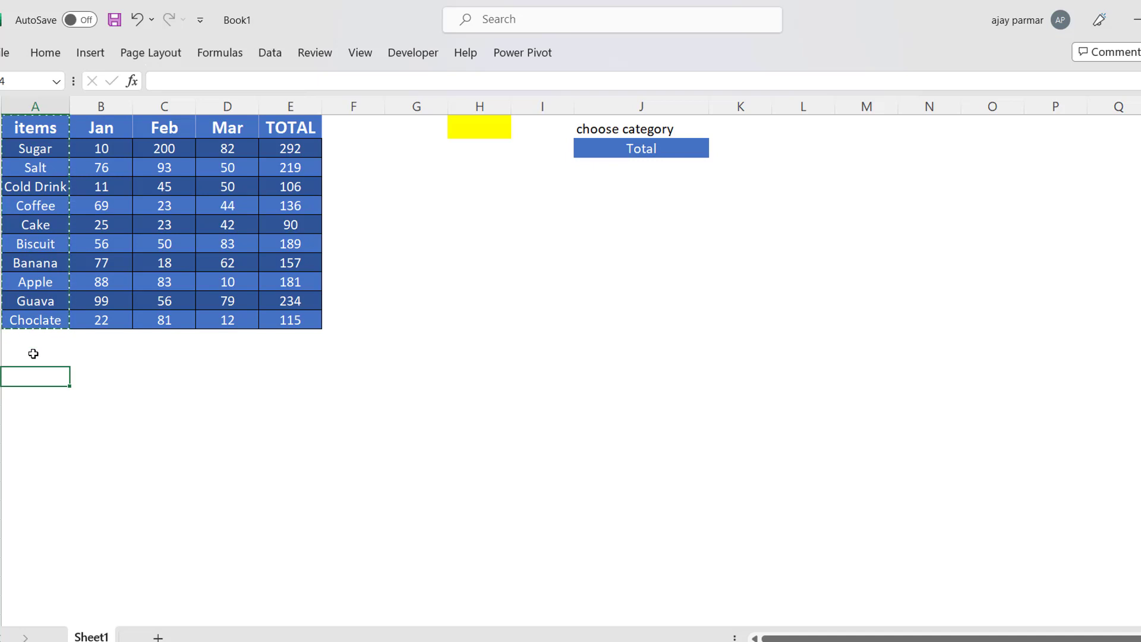
pyautogui.hotkey('ctrl', 'alt', 'v')
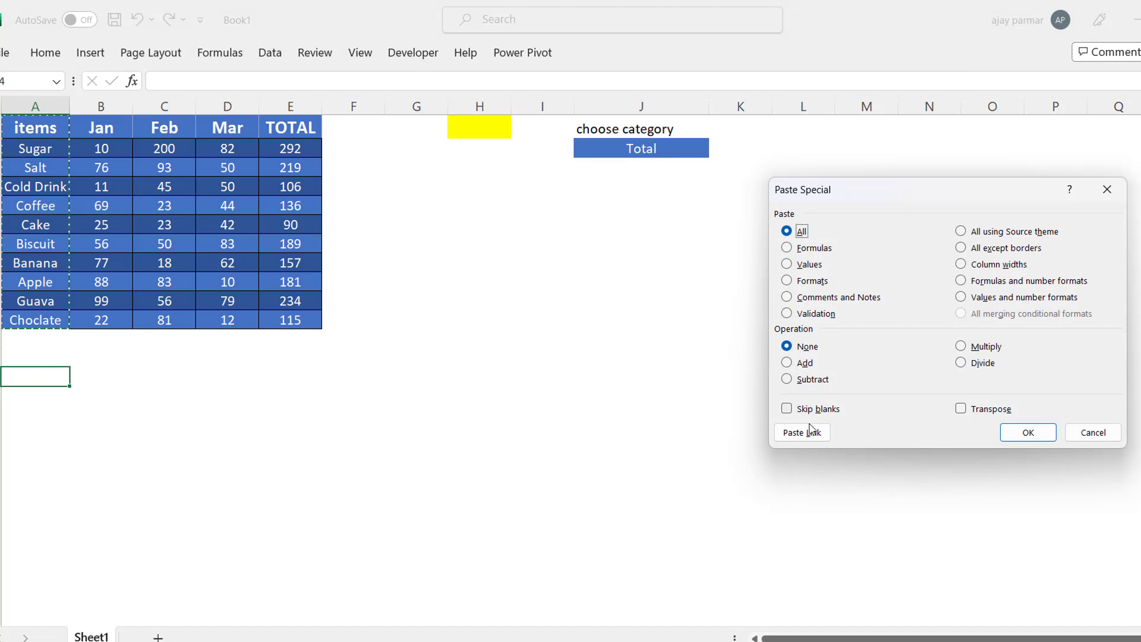
pyautogui.click(801, 432)
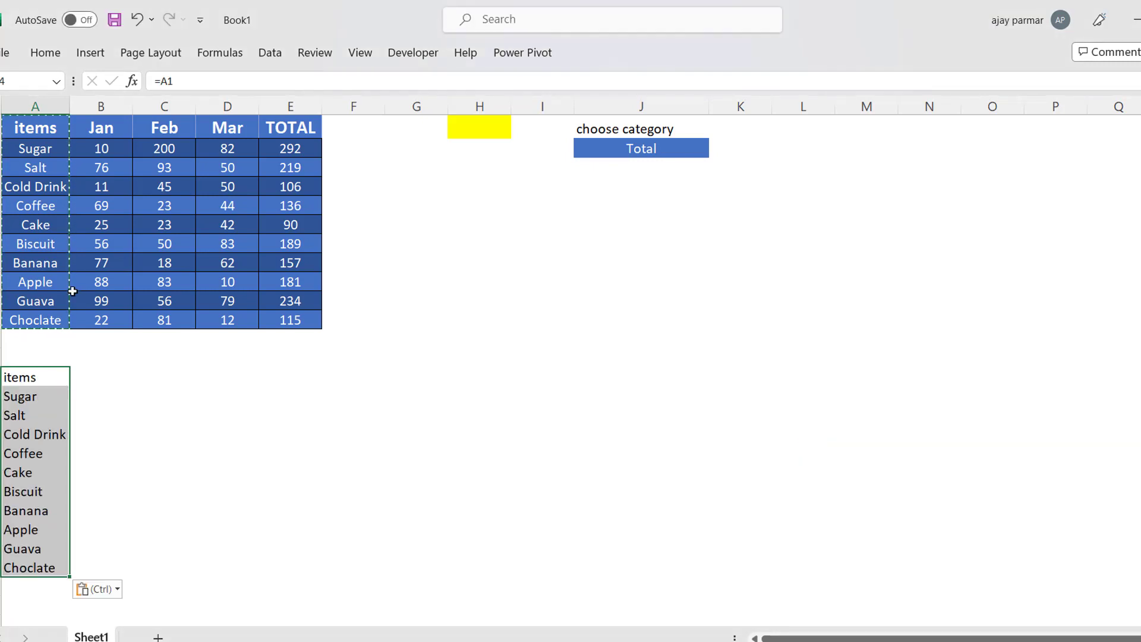
# Test the link by typing 'wwwwww' into the Apple cell, then undo it
pyautogui.click(36, 281)
pyautogui.write('wwwwww')
pyautogui.press('Return')
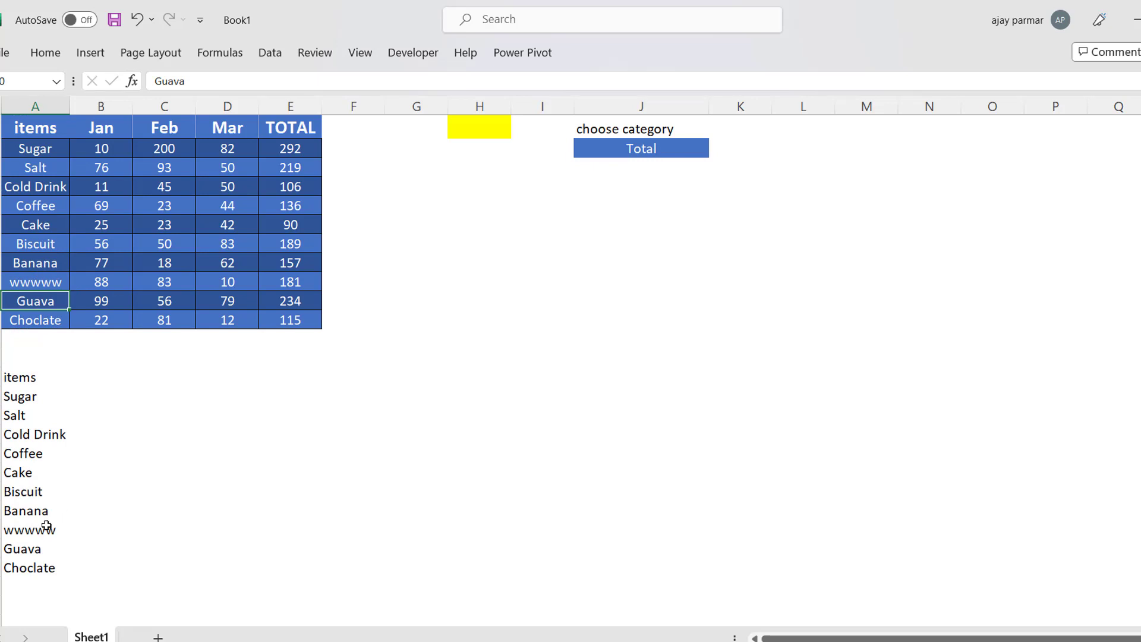
pyautogui.hotkey('ctrl', 'z')
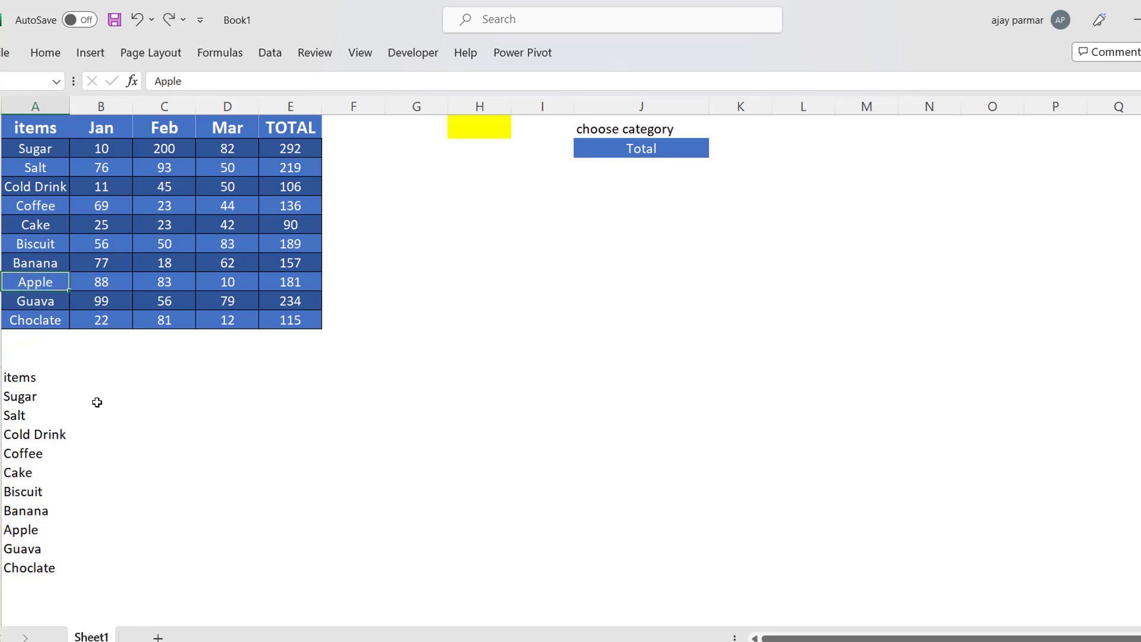
pyautogui.click(71, 380)
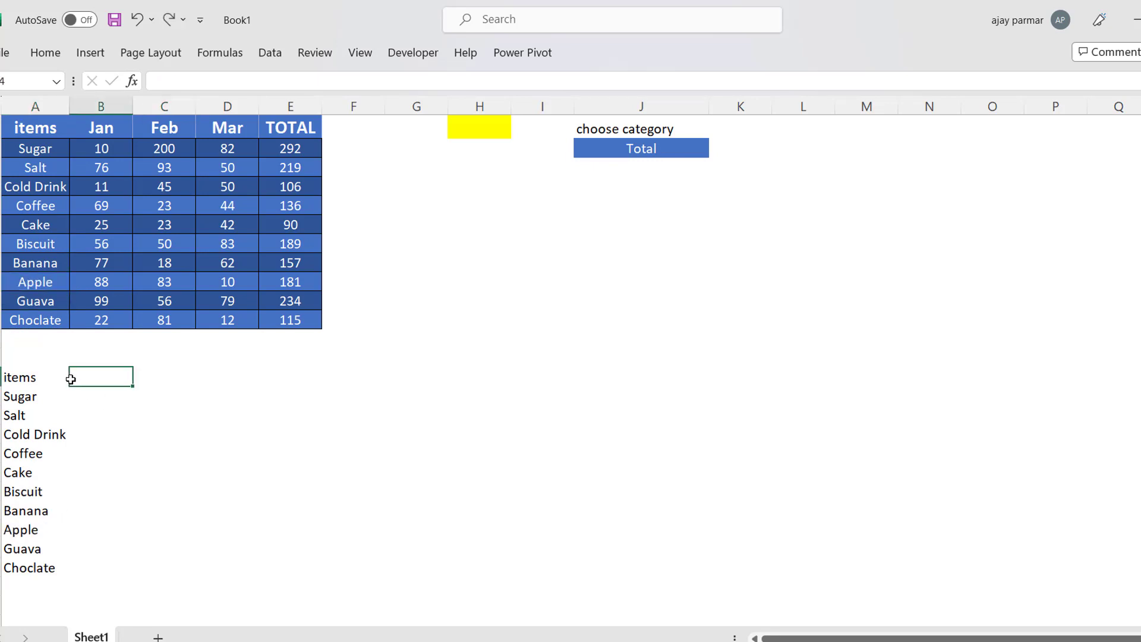
# Begin B14's formula =IF(J2="Monthly",B1, referencing J2 and the Jan header B1
pyautogui.write('=if')
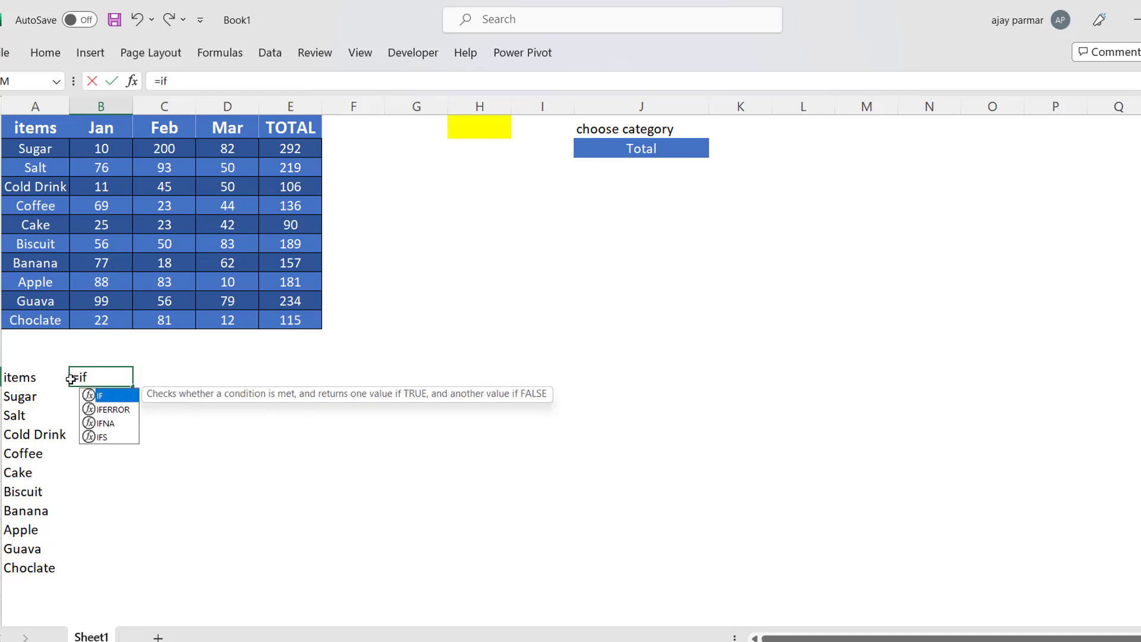
pyautogui.write('(')
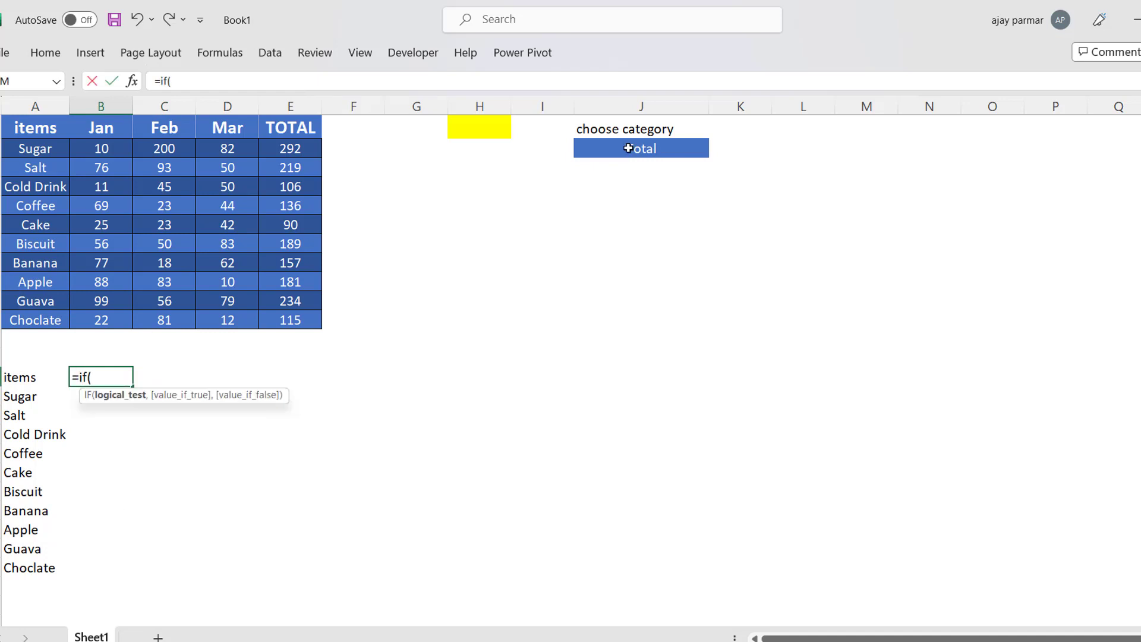
pyautogui.click(633, 149)
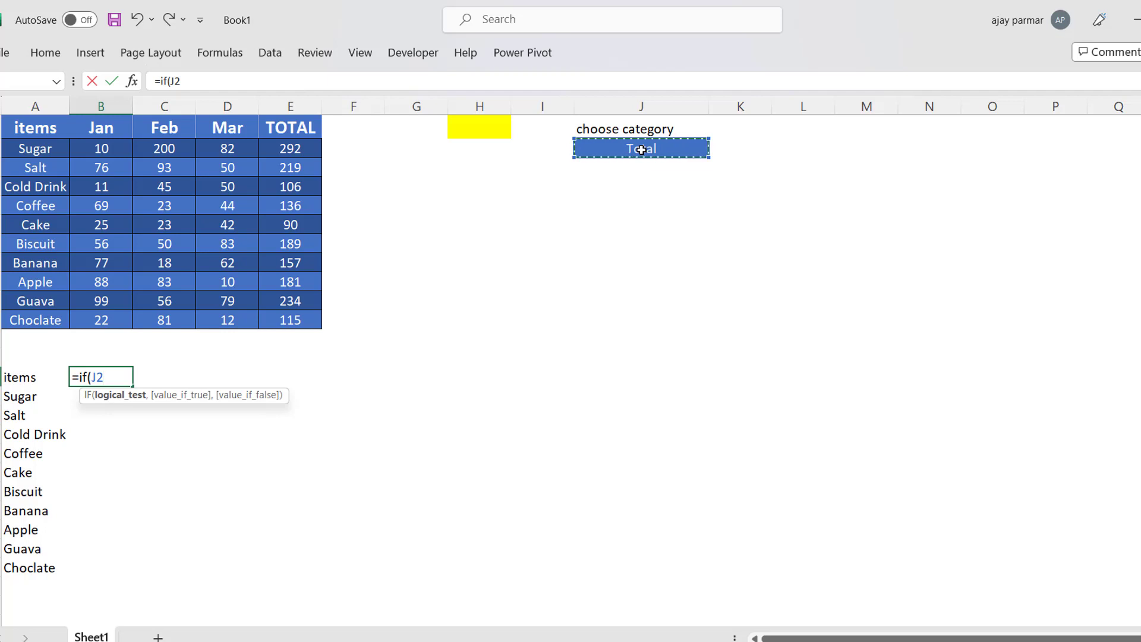
pyautogui.write('="mO')
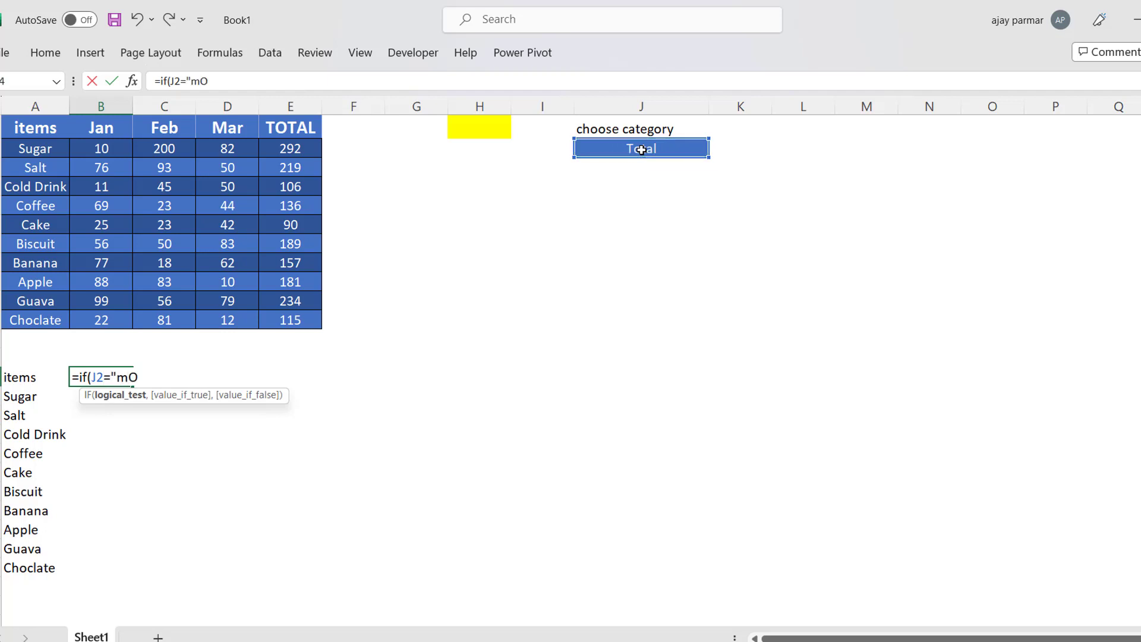
pyautogui.press('BackSpace')
pyautogui.press('BackSpace')
pyautogui.write('O')
pyautogui.press('BackSpace')
pyautogui.press('BackSpace')
pyautogui.write('M')
pyautogui.write('onthly",')
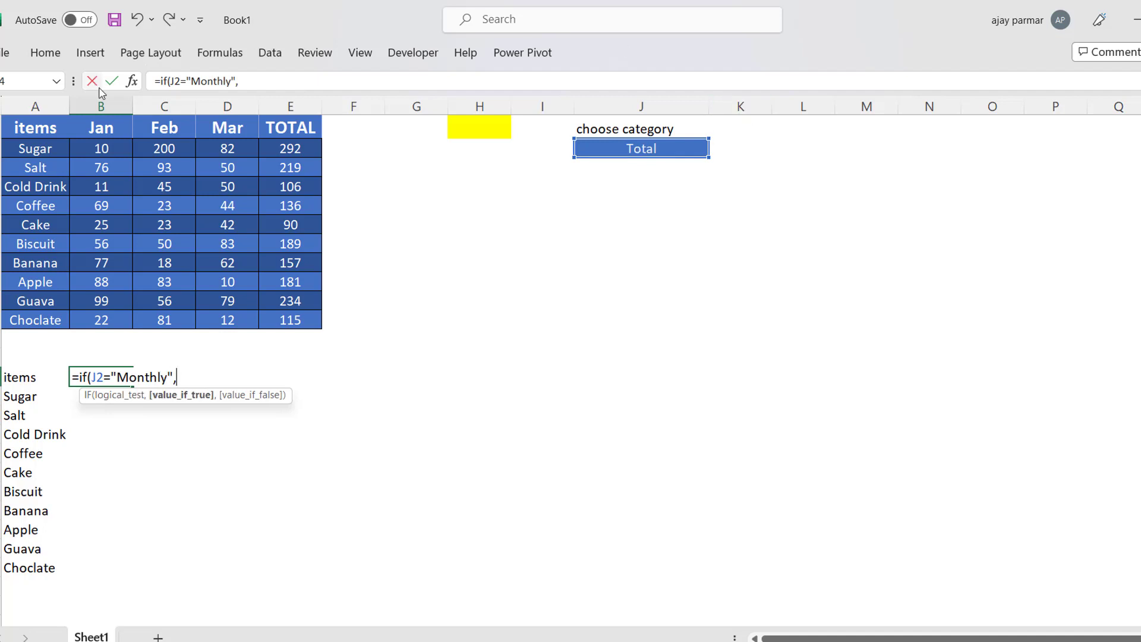
pyautogui.click(112, 132)
pyautogui.write(',')
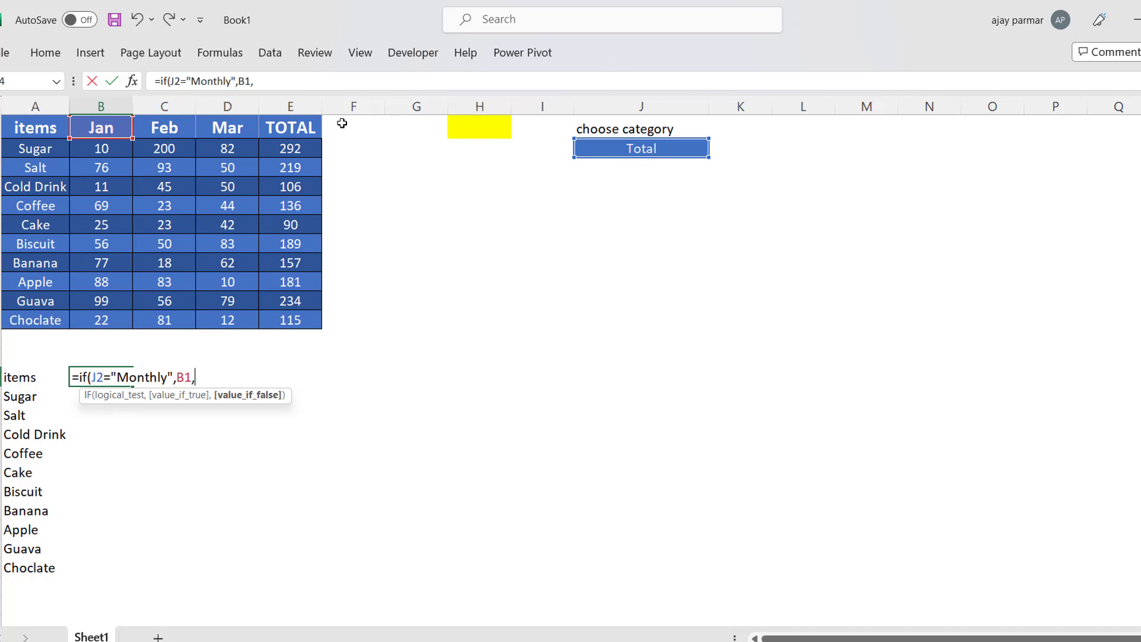
# Finish the formula with a blank "" false result and commit it
pyautogui.click(324, 127)
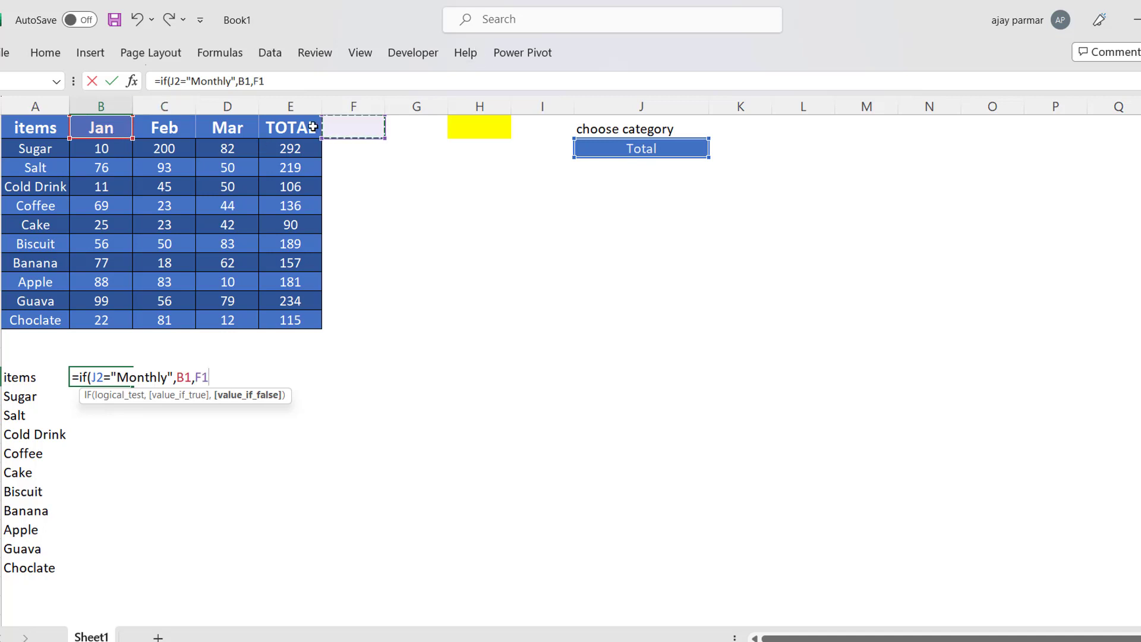
pyautogui.click(314, 127)
pyautogui.press('BackSpace')
pyautogui.press('BackSpace')
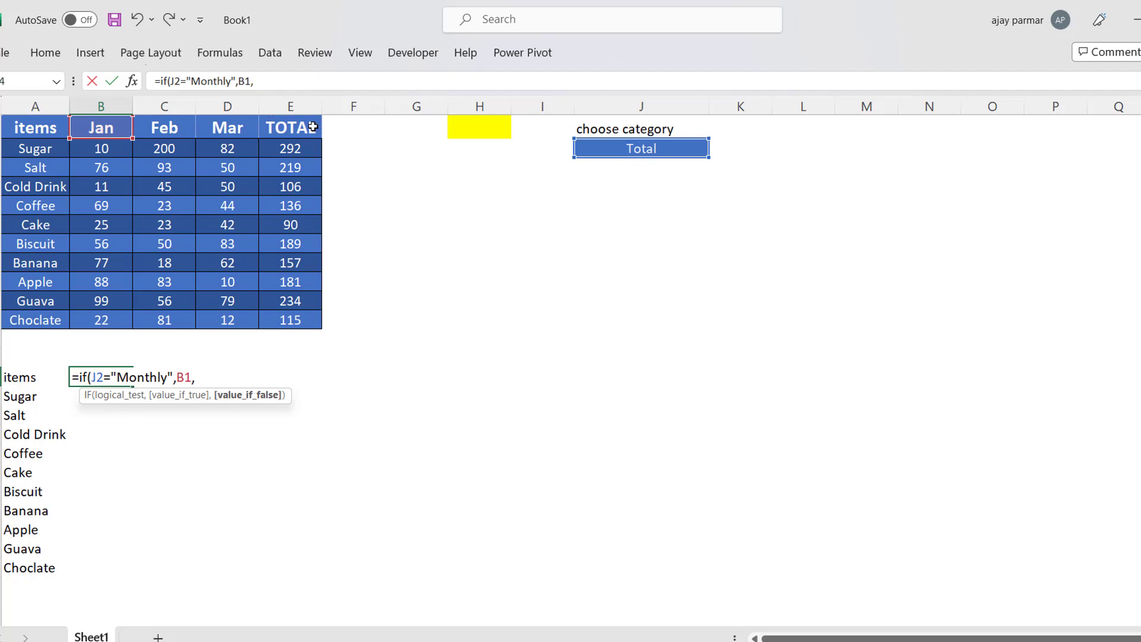
pyautogui.press('BackSpace')
pyautogui.write(',')
pyautogui.press('Return')
pyautogui.press('Up')
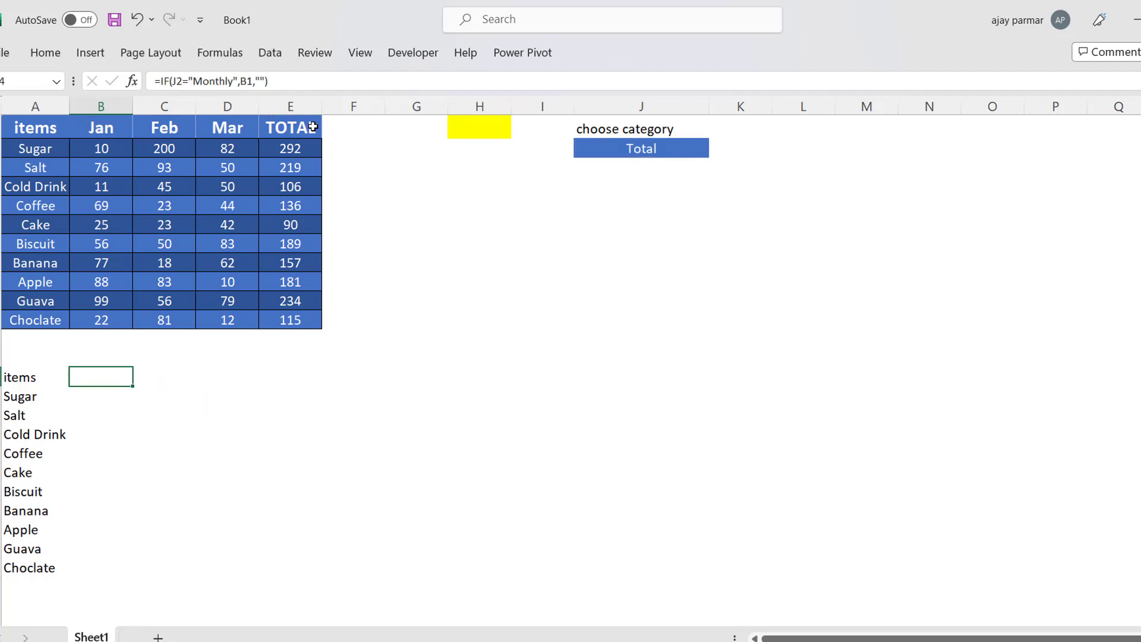
# Switch the J2 category to Monthly
pyautogui.click(634, 153)
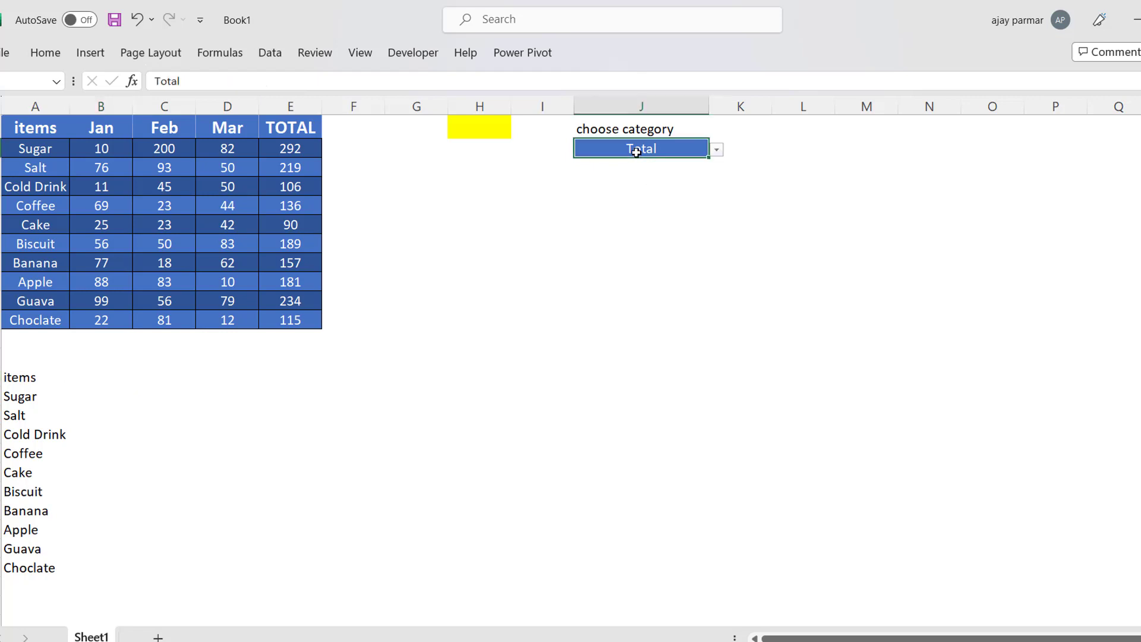
pyautogui.hotkey('alt', 'Down')
pyautogui.press('Up')
pyautogui.press('Return')
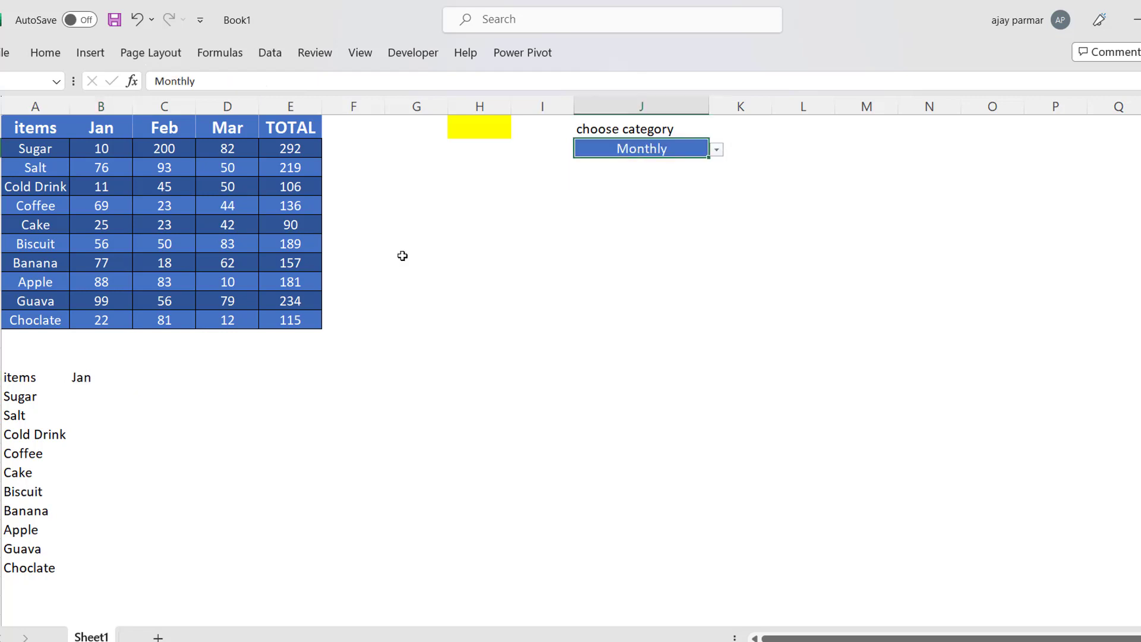
# Make B14's formula use the absolute reference $J$2
pyautogui.click(84, 374)
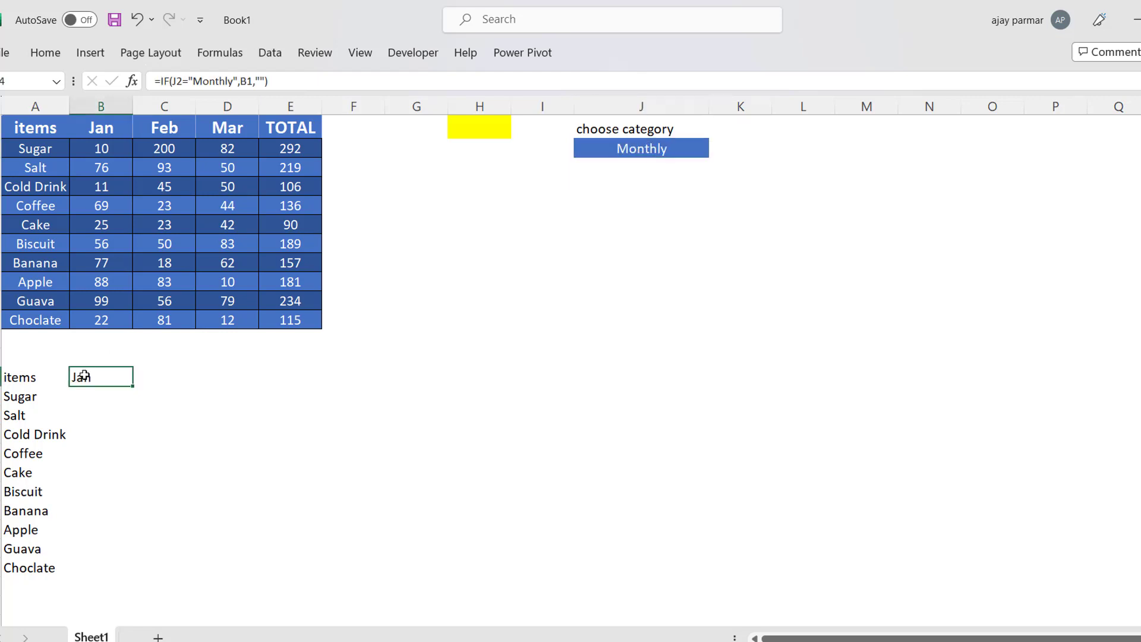
pyautogui.click(176, 81)
pyautogui.doubleClick(176, 81)
pyautogui.press('F4')
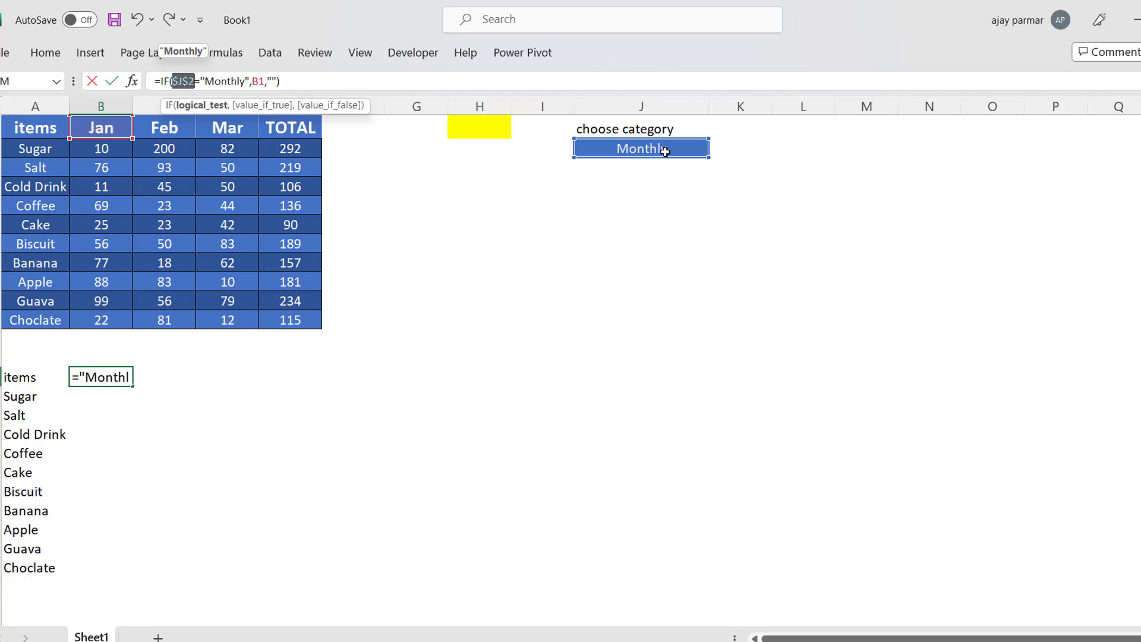
pyautogui.hotkey('ctrl', 'Return')
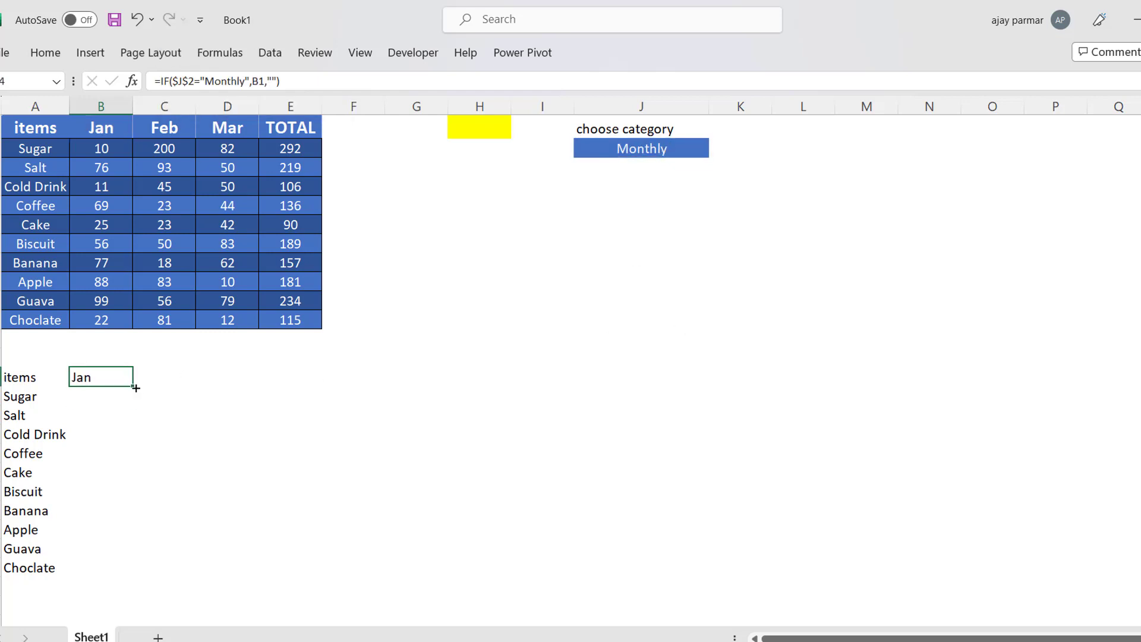
# Fill the formula across to Feb and Mar and down through row 24
pyautogui.moveTo(136, 388); pyautogui.dragTo(258, 389)
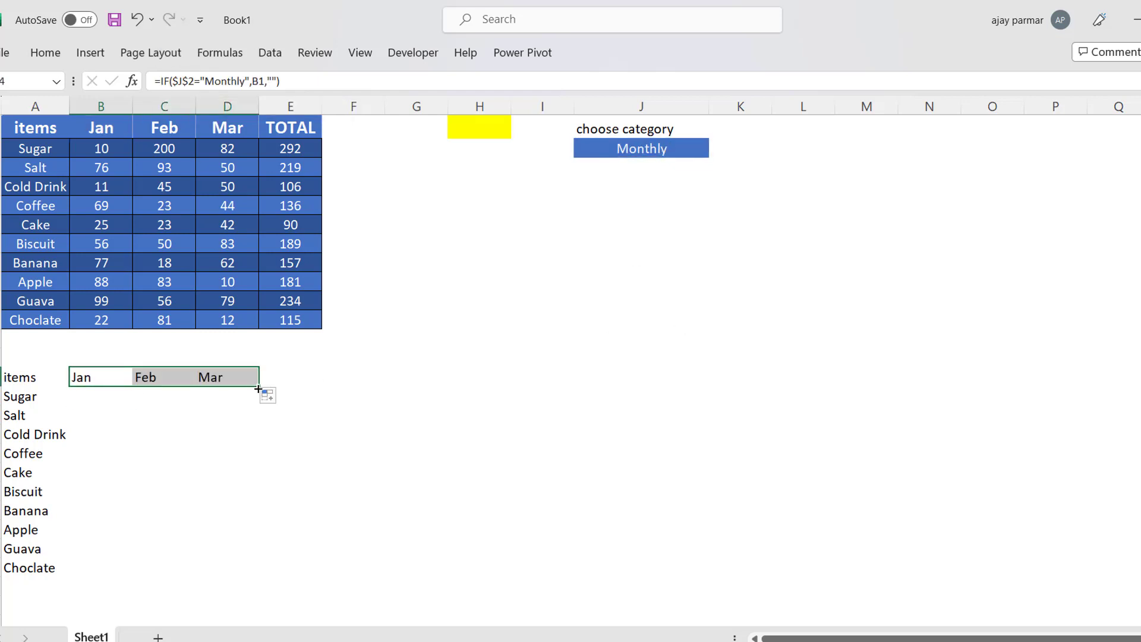
pyautogui.click(267, 395)
pyautogui.press('Escape')
pyautogui.moveTo(255, 530); pyautogui.dragTo(256, 575)
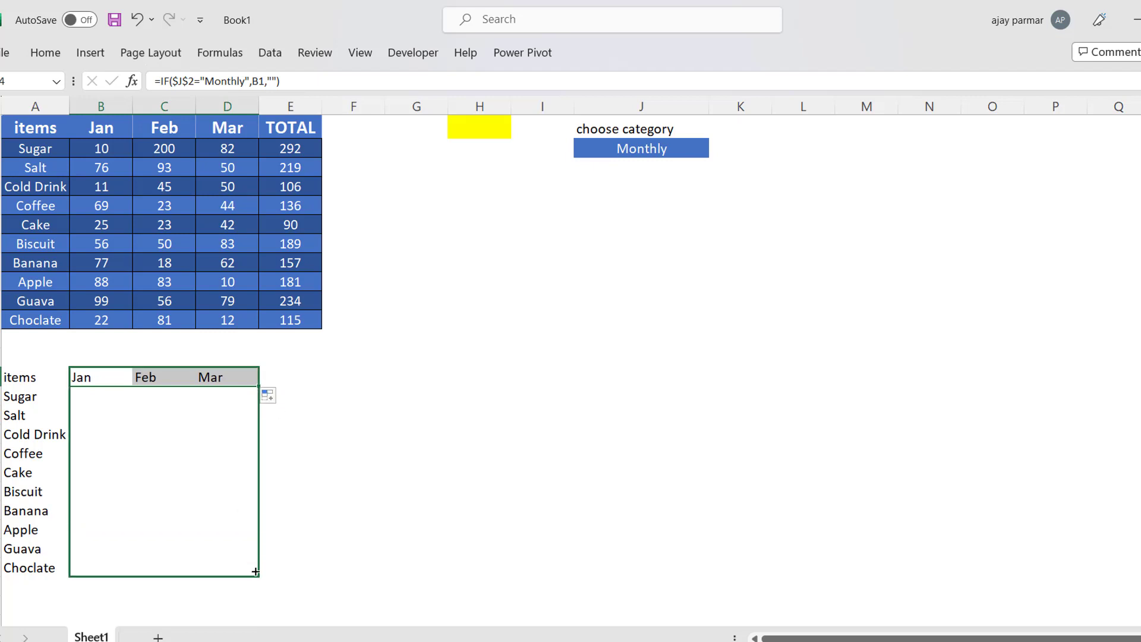
# Centre-align the lower table and apply All Borders to every cell
pyautogui.click(46, 53)
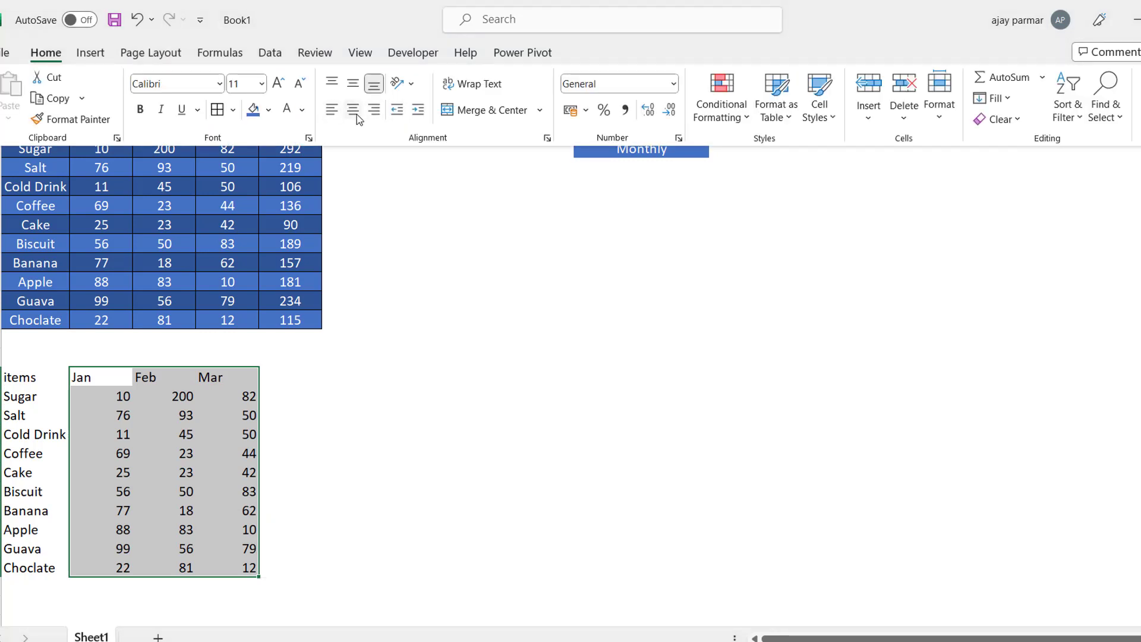
pyautogui.click(357, 115)
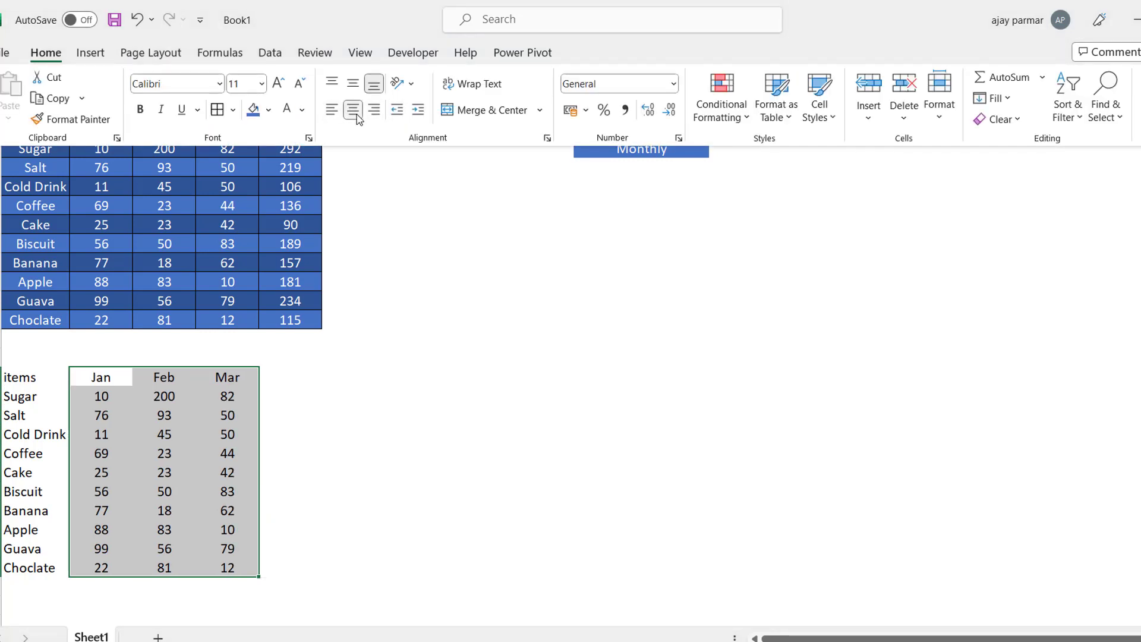
pyautogui.click(225, 113)
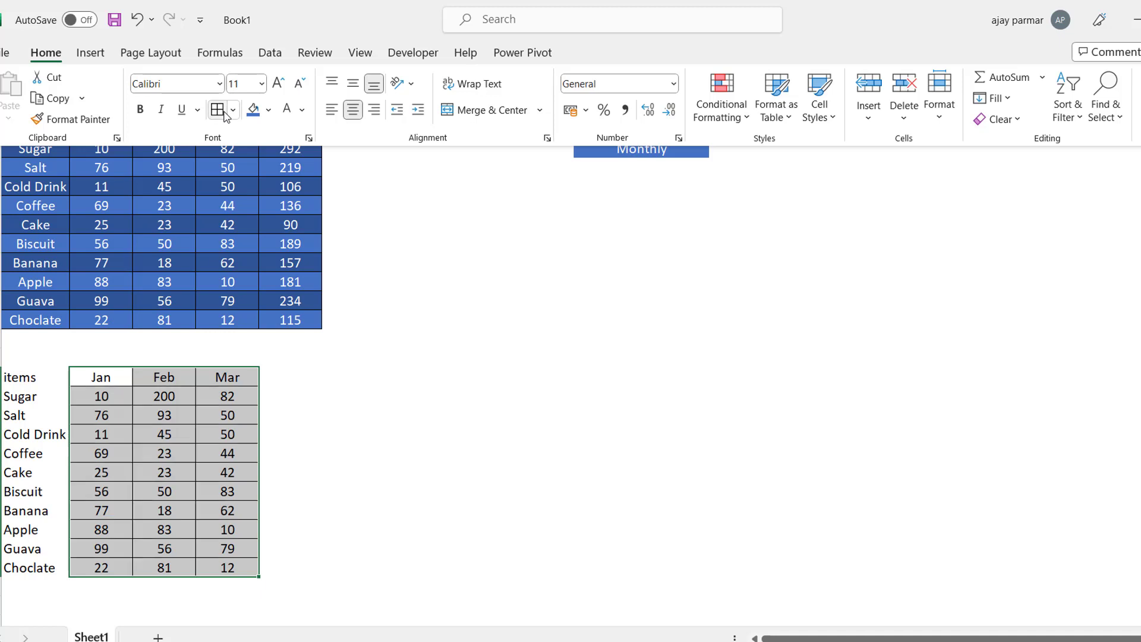
pyautogui.click(102, 447)
pyautogui.click(267, 391)
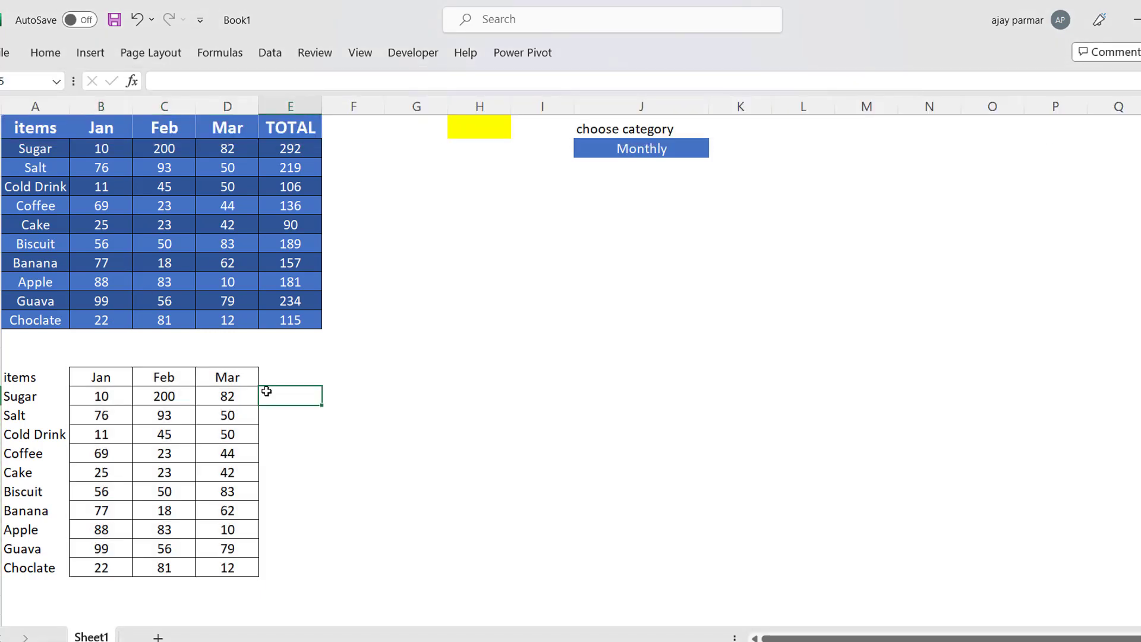
pyautogui.click(660, 153)
# Maximize the Excel window and set the J2 category to Total
pyautogui.press('super+Down')
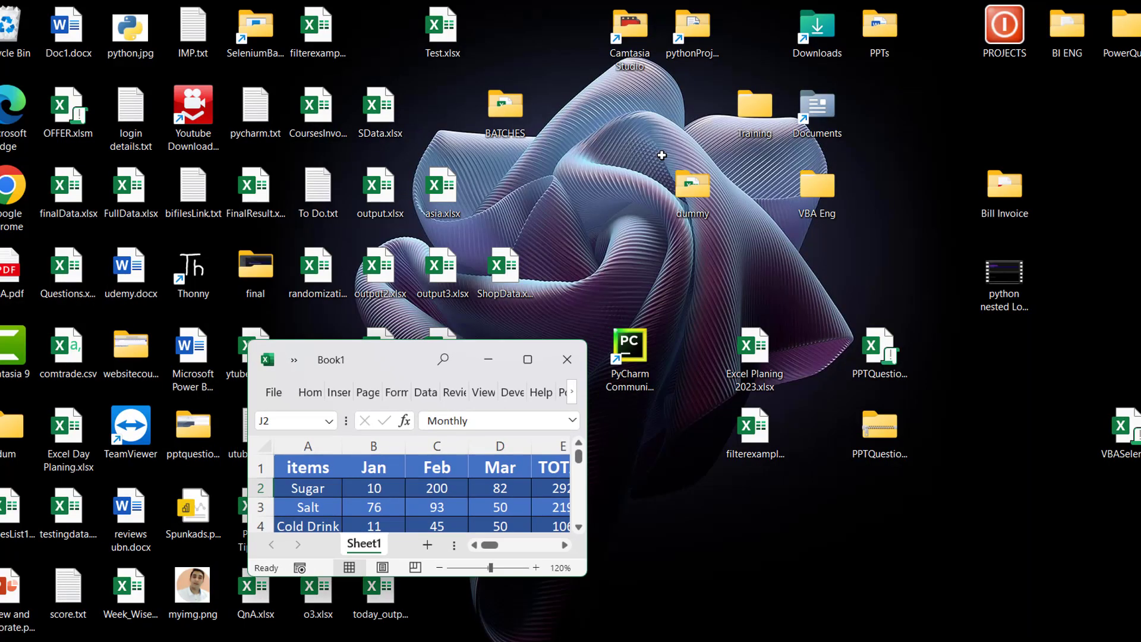
pyautogui.click(527, 359)
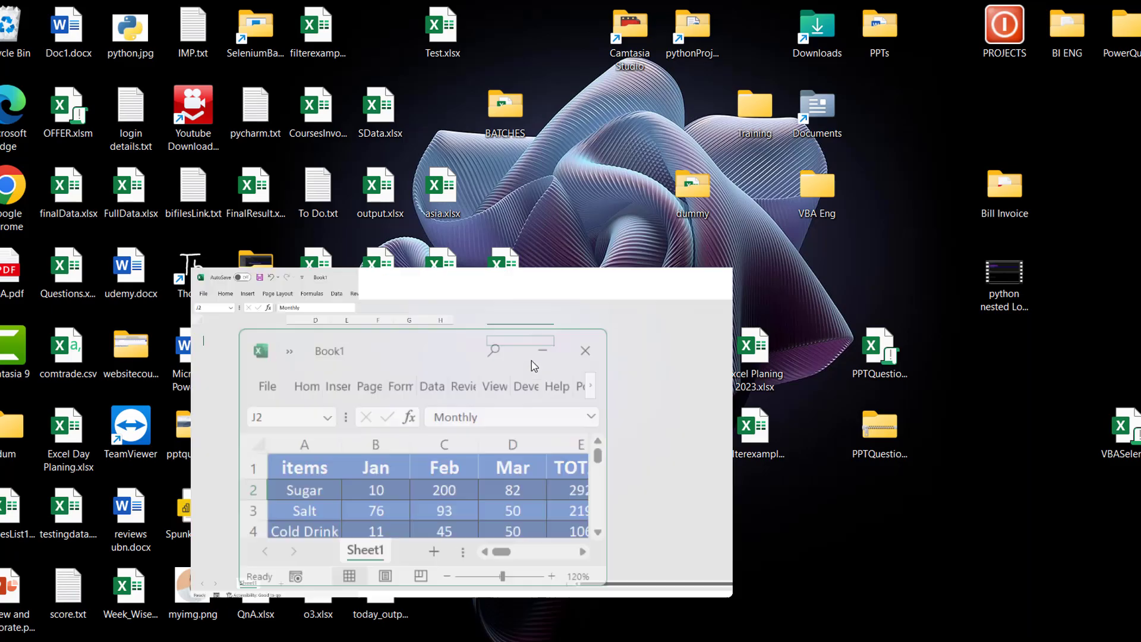
pyautogui.hotkey('alt', 'Down')
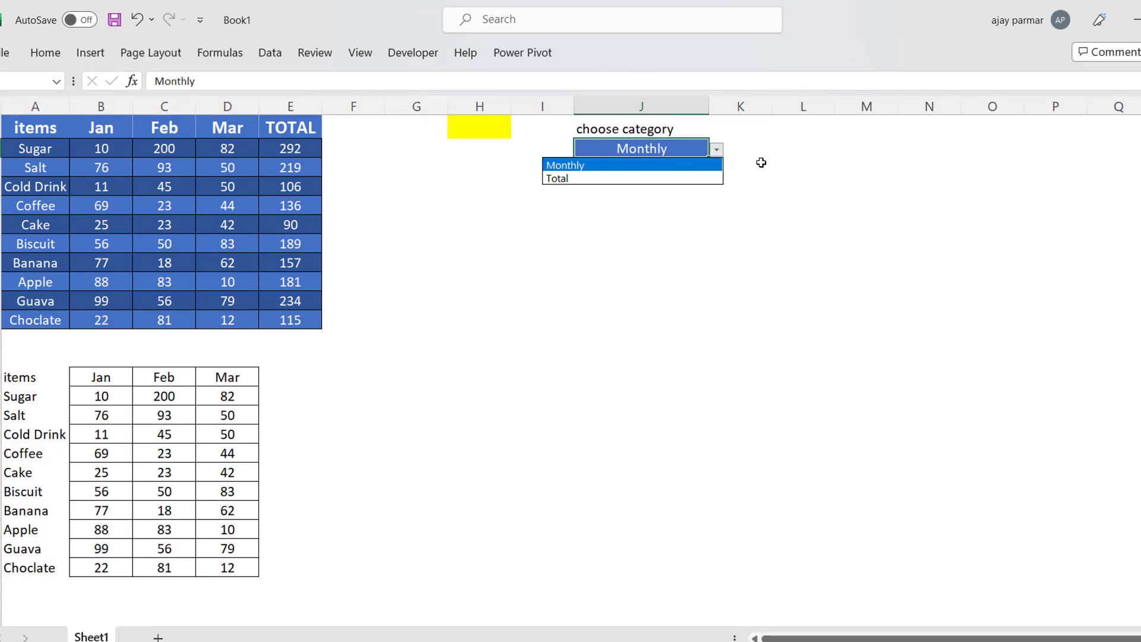
pyautogui.press('Down')
pyautogui.press('Return')
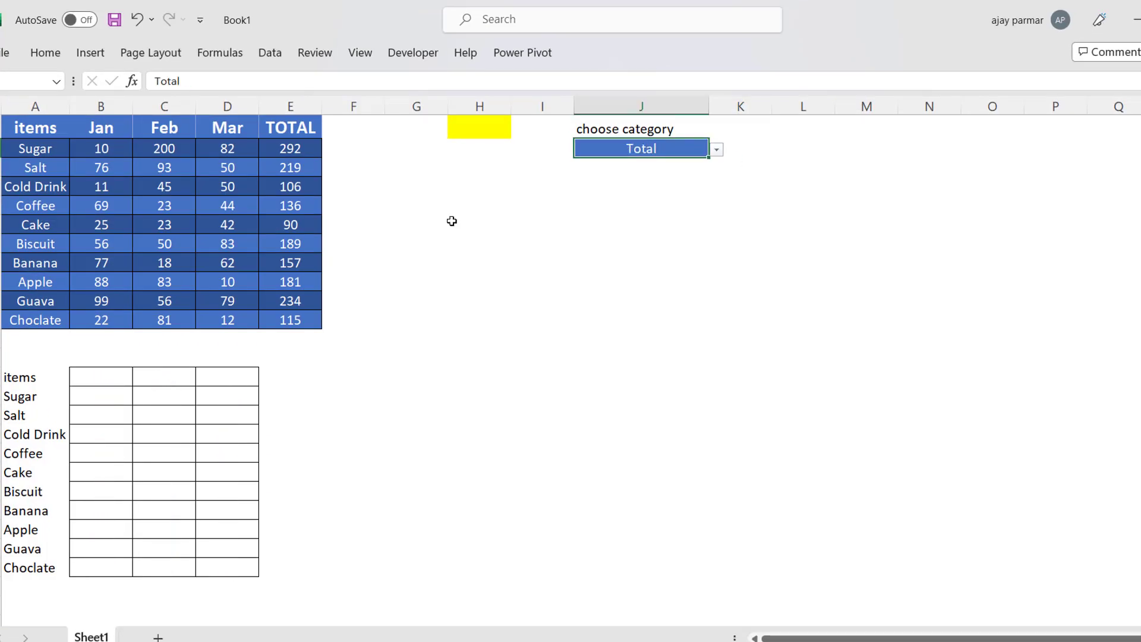
# Change B14's formula to =IF($J$2="Monthly",B1,E1) so it shows TOTAL
pyautogui.click(92, 376)
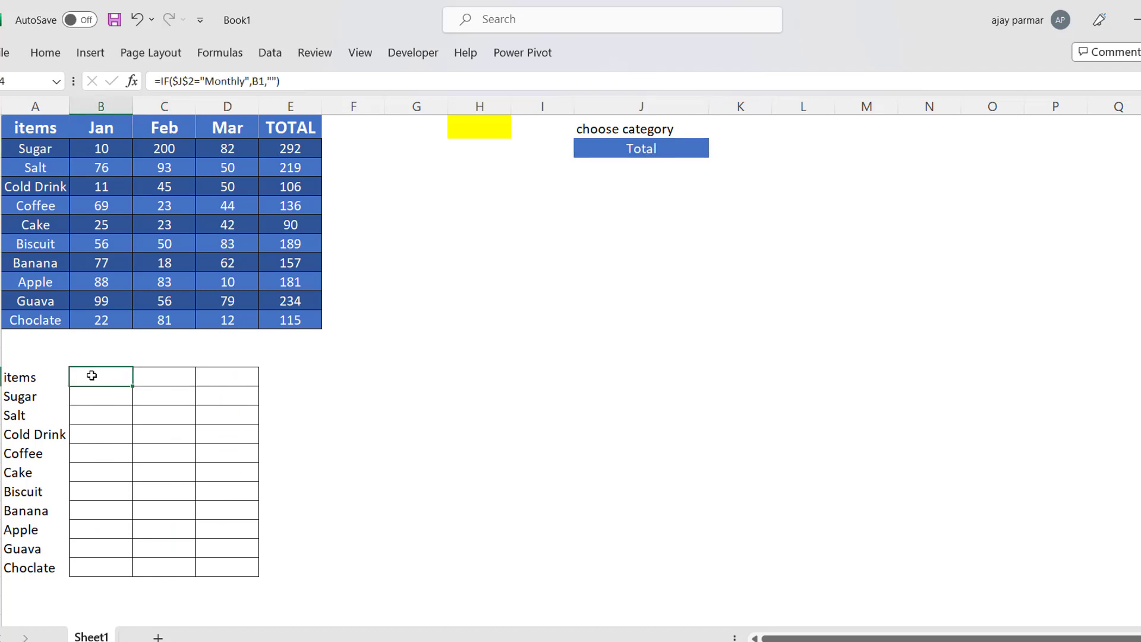
pyautogui.click(271, 82)
pyautogui.write('Total')
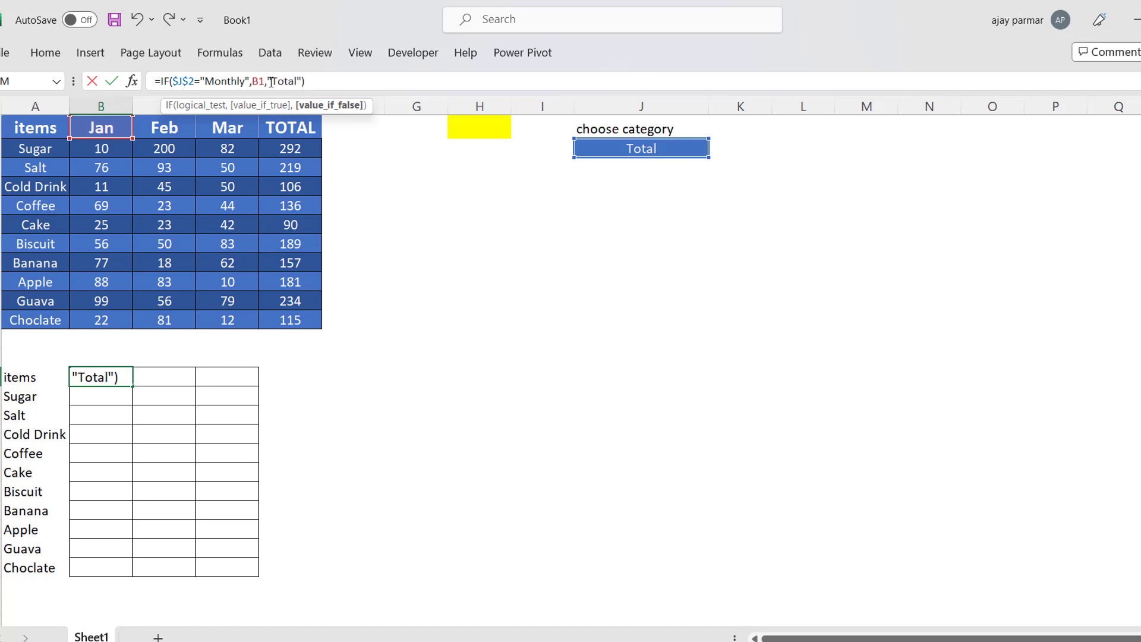
pyautogui.hotkey('ctrl', 'Return')
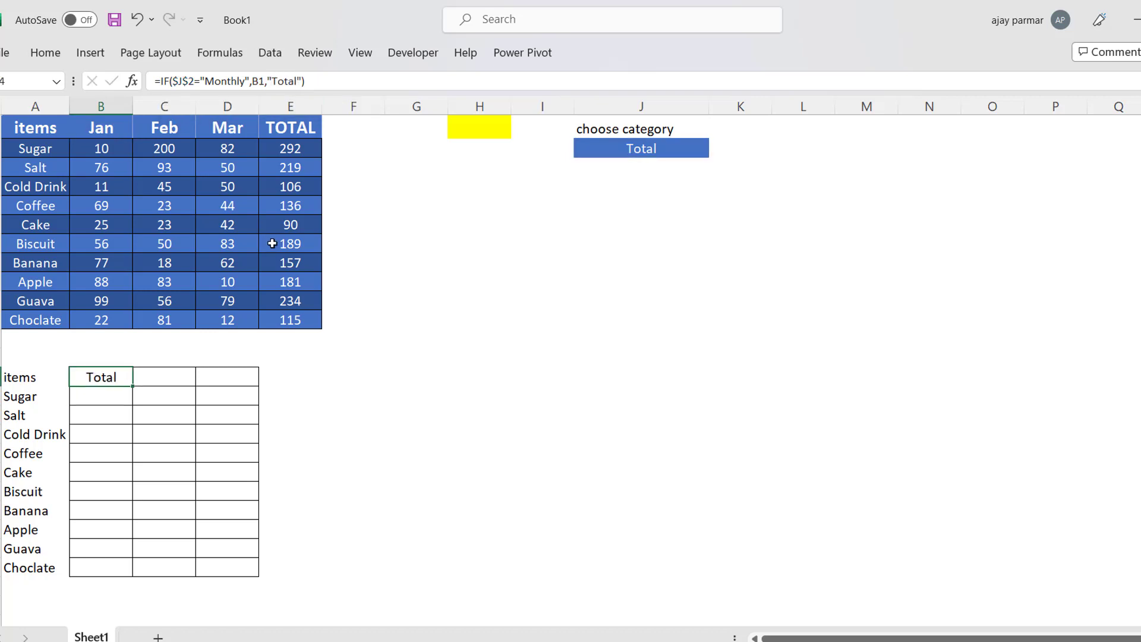
pyautogui.click(302, 81)
pyautogui.press('Left')
pyautogui.press('BackSpace')
pyautogui.press('BackSpace')
pyautogui.press('BackSpace')
pyautogui.press('BackSpace')
pyautogui.press('BackSpace')
pyautogui.press('BackSpace')
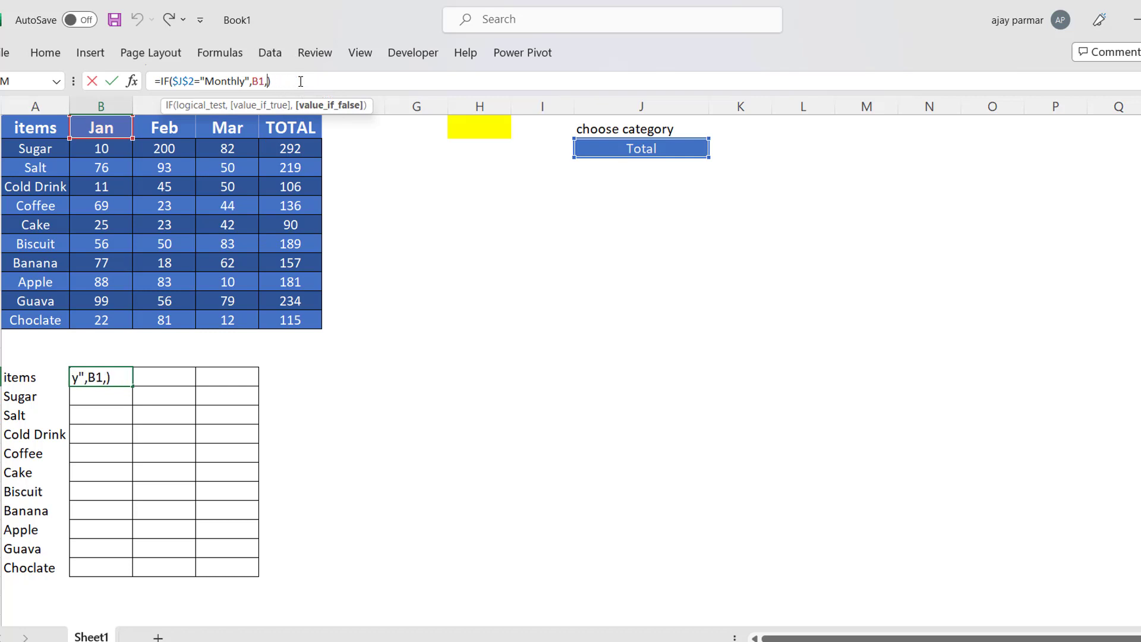
pyautogui.click(298, 130)
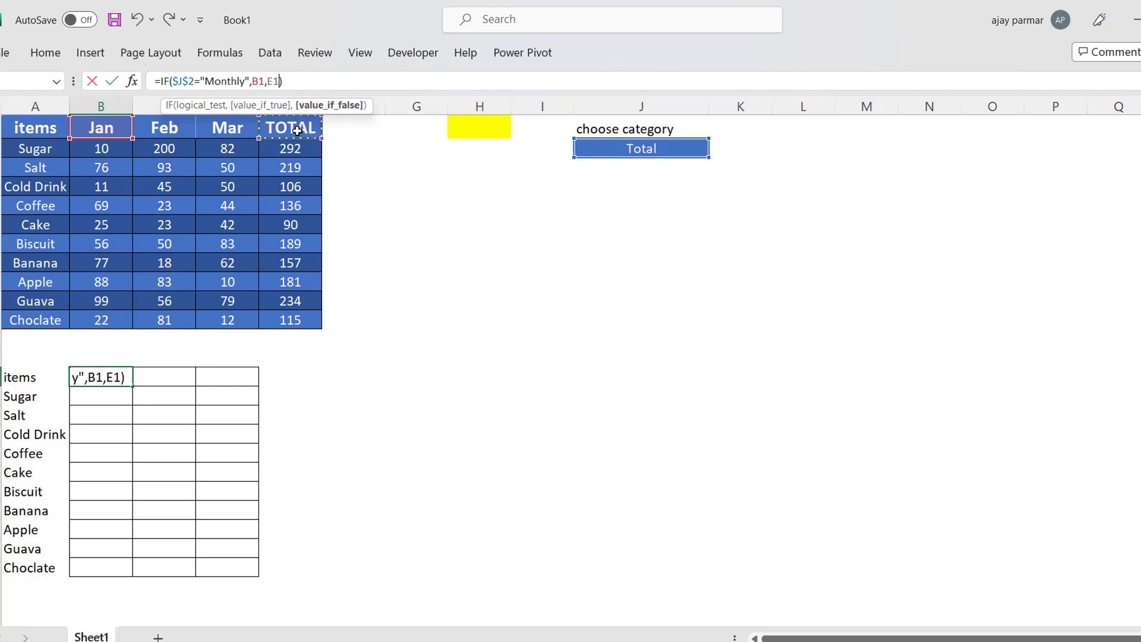
pyautogui.hotkey('ctrl', 'Return')
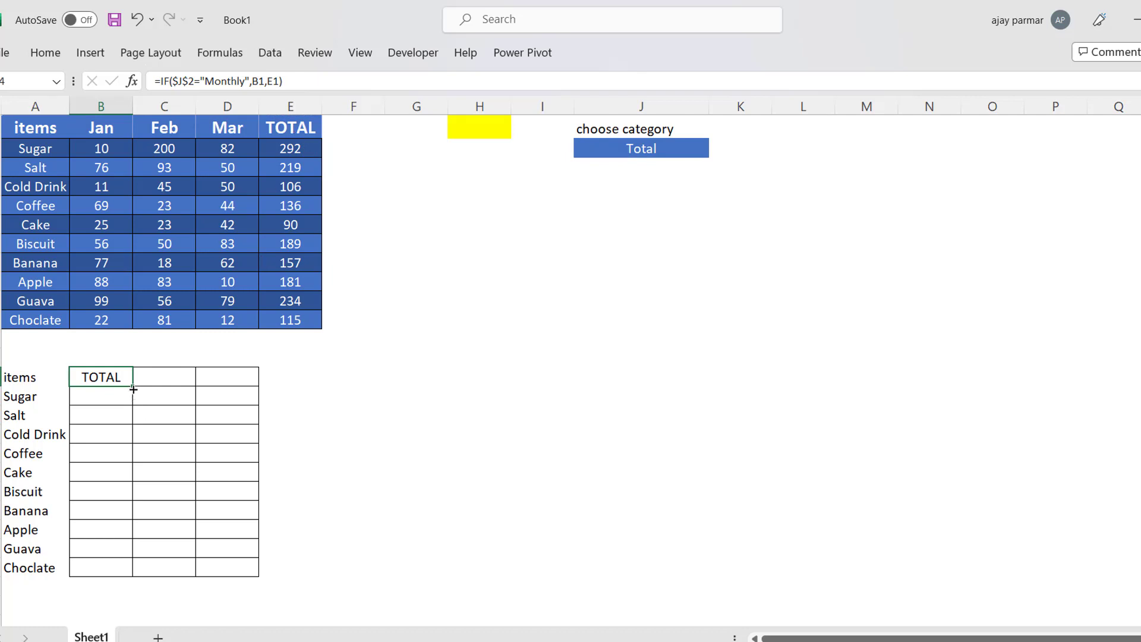
# Fill the B14 formula down to the Choclate row, showing totals 292 through 115
pyautogui.moveTo(133, 389); pyautogui.dragTo(132, 575)
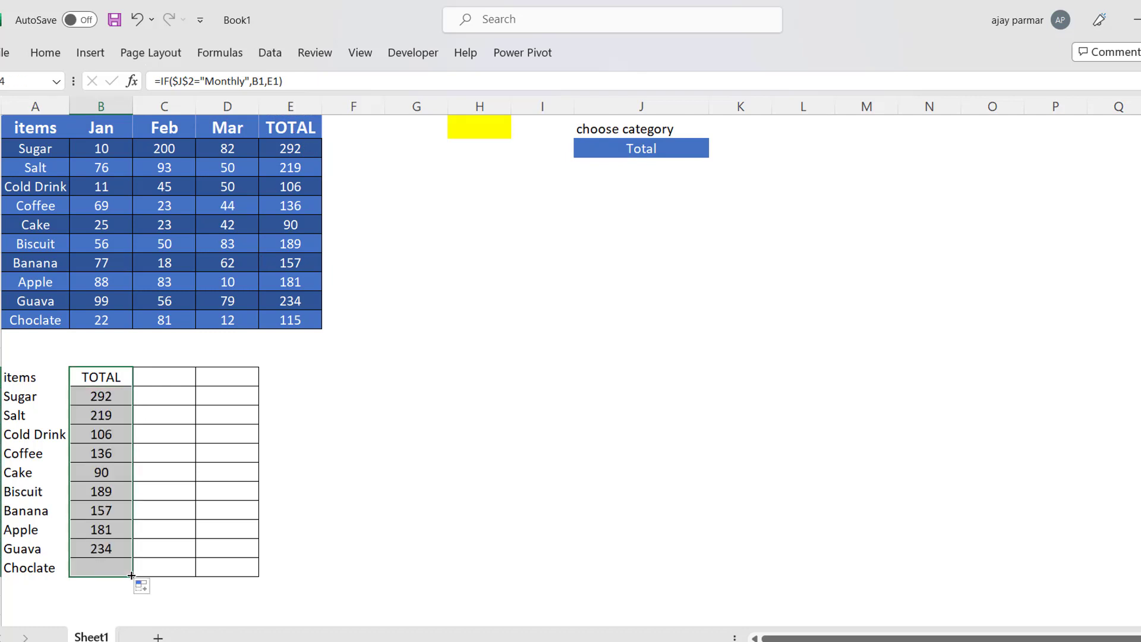
pyautogui.moveTo(174, 379); pyautogui.dragTo(227, 378)
pyautogui.click(174, 379)
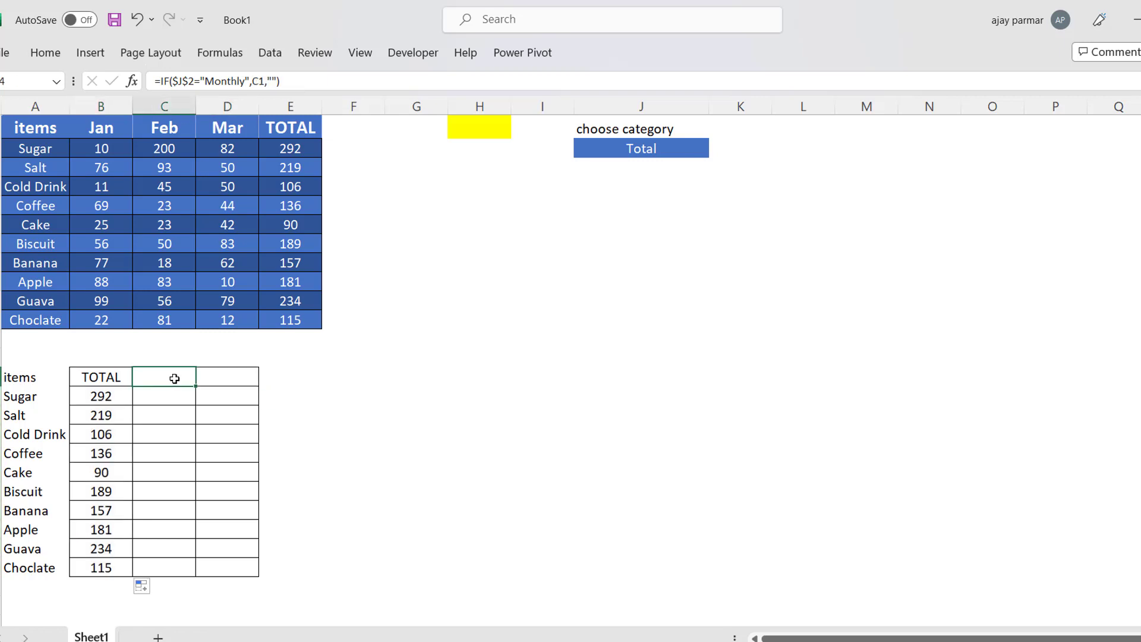
# Select the lower table's item names and bring up the Home tab
pyautogui.press('Left')
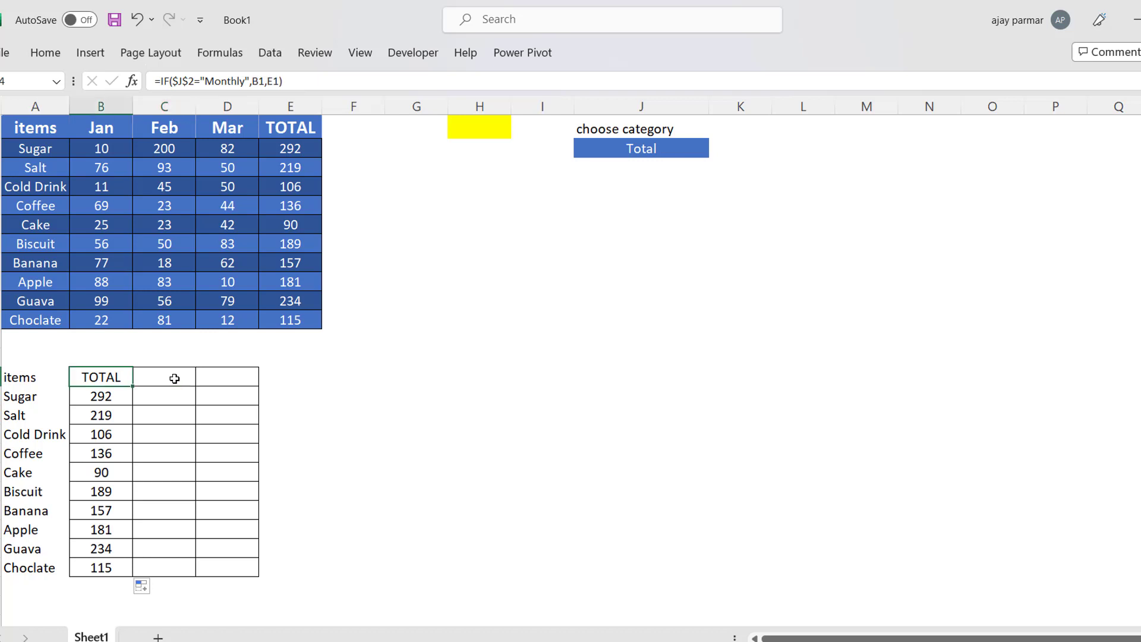
pyautogui.press('Left')
pyautogui.hotkey('ctrl', 'shift', 'Down')
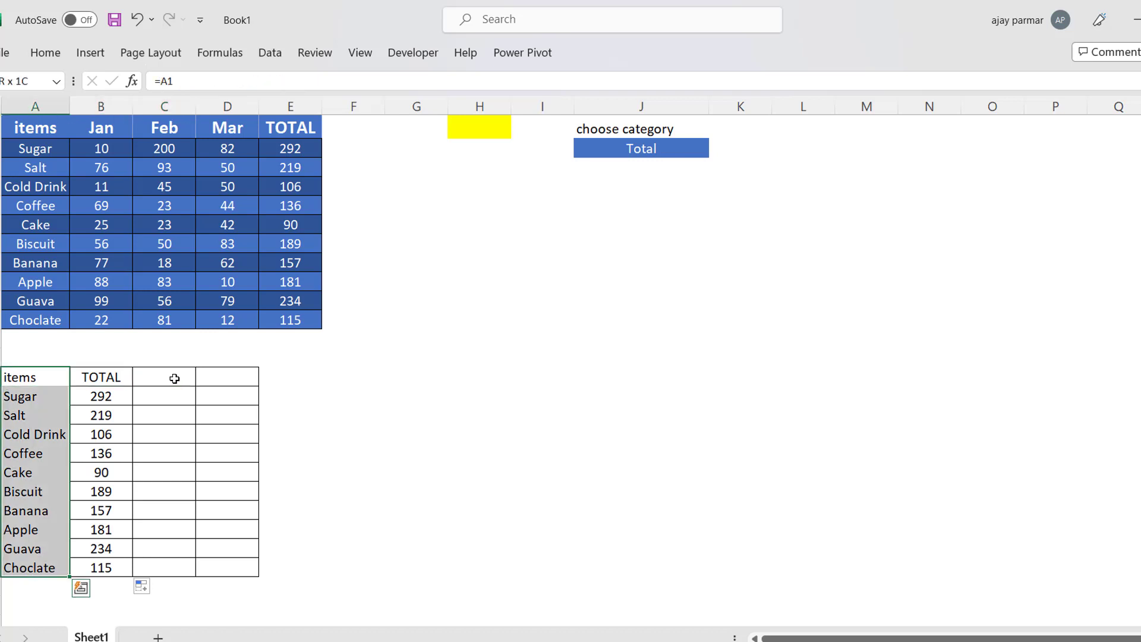
pyautogui.click(45, 53)
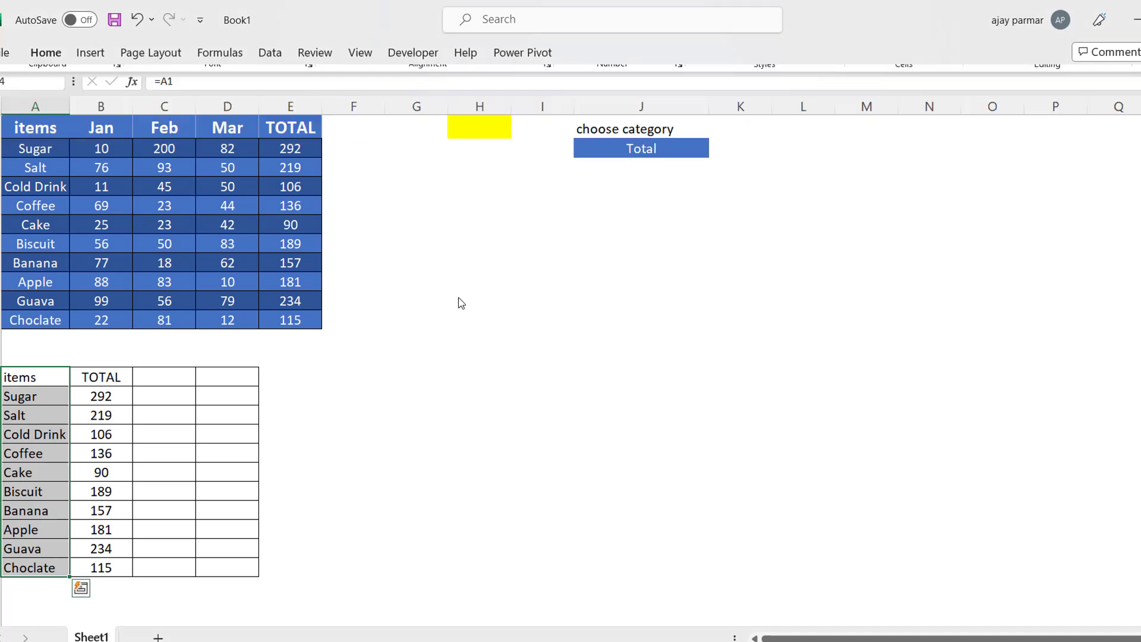
pyautogui.click(469, 286)
# Toggle J2 between Monthly and Total to check the lower table, ending on Total
pyautogui.hotkey('ctrl', 'Up')
pyautogui.press('Right')
pyautogui.press('Right')
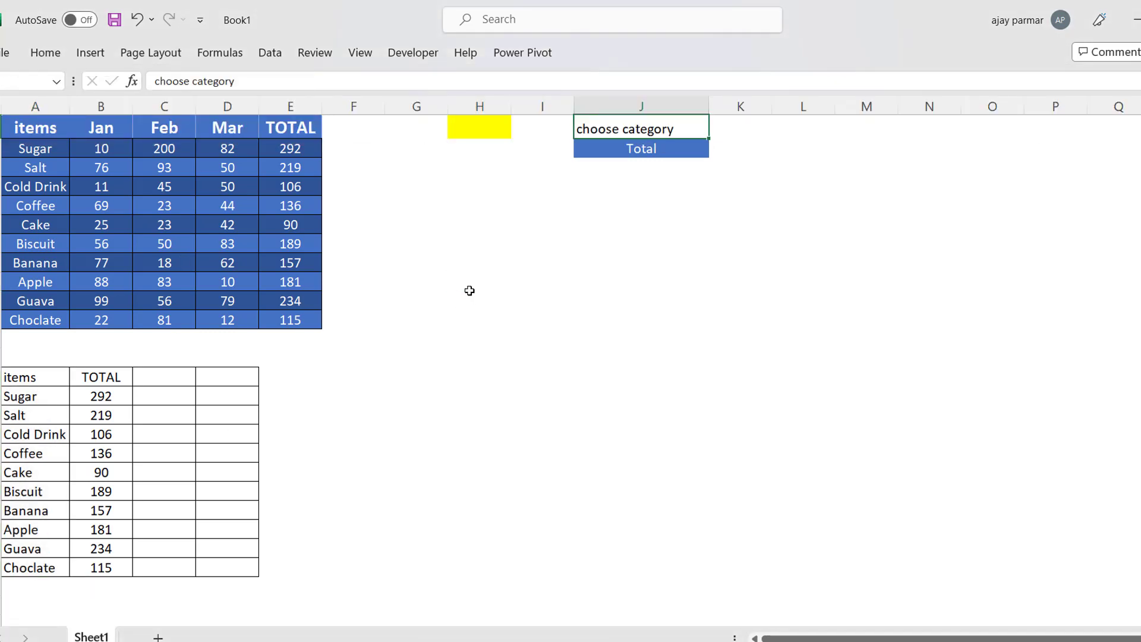
pyautogui.press('Down')
pyautogui.hotkey('alt', 'Down')
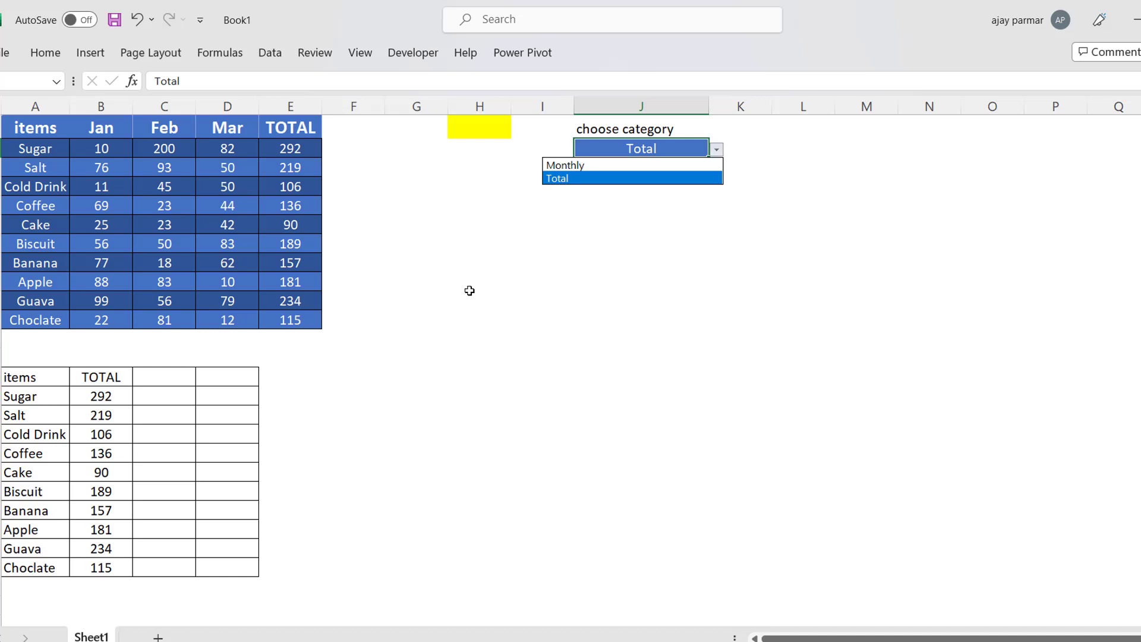
pyautogui.press('Up')
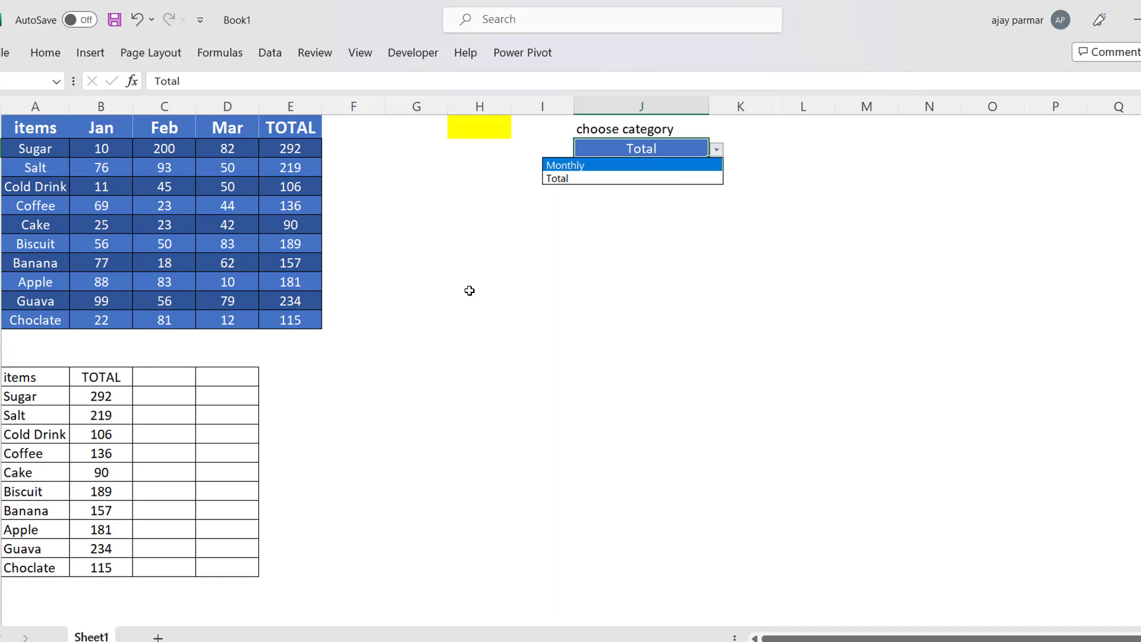
pyautogui.press('Return')
pyautogui.hotkey('alt', 'Down')
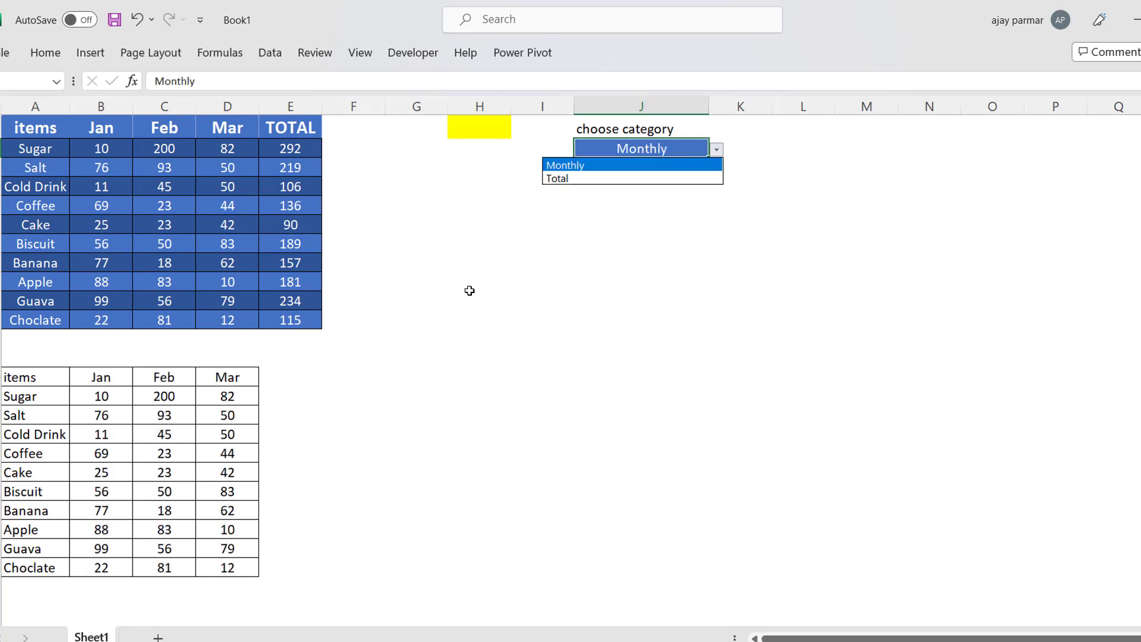
pyautogui.press('Down')
pyautogui.press('Return')
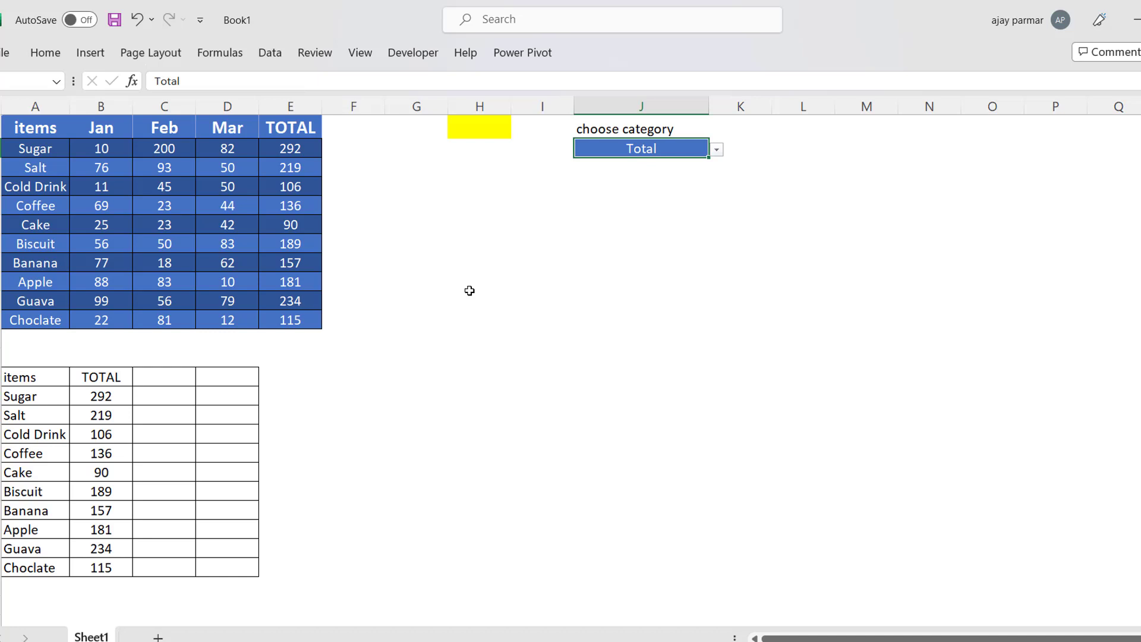
pyautogui.hotkey('alt', 'Down')
pyautogui.press('Up')
pyautogui.press('Return')
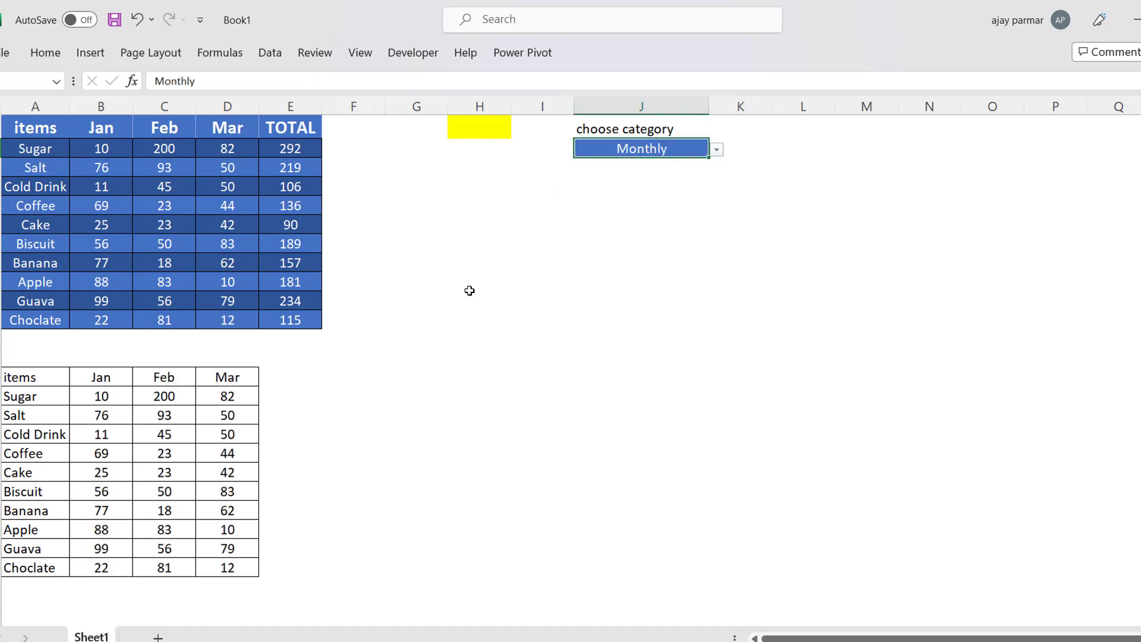
pyautogui.hotkey('alt', 'Down')
pyautogui.press('Down')
pyautogui.press('Return')
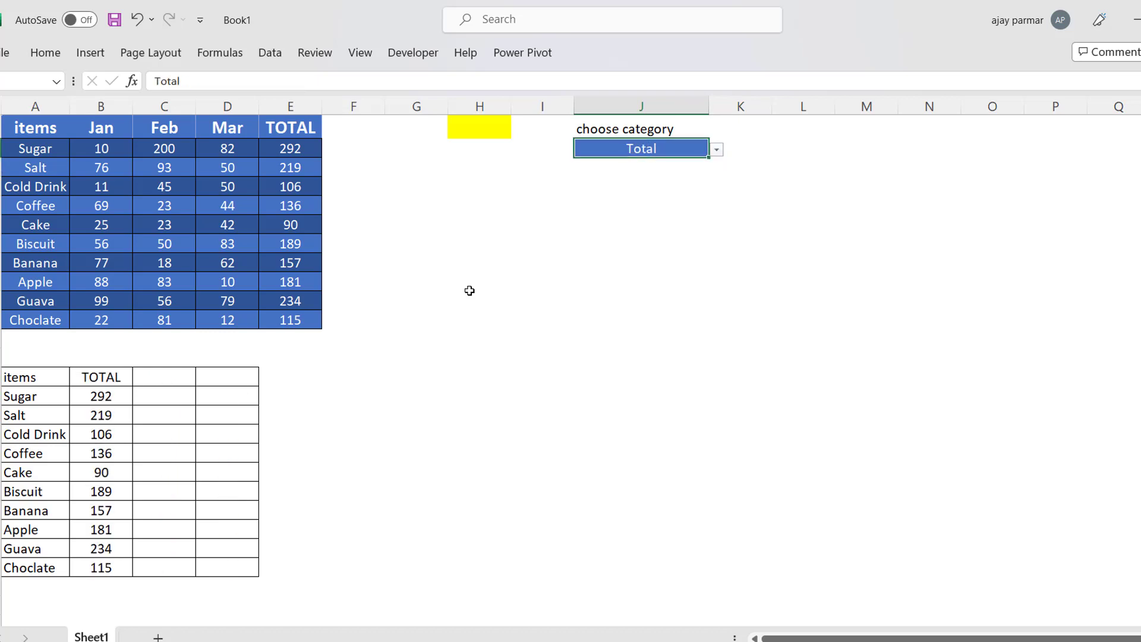
# Select the upper and lower tables in turn, toggle the ribbon, and reselect J2
pyautogui.click(45, 128)
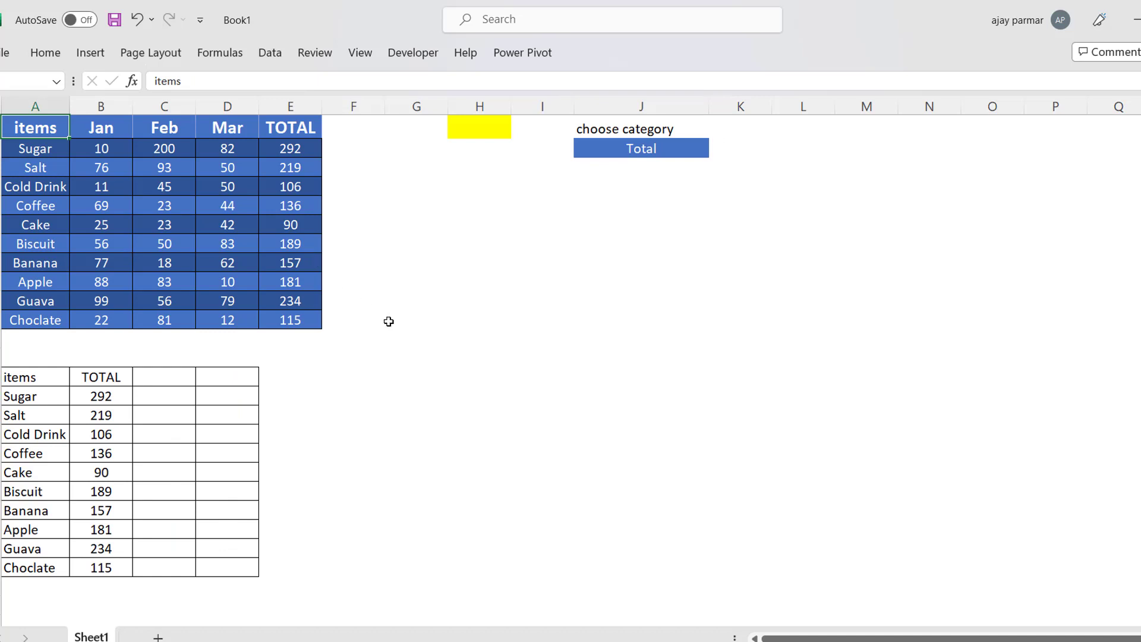
pyautogui.keyDown('shift'); pyautogui.click(313, 326); pyautogui.keyUp('shift')
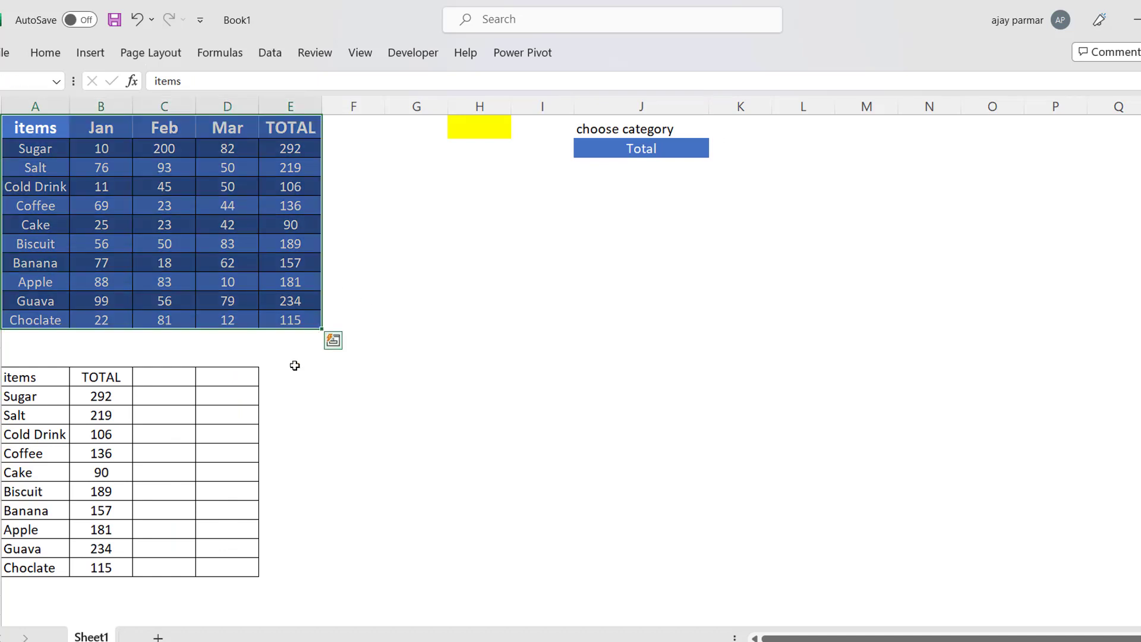
pyautogui.click(20, 381)
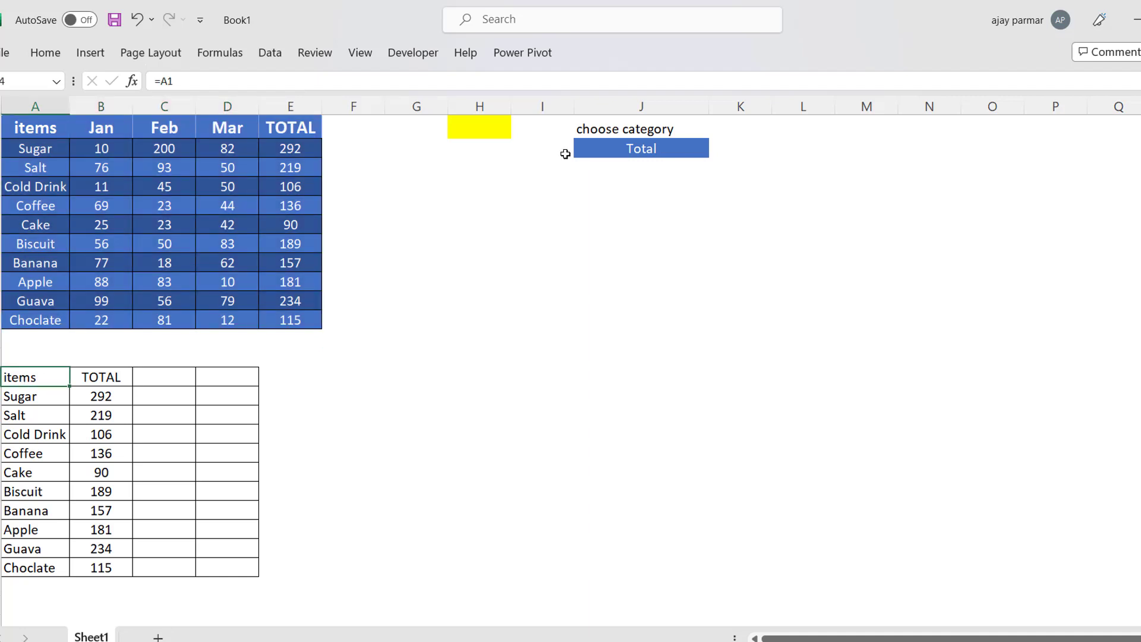
pyautogui.hotkey('ctrl', 'F1')
pyautogui.click(636, 229)
# Set the choose category cell J2 to Monthly
pyautogui.click(717, 235)
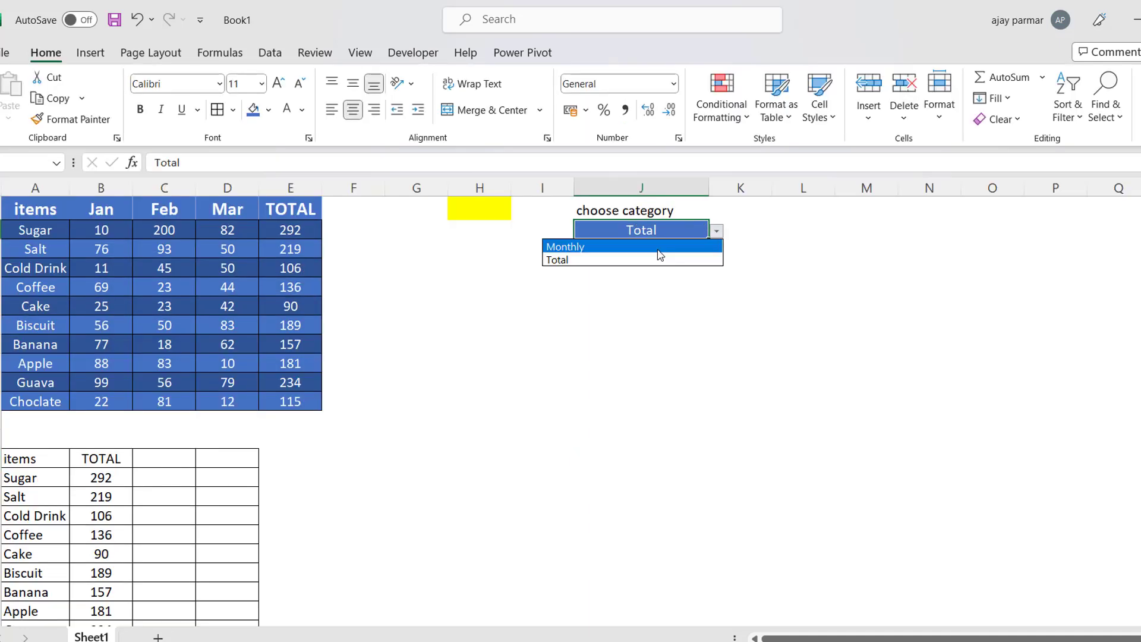
pyautogui.click(657, 247)
pyautogui.press('Return')
# Insert a 2-D clustered column chart from the lower monthly table and place it below the category cell
pyautogui.click(21, 515)
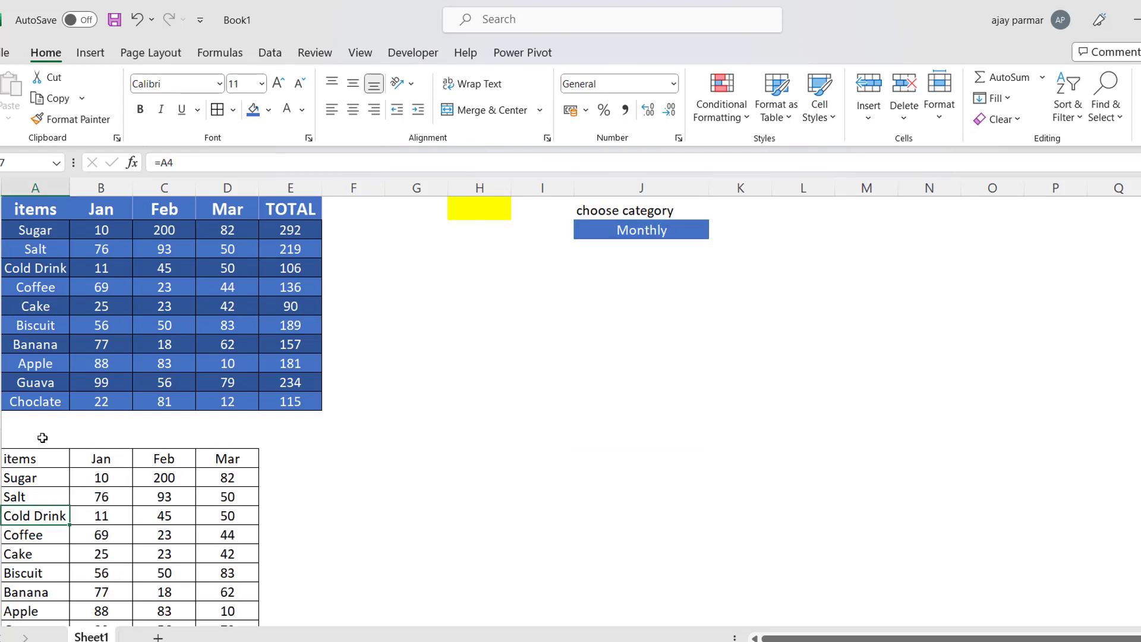
pyautogui.click(91, 53)
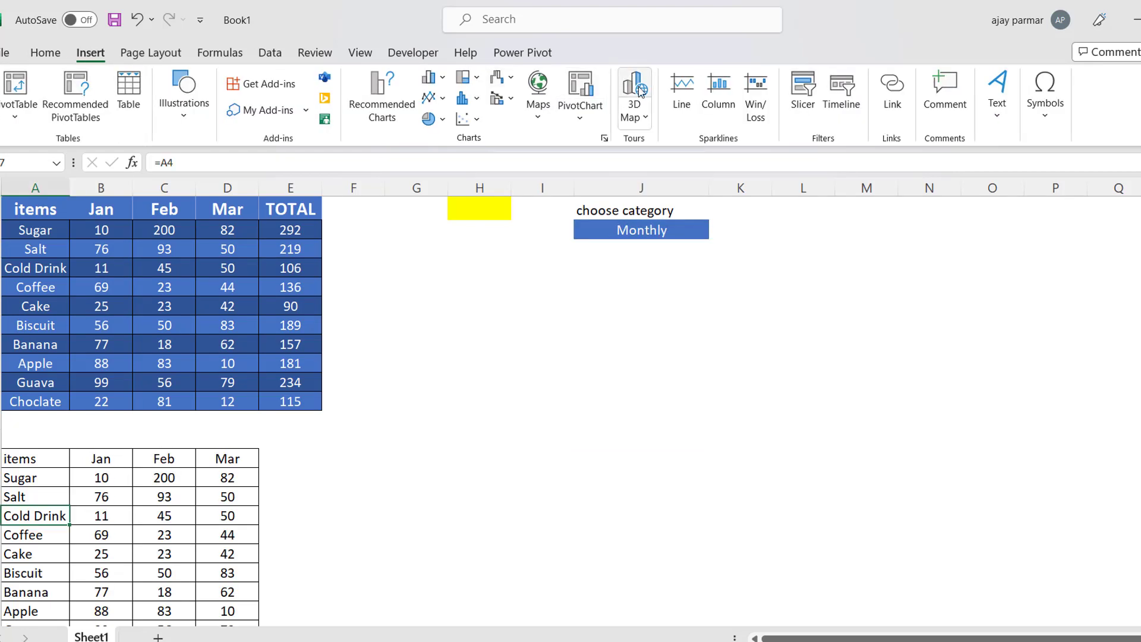
pyautogui.click(448, 83)
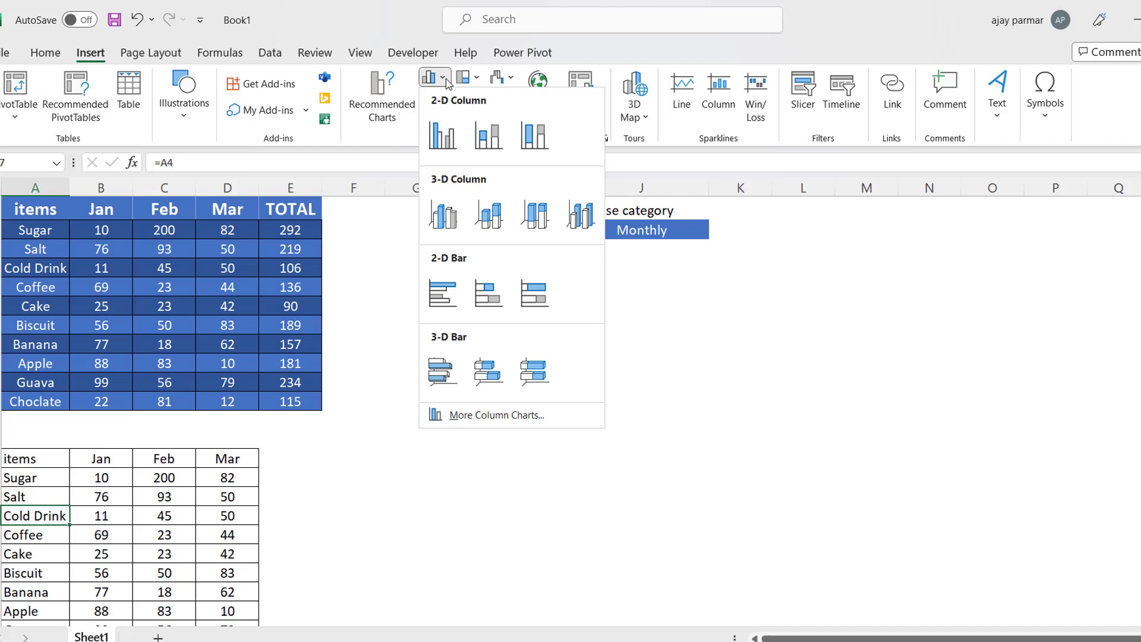
pyautogui.click(443, 134)
pyautogui.moveTo(737, 262); pyautogui.dragTo(885, 278)
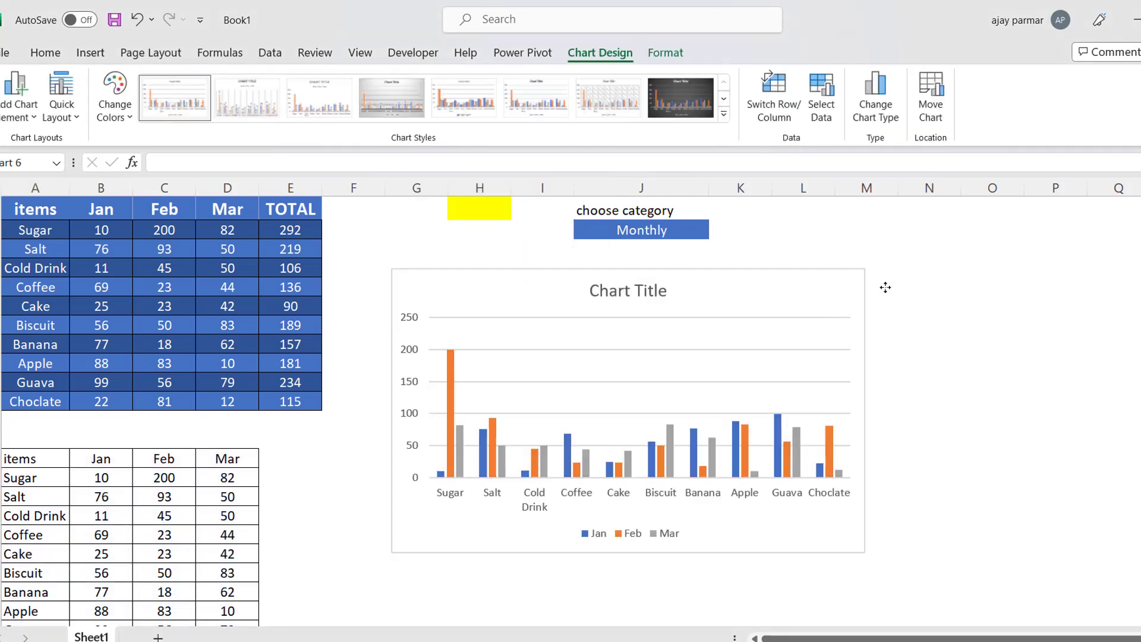
# Retitle the chart 'SALES' and apply the dark chart style
pyautogui.doubleClick(758, 305)
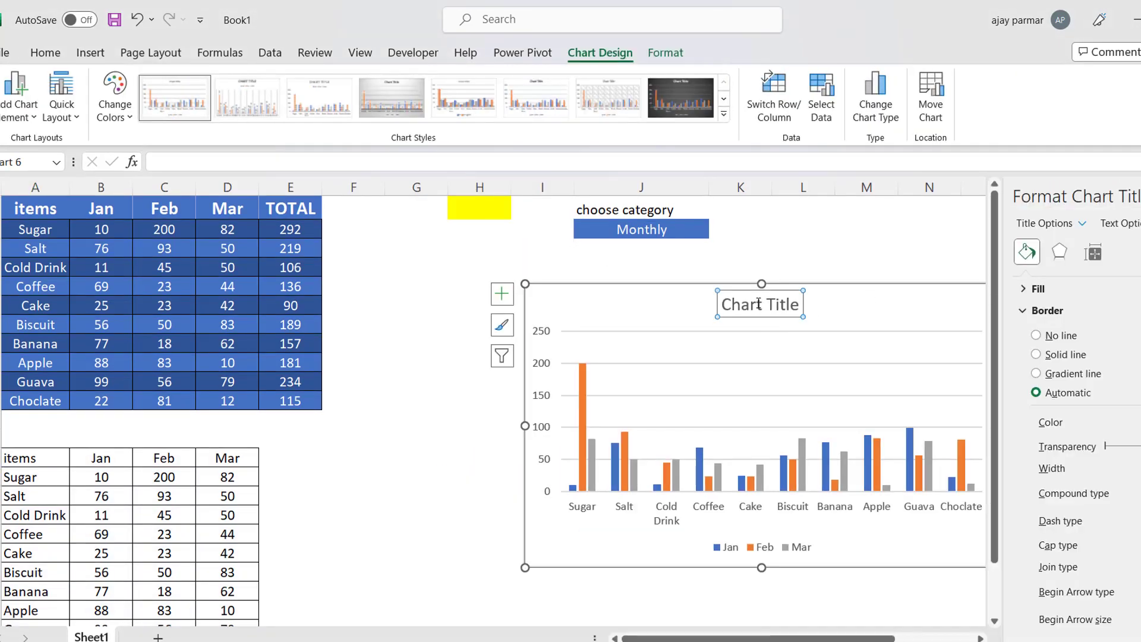
pyautogui.doubleClick(759, 303)
pyautogui.press('Delete')
pyautogui.press('Delete')
pyautogui.press('Delete')
pyautogui.press('Delete')
pyautogui.press('Delete')
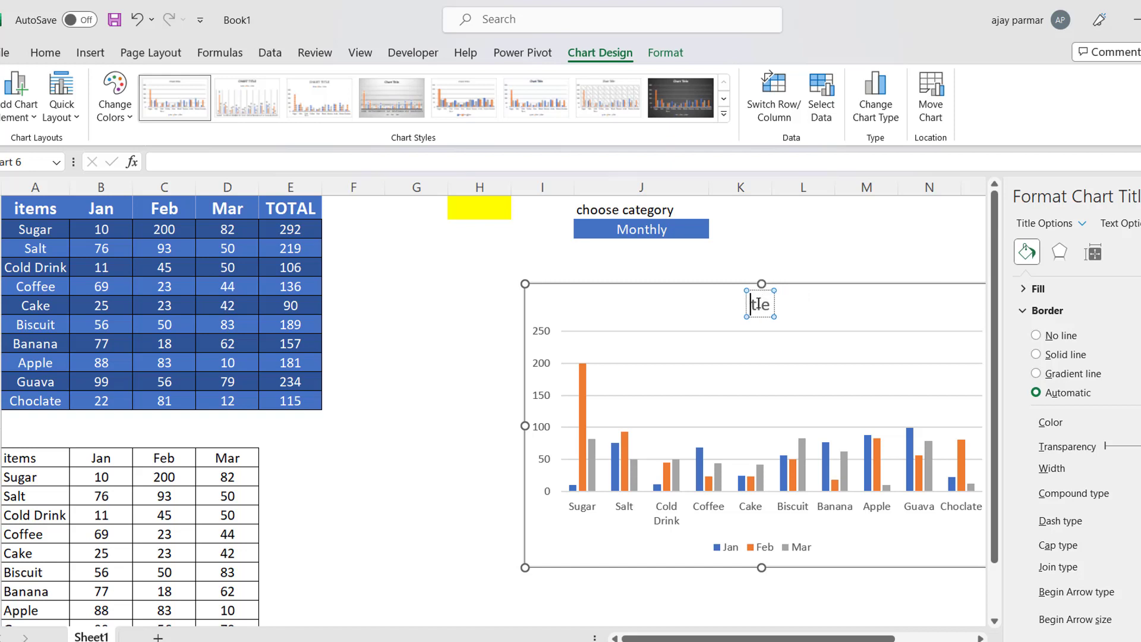
pyautogui.press('Delete')
pyautogui.press('Delete')
pyautogui.write('SA')
pyautogui.write('LES')
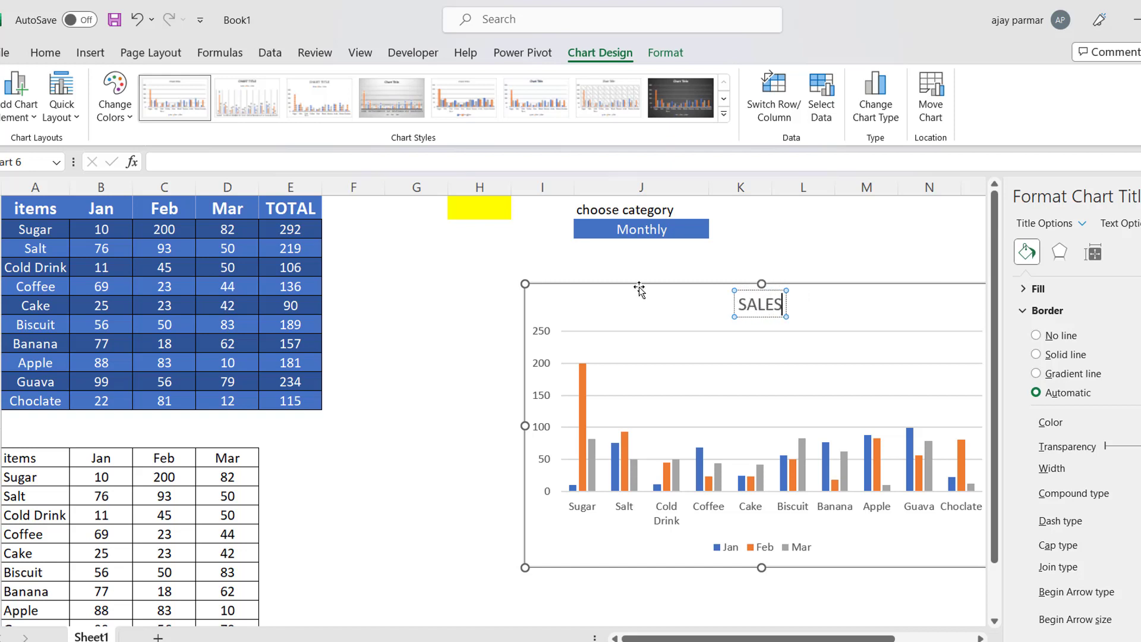
pyautogui.click(639, 287)
pyautogui.click(678, 91)
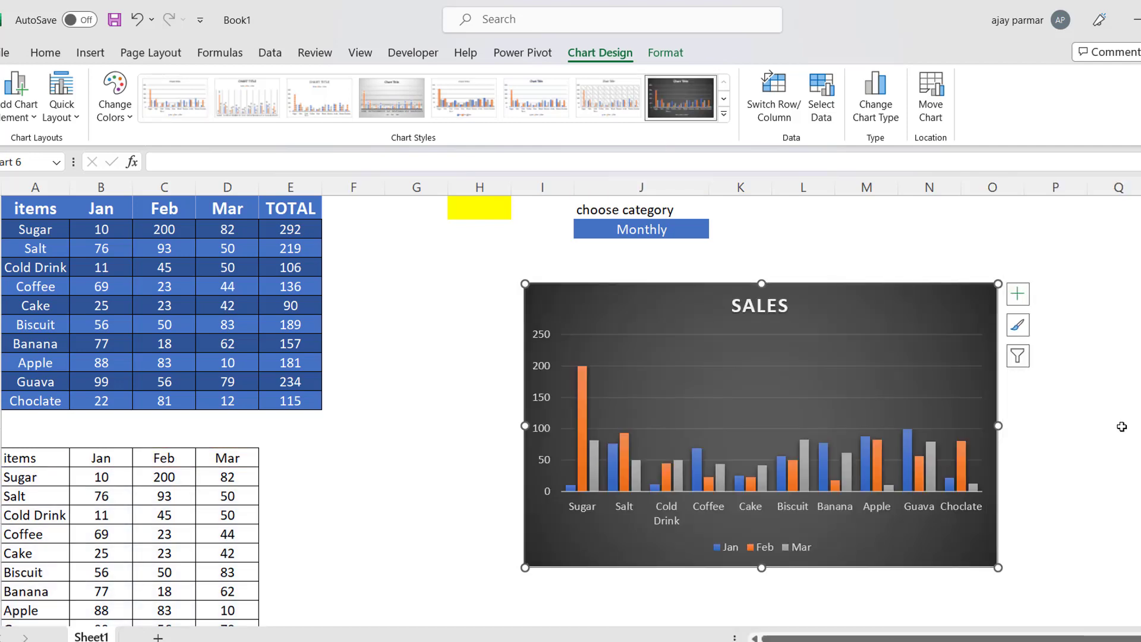
pyautogui.click(1120, 425)
# Switch the choose category dropdown to Total
pyautogui.click(659, 229)
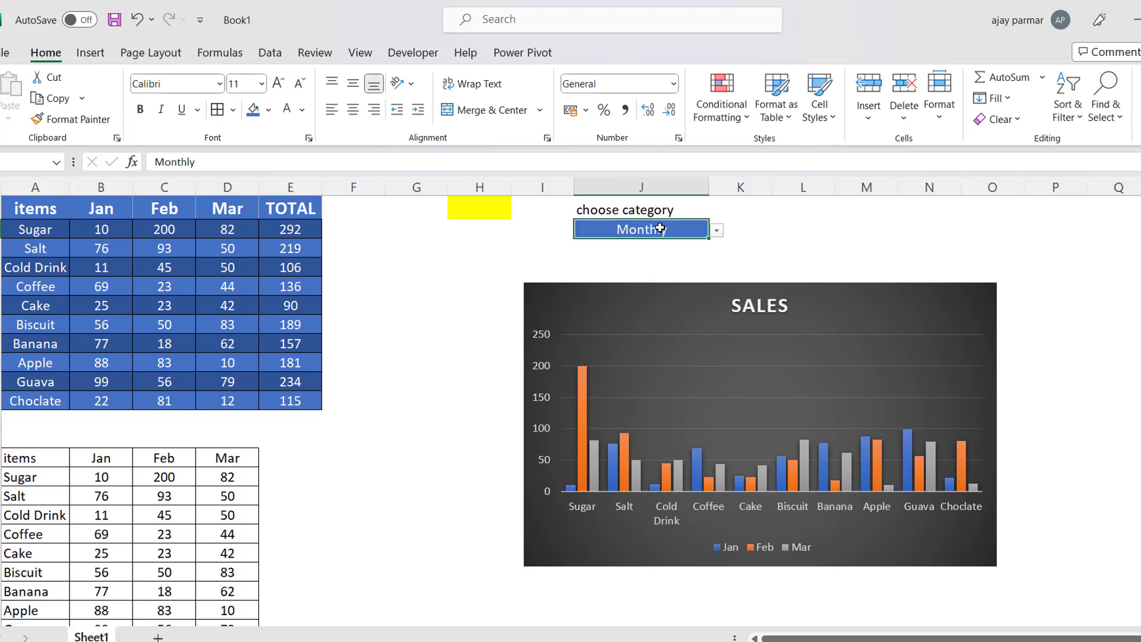
pyautogui.click(717, 231)
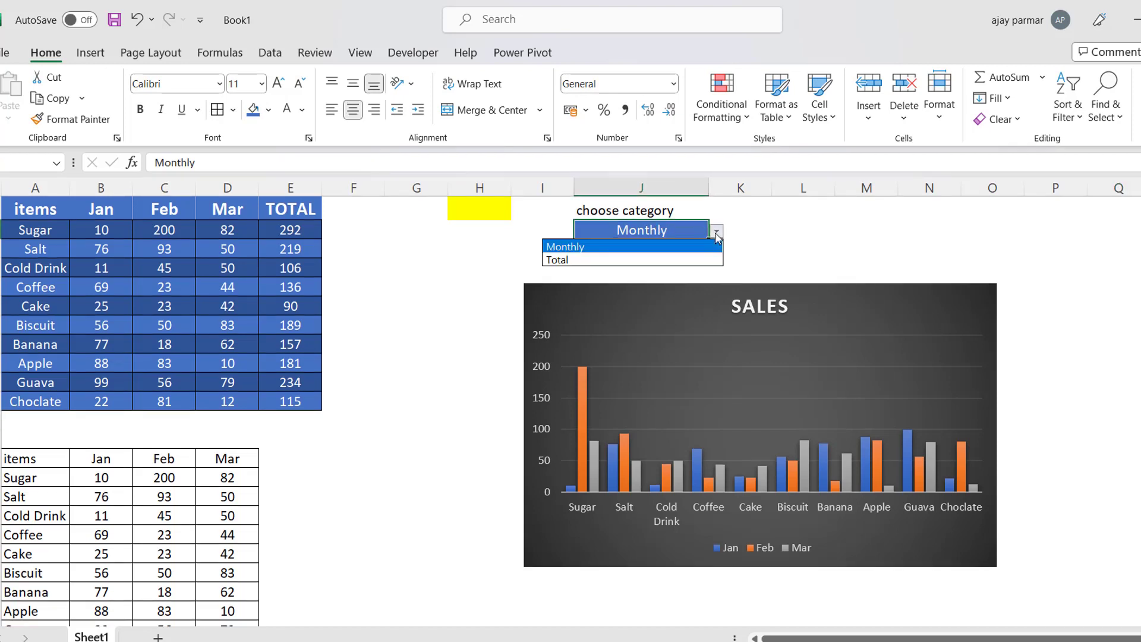
pyautogui.click(640, 260)
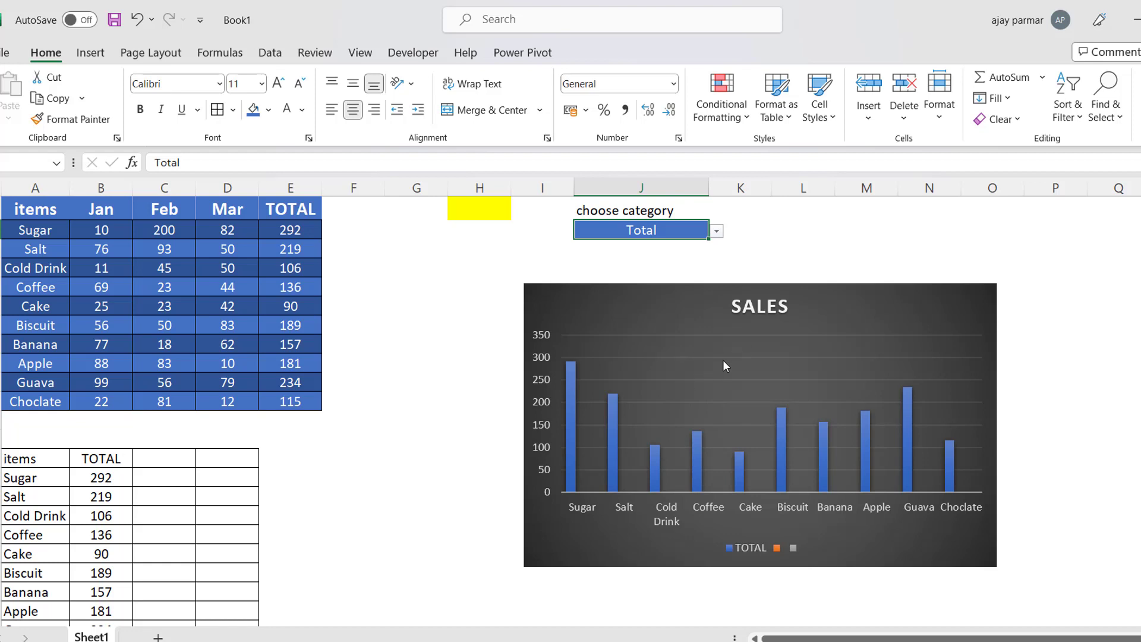
# Remove the gridlines from the SALES chart
pyautogui.click(965, 305)
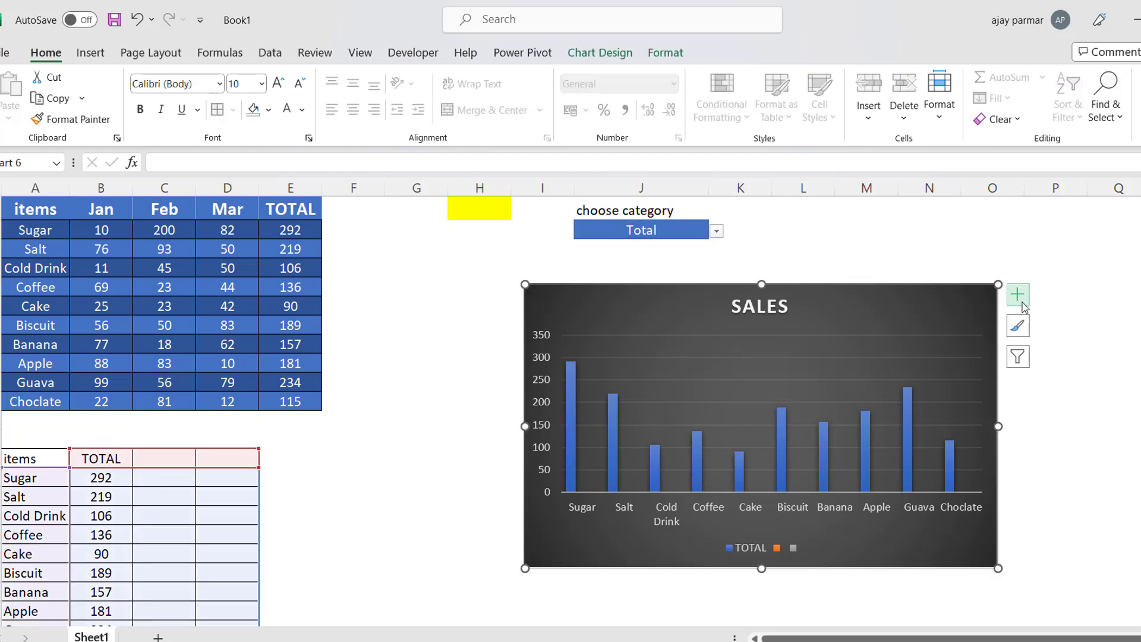
pyautogui.click(1023, 305)
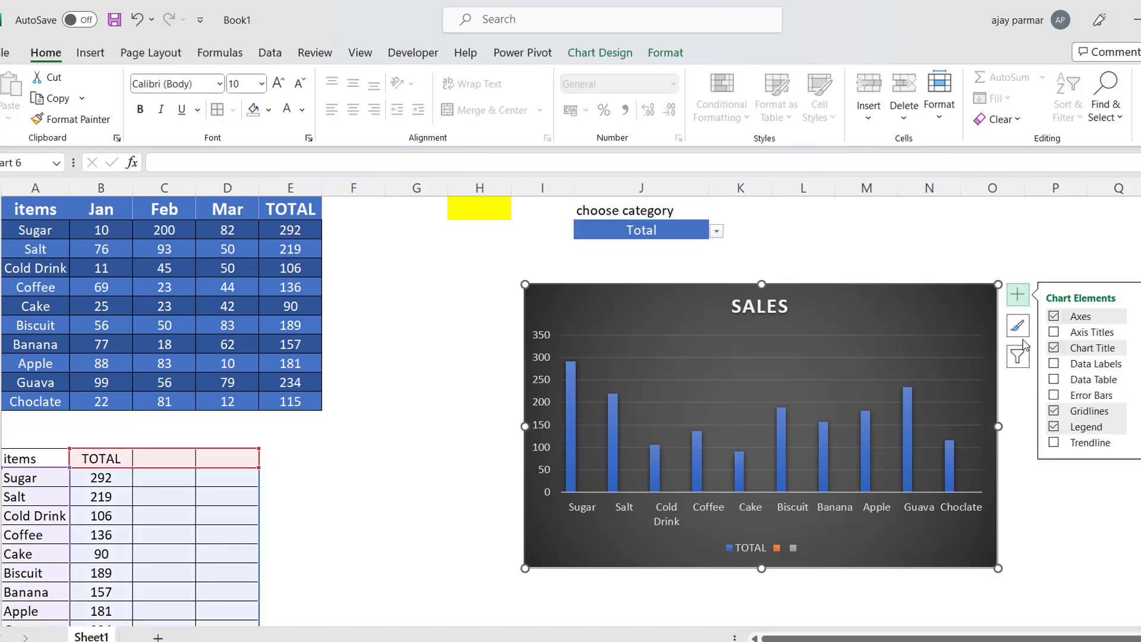
pyautogui.click(1054, 411)
pyautogui.click(869, 246)
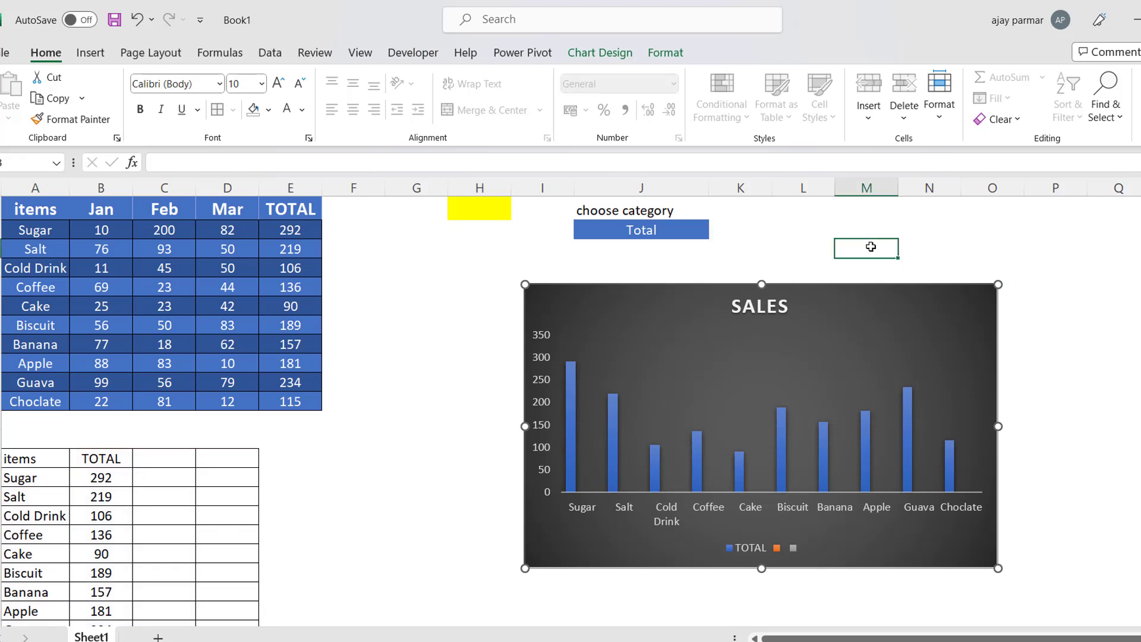
# Test the dropdown by switching to Monthly and then back to Total
pyautogui.click(673, 236)
pyautogui.click(716, 232)
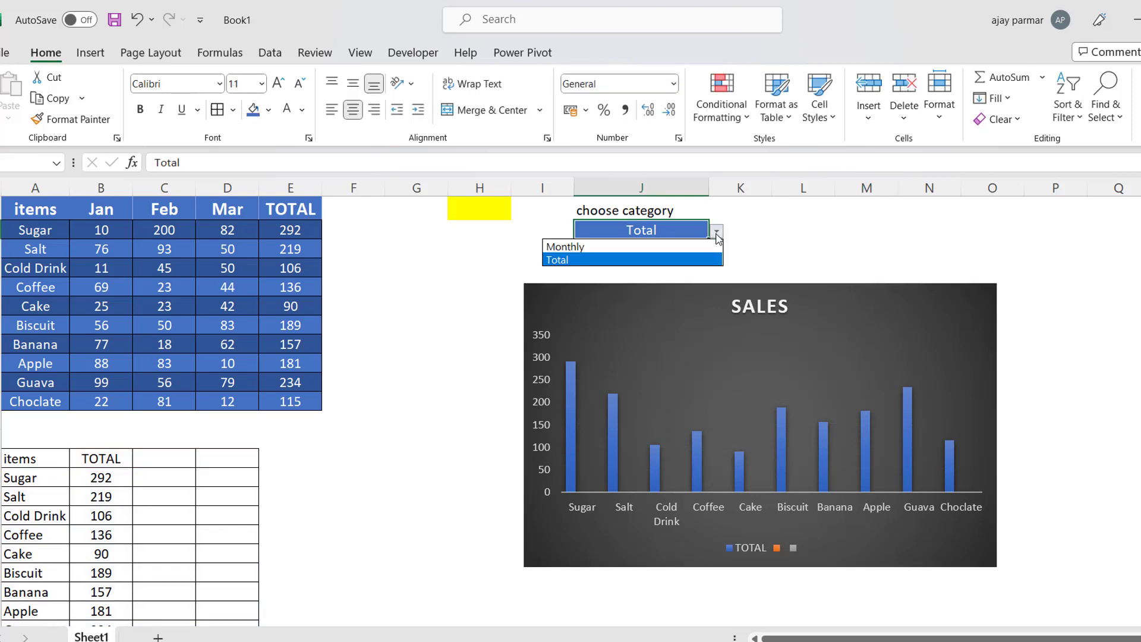
pyautogui.click(672, 248)
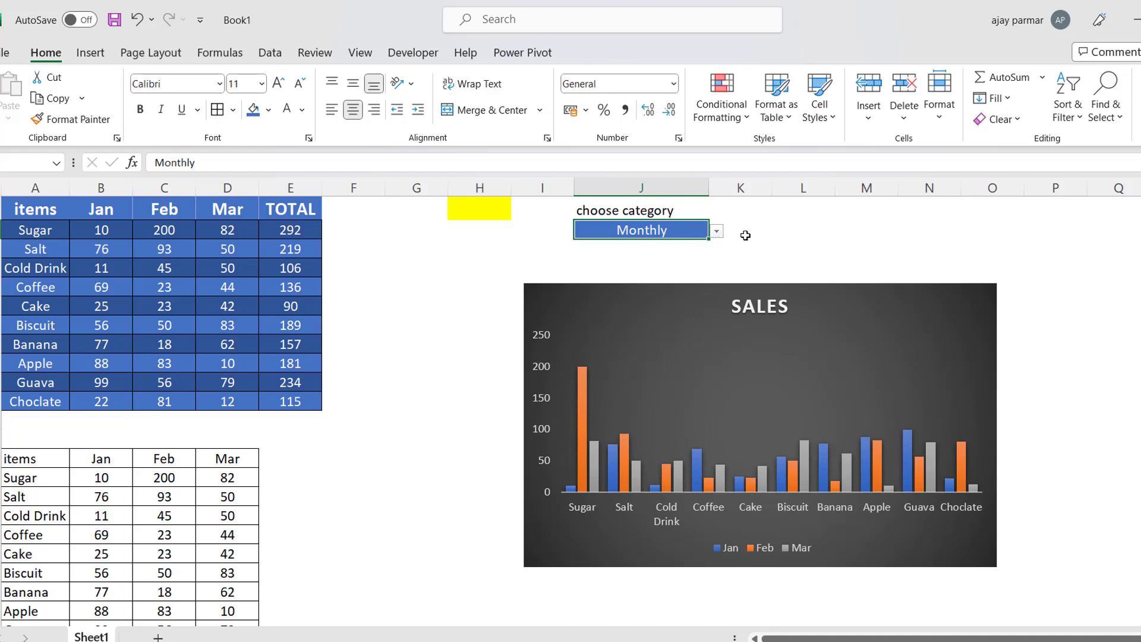
pyautogui.click(717, 231)
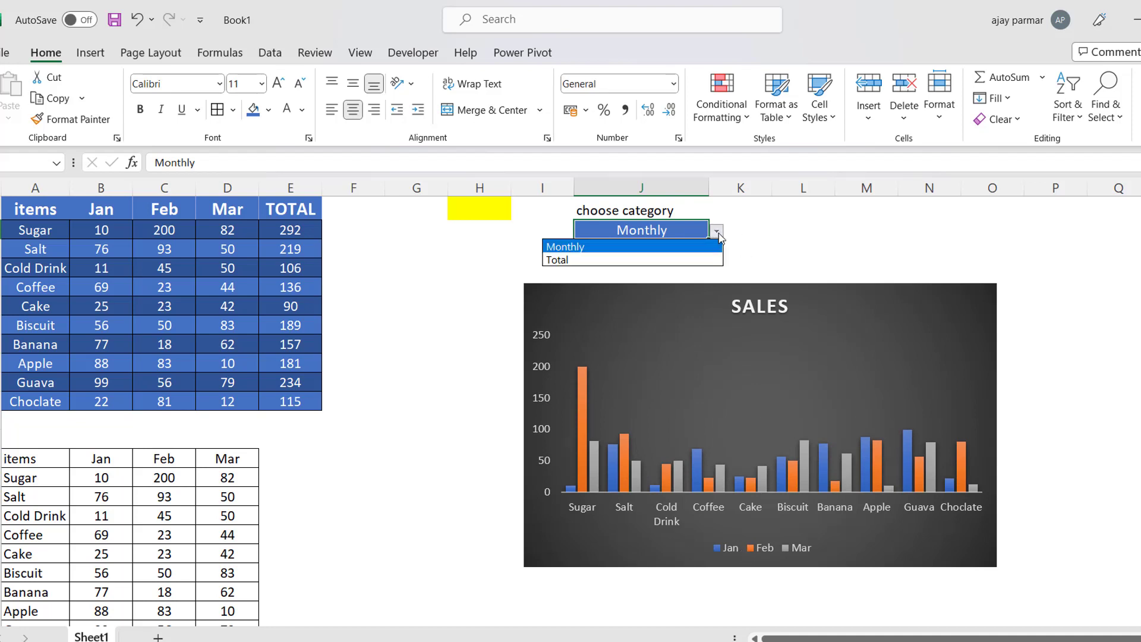
pyautogui.click(671, 258)
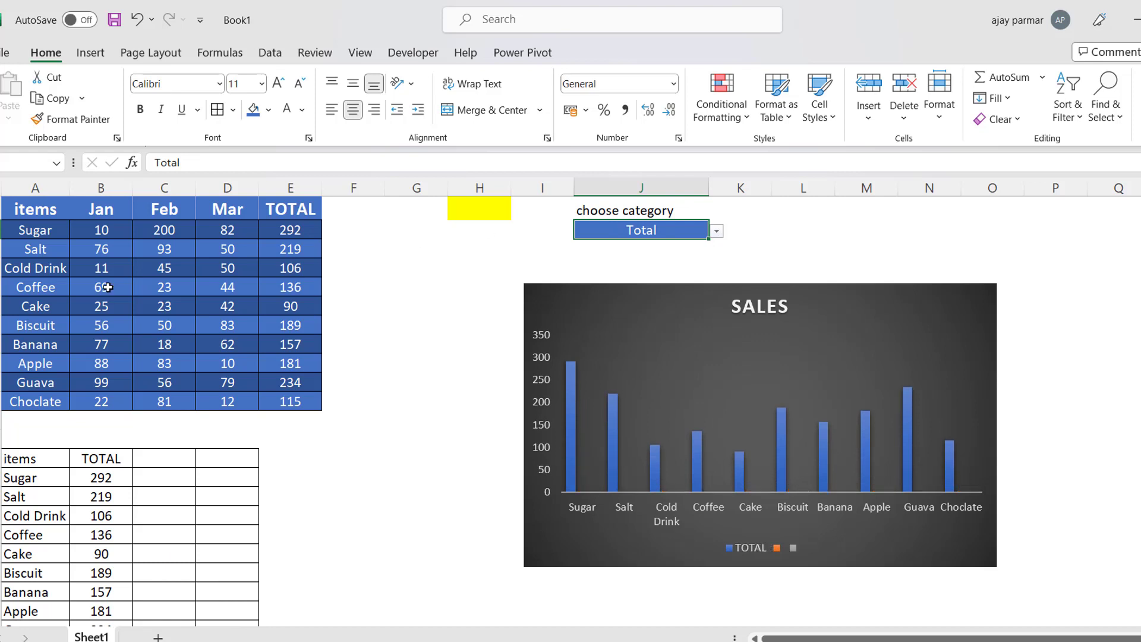
# Change Salt's Jan value in B5 from 76 to 333
pyautogui.click(83, 242)
pyautogui.press('Right')
pyautogui.press('Left')
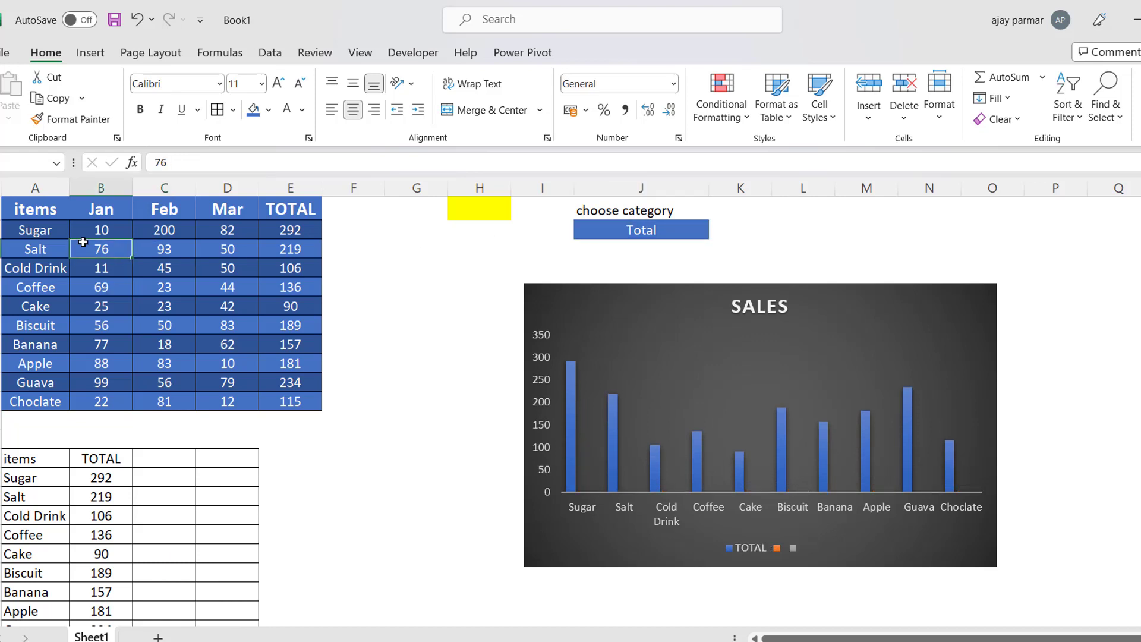
pyautogui.write('33')
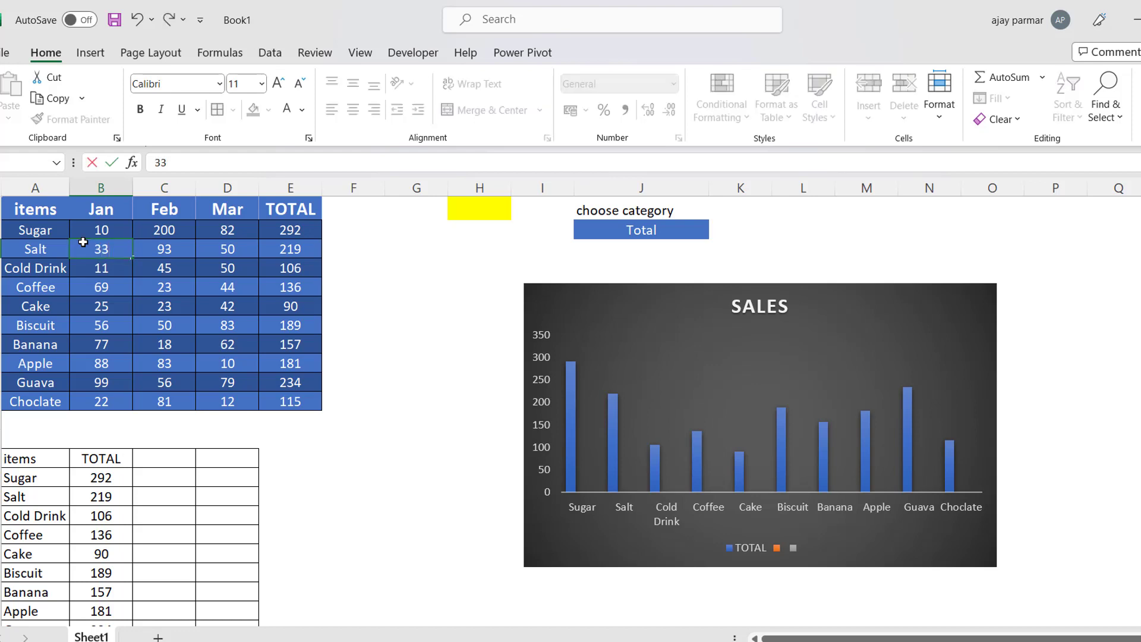
pyautogui.write('3')
pyautogui.press('Return')
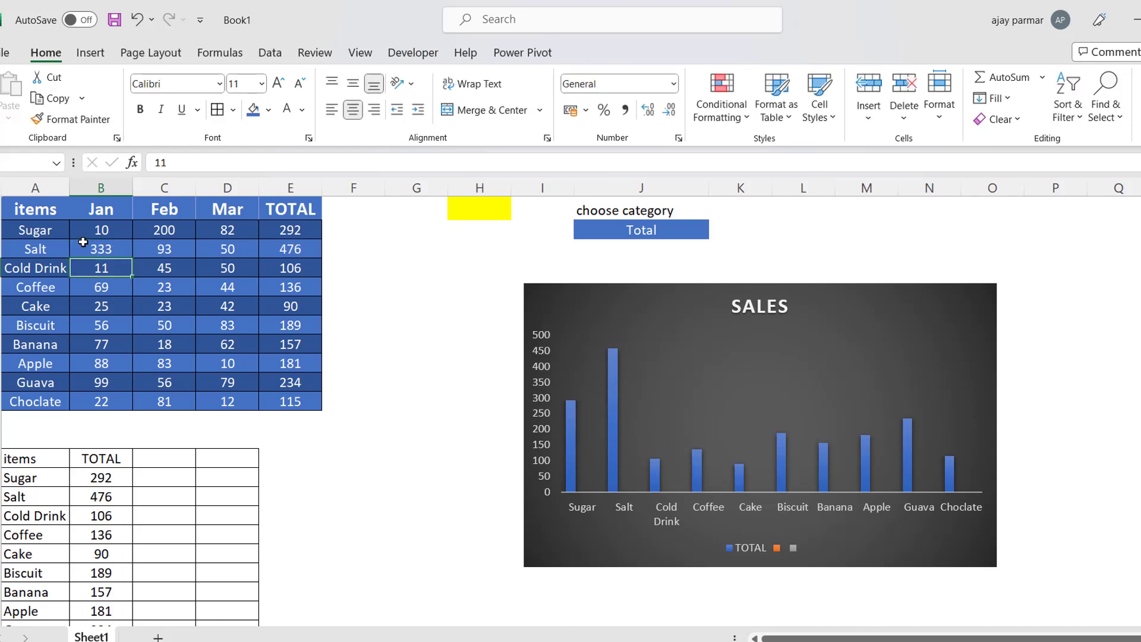
# Inspect the formulas in E6 and B11, then move the SALES chart up and left
pyautogui.click(297, 264)
pyautogui.click(108, 484)
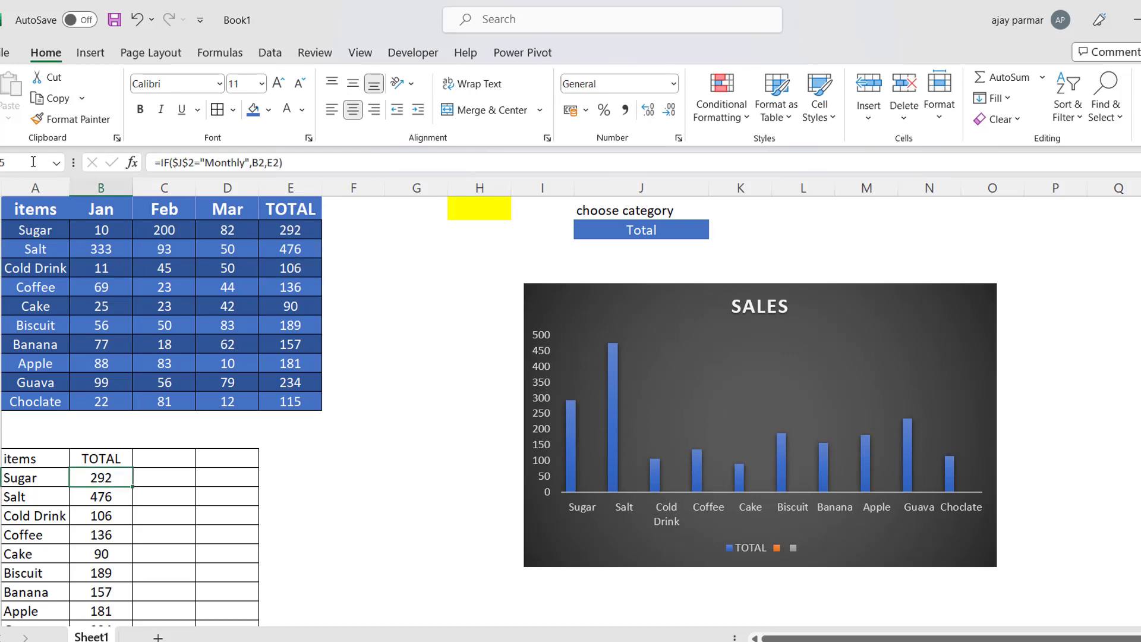
pyautogui.moveTo(35, 187); pyautogui.dragTo(309, 186)
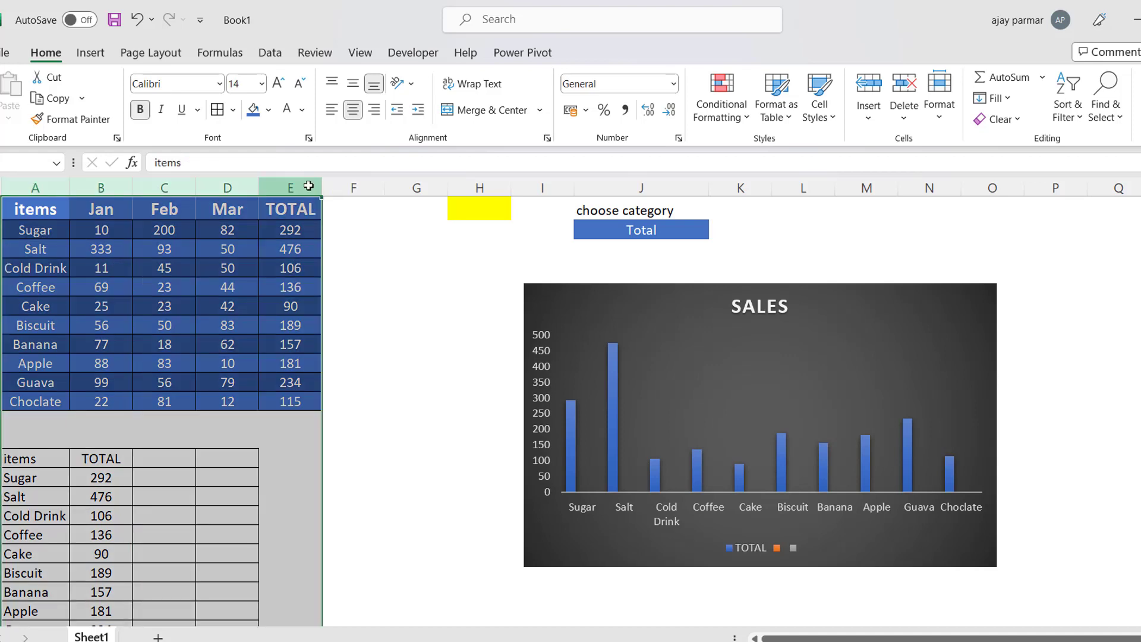
pyautogui.click(391, 314)
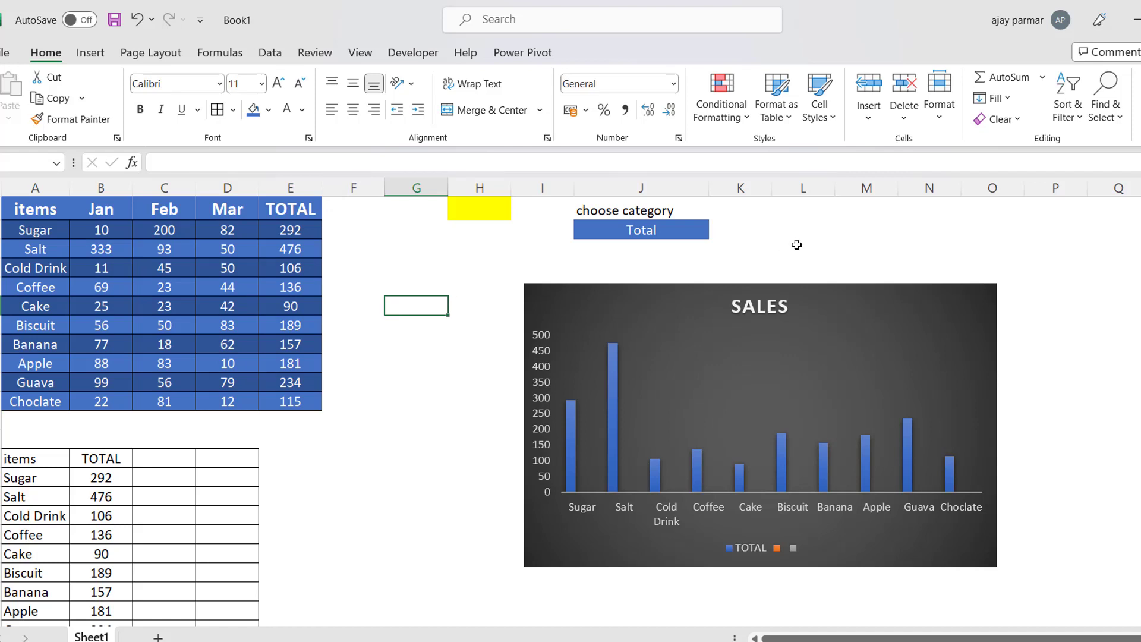
pyautogui.moveTo(871, 292); pyautogui.dragTo(787, 260)
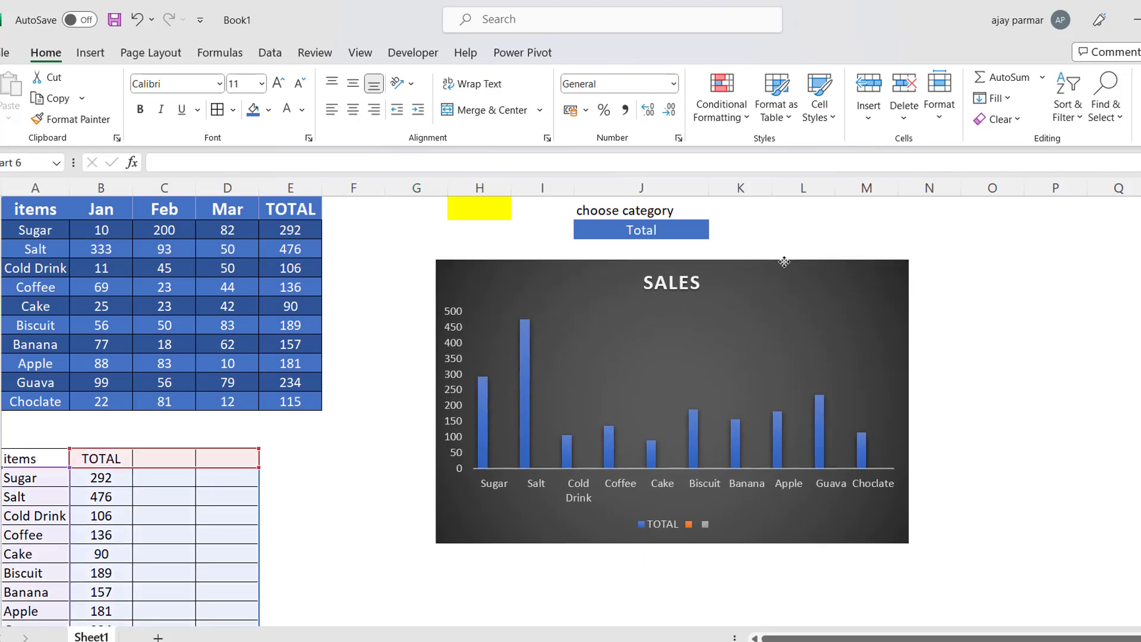
# Clear the yellow fill from H1 by pasting the blank G1 cell over it
pyautogui.click(395, 207)
pyautogui.hotkey('ctrl', 'c')
pyautogui.press('Right')
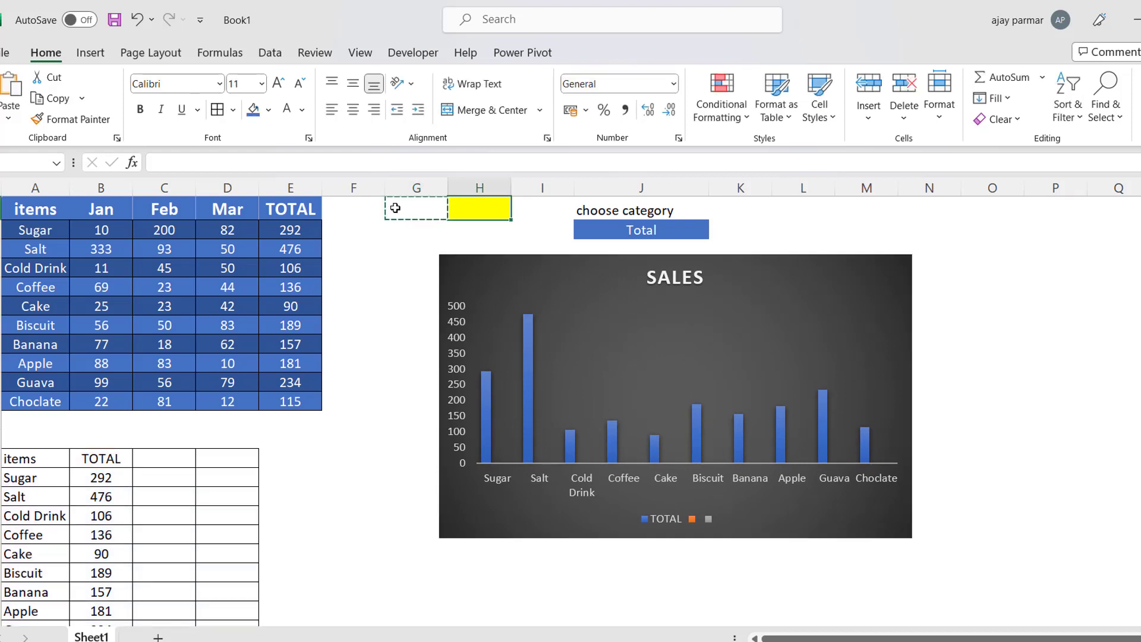
pyautogui.hotkey('ctrl', 'v')
# Cancel the pending copy and check B16's =IF($J$2="Monthly",B1,E1) formula
pyautogui.click(397, 243)
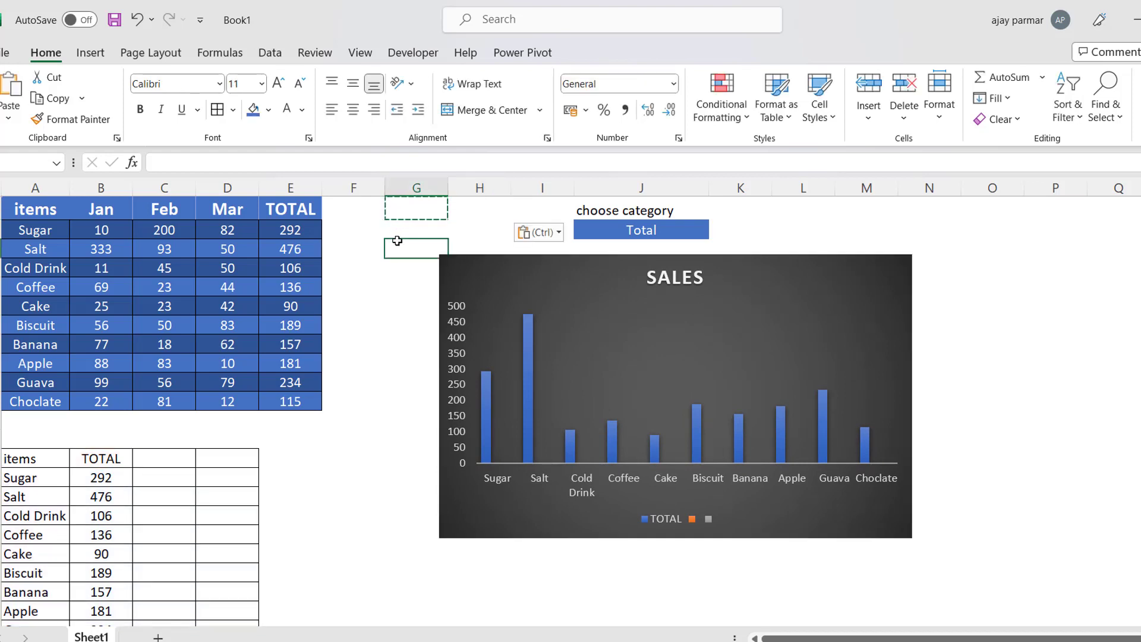
pyautogui.press('Escape')
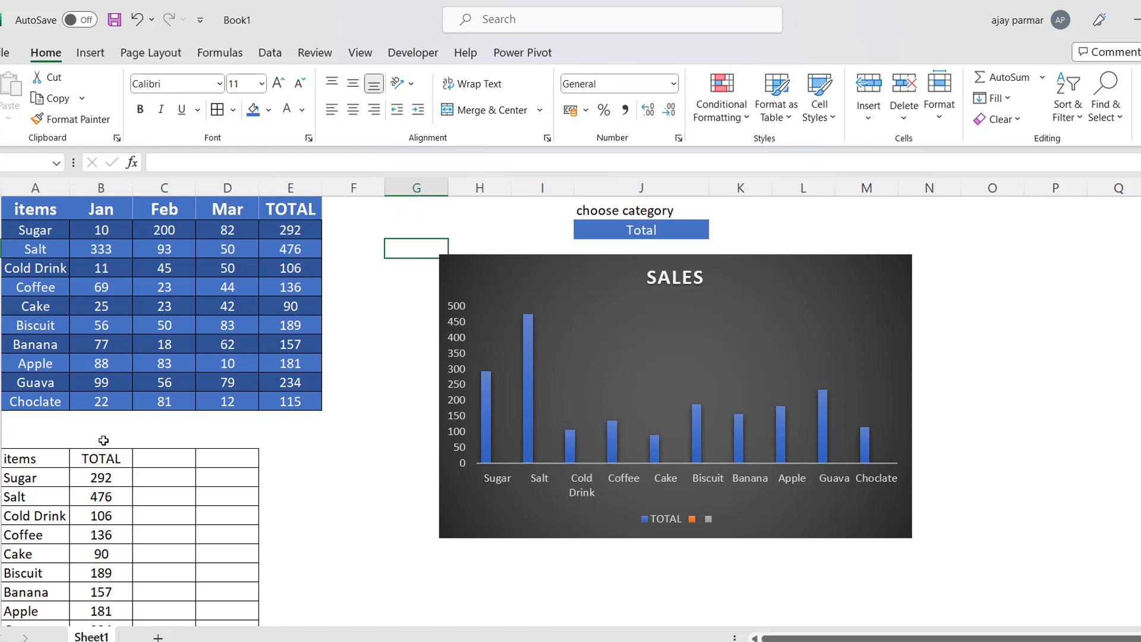
pyautogui.click(105, 459)
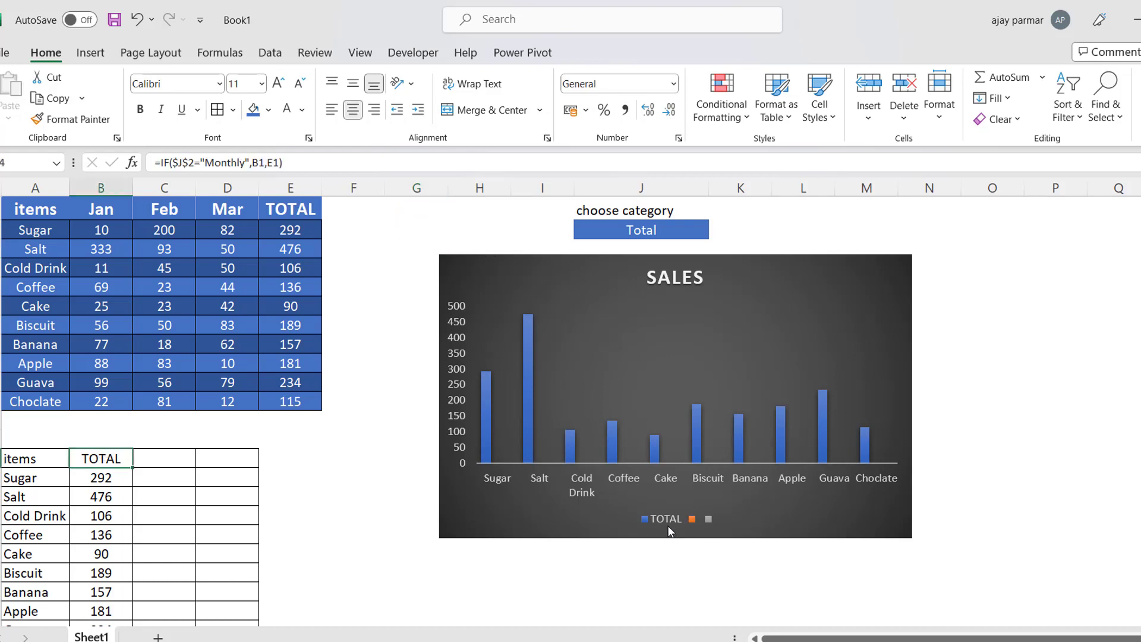
# Test the category dropdown with Monthly, then switch back to Total
pyautogui.click(648, 235)
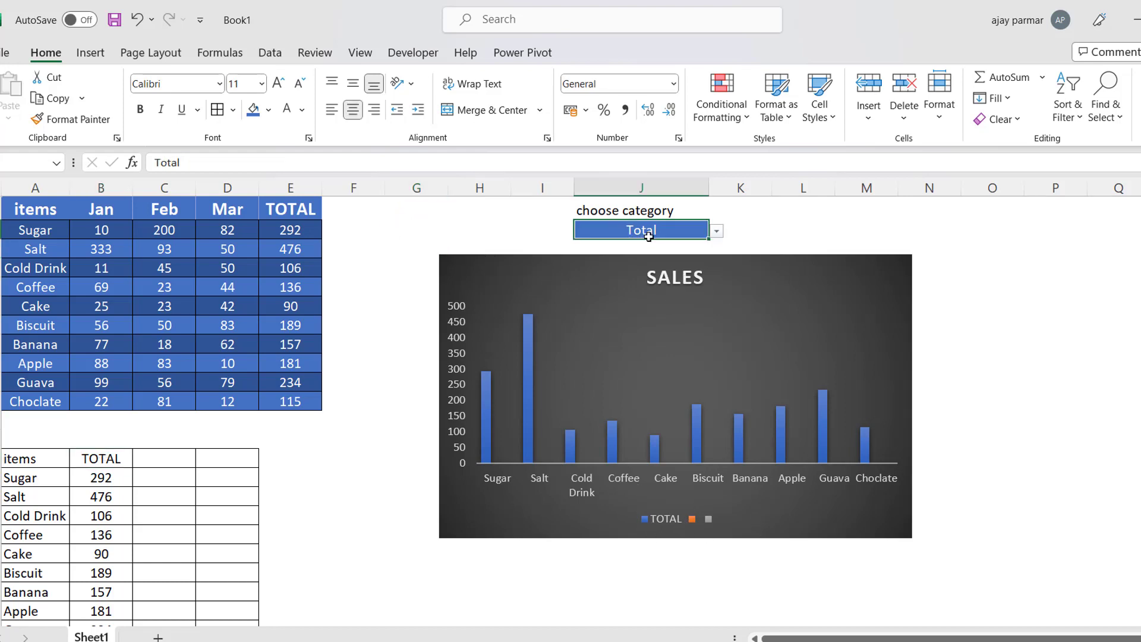
pyautogui.click(717, 233)
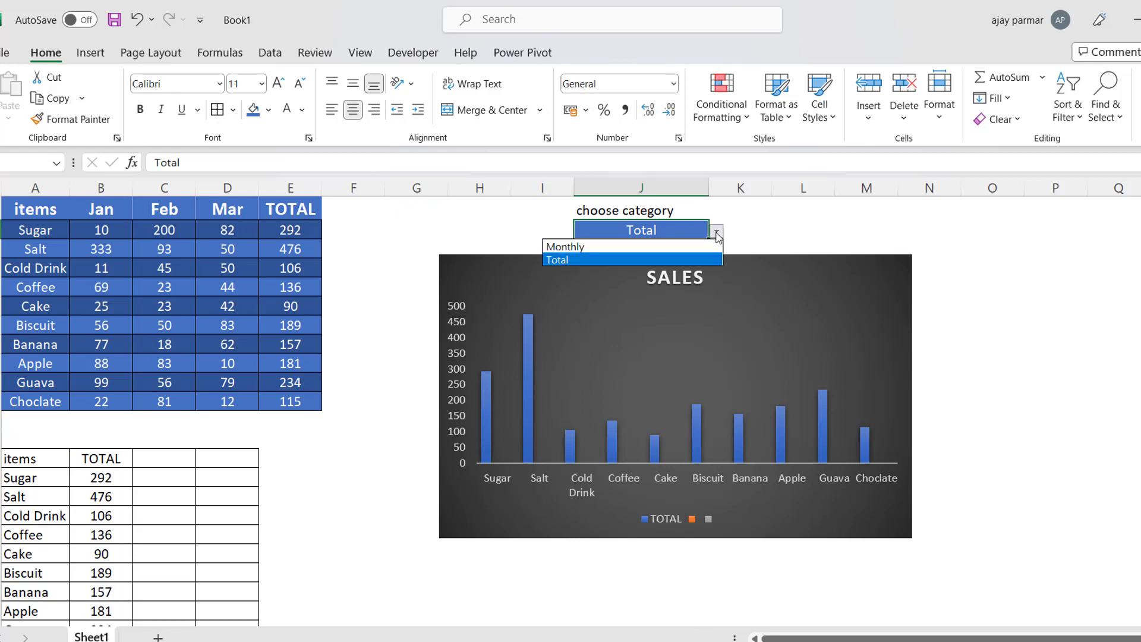
pyautogui.click(647, 248)
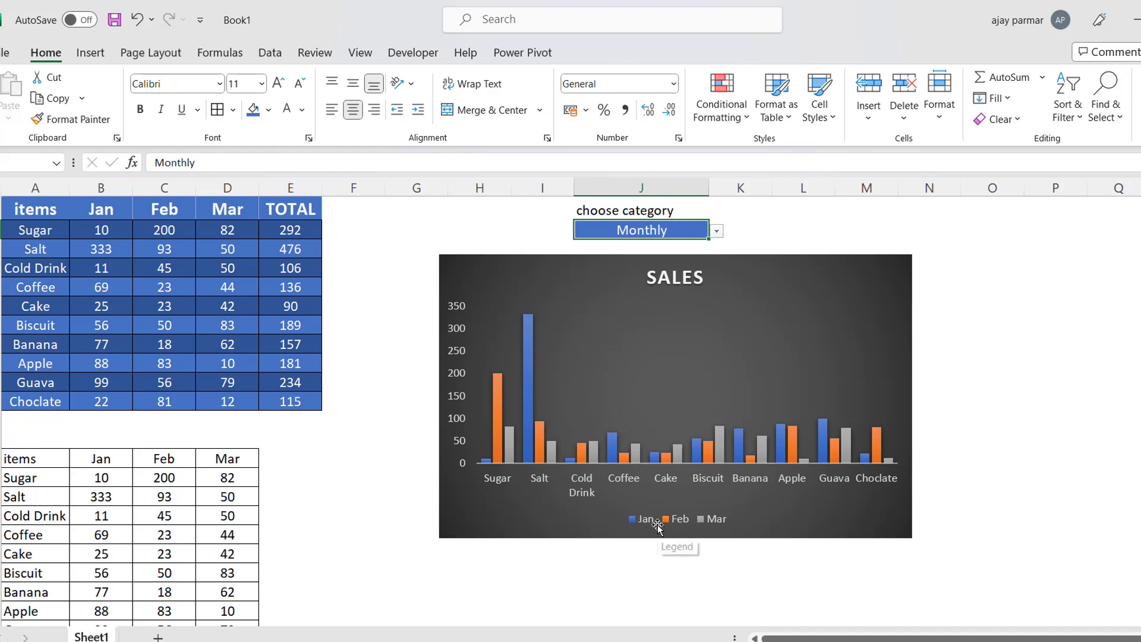
pyautogui.click(718, 235)
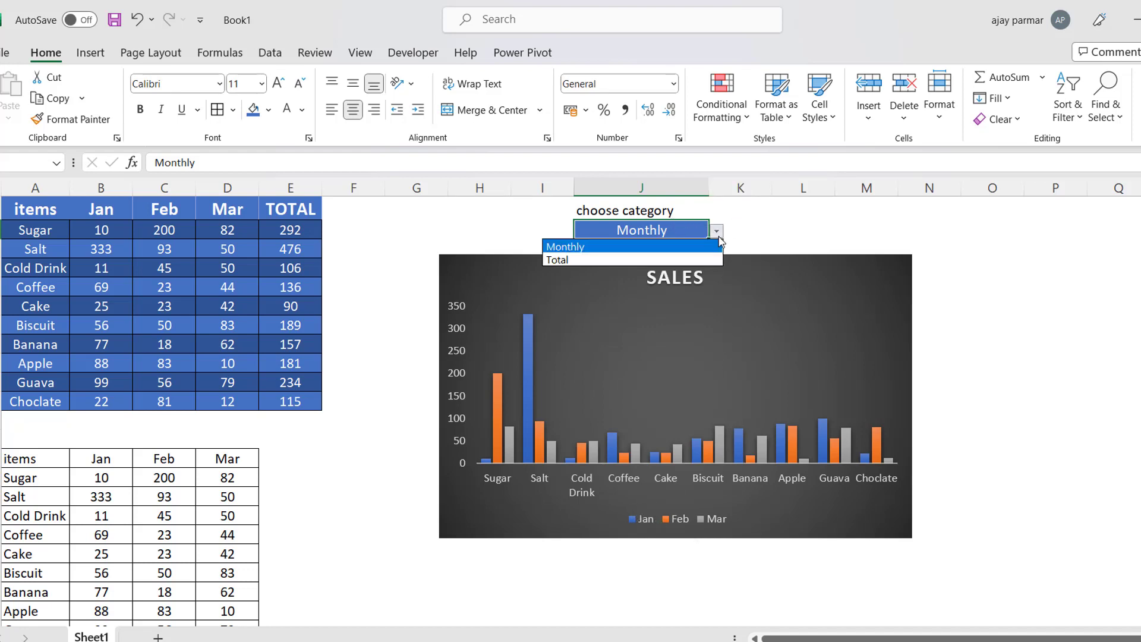
pyautogui.click(584, 261)
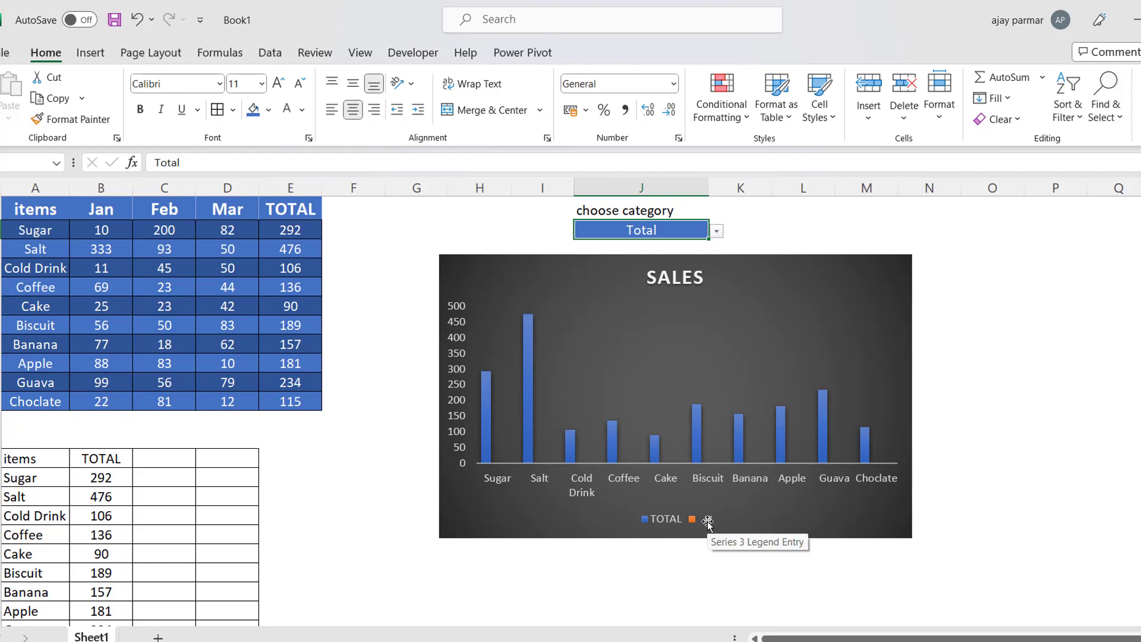
# Nudge the SALES chart slightly up-left and make the Total category value bold
pyautogui.click(825, 256)
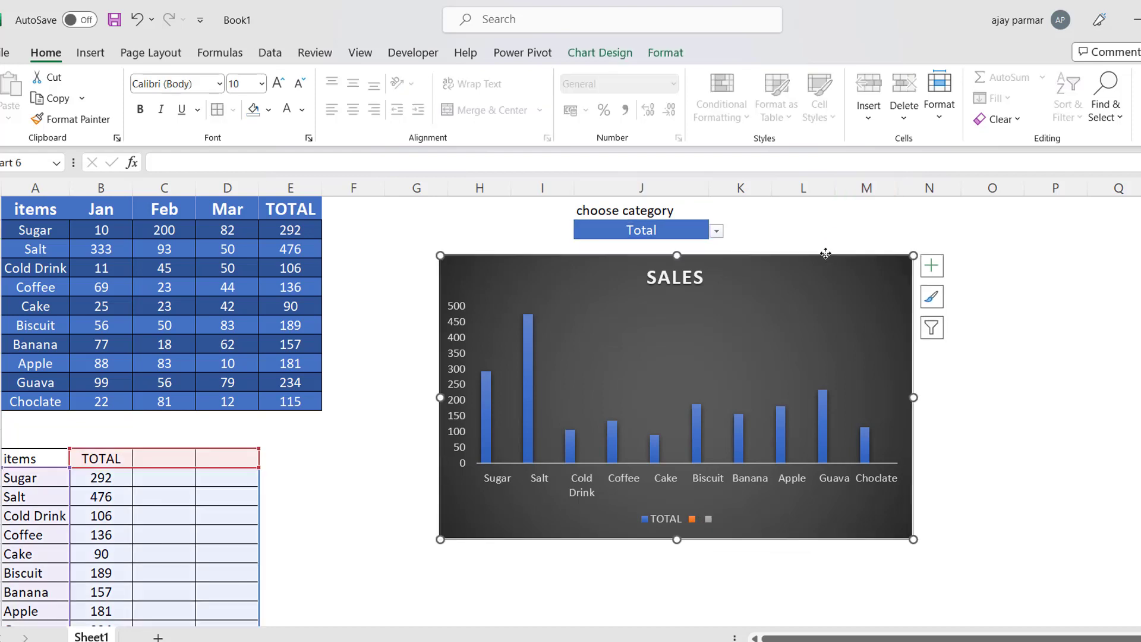
pyautogui.moveTo(840, 262); pyautogui.dragTo(814, 256)
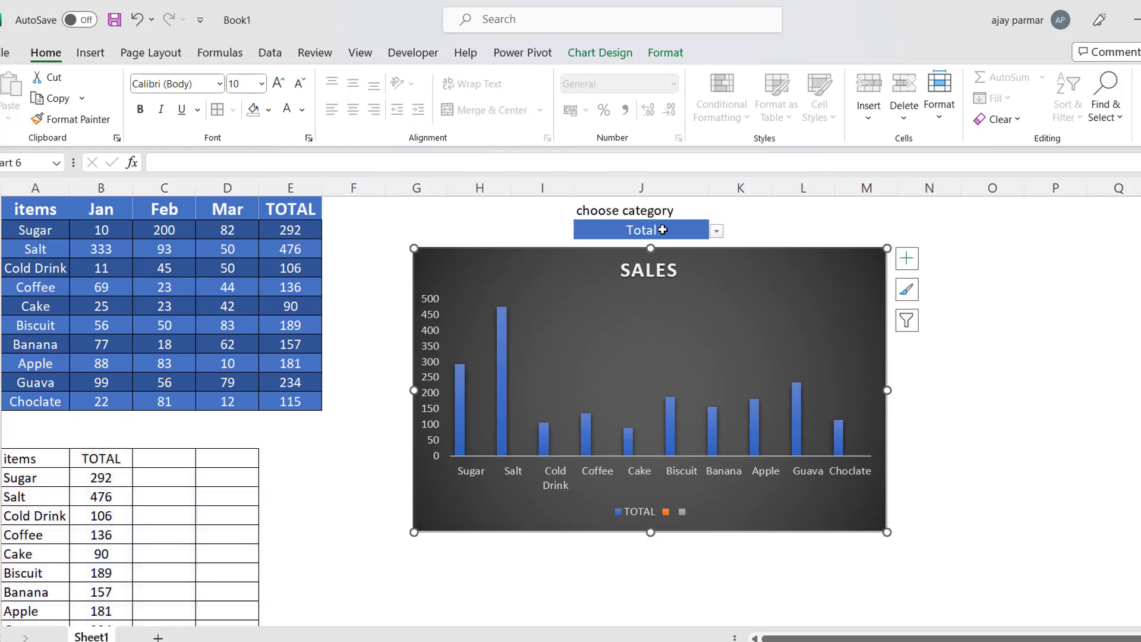
pyautogui.click(639, 226)
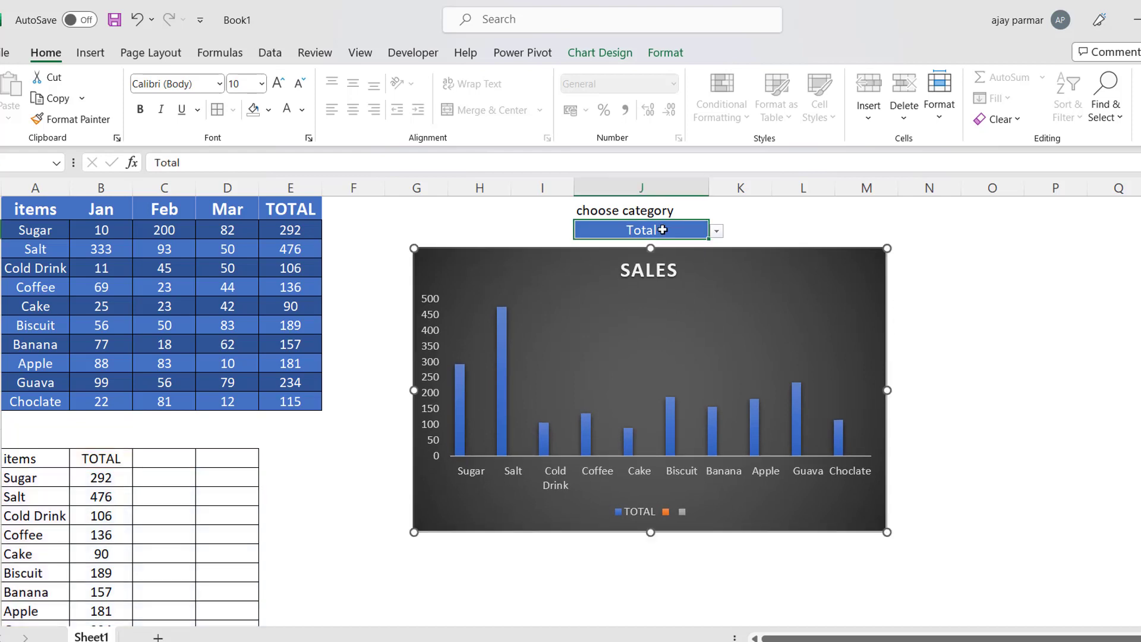
pyautogui.click(141, 110)
pyautogui.click(718, 559)
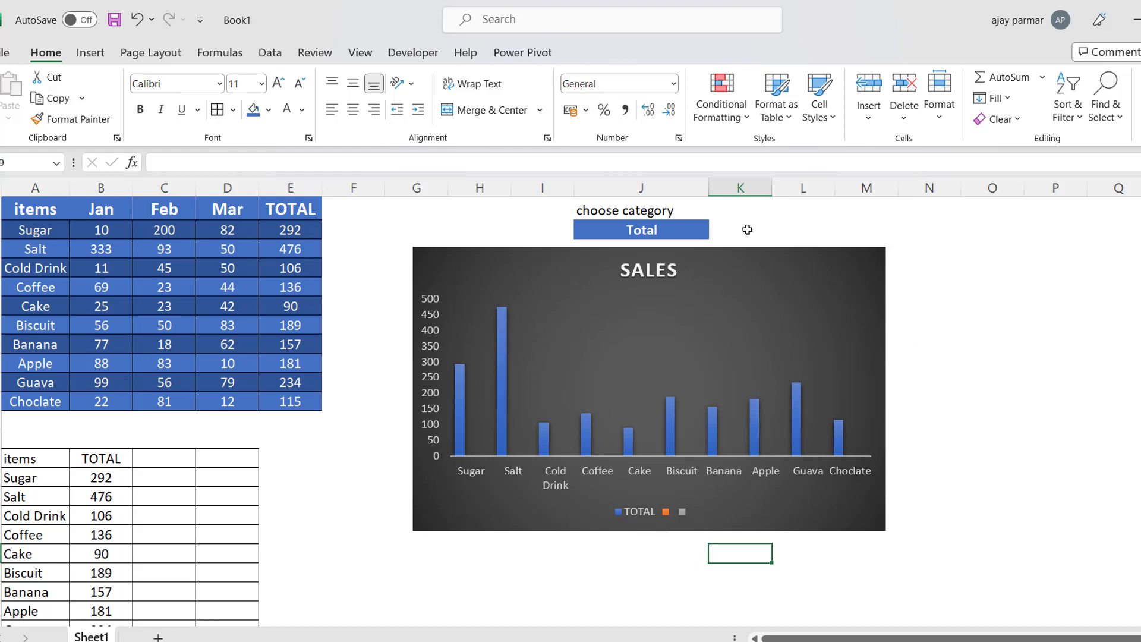
# Format the J1 'choose category' label with dark blue-grey fill, white text, and Center and Middle alignment
pyautogui.click(643, 224)
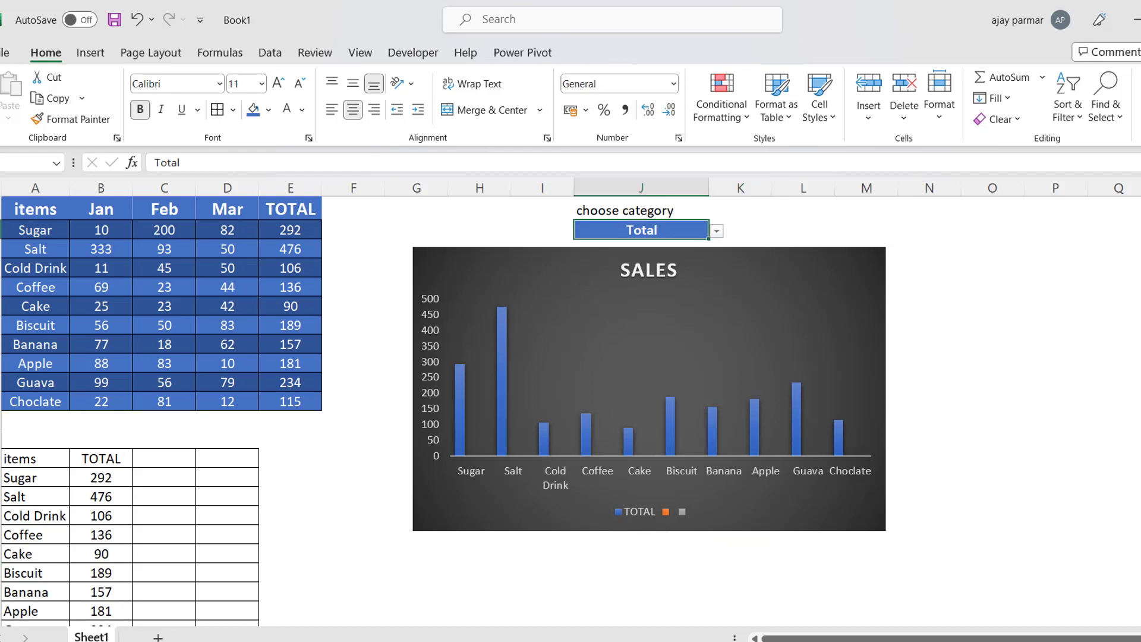
pyautogui.click(648, 207)
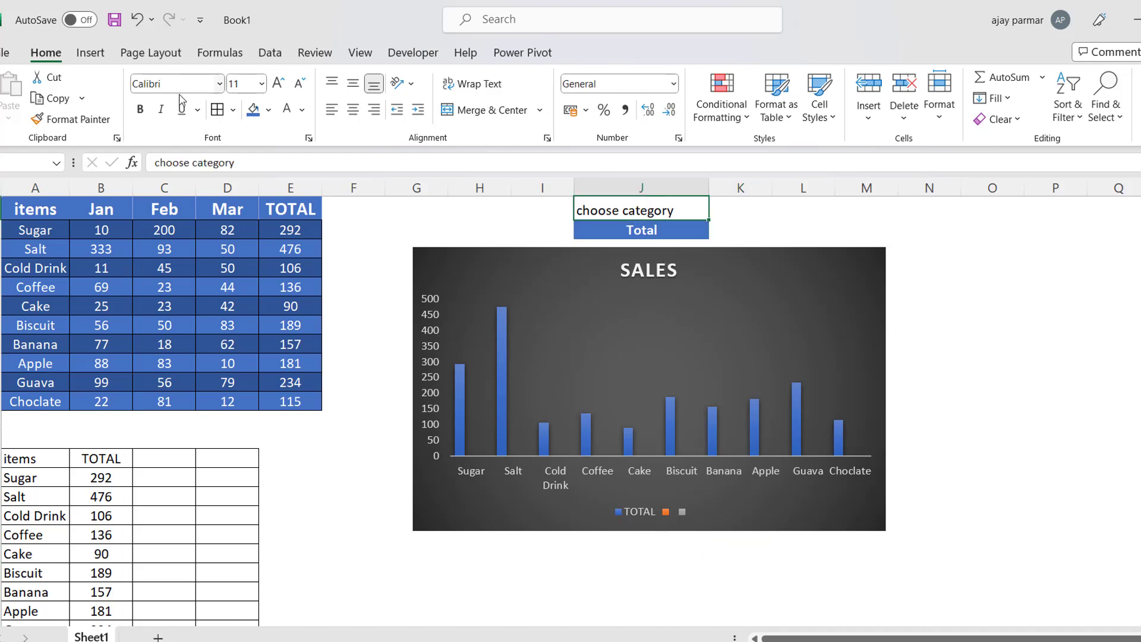
pyautogui.click(269, 110)
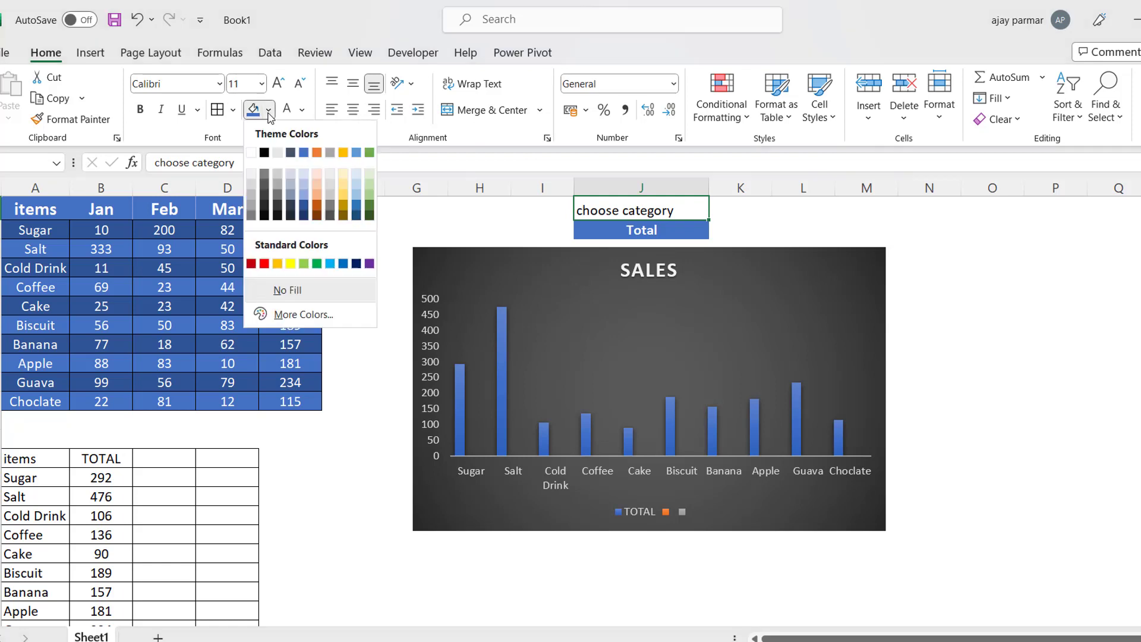
pyautogui.click(291, 152)
pyautogui.click(303, 111)
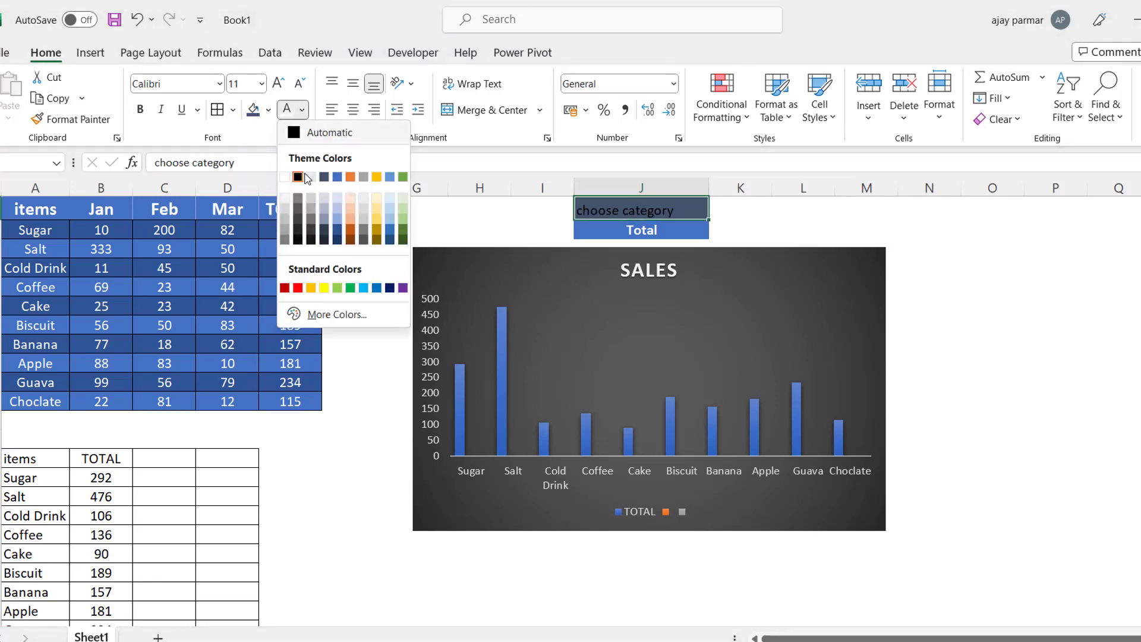
pyautogui.click(284, 178)
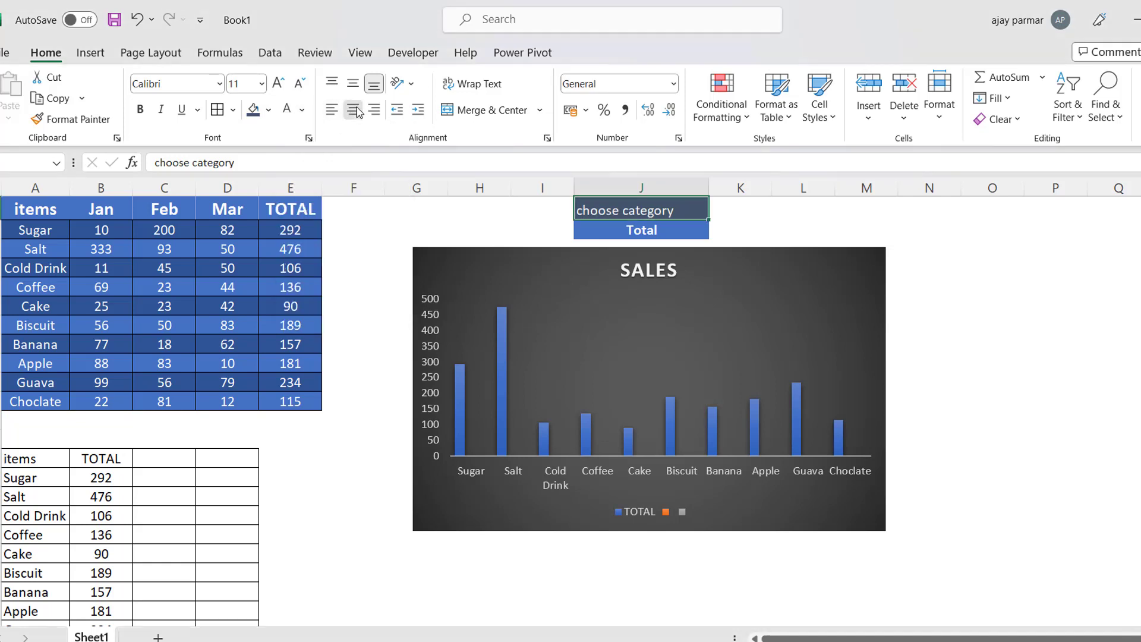
pyautogui.click(353, 109)
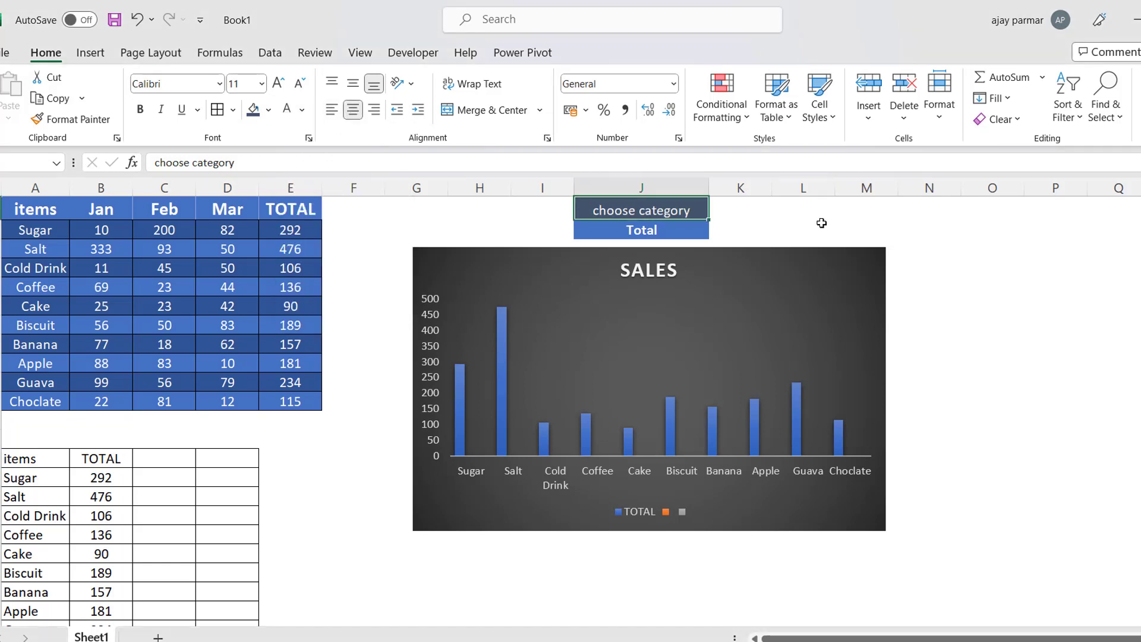
pyautogui.click(356, 86)
pyautogui.click(996, 277)
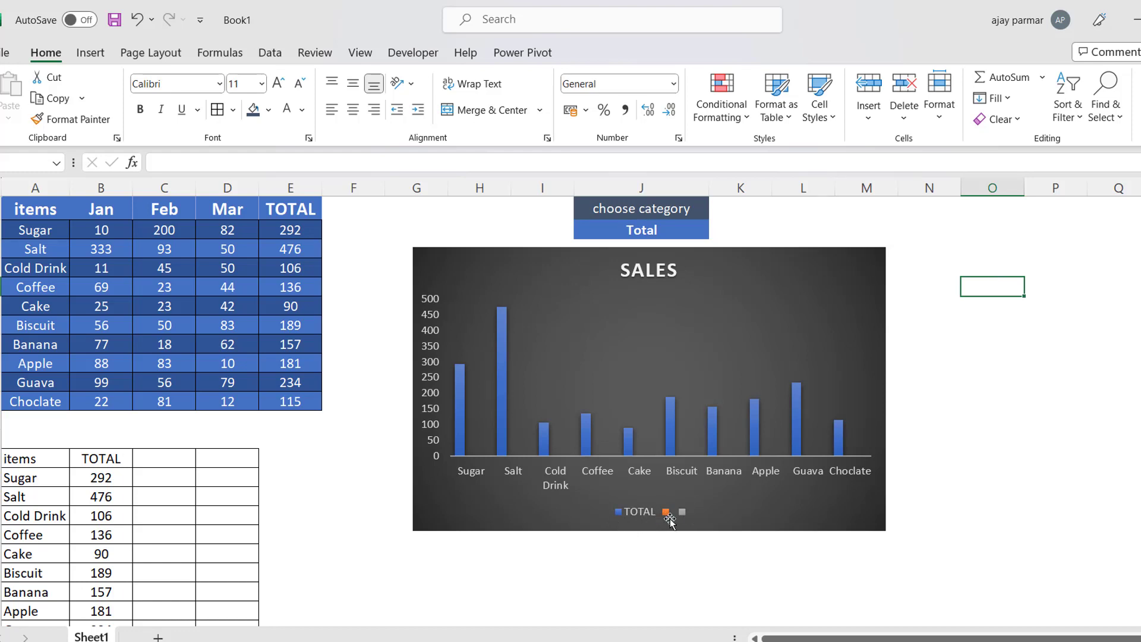
pyautogui.click(737, 248)
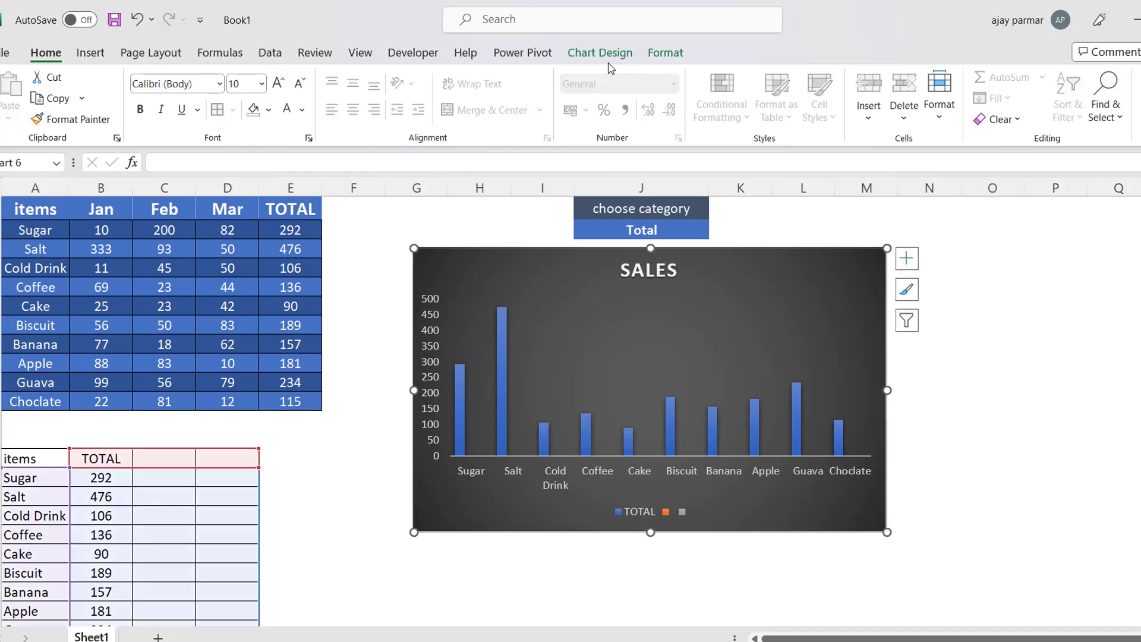
pyautogui.click(602, 54)
pyautogui.click(822, 98)
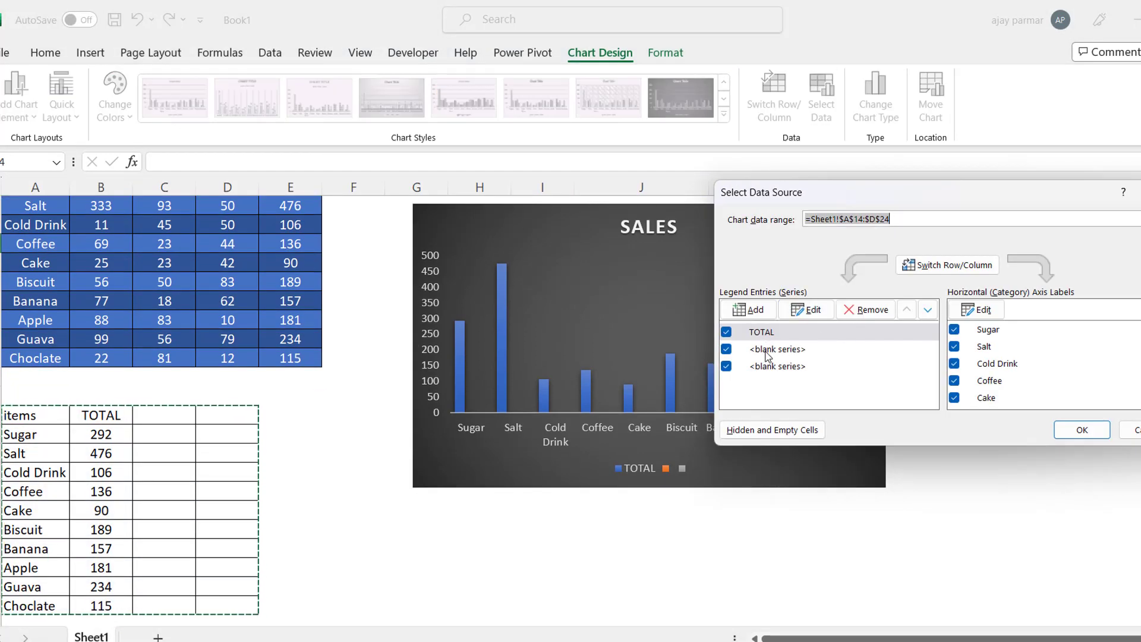
pyautogui.click(783, 351)
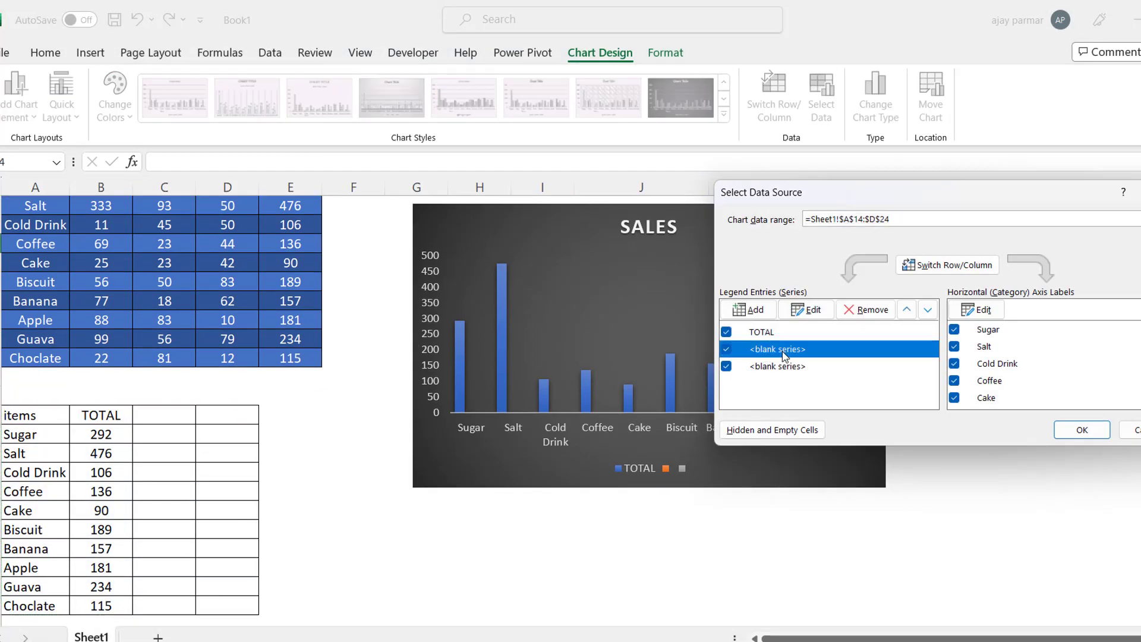
pyautogui.click(806, 310)
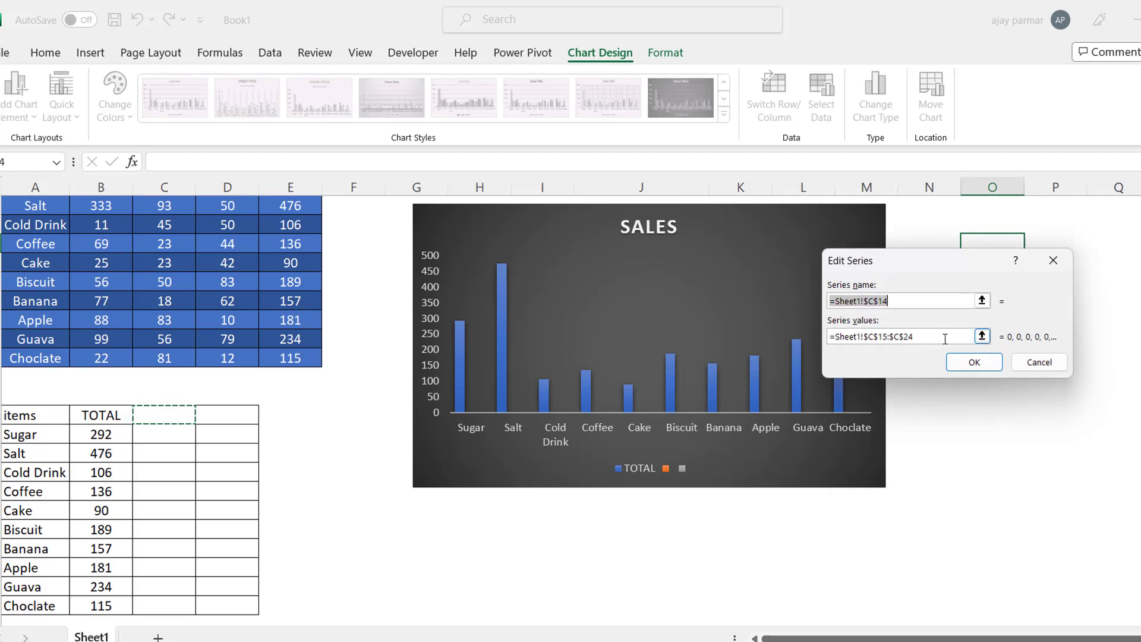
pyautogui.click(950, 337)
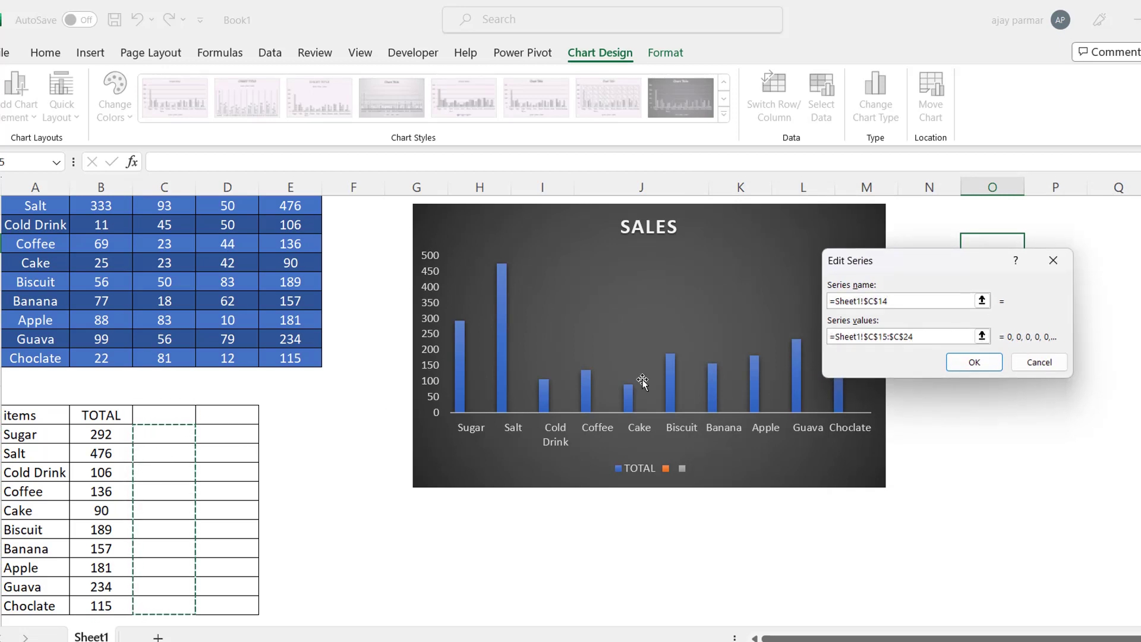
pyautogui.click(1041, 363)
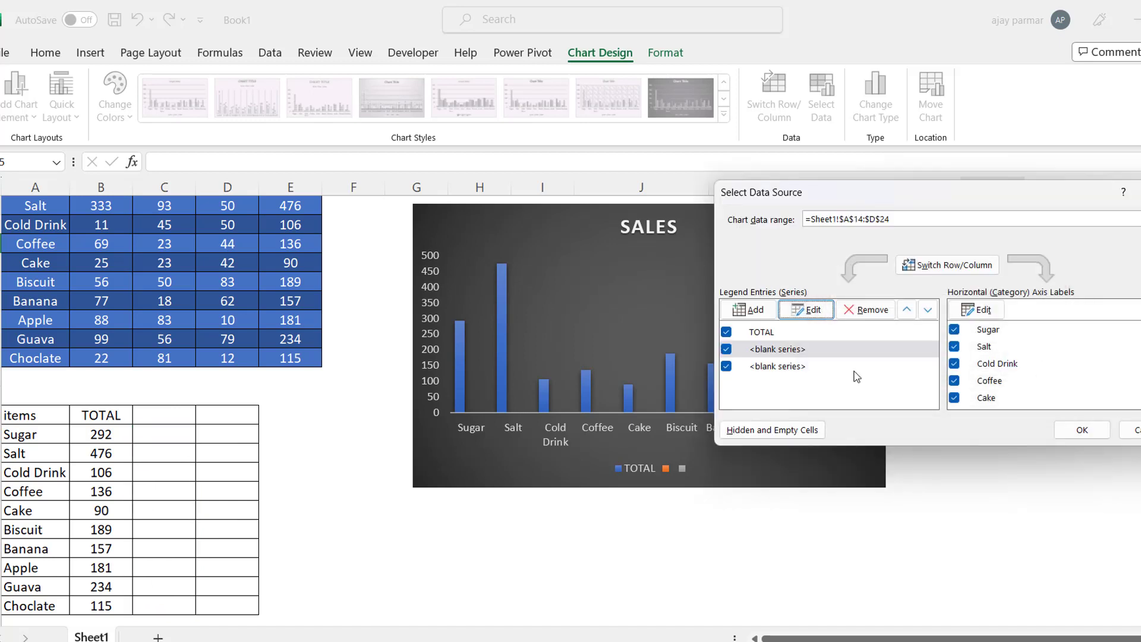
pyautogui.click(772, 350)
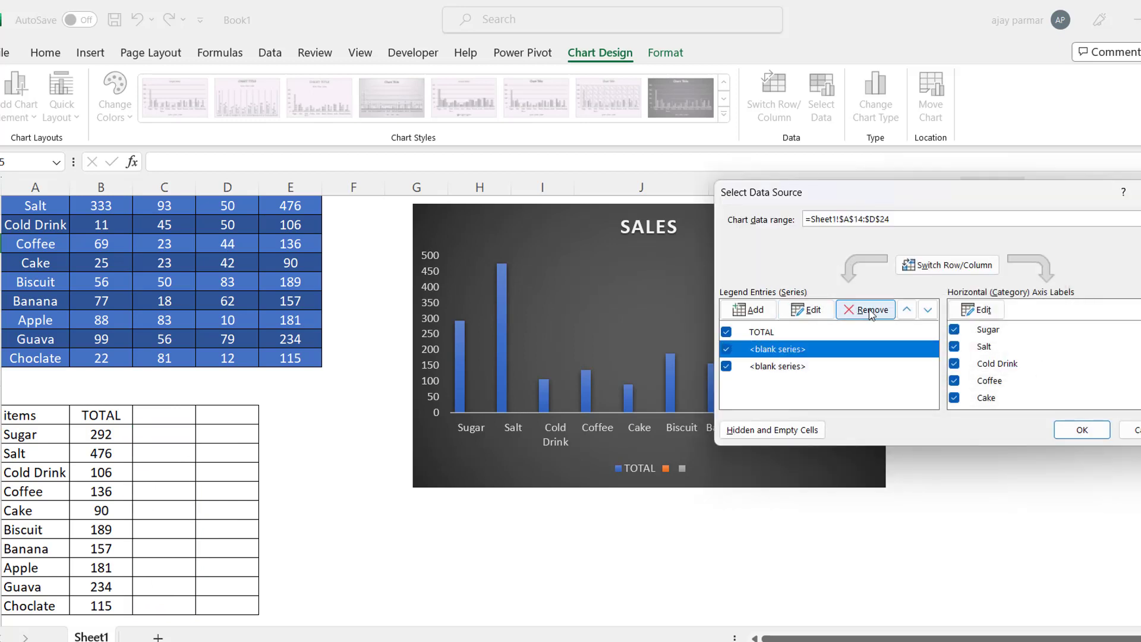
pyautogui.click(769, 369)
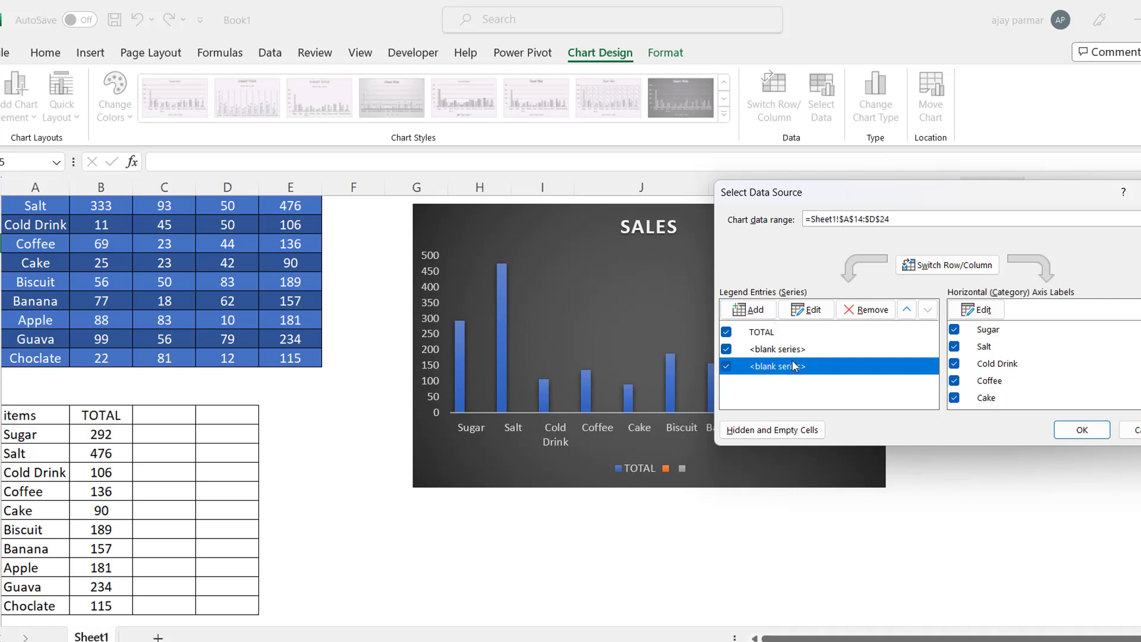
pyautogui.click(1082, 429)
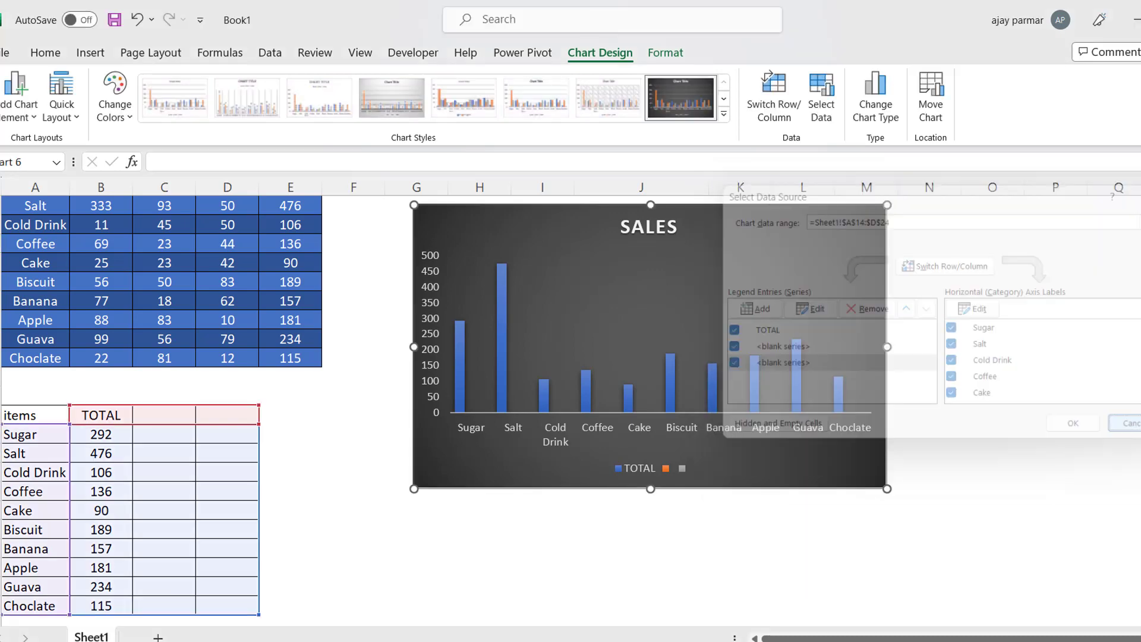
pyautogui.click(883, 568)
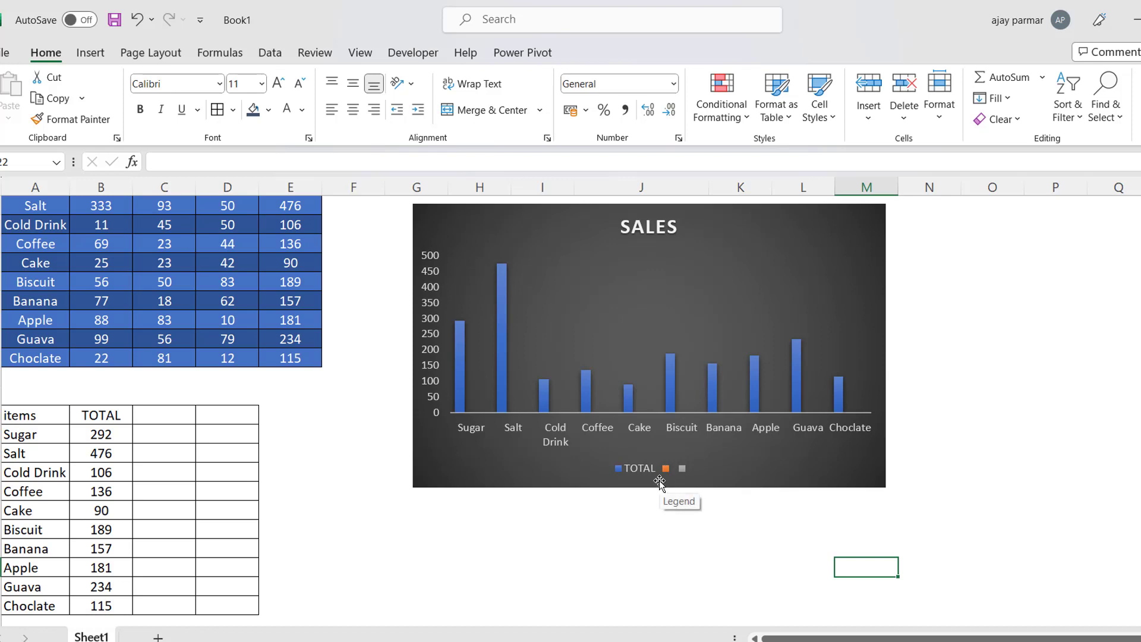
pyautogui.scroll(1, 659, 480)
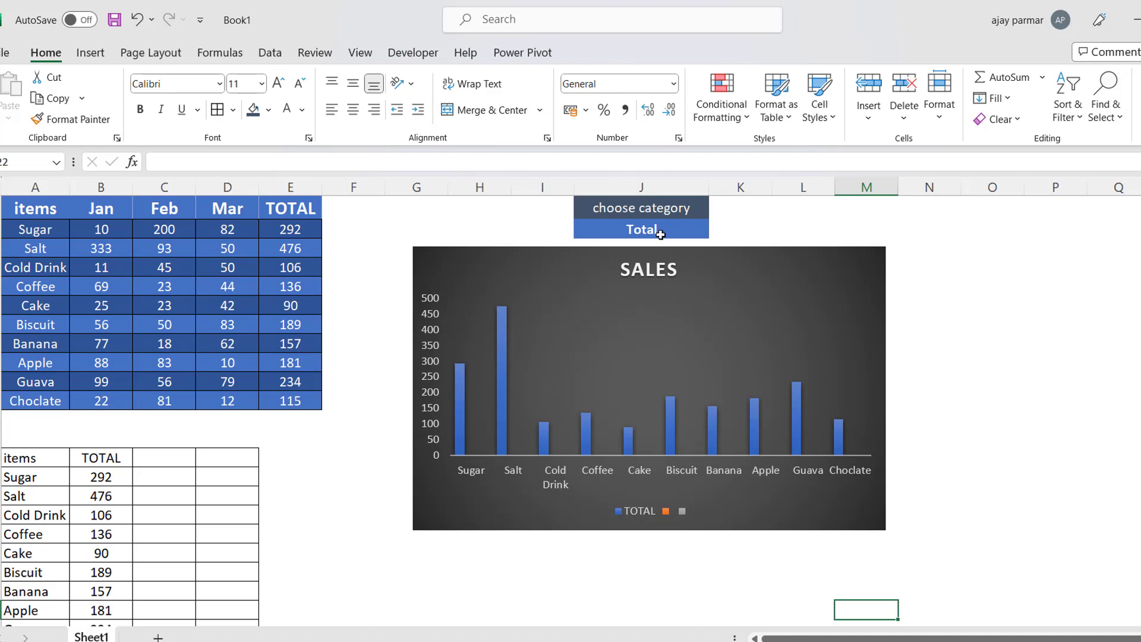
pyautogui.click(653, 232)
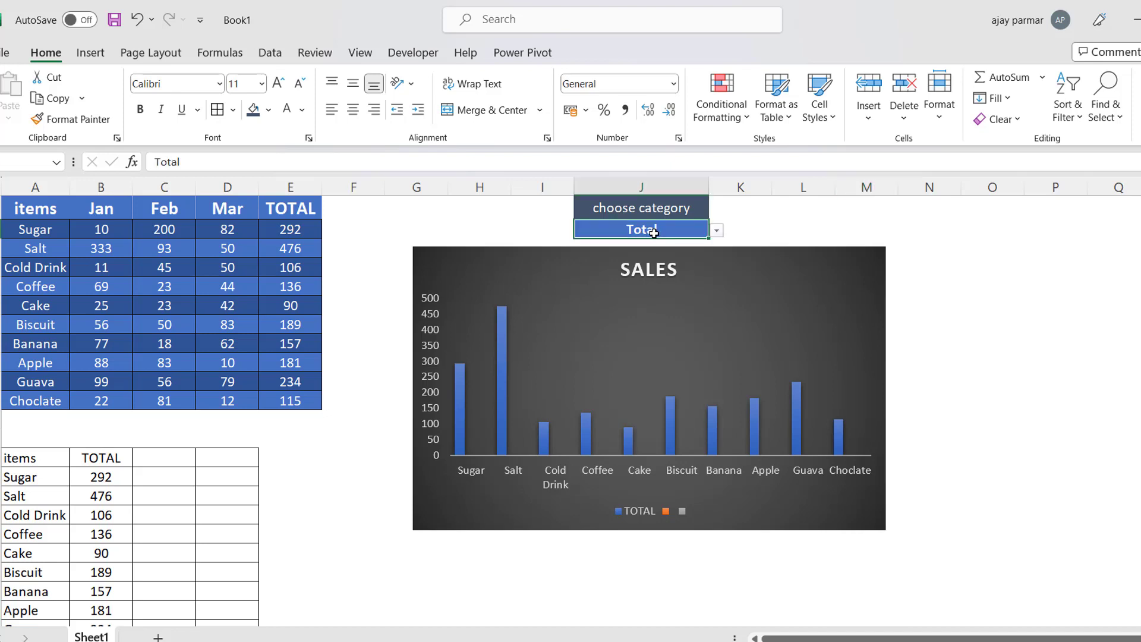
pyautogui.click(716, 233)
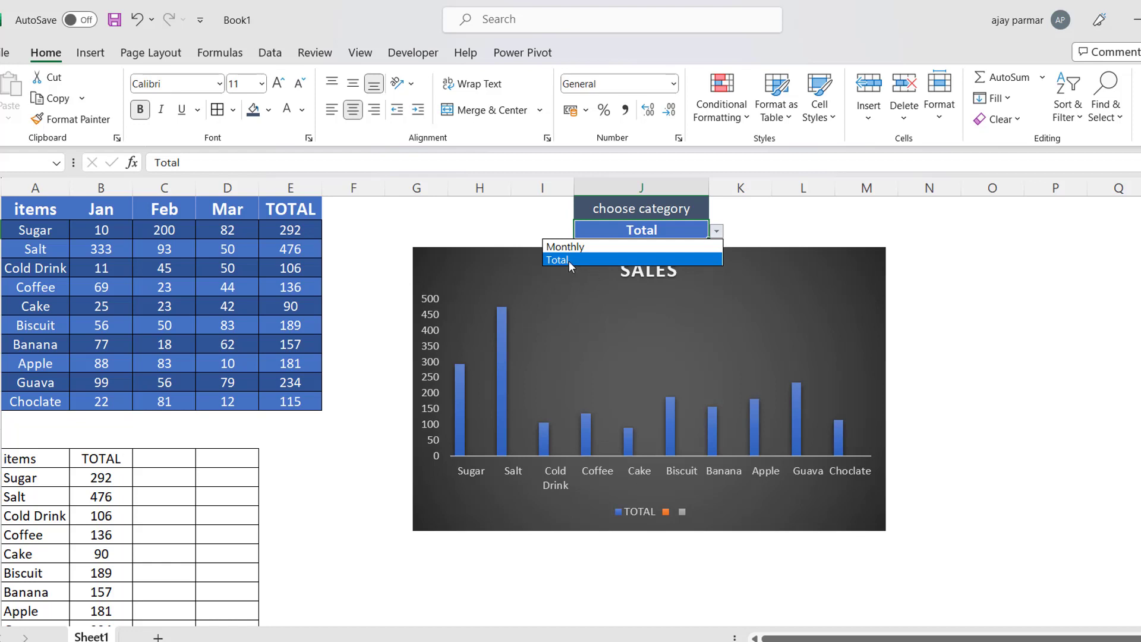
pyautogui.press('Escape')
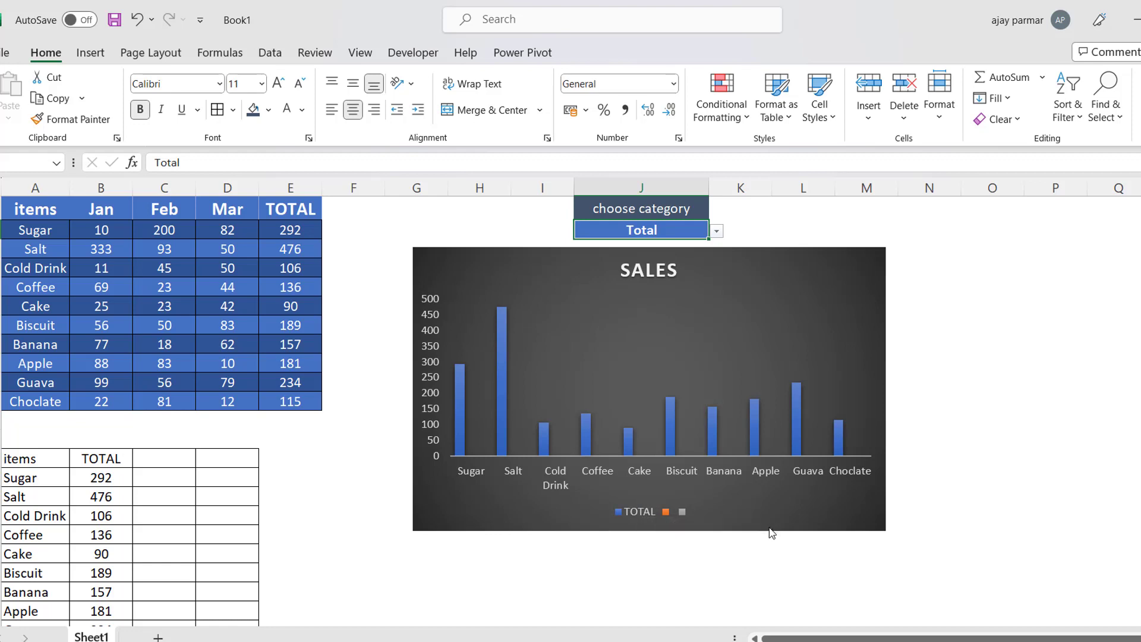
pyautogui.click(985, 261)
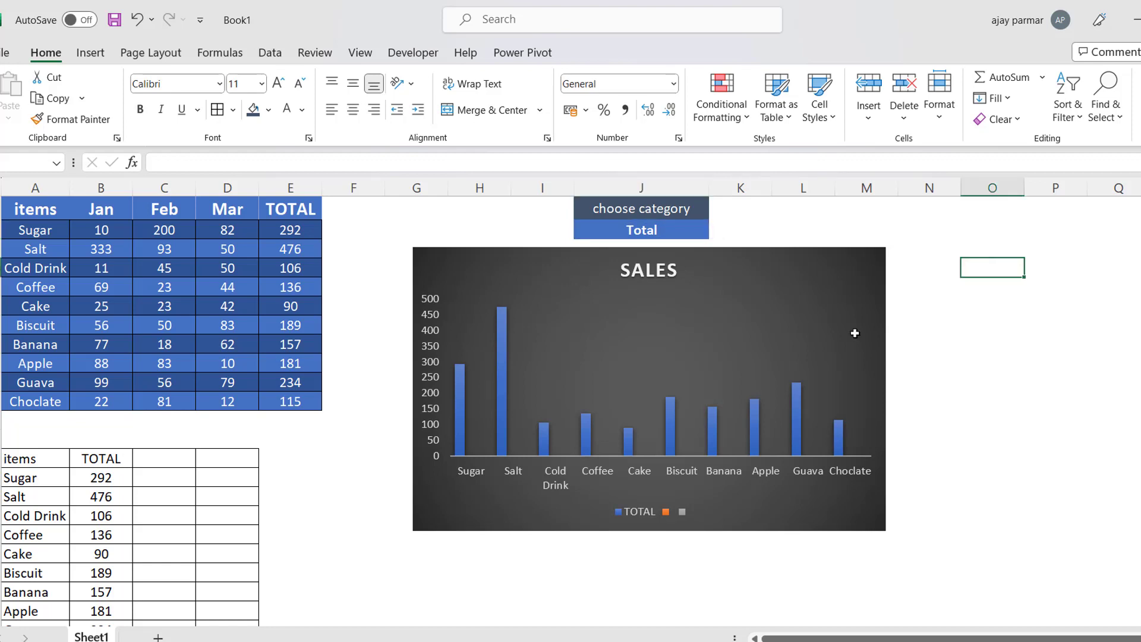
pyautogui.click(640, 517)
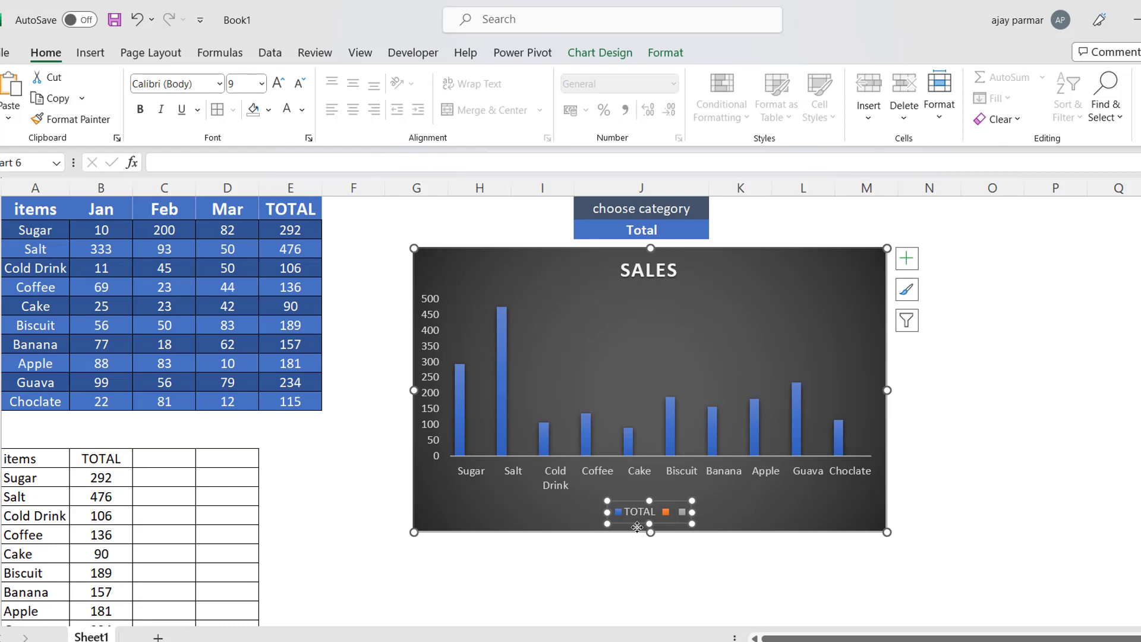
pyautogui.click(620, 572)
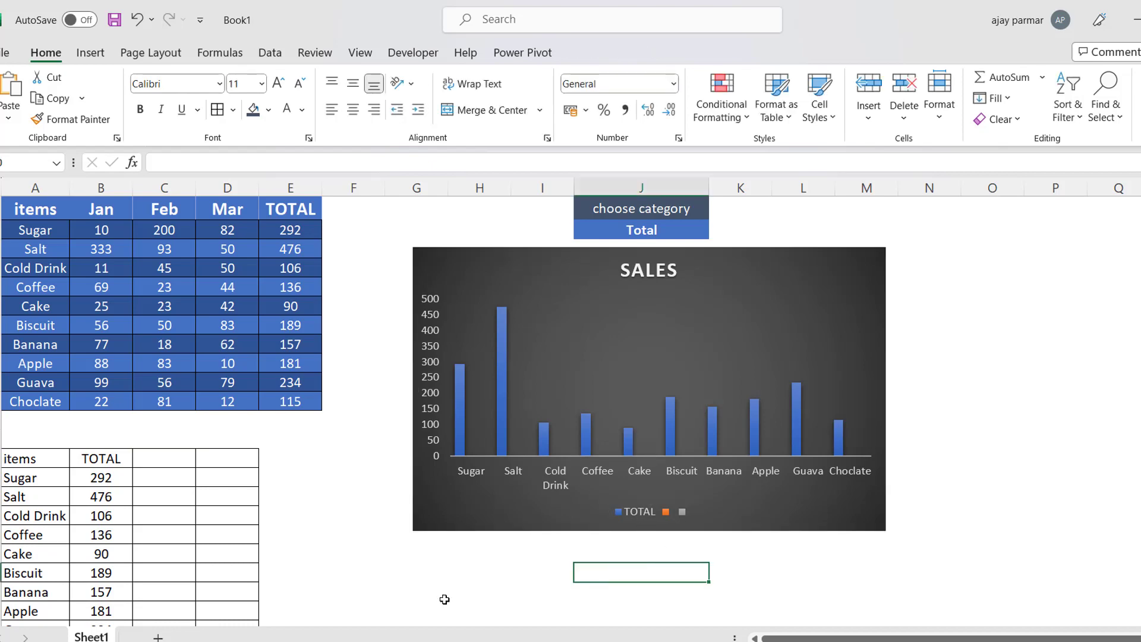
# Launch Paint by searching MSPAINT from the Start menu
pyautogui.press('super')
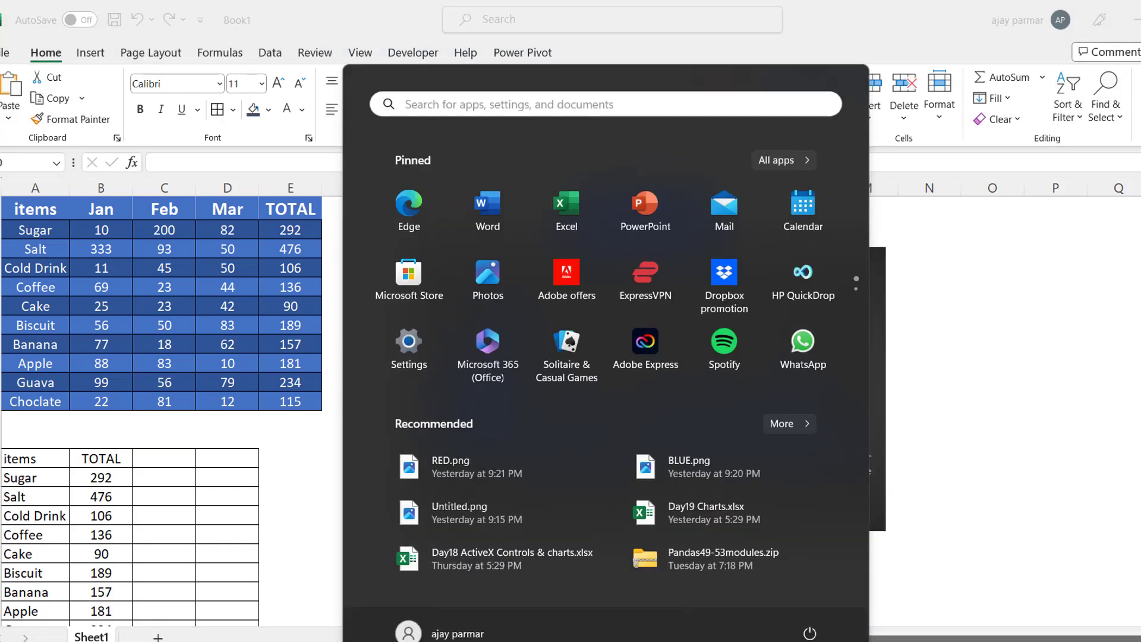
pyautogui.write('MSPAIND')
pyautogui.press('BackSpace')
pyautogui.press('BackSpace')
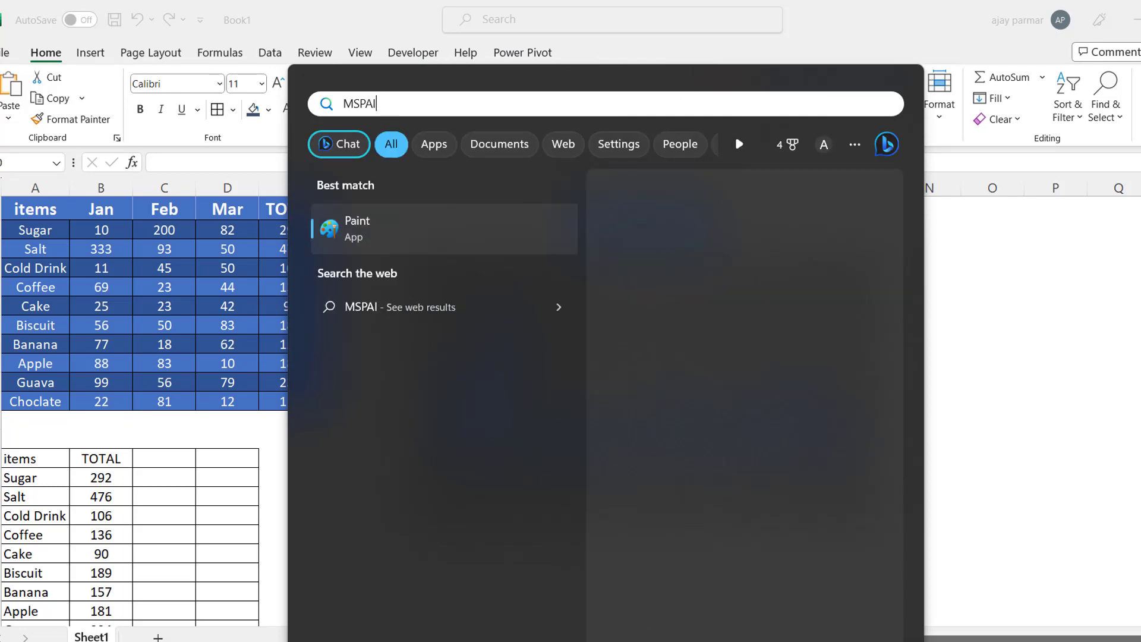
pyautogui.write('NT')
pyautogui.press('Return')
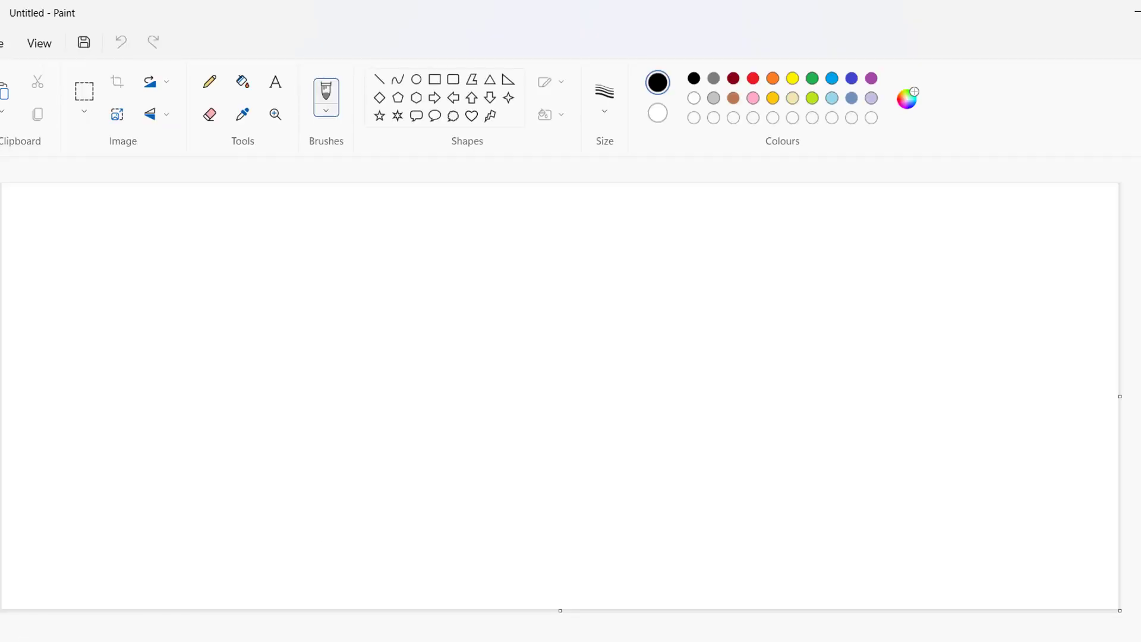
# Paste the SALES chart, resize it, and cut out its TOTAL legend entry
pyautogui.hotkey('ctrl', 'v')
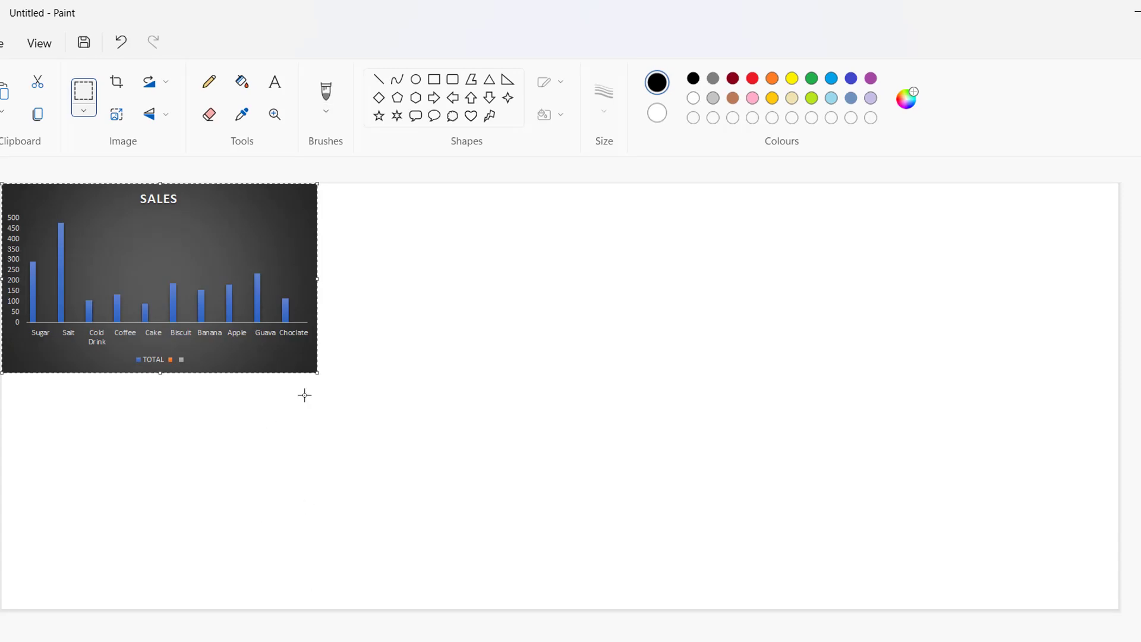
pyautogui.moveTo(319, 376); pyautogui.dragTo(763, 492)
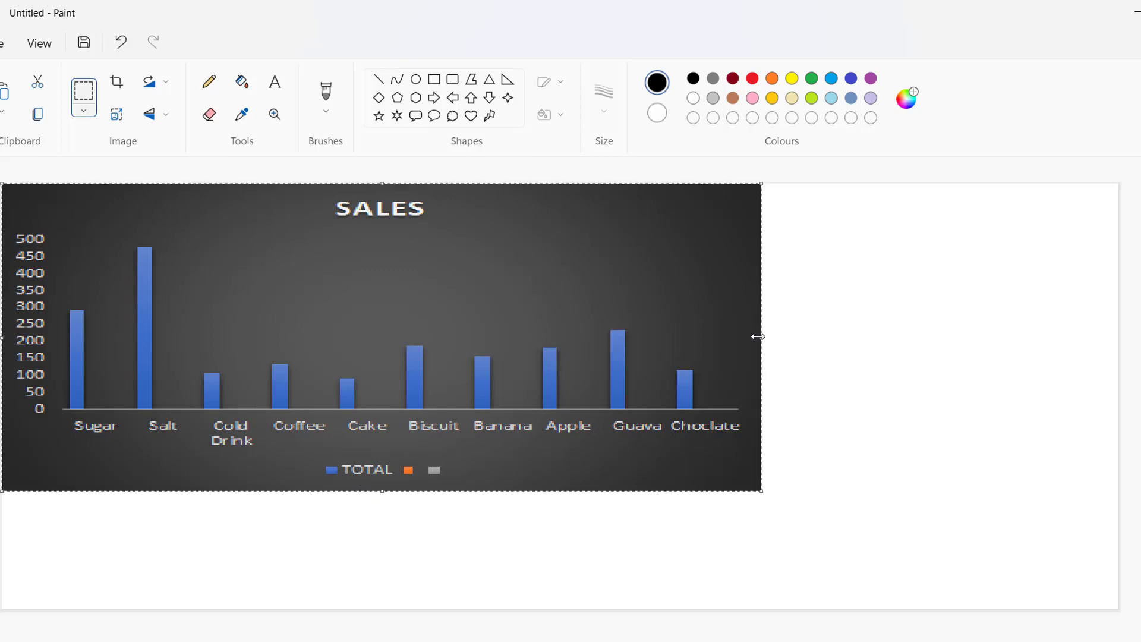
pyautogui.moveTo(758, 337)
pyautogui.mouseDown()
pyautogui.moveTo(469, 344)
pyautogui.moveTo(500, 344)
pyautogui.mouseUp()
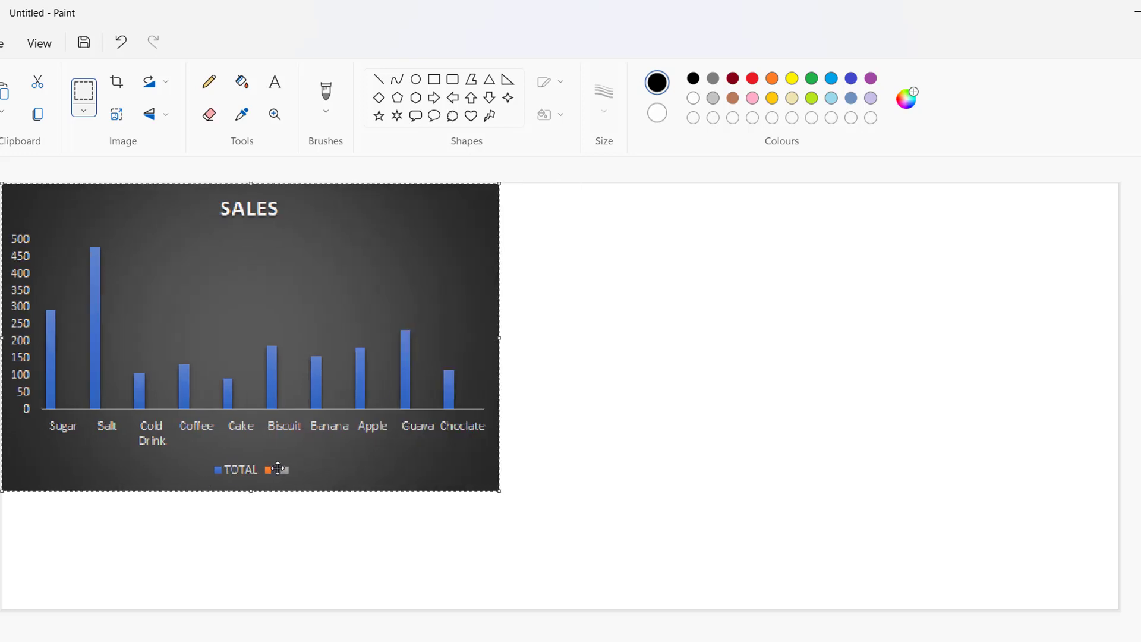
pyautogui.click(251, 525)
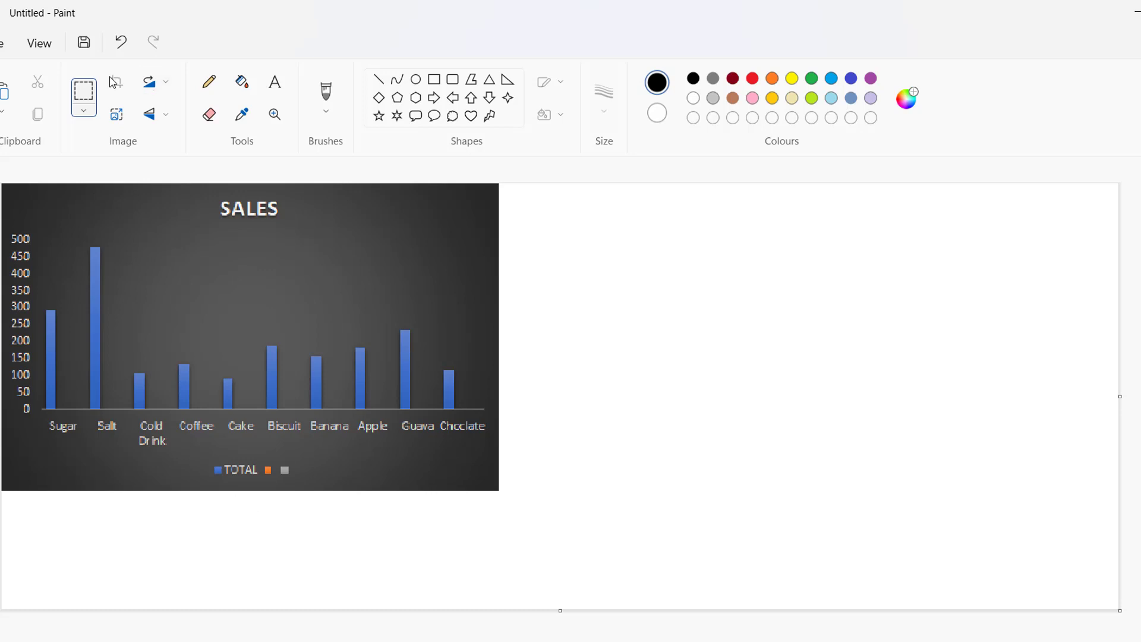
pyautogui.moveTo(202, 458); pyautogui.dragTo(264, 480)
pyautogui.press('Delete')
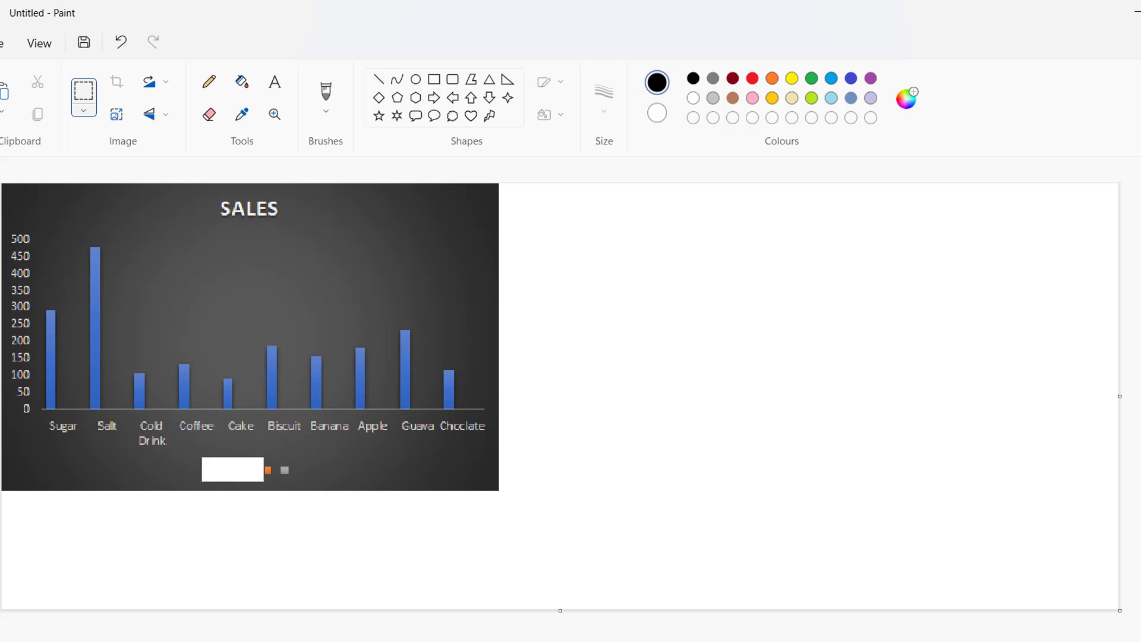
# Launch a second blank Paint window via the MSPAINT search
pyautogui.press('super')
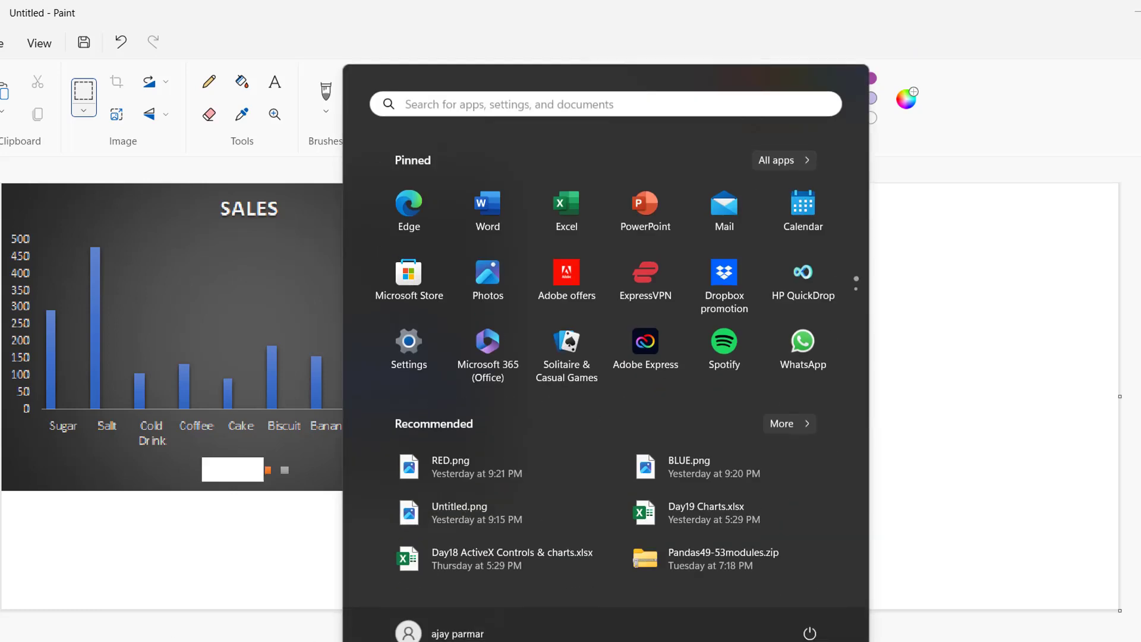
pyautogui.write('MSPAINT')
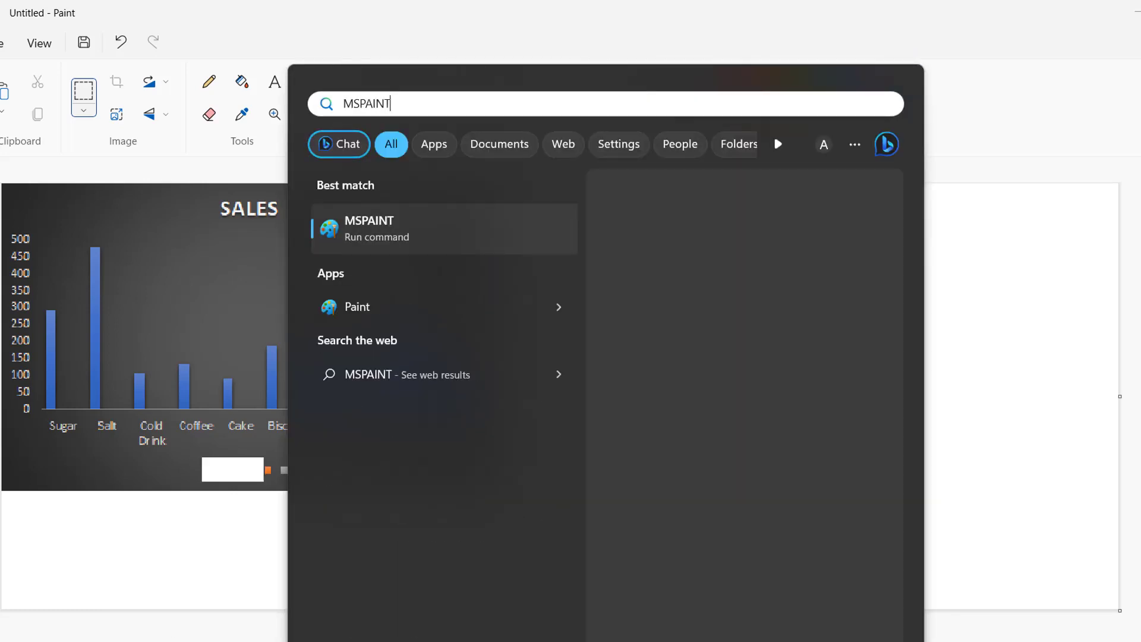
pyautogui.press('Return')
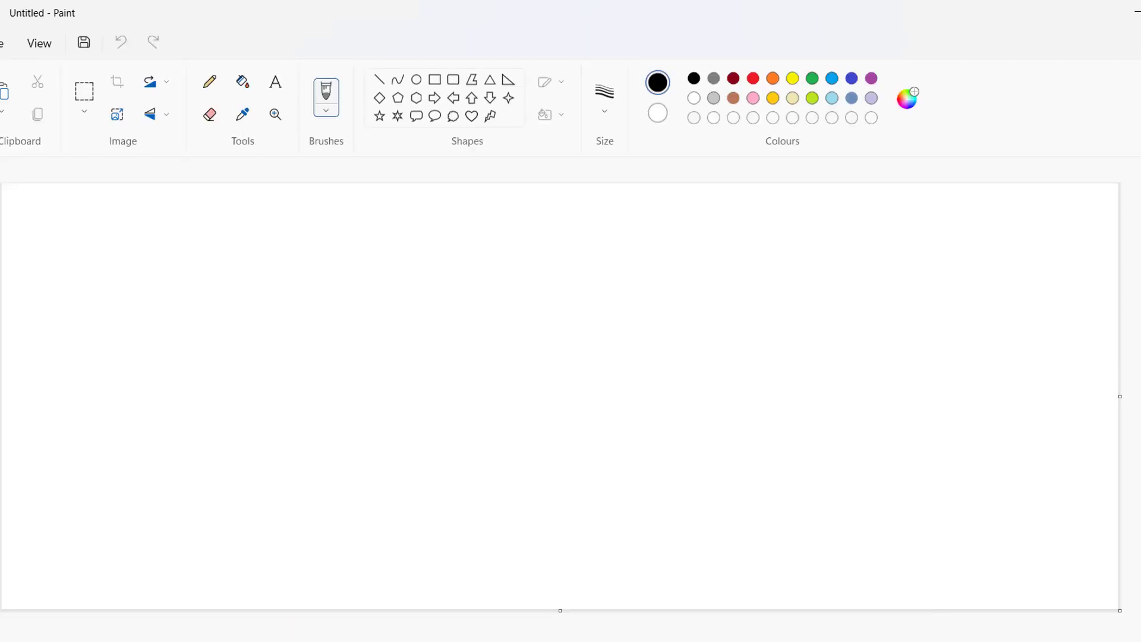
# Paste the cut TOTAL legend entry and shrink the canvas to fit it
pyautogui.hotkey('ctrl', 'v')
pyautogui.click(226, 294)
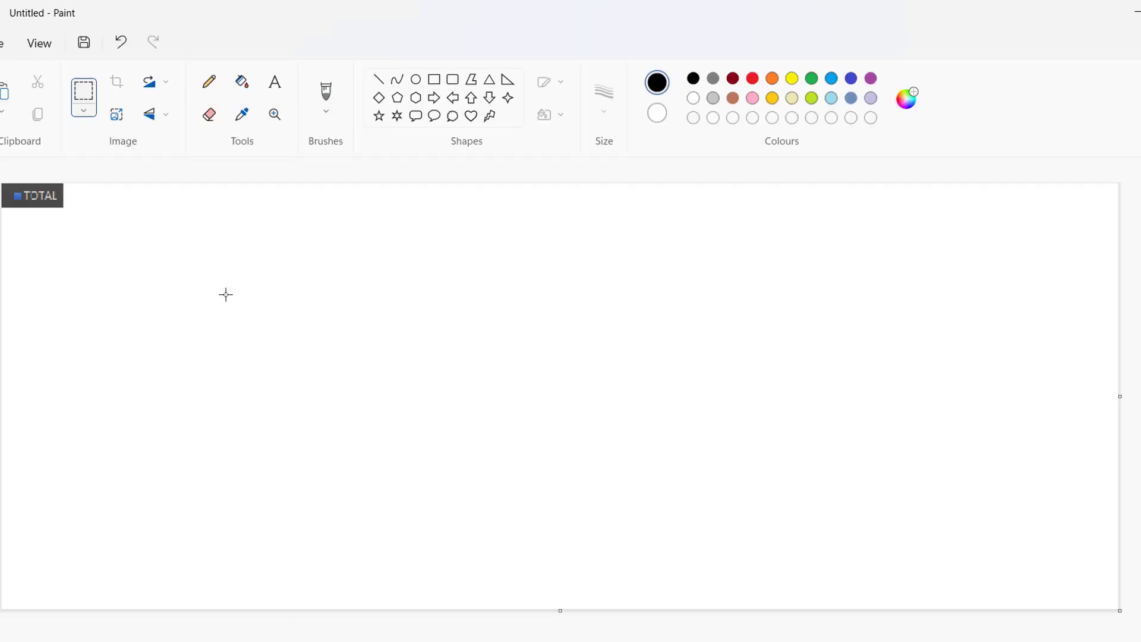
pyautogui.moveTo(1120, 610)
pyautogui.mouseDown()
pyautogui.moveTo(9, 202)
pyautogui.moveTo(65, 210)
pyautogui.mouseUp()
pyautogui.click(3, 43)
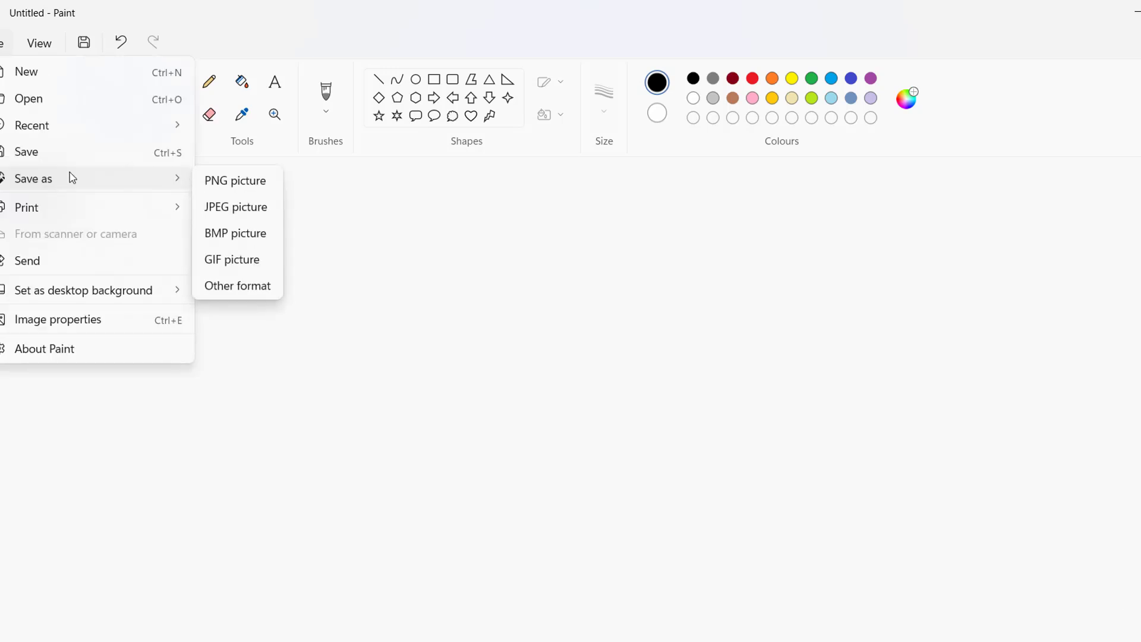
# Save the legend image as a PNG named TOTAL in Downloads
pyautogui.moveTo(89, 178)
pyautogui.click(219, 185)
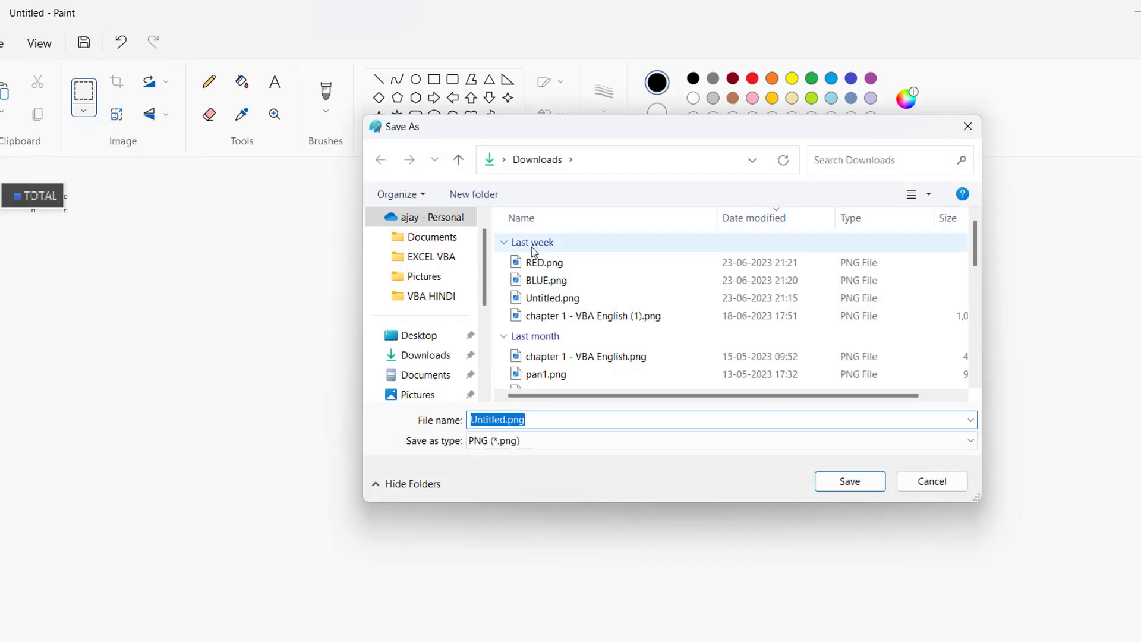
pyautogui.click(417, 354)
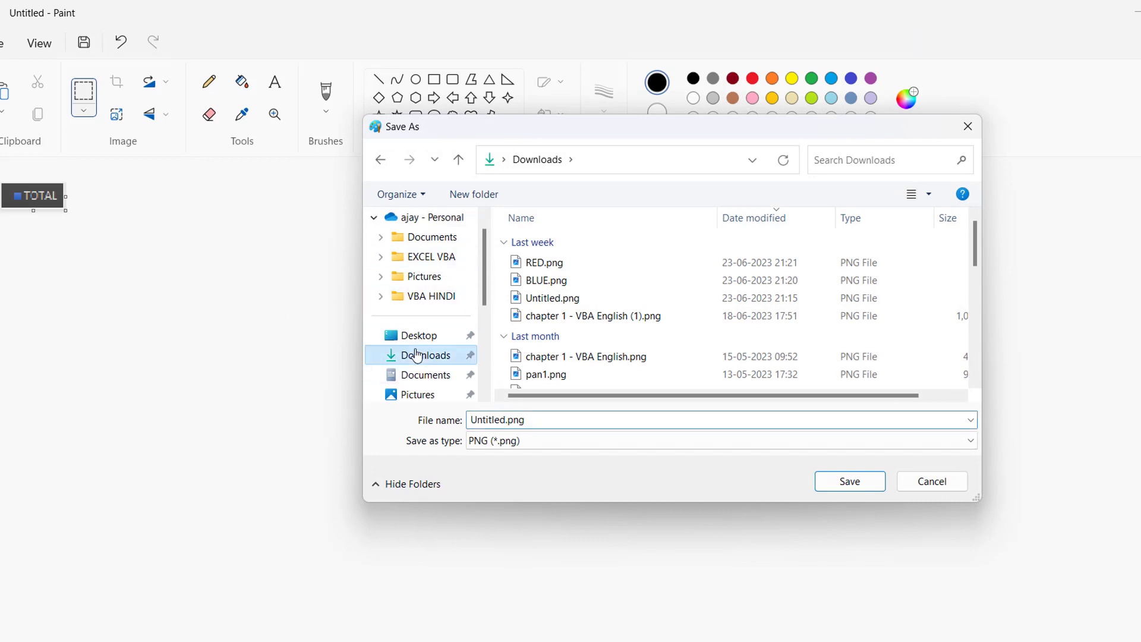
pyautogui.doubleClick(494, 420)
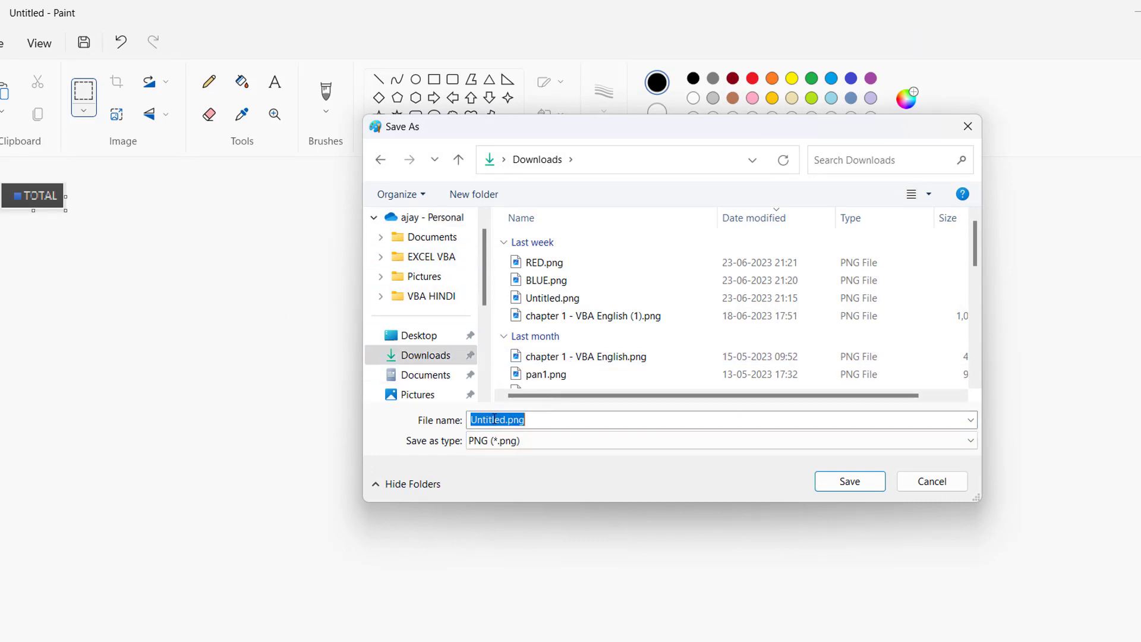
pyautogui.write('TOTAL')
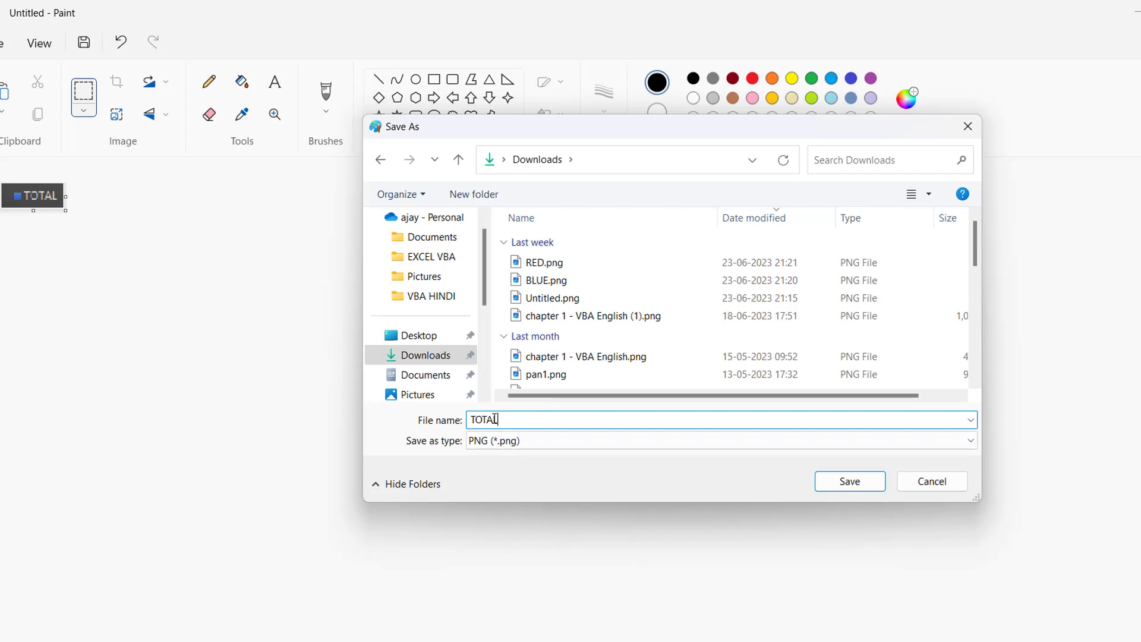
pyautogui.click(874, 482)
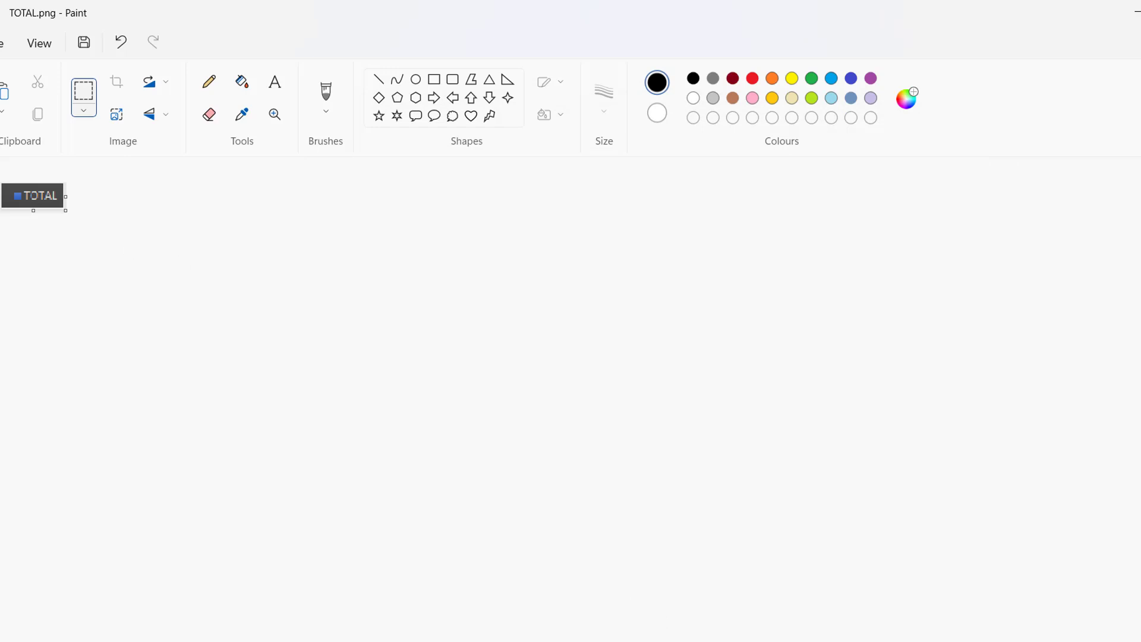
# Back in Excel, set the category to Monthly, select the chart legend, then return to untitled Paint
pyautogui.click(840, 594)
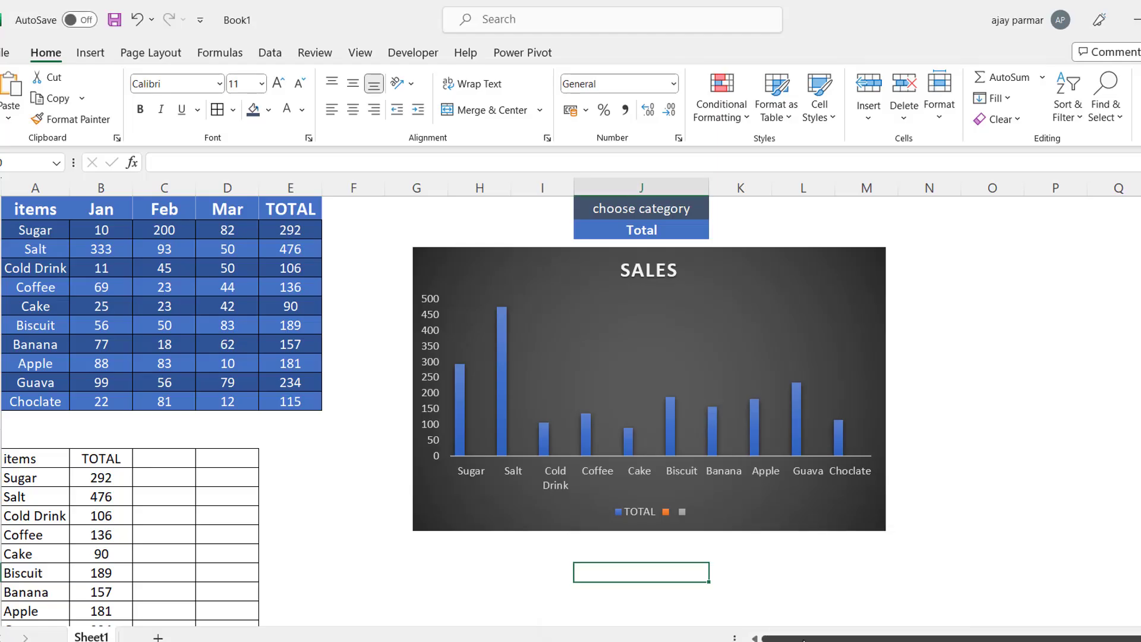
pyautogui.click(677, 230)
pyautogui.hotkey('alt', 'Down')
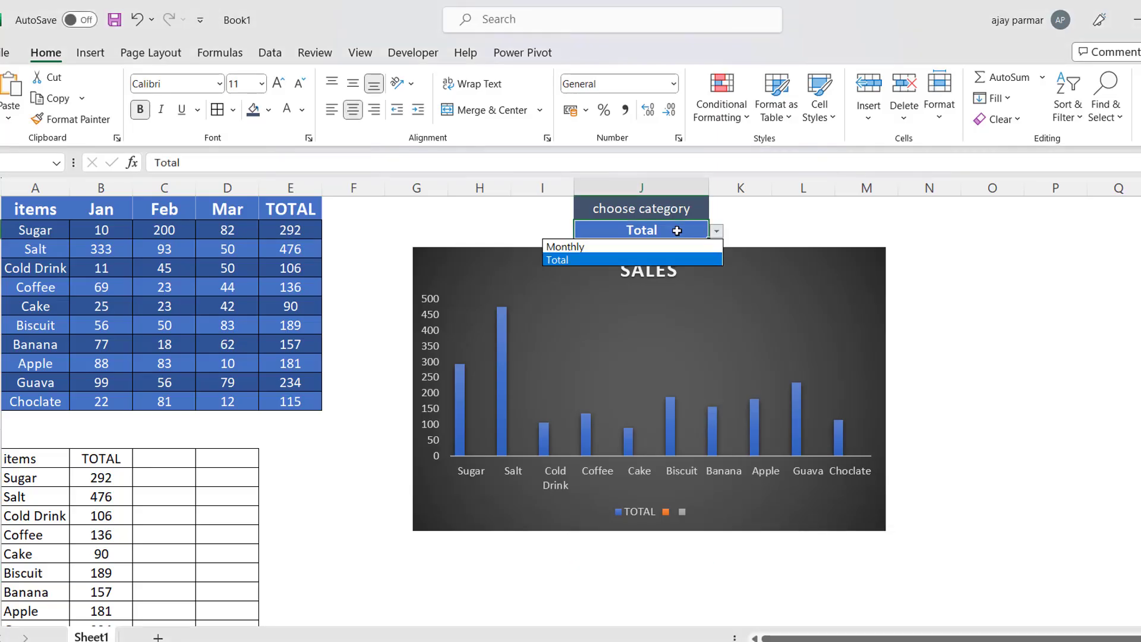
pyautogui.press('Up')
pyautogui.press('Return')
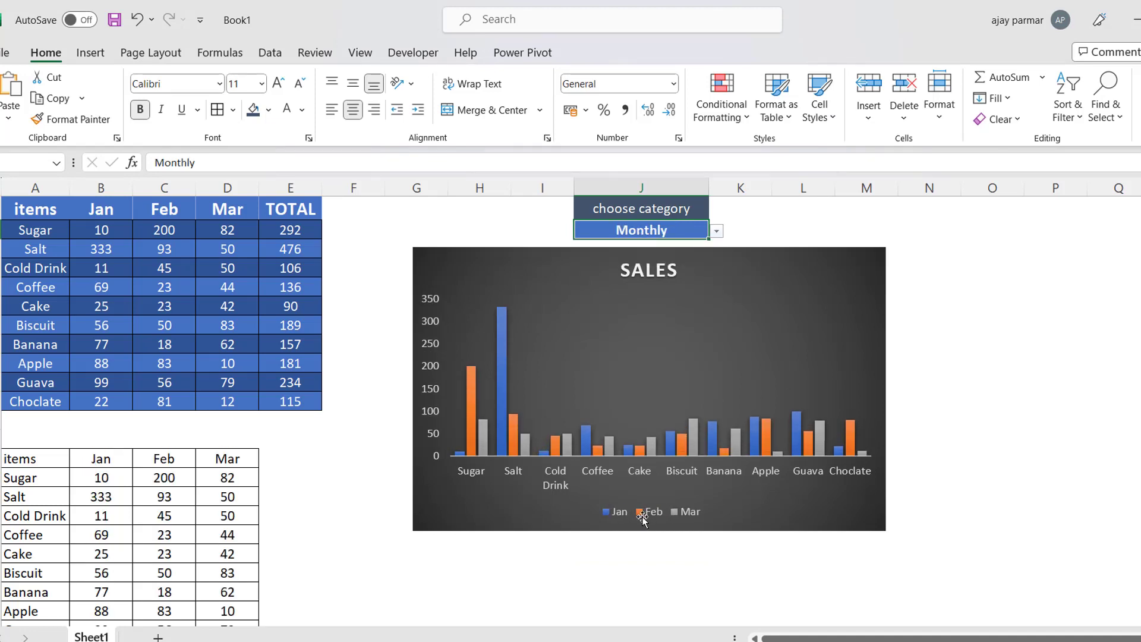
pyautogui.click(648, 516)
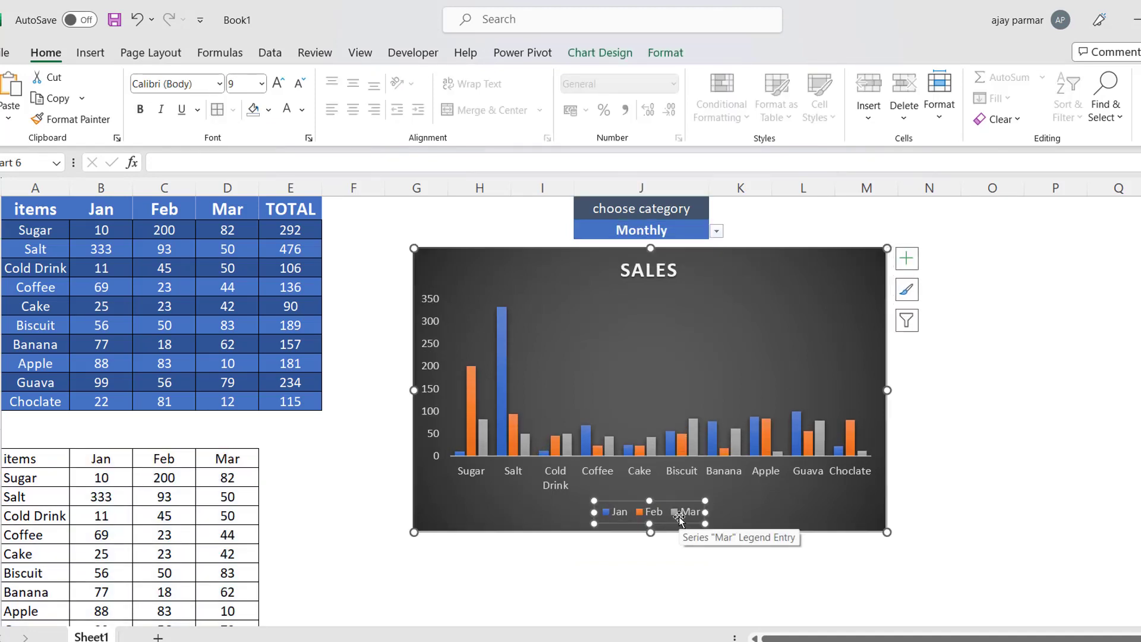
pyautogui.moveTo(775, 635)
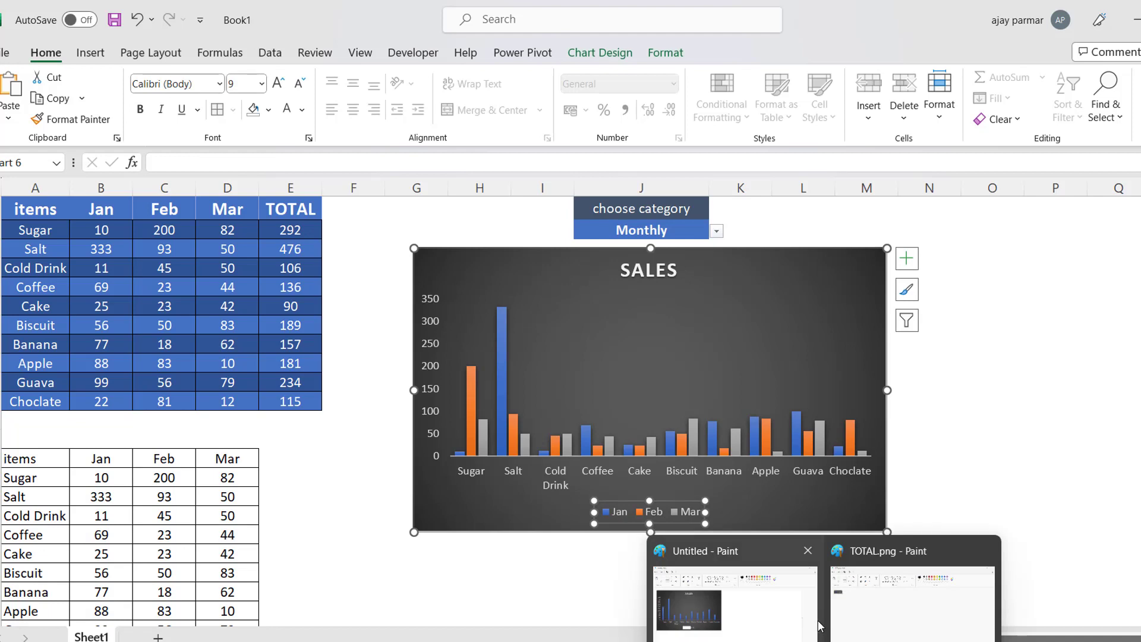
pyautogui.click(790, 618)
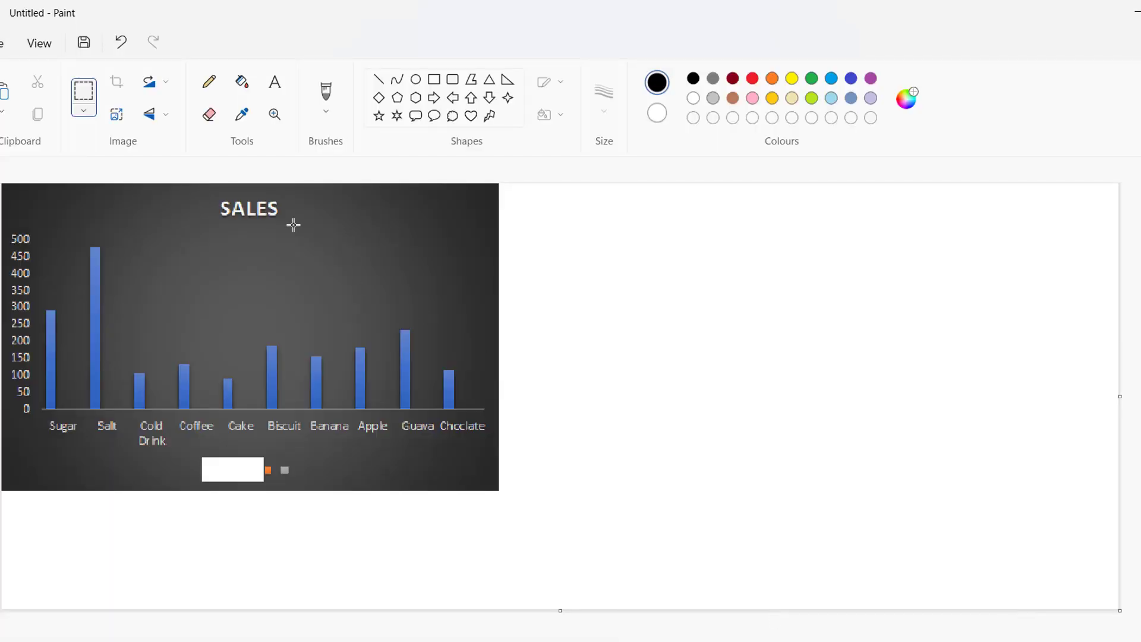
# Paste the chart into the untitled drawing, then close that drawing without saving
pyautogui.hotkey('ctrl', 'v')
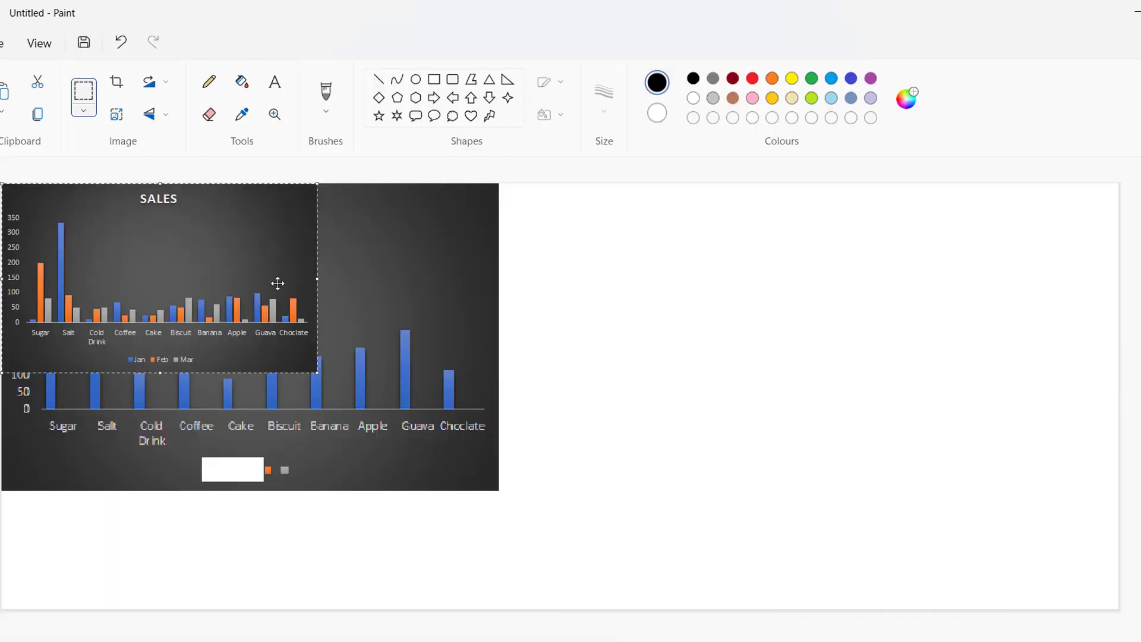
pyautogui.click(449, 492)
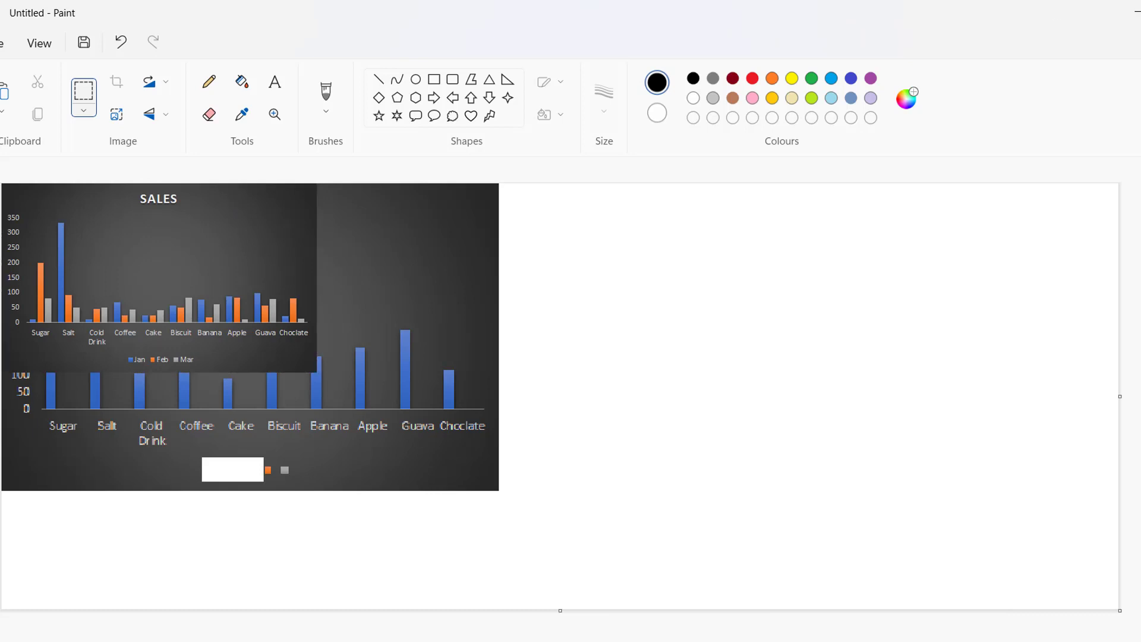
pyautogui.hotkey('alt', 'F4')
pyautogui.click(612, 392)
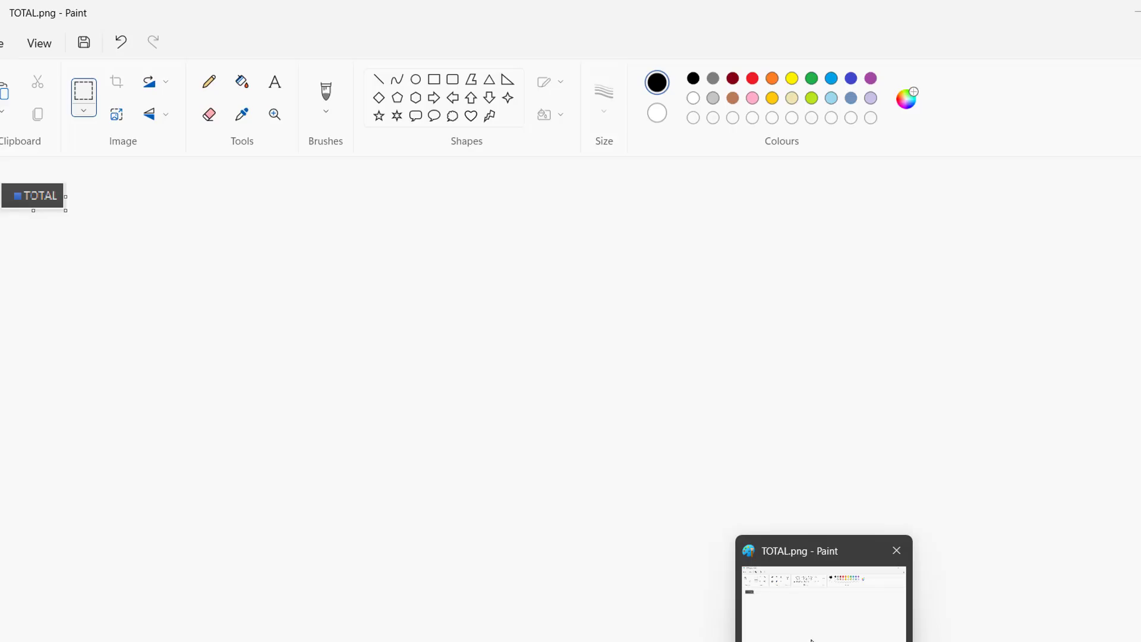
# Paste the SALES chart into TOTAL.png at its original size, undoing a trial resize
pyautogui.click(823, 600)
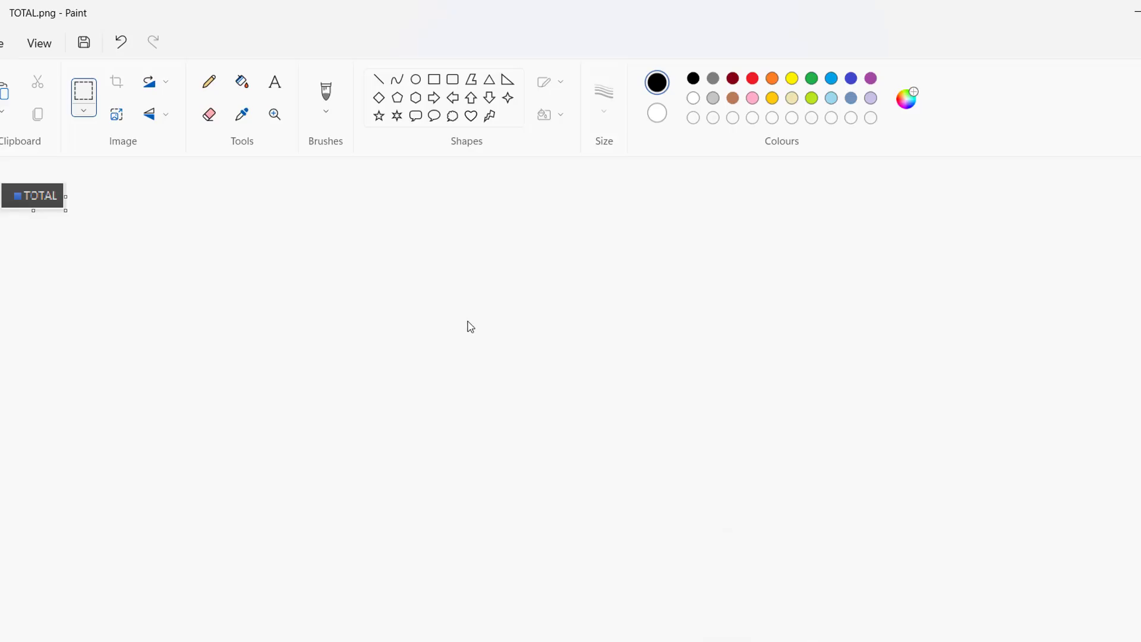
pyautogui.hotkey('ctrl', 'v')
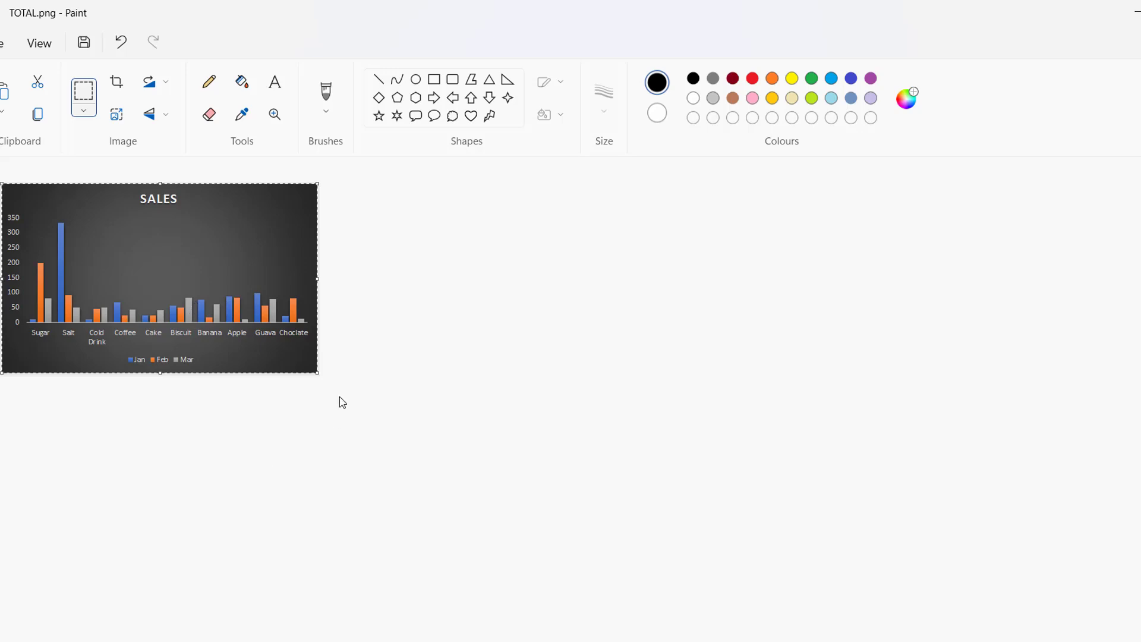
pyautogui.moveTo(317, 373); pyautogui.dragTo(359, 400)
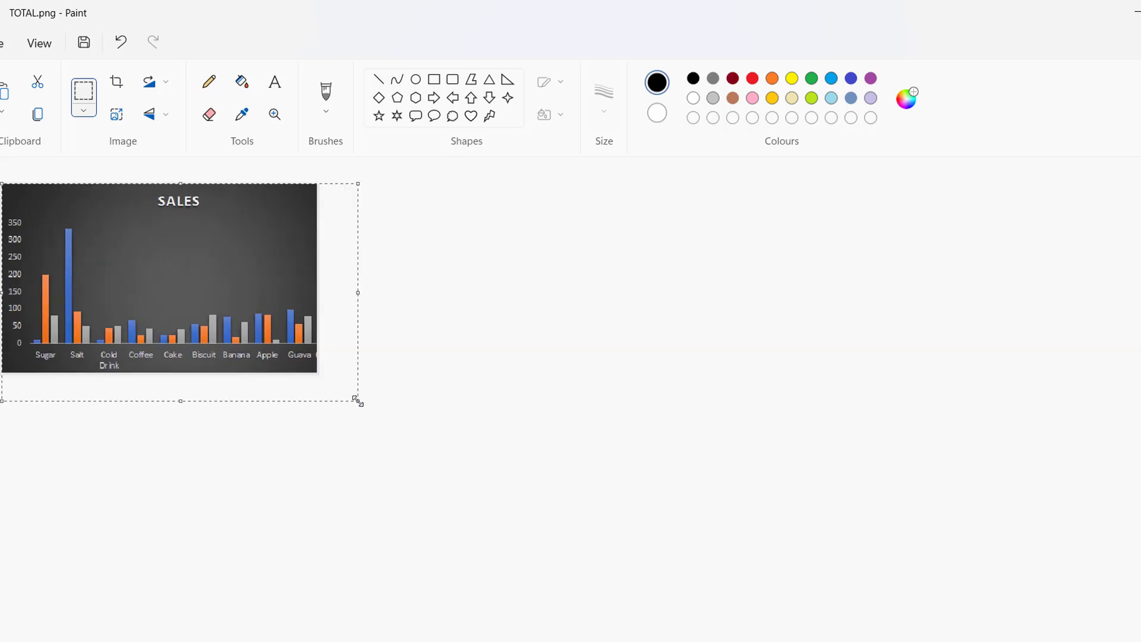
pyautogui.moveTo(176, 437); pyautogui.dragTo(176, 489)
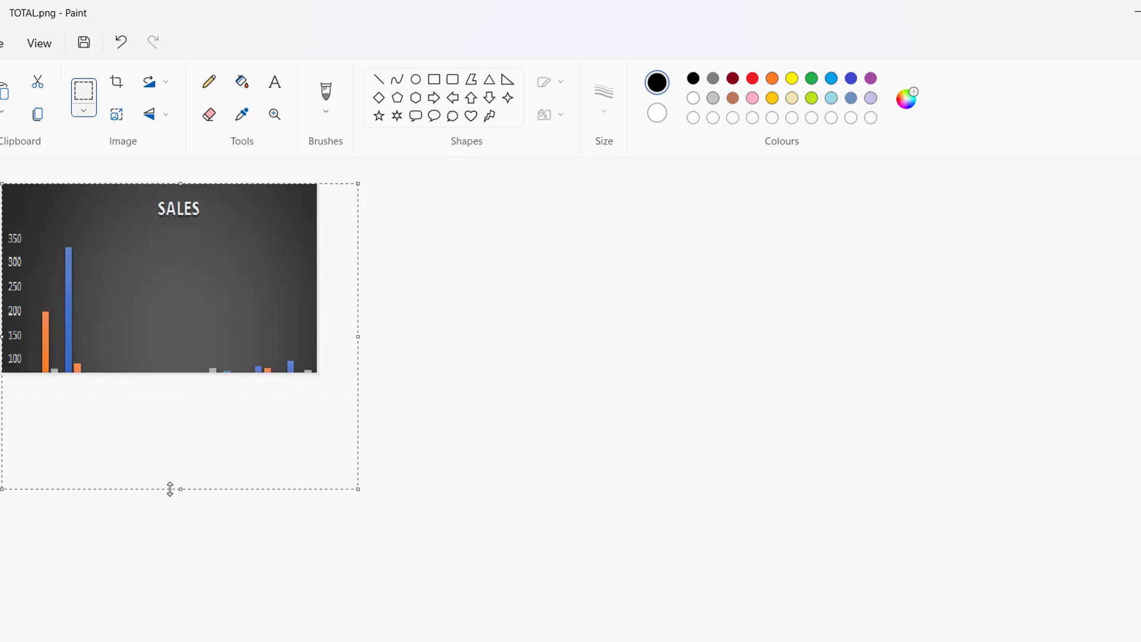
pyautogui.hotkey('ctrl', 'z')
pyautogui.hotkey('ctrl', 'z')
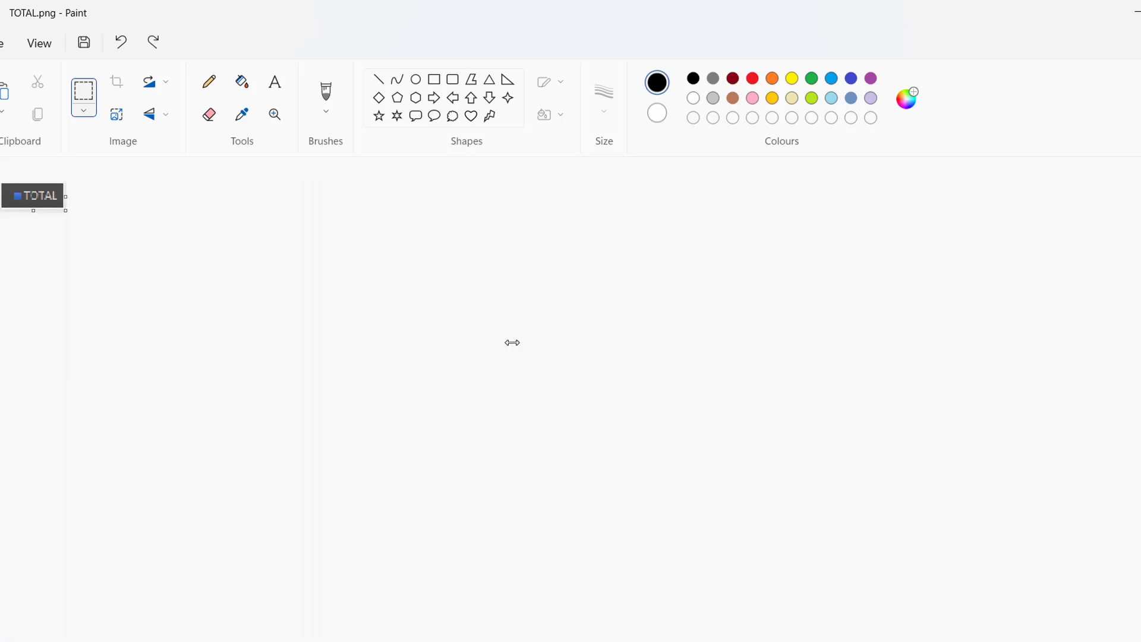
pyautogui.hotkey('ctrl', 'z')
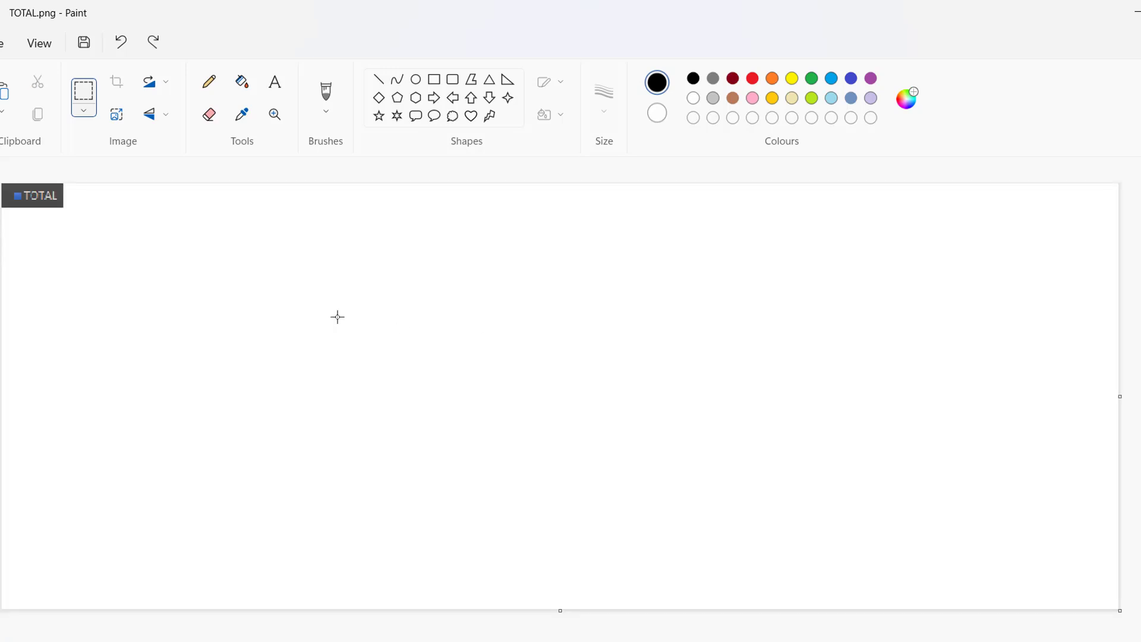
pyautogui.hotkey('ctrl', 'v')
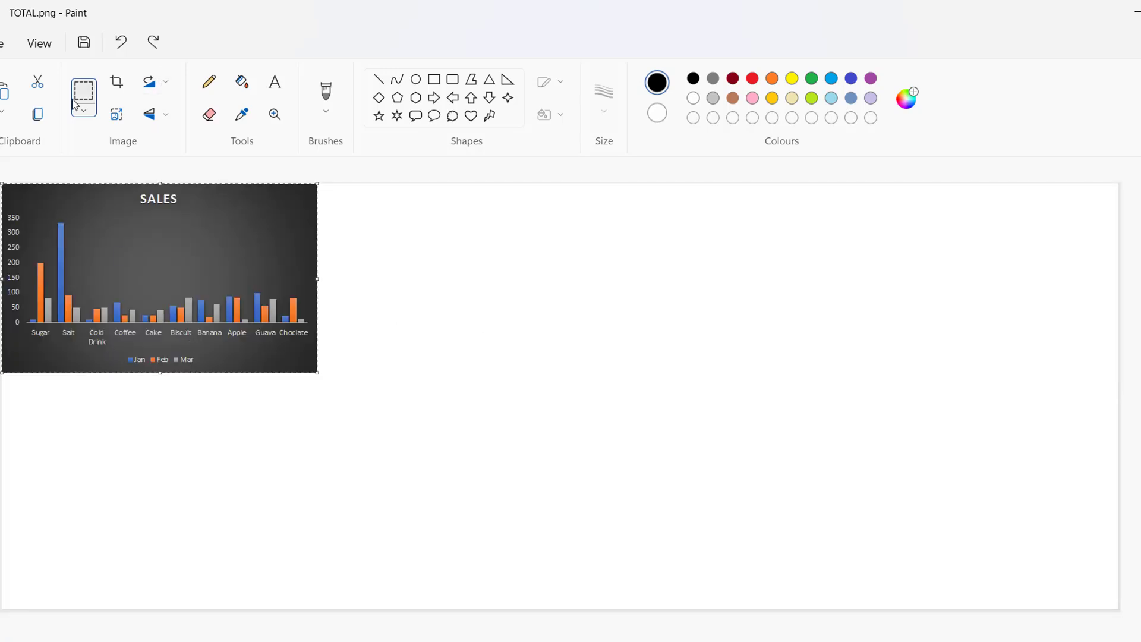
pyautogui.click(75, 104)
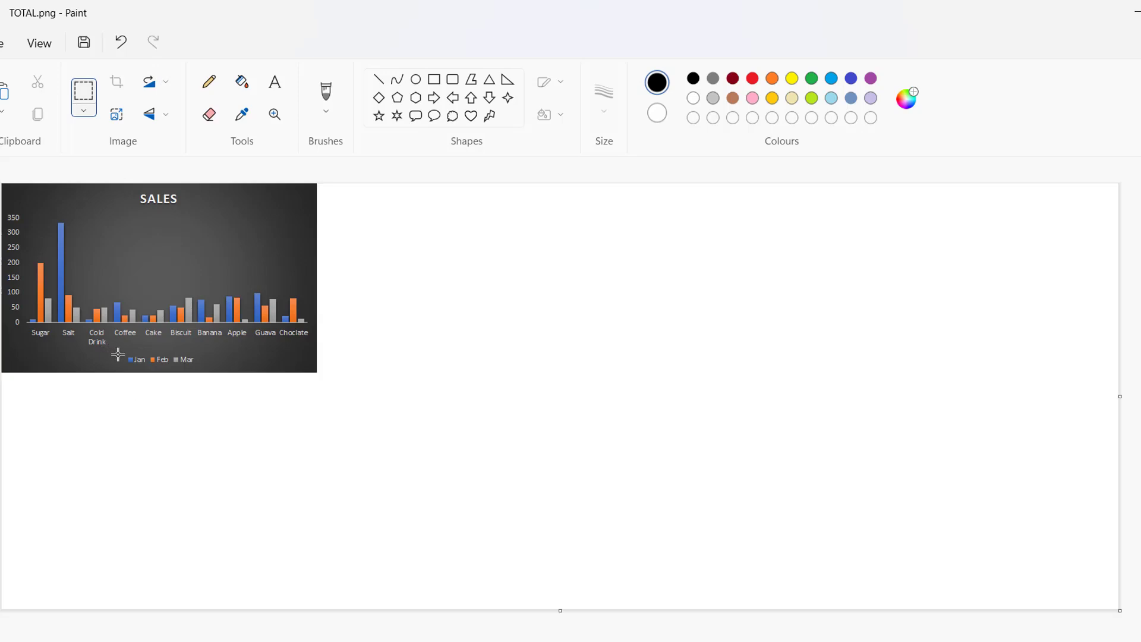
# Erase the chart's Jan/Feb/Mar legend to white
pyautogui.moveTo(115, 350); pyautogui.dragTo(208, 368)
pyautogui.press('Delete')
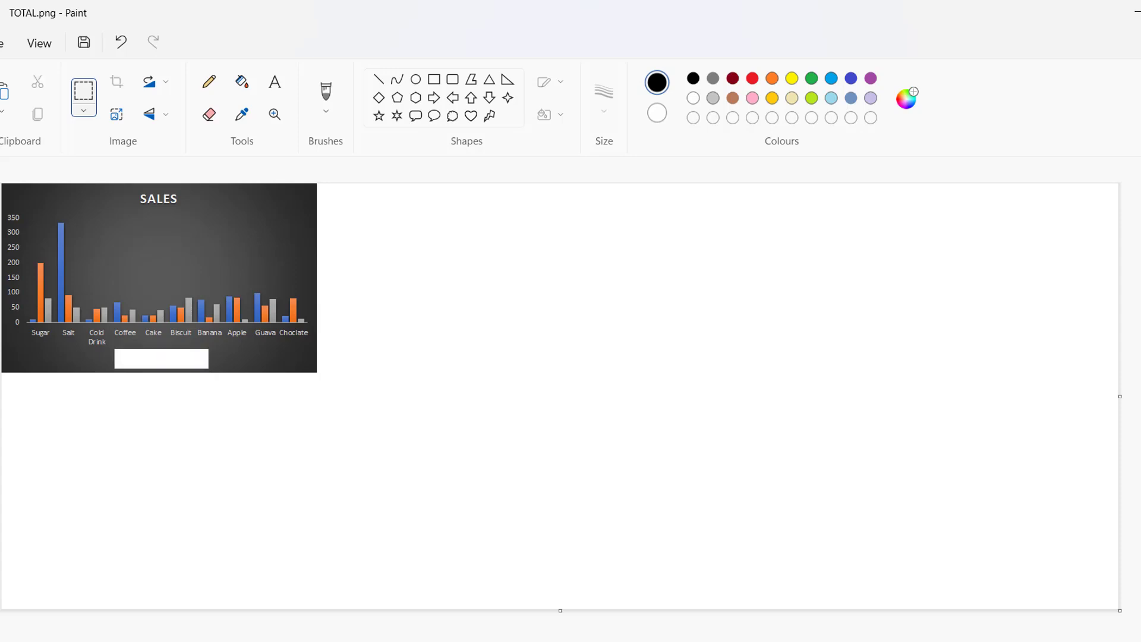
pyautogui.press('super')
# Launch a new Paint via MSPAINT, paste the legend and trim the canvas around it
pyautogui.write('MSPAINT')
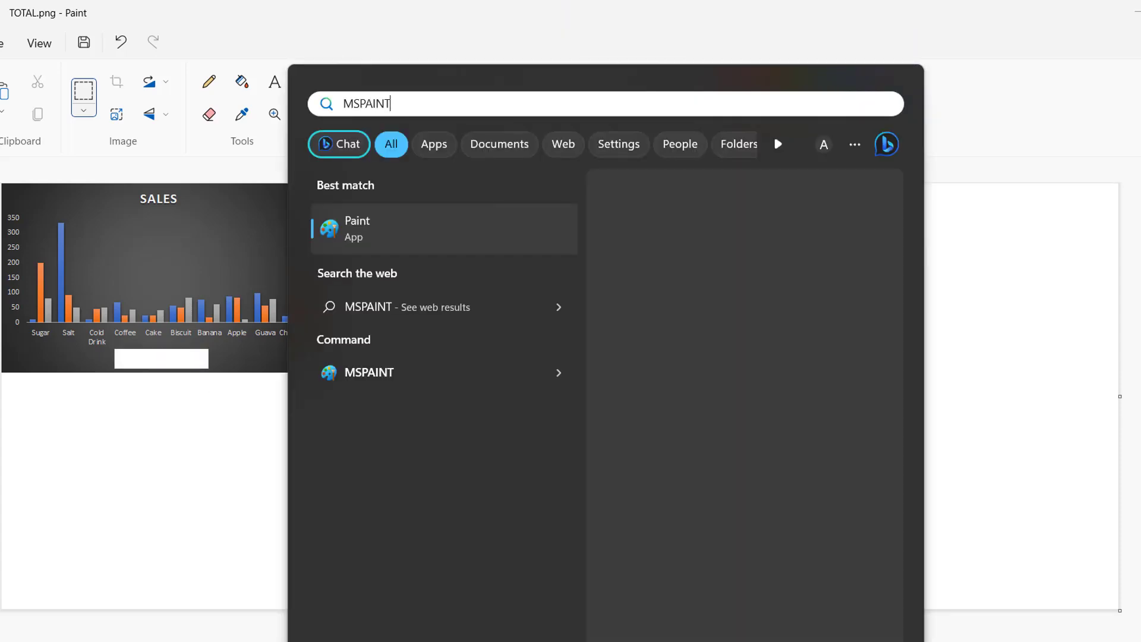
pyautogui.press('Return')
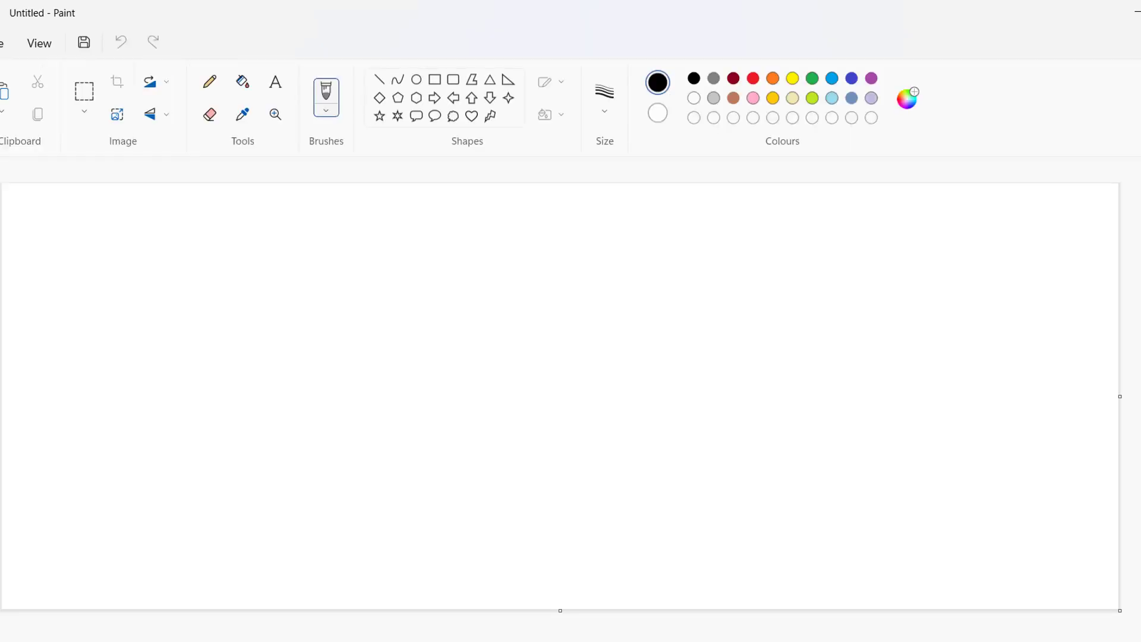
pyautogui.hotkey('ctrl', 'v')
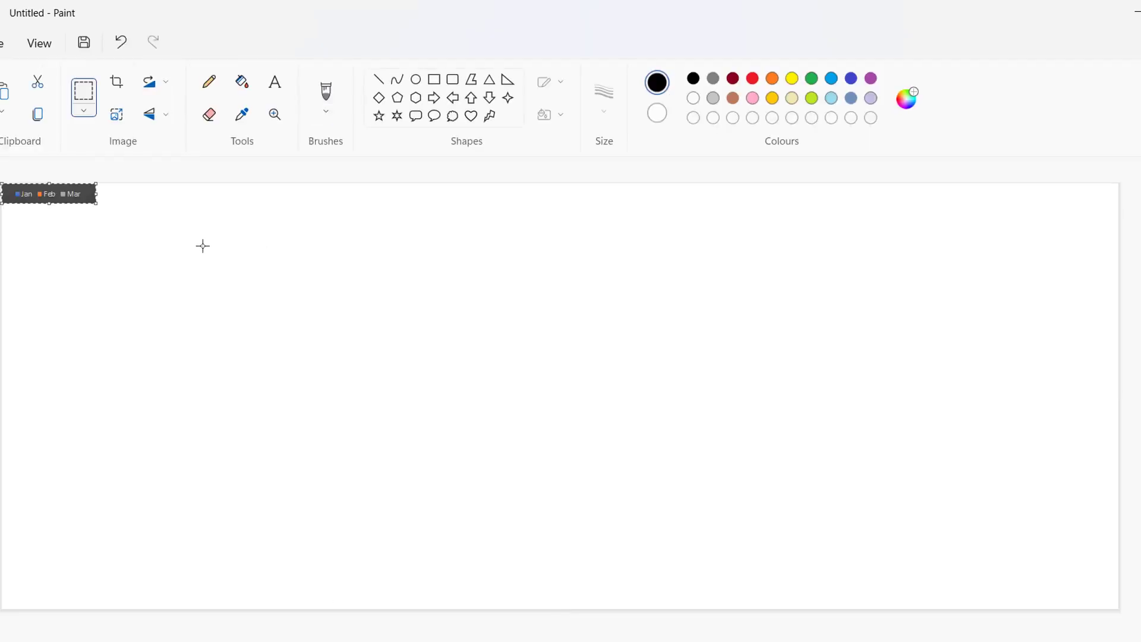
pyautogui.click(203, 246)
pyautogui.moveTo(1117, 612); pyautogui.dragTo(98, 207)
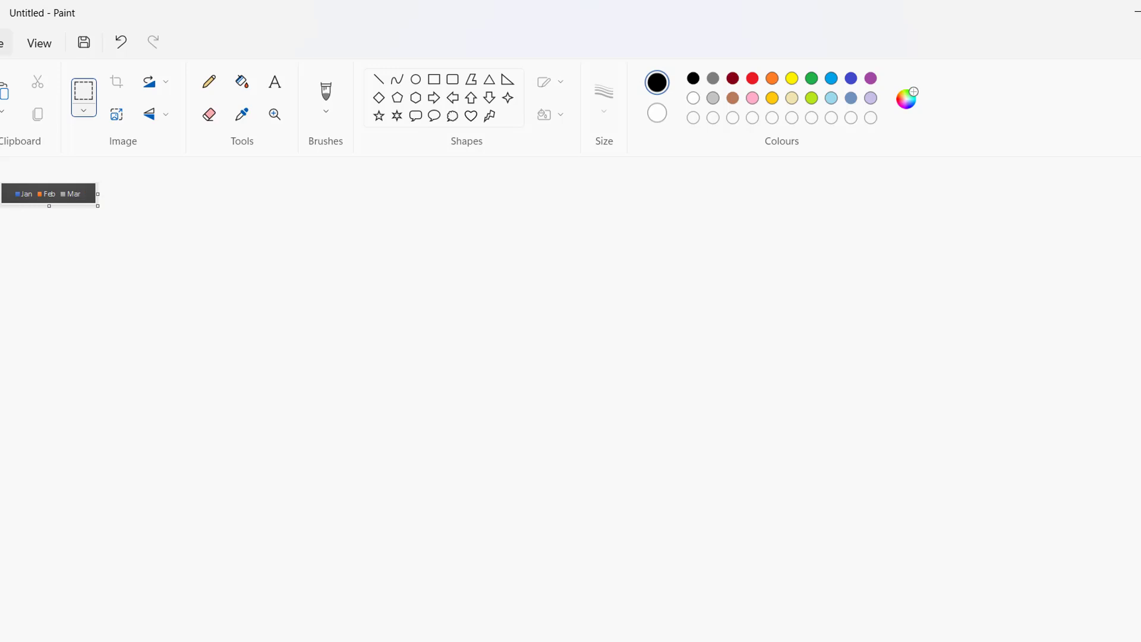
# Save the legend as MONTHLY.png and close Paint without saving TOTAL.png
pyautogui.click(6, 43)
pyautogui.moveTo(54, 178)
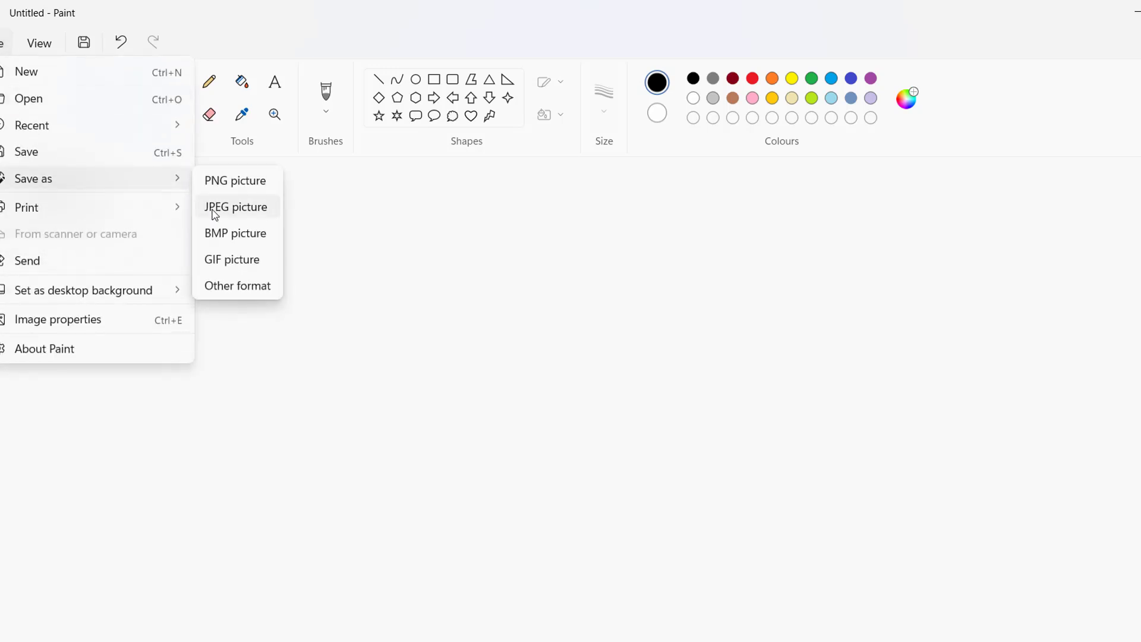
pyautogui.click(257, 187)
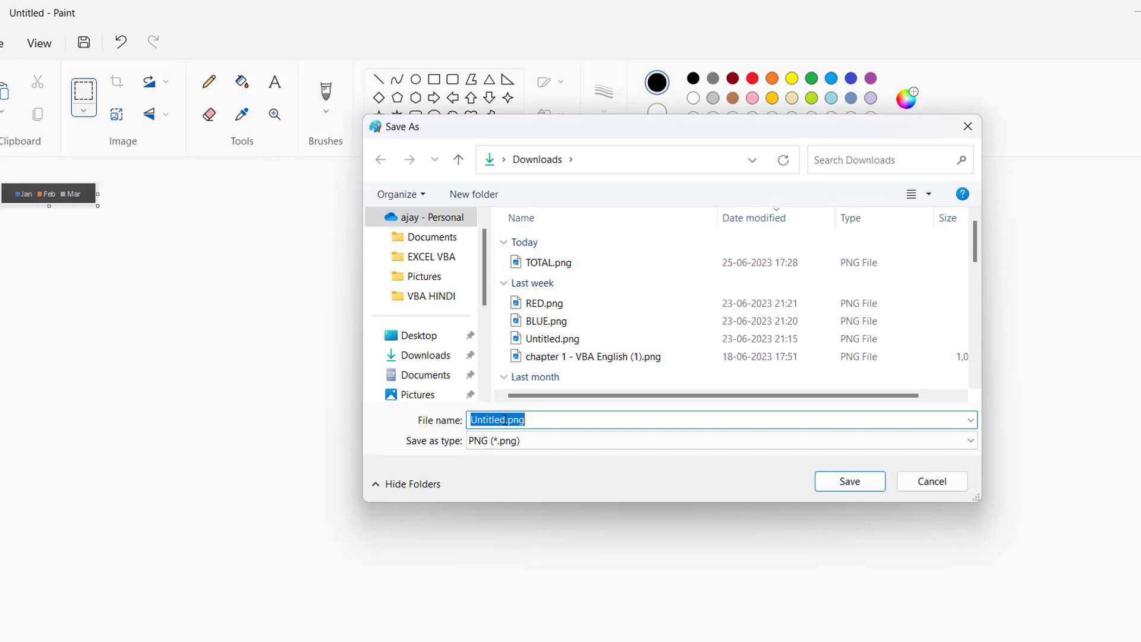
pyautogui.write('MONTHL')
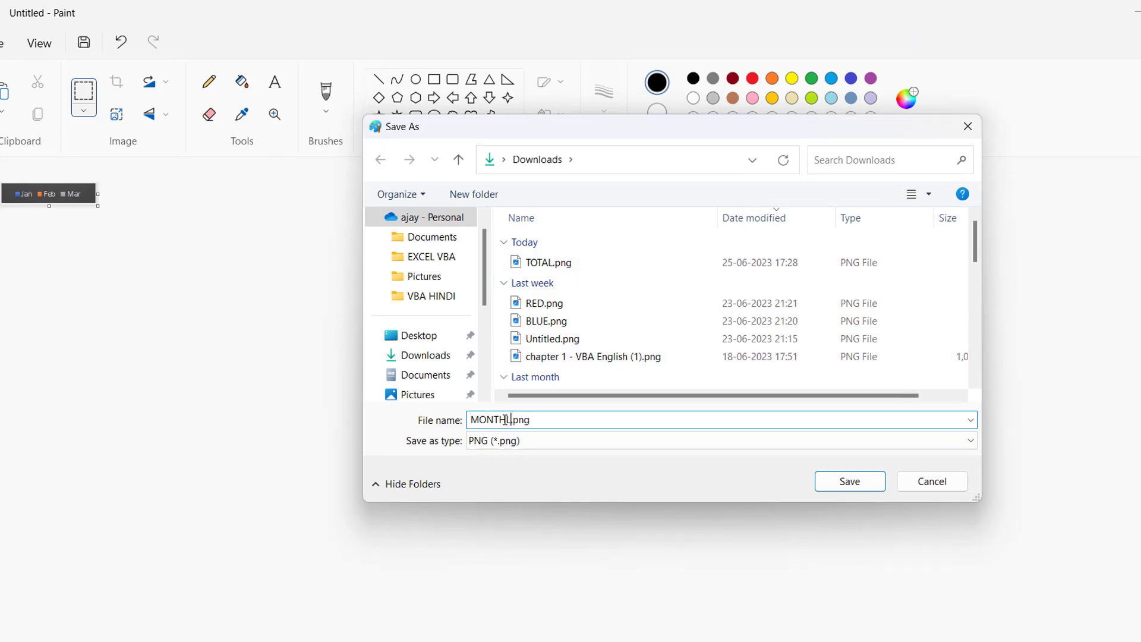
pyautogui.write('Y')
pyautogui.click(881, 489)
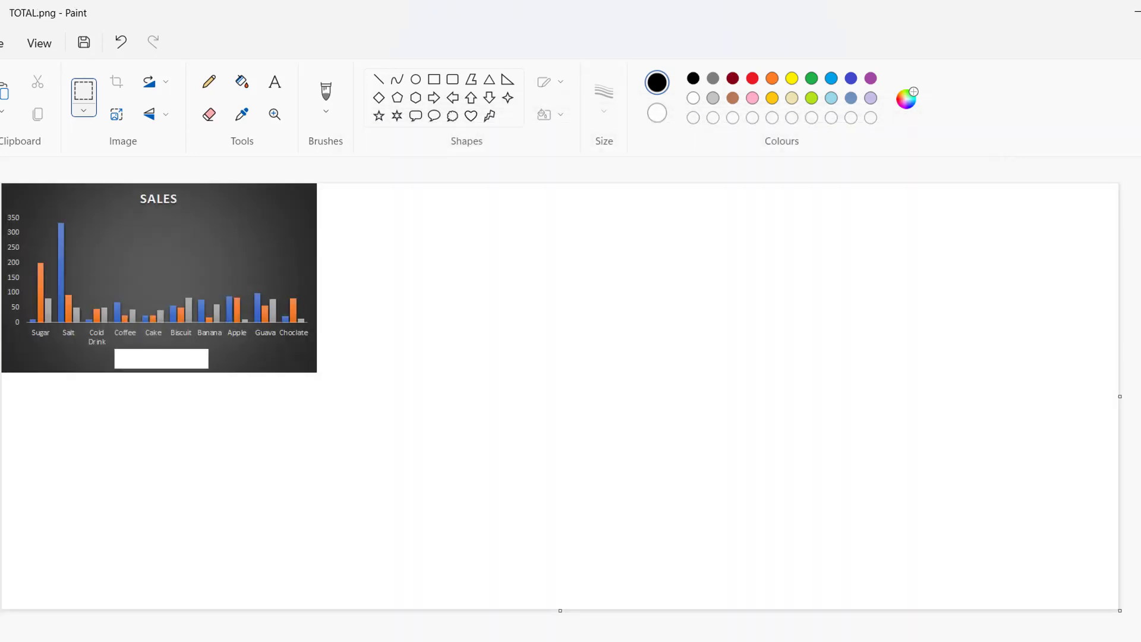
pyautogui.hotkey('alt', 'F4')
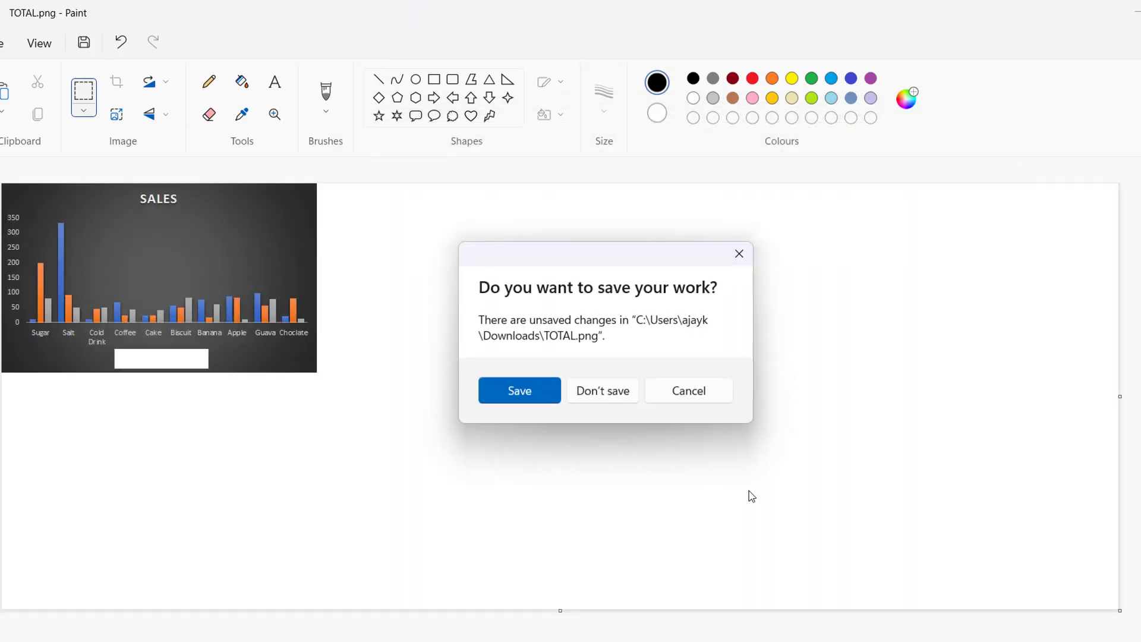
pyautogui.click(598, 390)
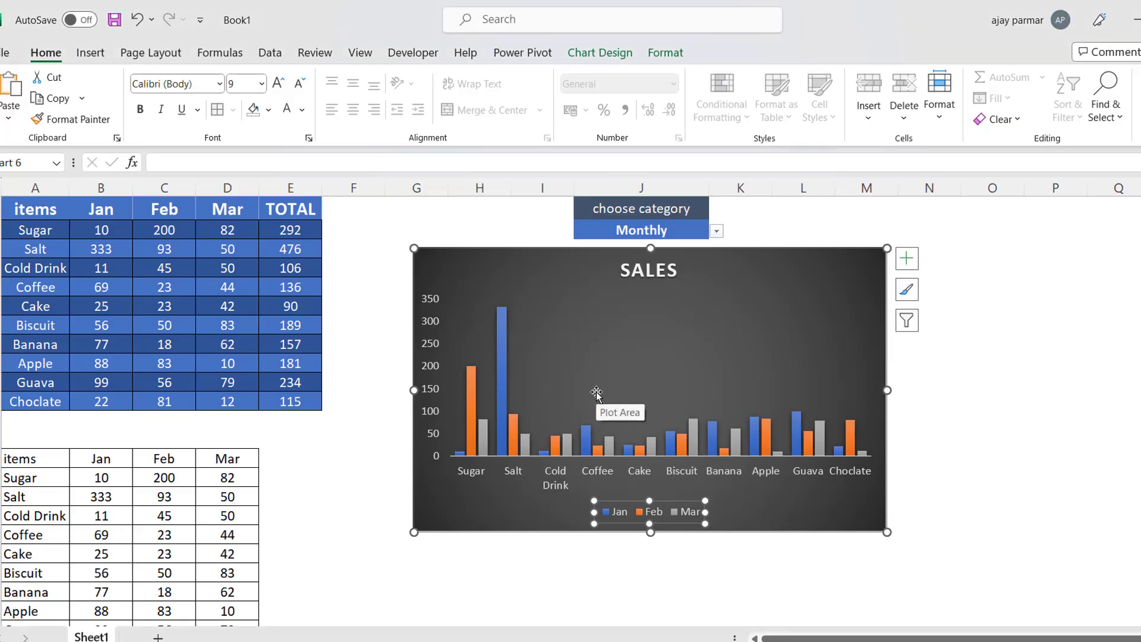
# Insert MONTHLY.png and TOTAL.png from this device as pictures into the sheet
pyautogui.click(298, 601)
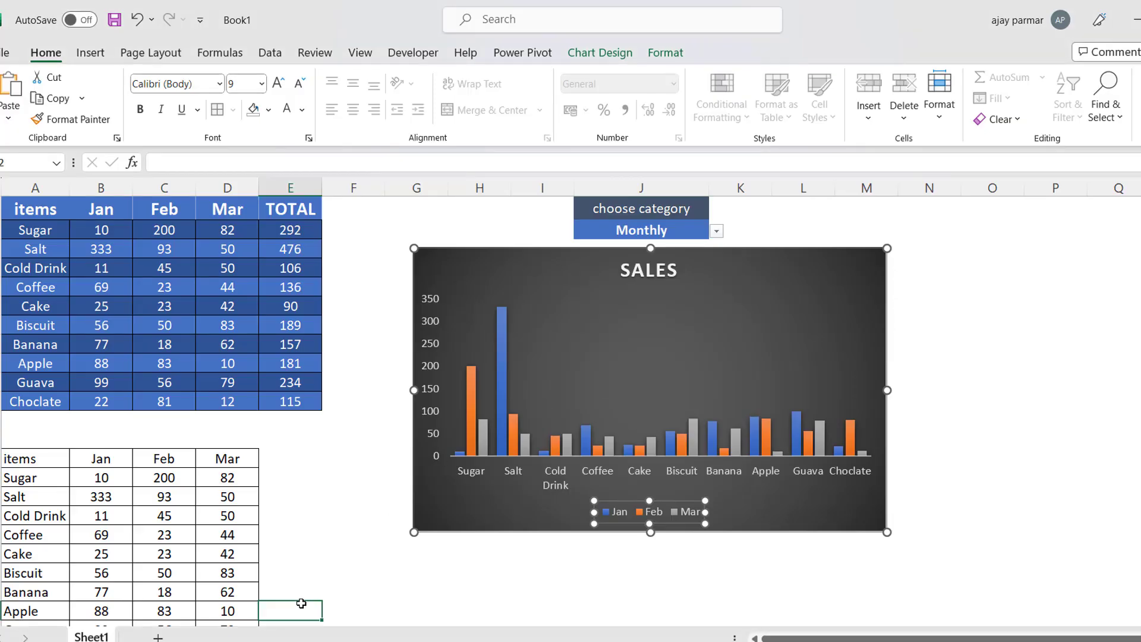
pyautogui.click(90, 53)
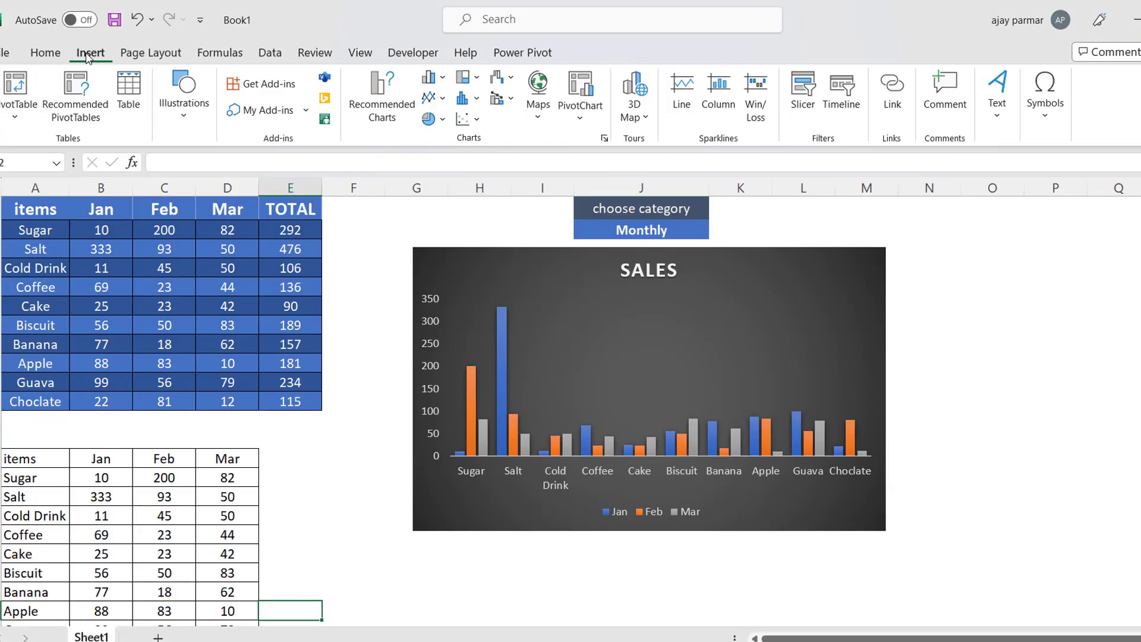
pyautogui.click(184, 110)
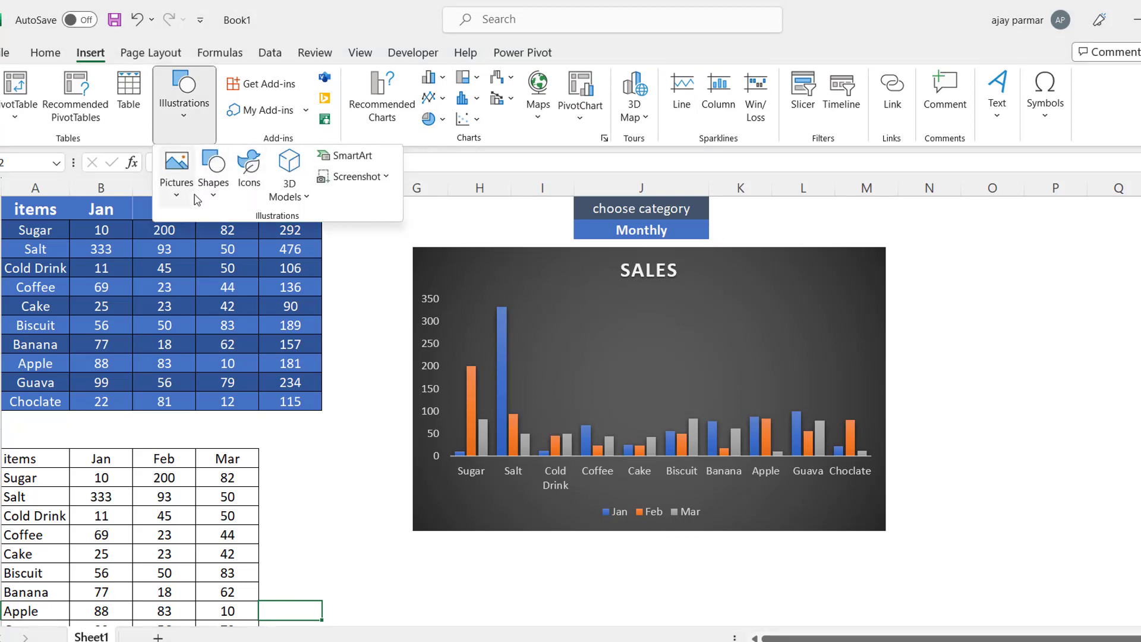
pyautogui.click(178, 166)
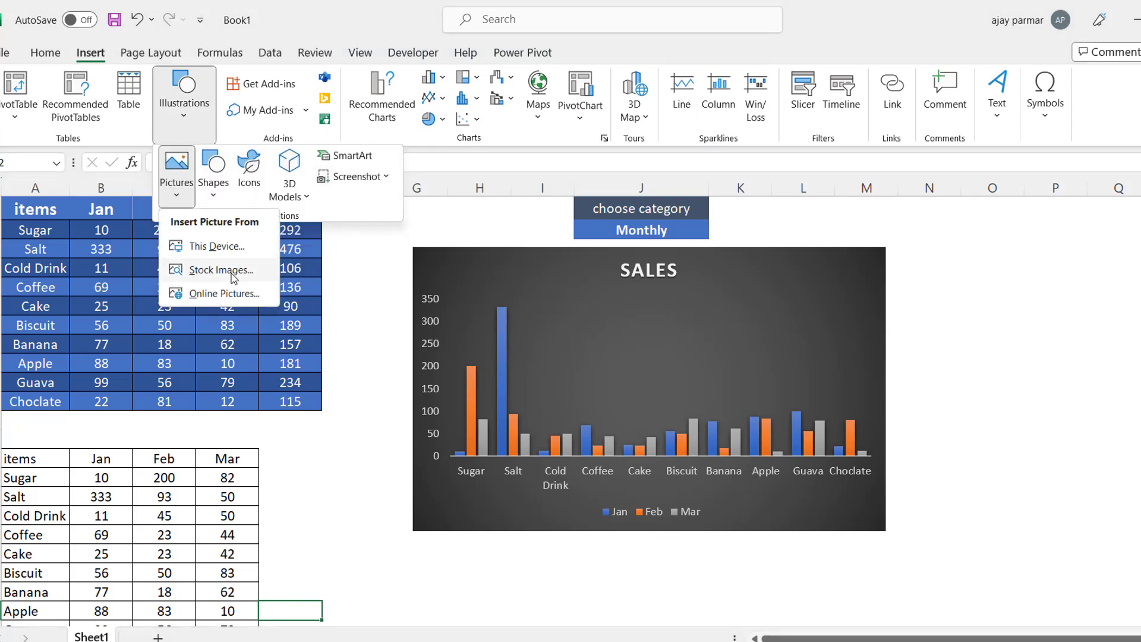
pyautogui.click(211, 246)
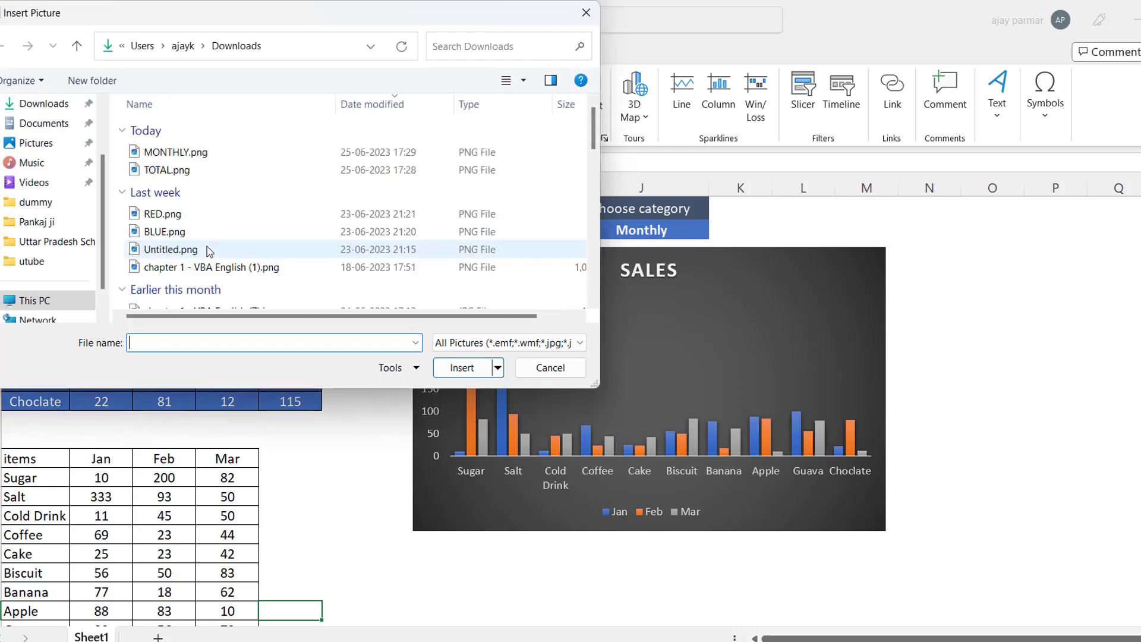
pyautogui.click(161, 155)
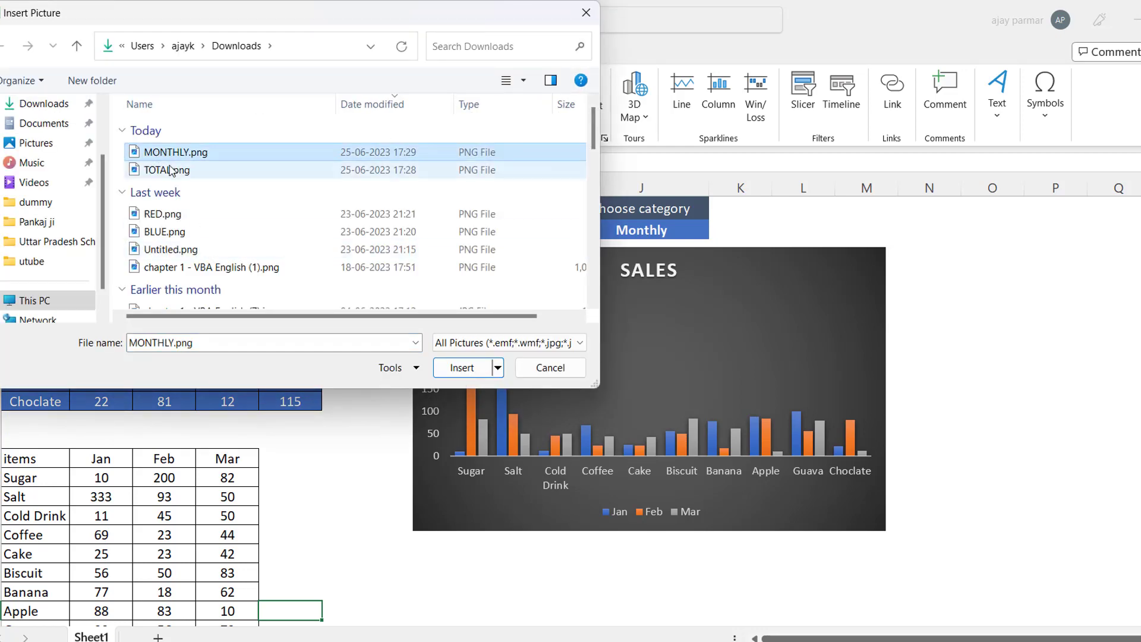
pyautogui.keyDown('ctrl'); pyautogui.click(171, 171); pyautogui.keyUp('ctrl')
pyautogui.click(467, 369)
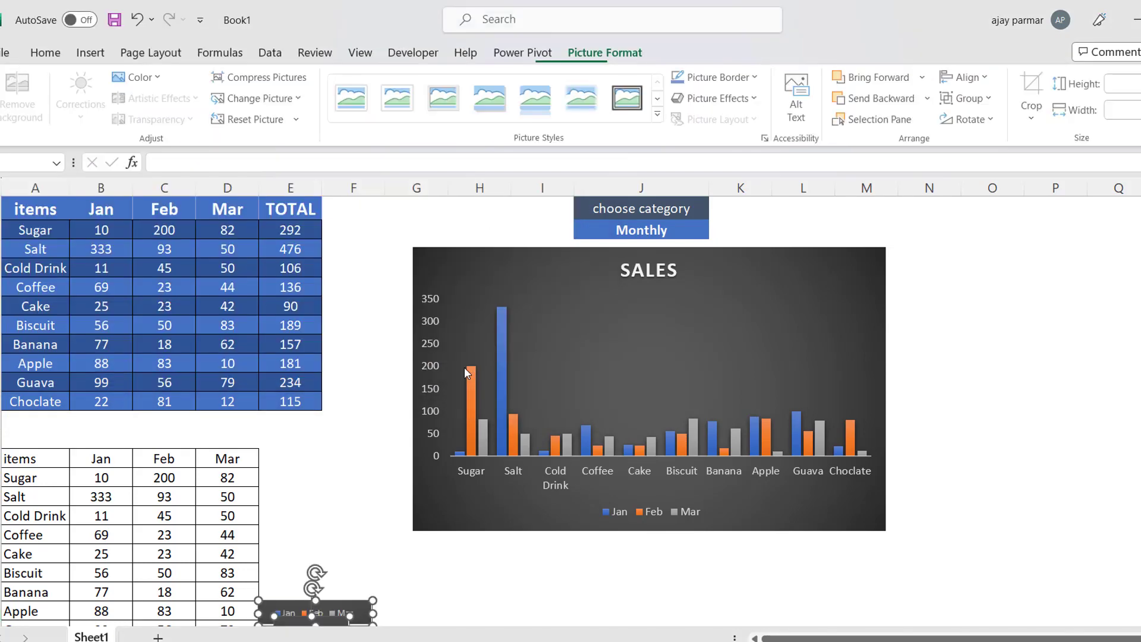
pyautogui.click(481, 594)
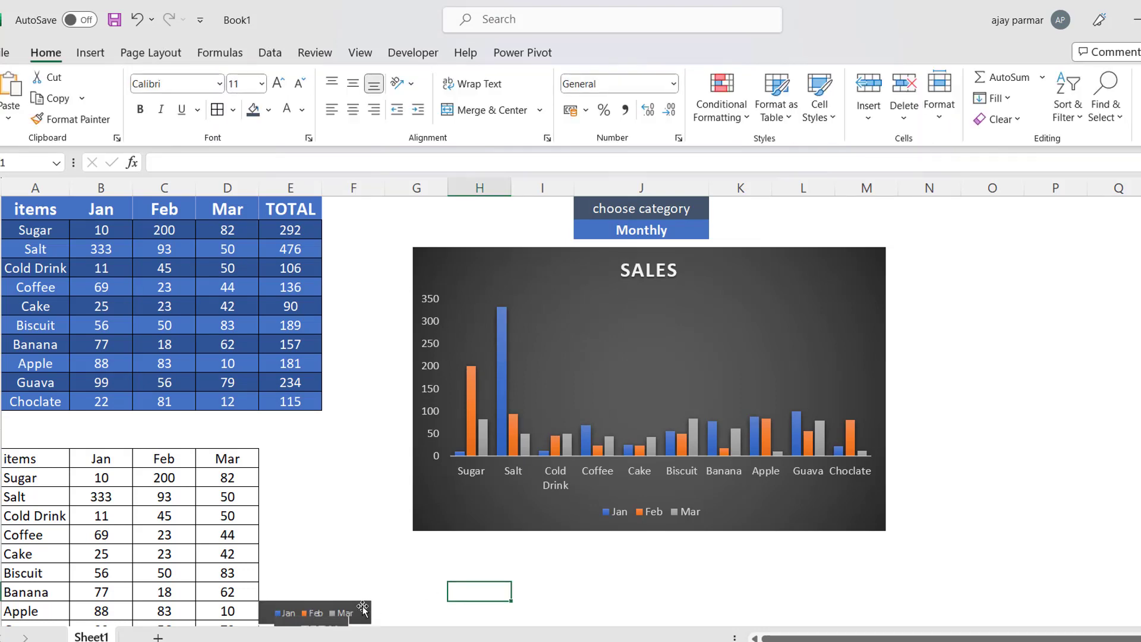
# Move both legend pictures right of the chart, with TOTAL just below Jan/Feb/Mar
pyautogui.moveTo(361, 609)
pyautogui.mouseDown()
pyautogui.moveTo(630, 555)
pyautogui.moveTo(1092, 520)
pyautogui.moveTo(1128, 290)
pyautogui.mouseUp()
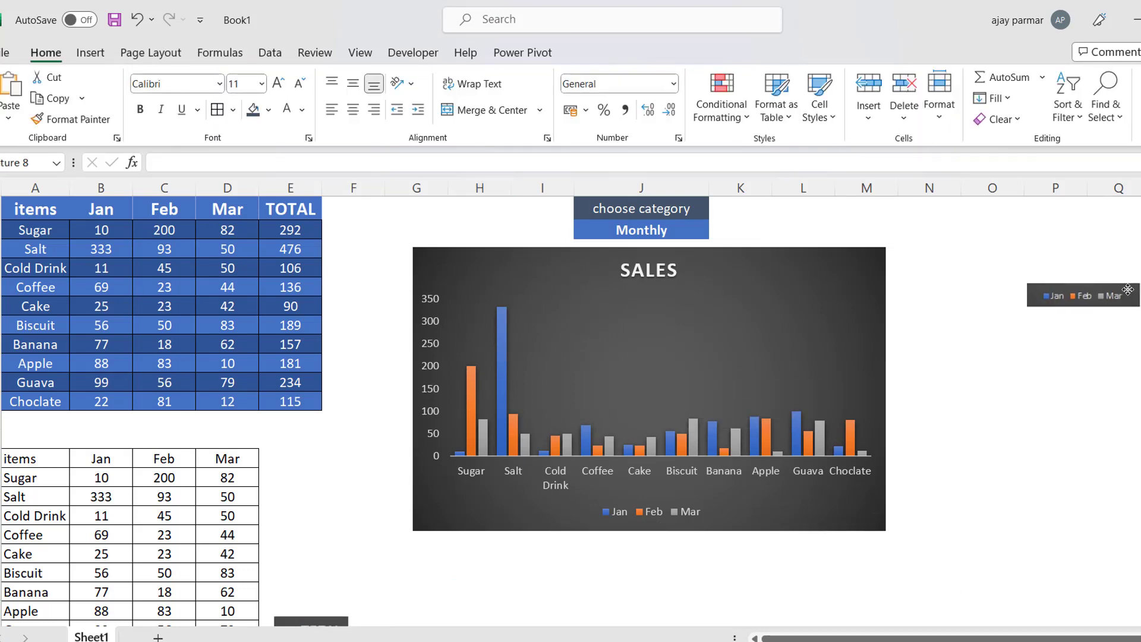
pyautogui.moveTo(324, 624); pyautogui.dragTo(1093, 316)
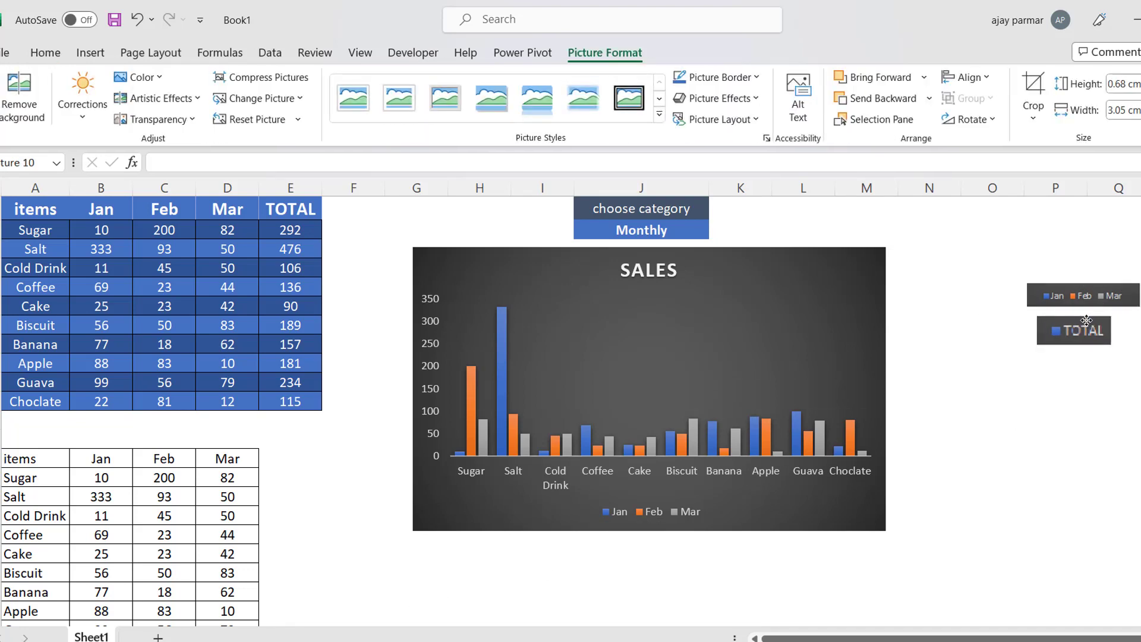
pyautogui.moveTo(1093, 317); pyautogui.dragTo(1078, 317)
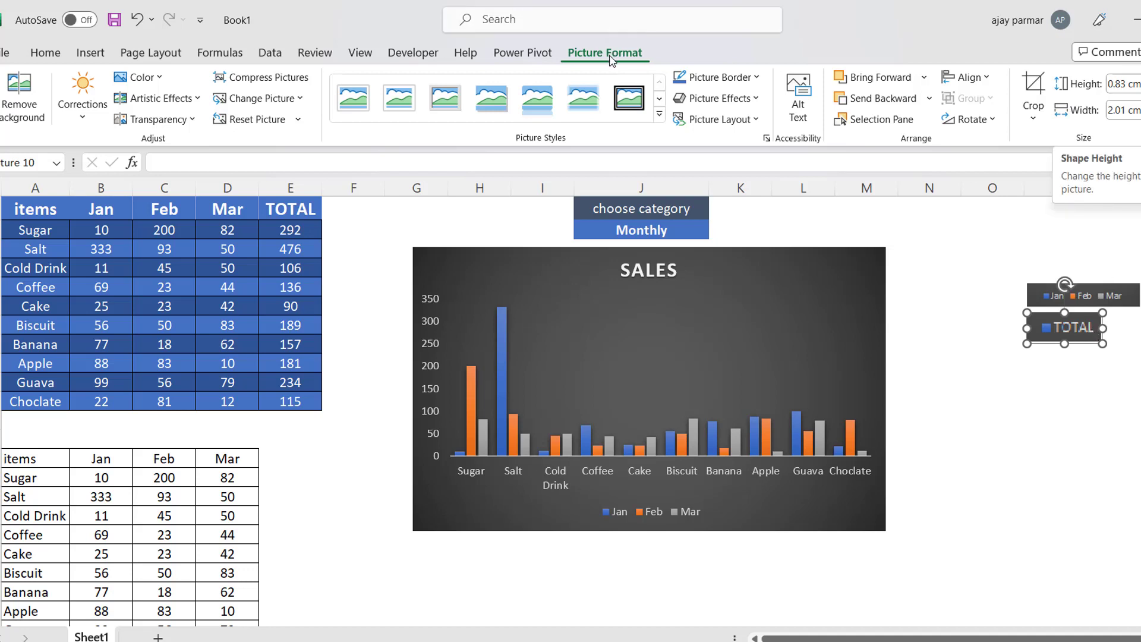
pyautogui.click(630, 101)
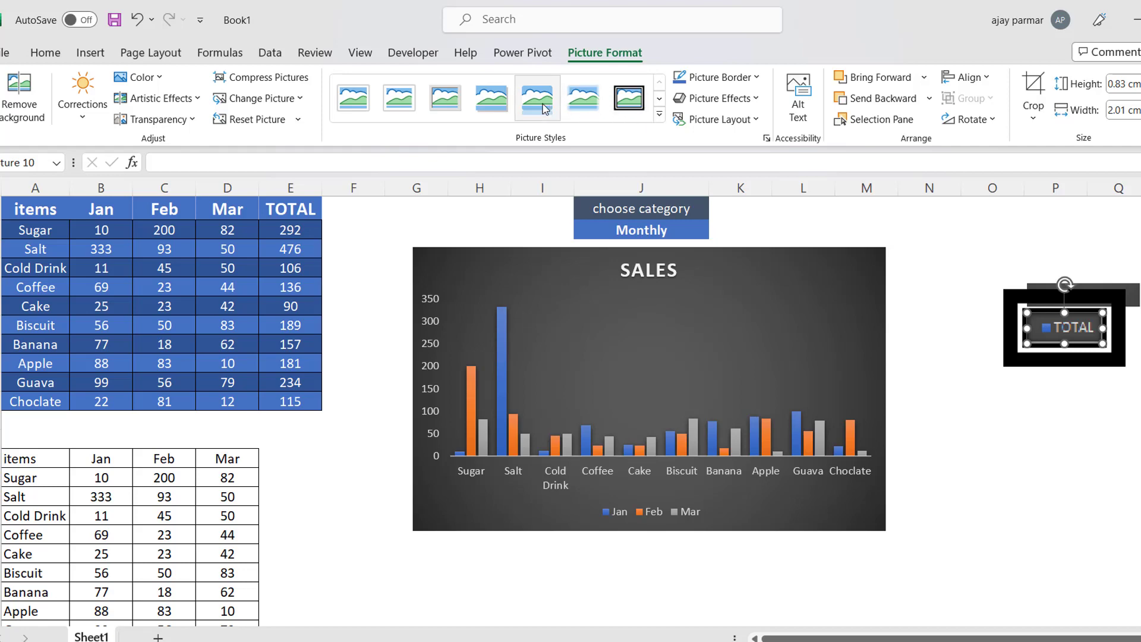
pyautogui.hotkey('ctrl', 'z')
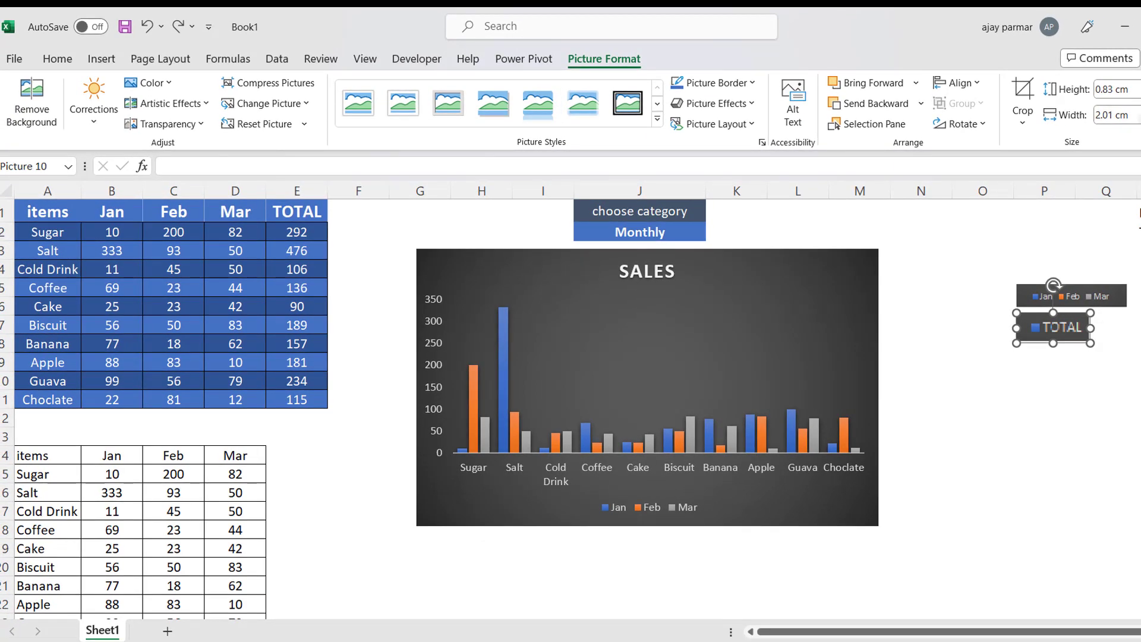
# Shrink the TOTAL picture and shift the Jan/Feb/Mar legend up and right
pyautogui.moveTo(1090, 343)
pyautogui.mouseDown()
pyautogui.moveTo(1070, 335)
pyautogui.moveTo(1087, 343)
pyautogui.mouseUp()
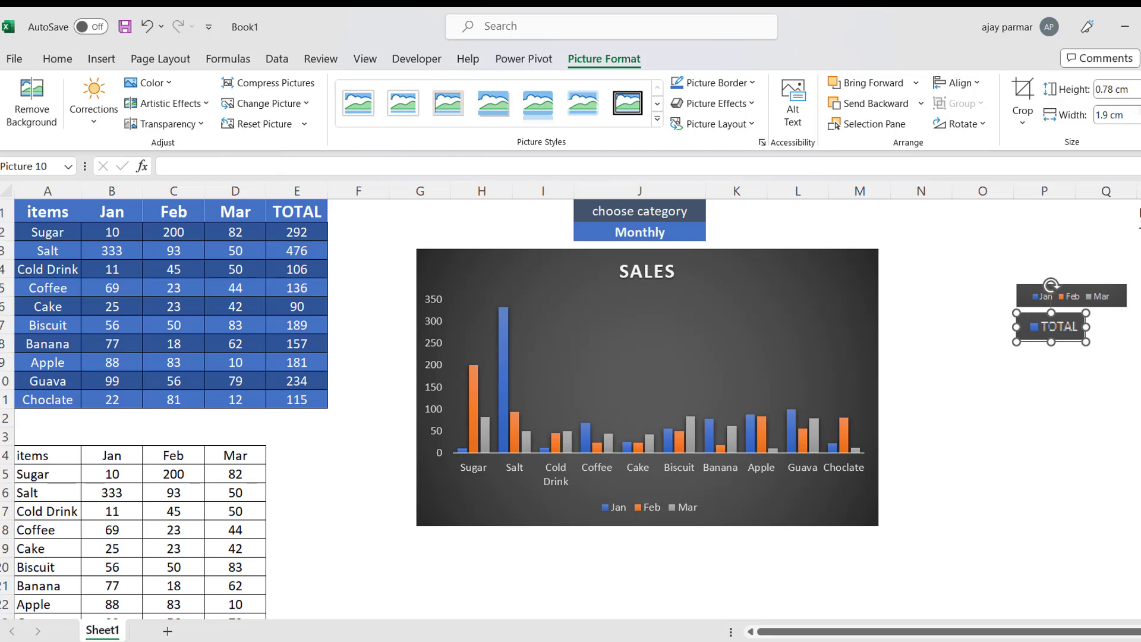
pyautogui.moveTo(1087, 342); pyautogui.dragTo(1068, 334)
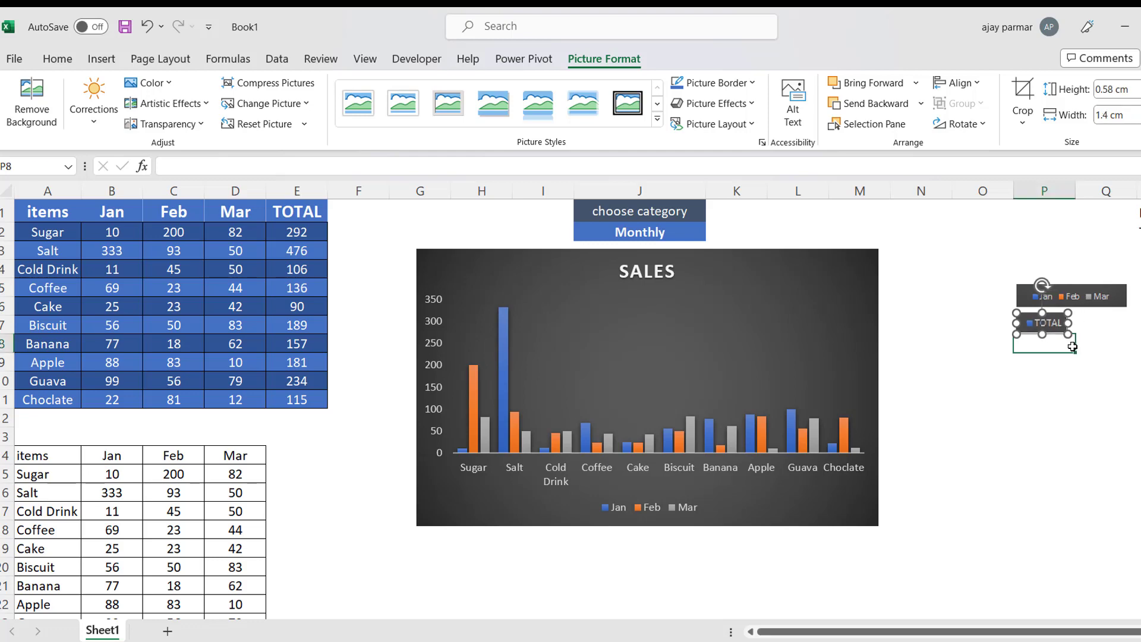
pyautogui.click(1009, 432)
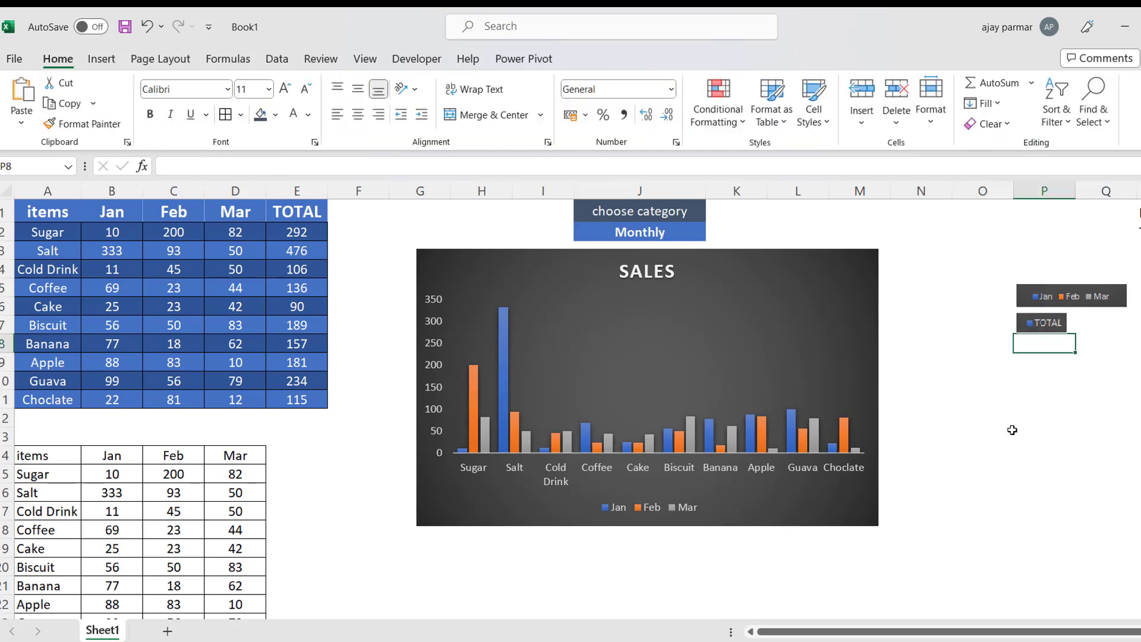
pyautogui.click(1133, 220)
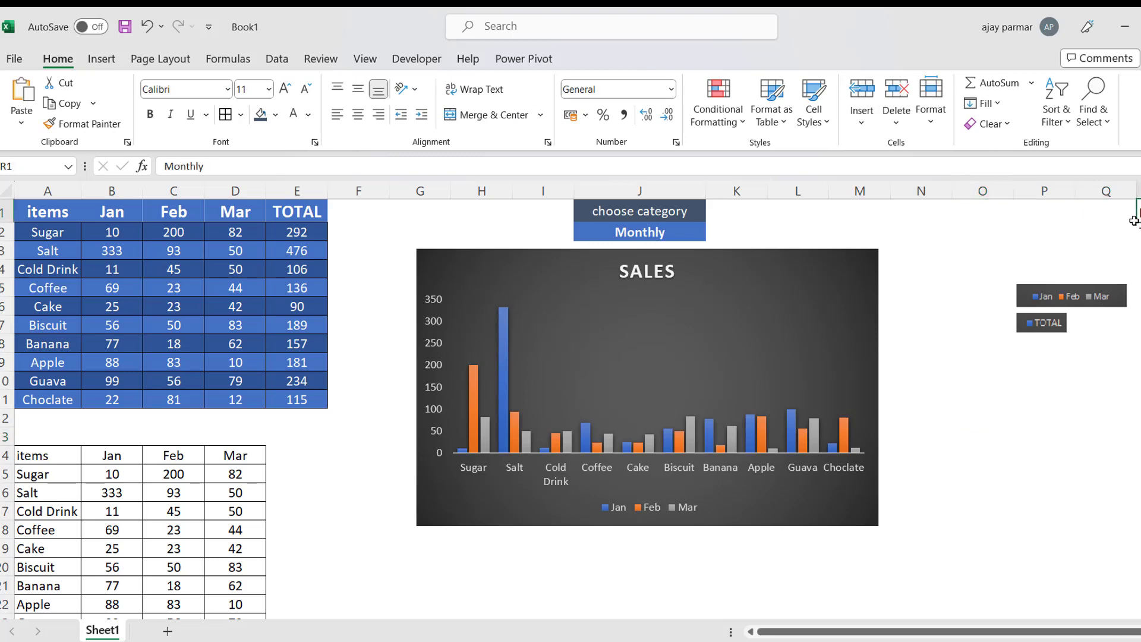
pyautogui.click(1134, 220)
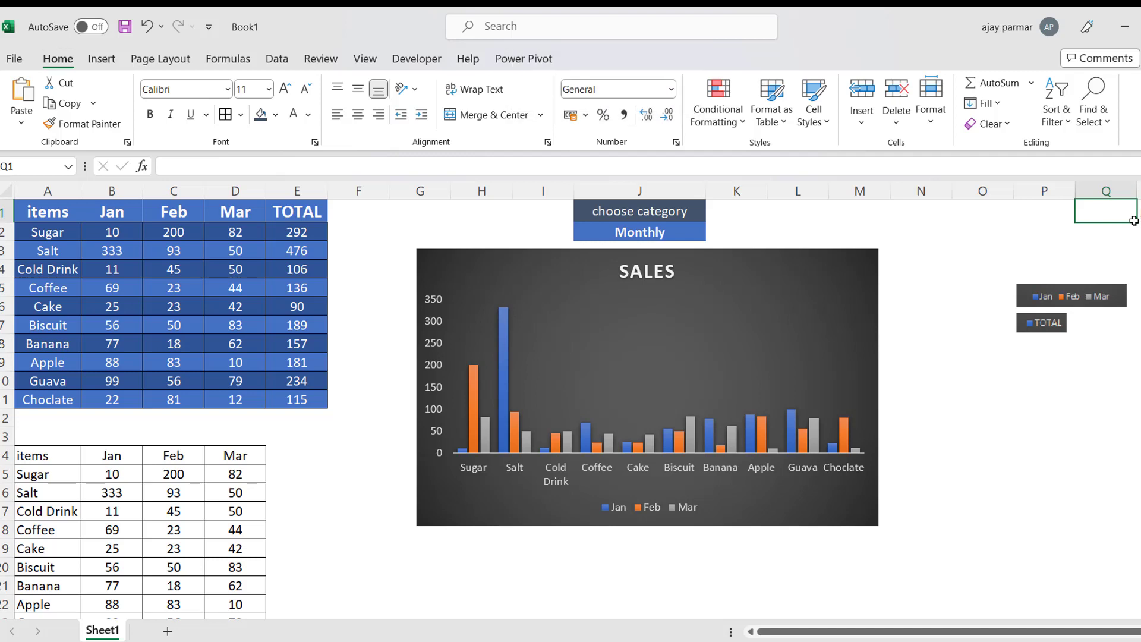
pyautogui.click(1079, 359)
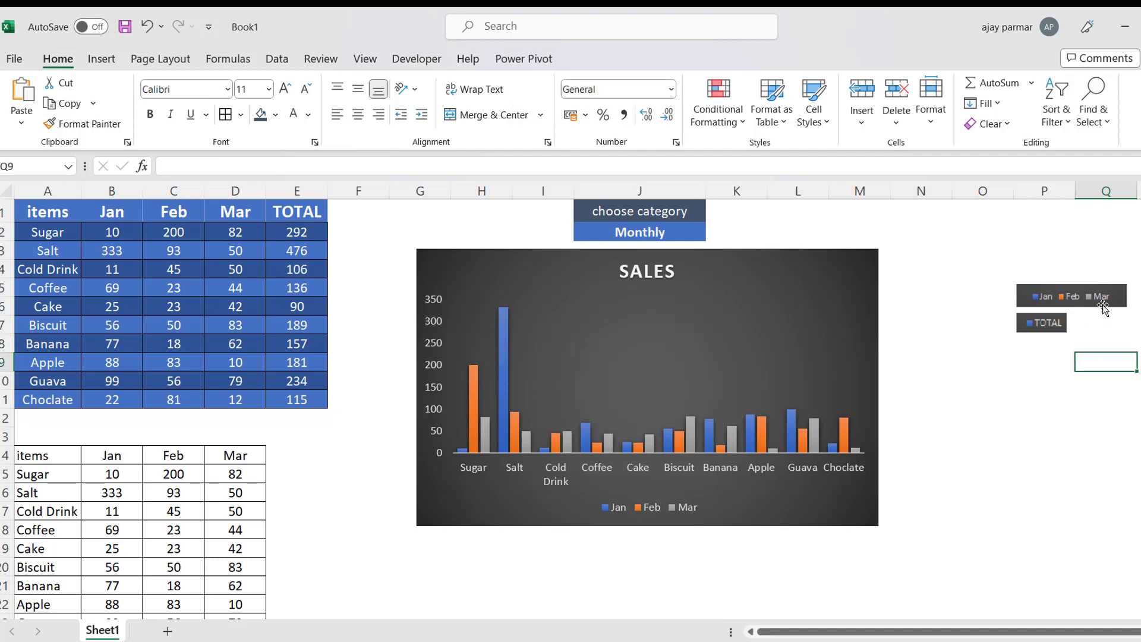
pyautogui.moveTo(1103, 306); pyautogui.dragTo(1122, 285)
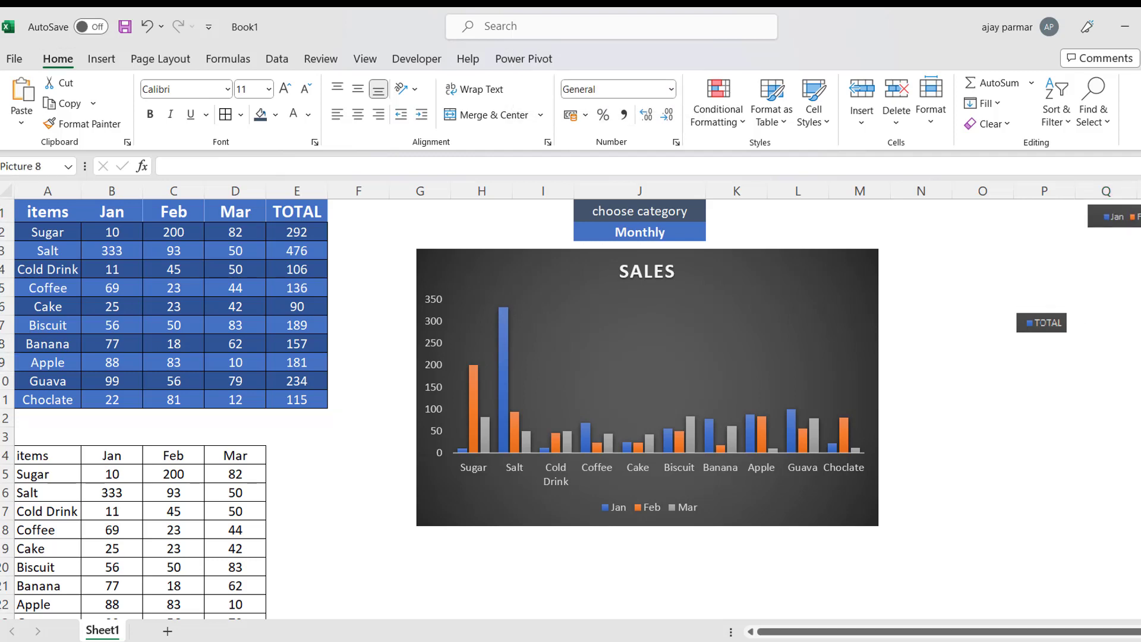
pyautogui.click(1084, 209)
pyautogui.moveTo(1137, 193); pyautogui.dragTo(1140, 193)
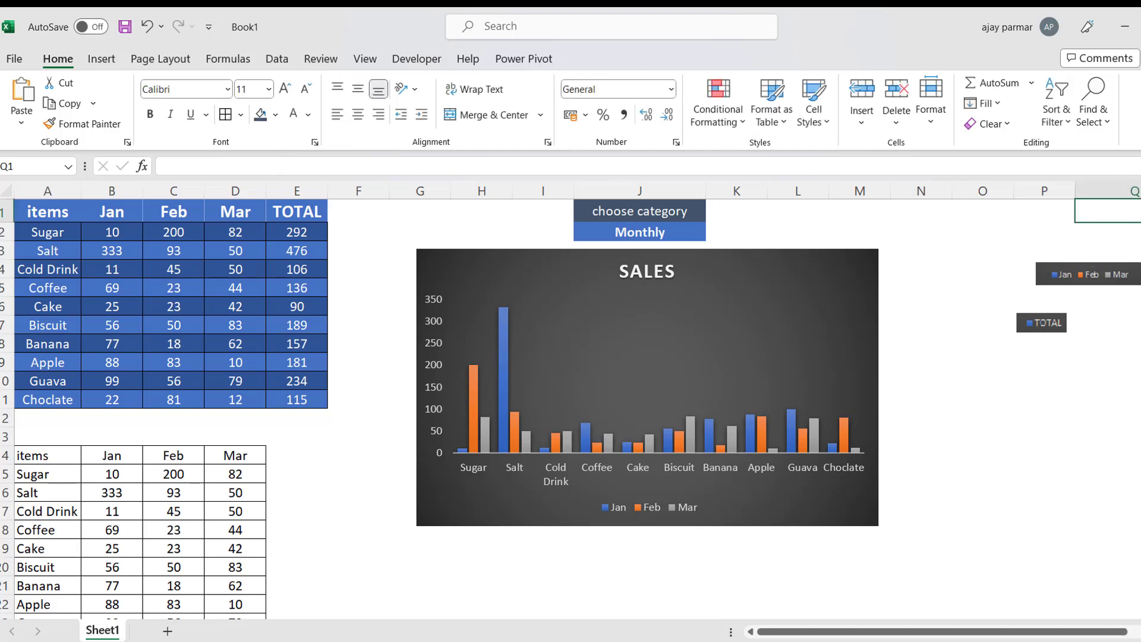
# Place the Jan/Feb/Mar legend at Q1 with the TOTAL picture directly beneath it
pyautogui.moveTo(1108, 276); pyautogui.dragTo(1140, 213)
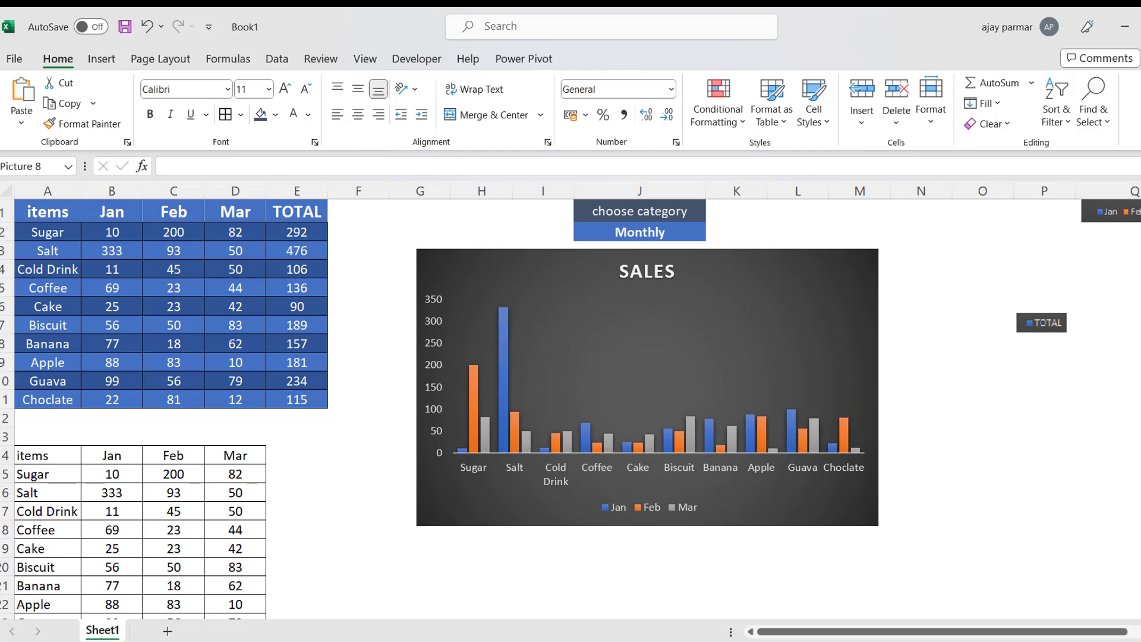
pyautogui.moveTo(1052, 327); pyautogui.dragTo(1137, 241)
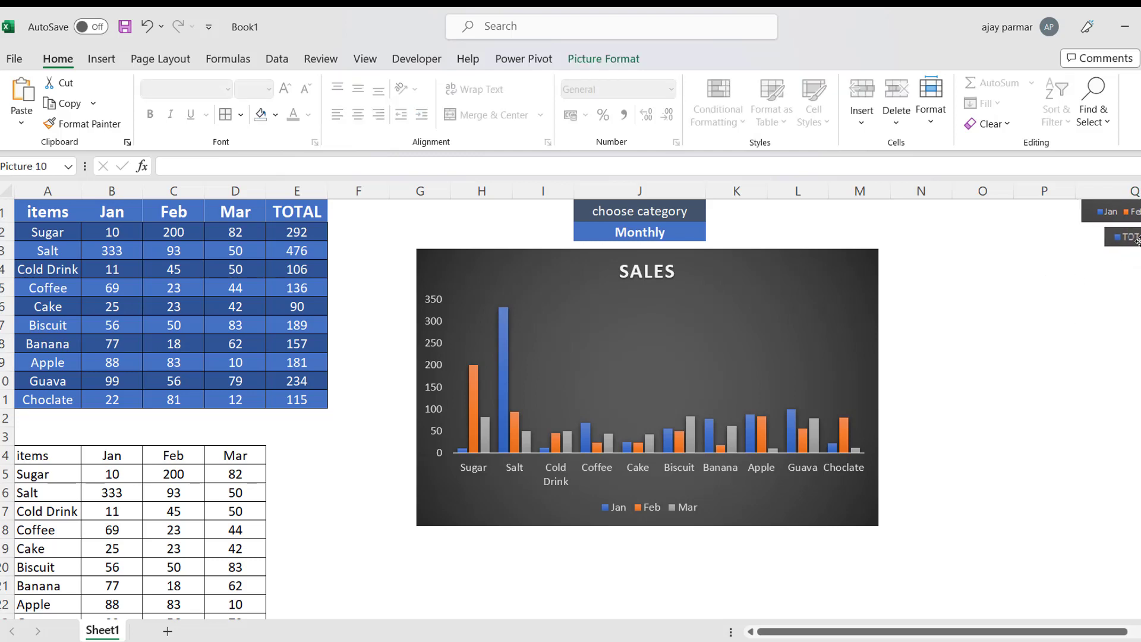
pyautogui.click(1071, 242)
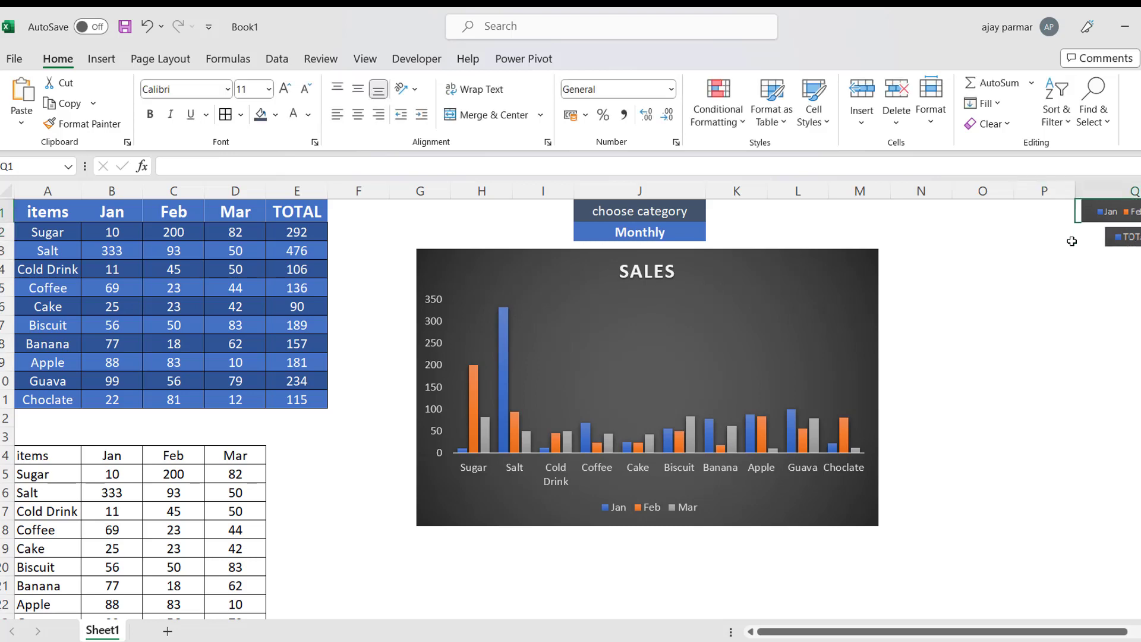
pyautogui.moveTo(1072, 241); pyautogui.dragTo(1072, 242)
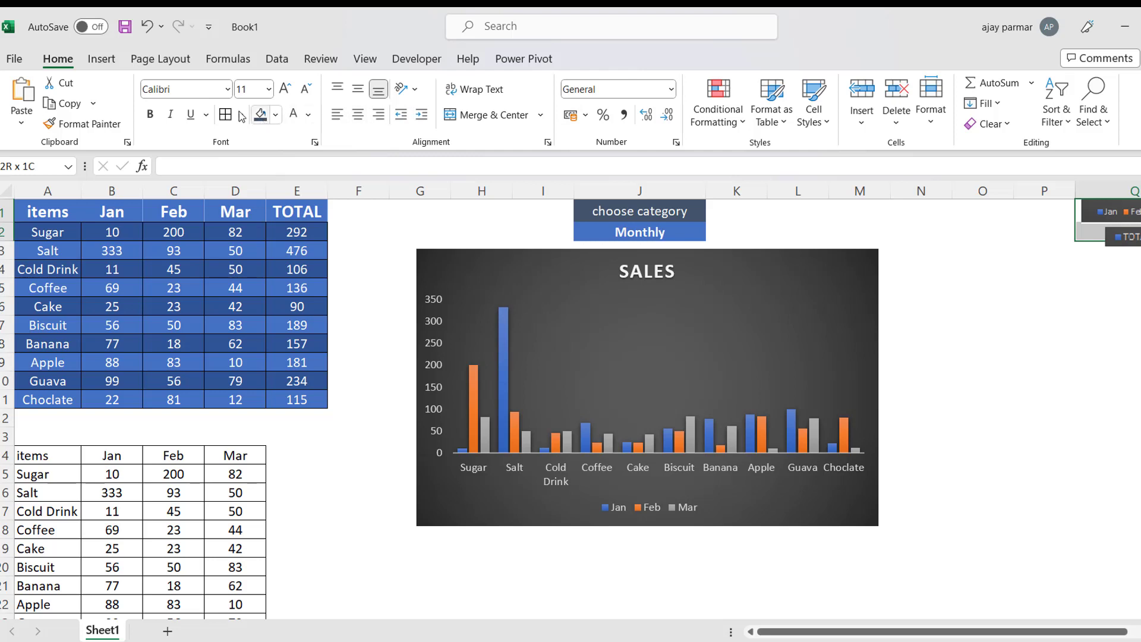
pyautogui.click(1104, 320)
pyautogui.click(1137, 242)
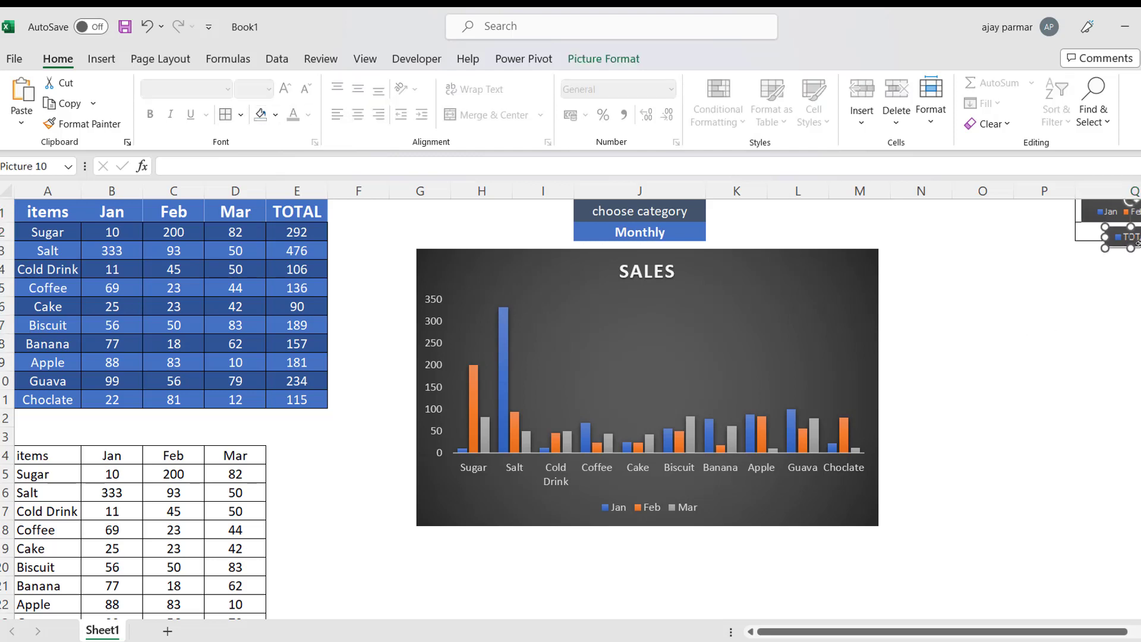
pyautogui.moveTo(1138, 243); pyautogui.dragTo(1139, 239)
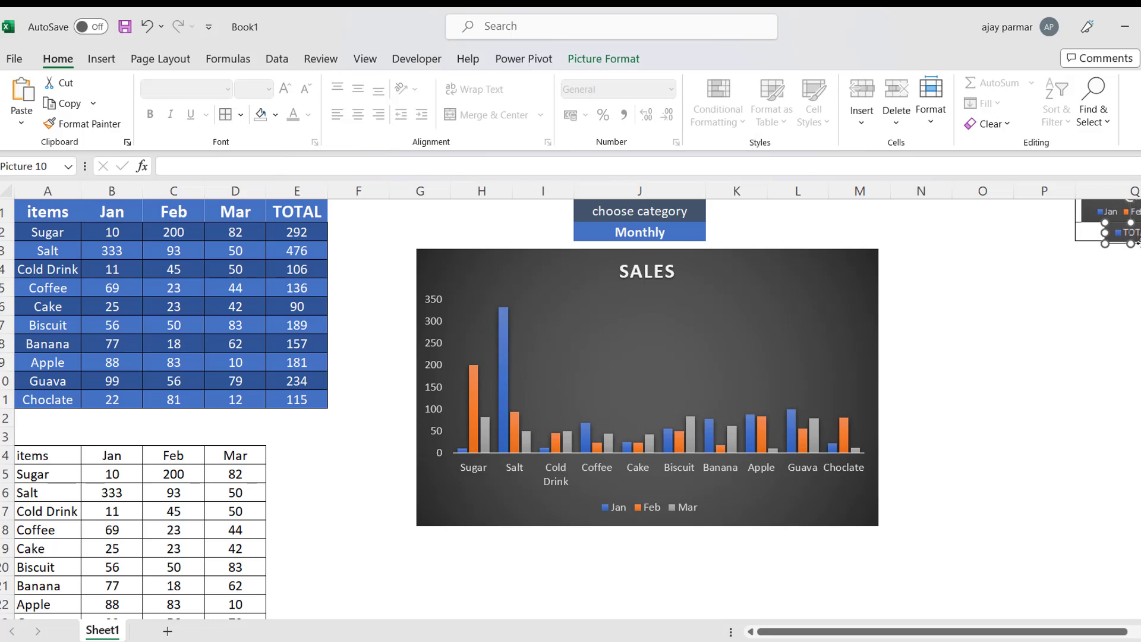
# Shrink TOTAL to fit under the legend and set the legend height to 0.6 cm
pyautogui.click(603, 58)
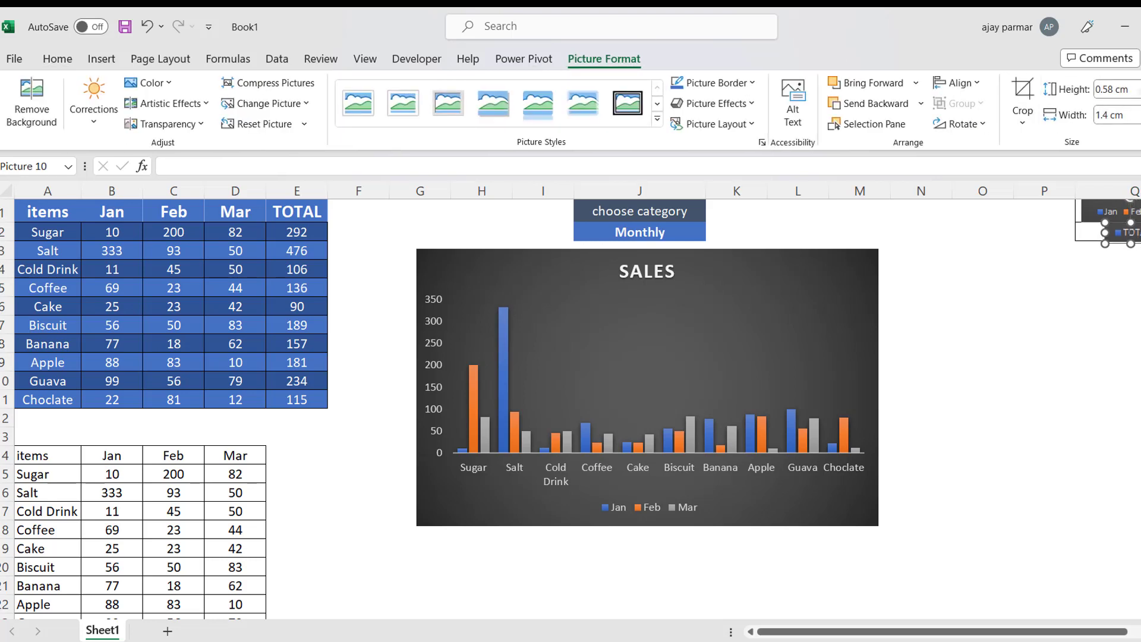
pyautogui.moveTo(1131, 243); pyautogui.dragTo(1127, 241)
pyautogui.click(1049, 384)
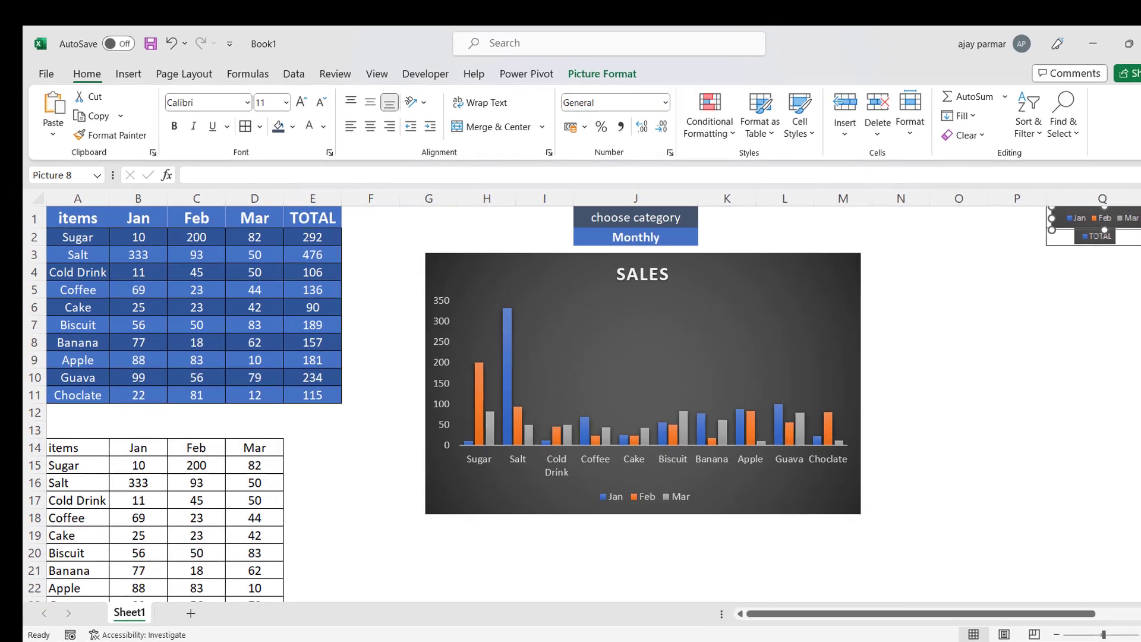
pyautogui.click(1103, 111)
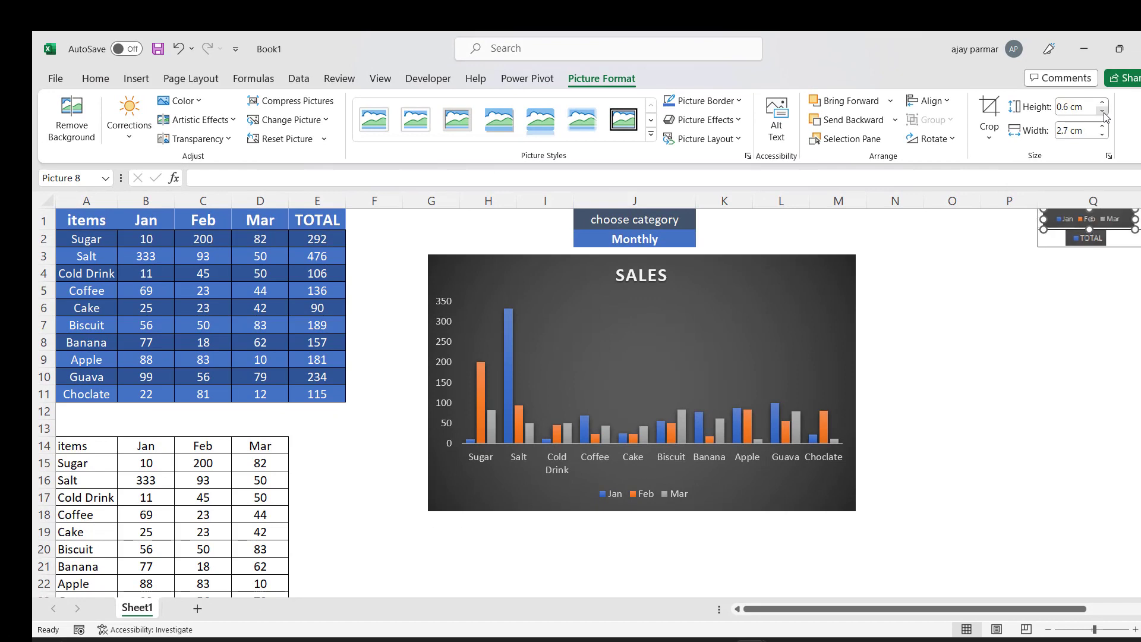
pyautogui.click(1019, 346)
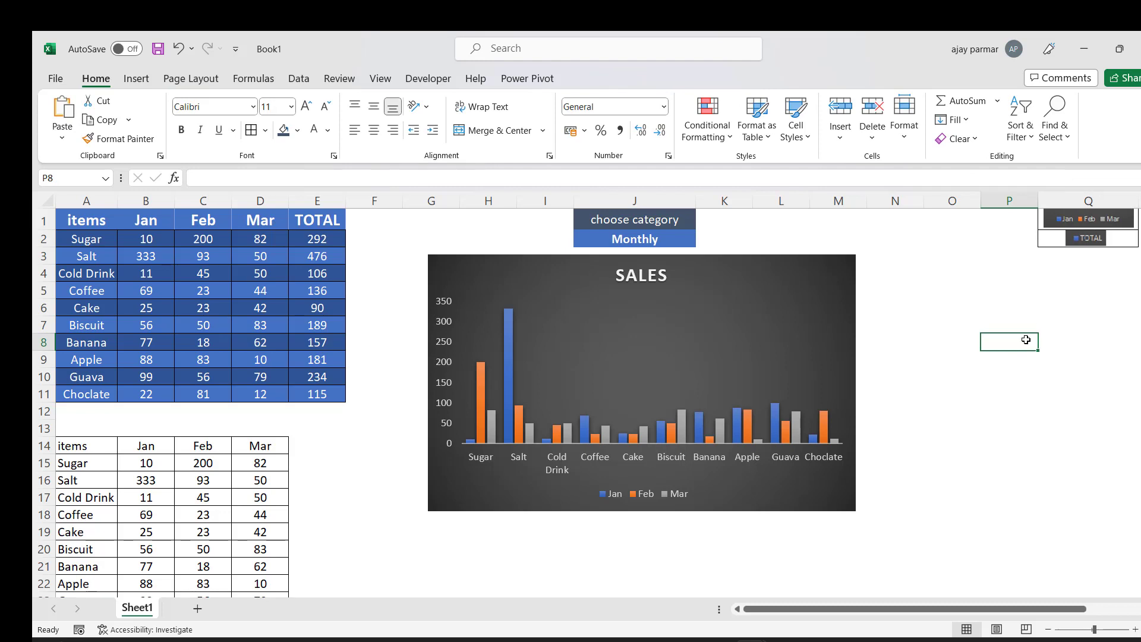
pyautogui.moveTo(1138, 197); pyautogui.dragTo(1134, 205)
pyautogui.click(1091, 387)
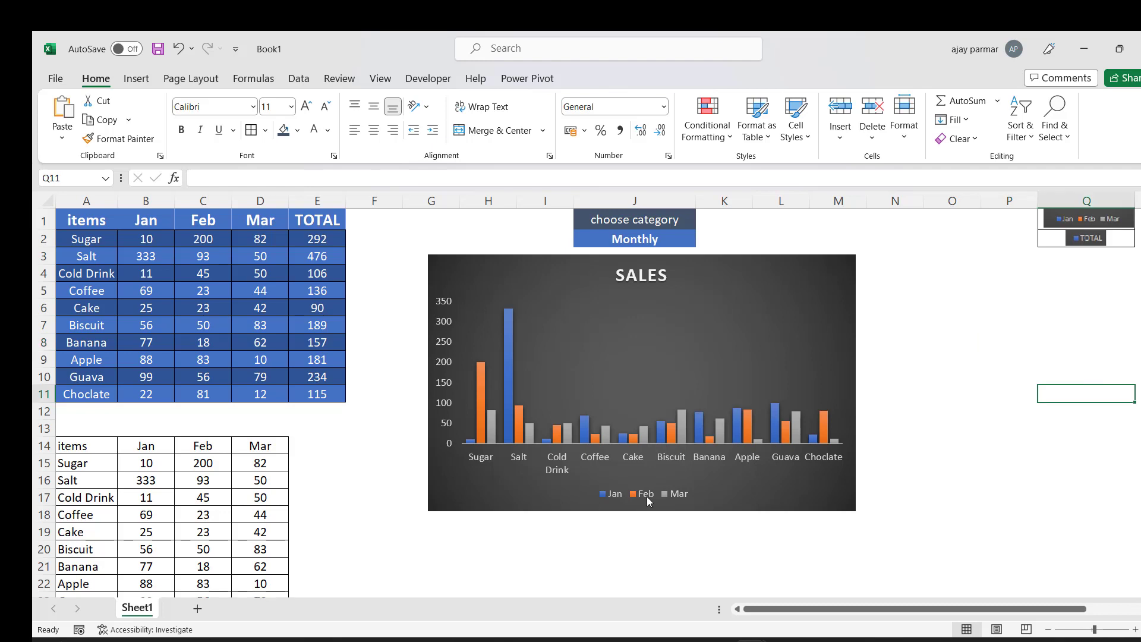
pyautogui.click(1085, 219)
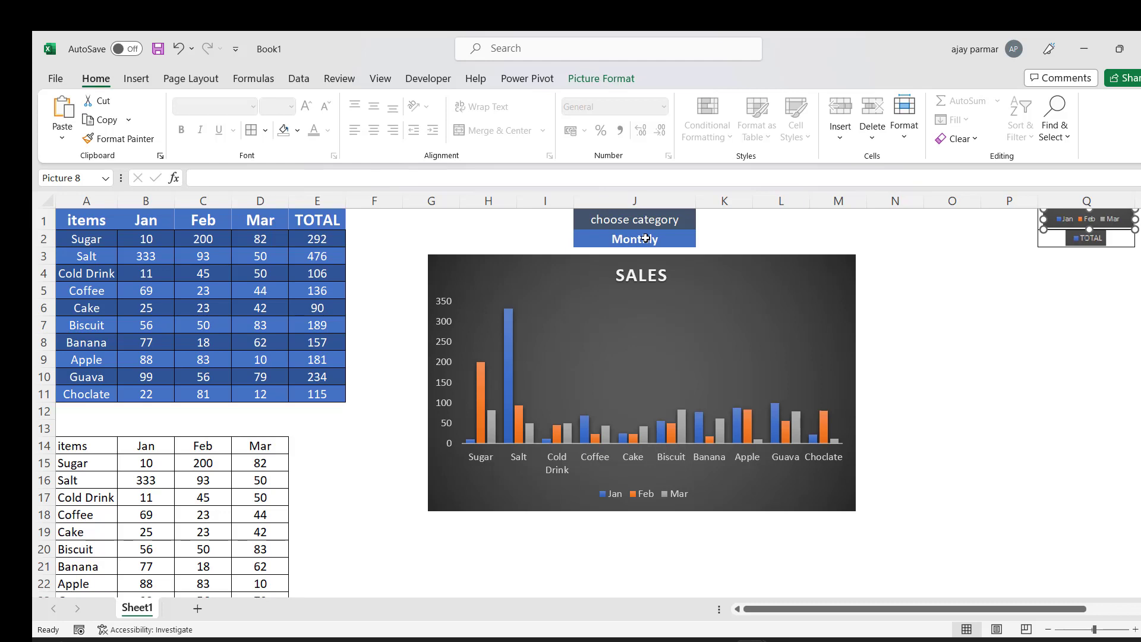
pyautogui.click(619, 239)
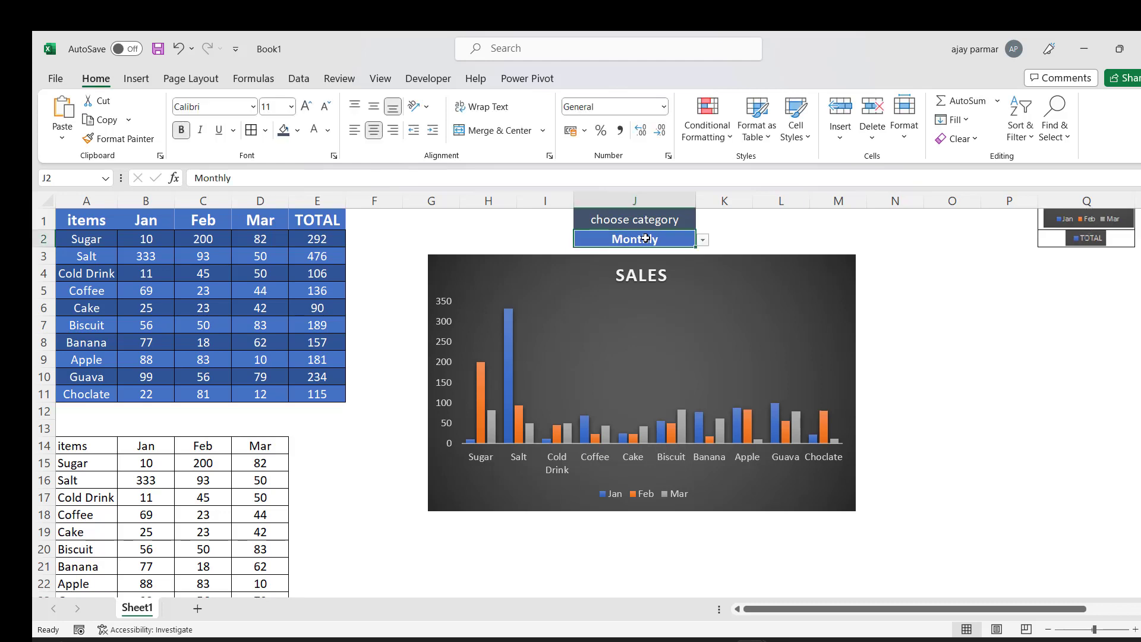
pyautogui.click(702, 240)
pyautogui.click(619, 267)
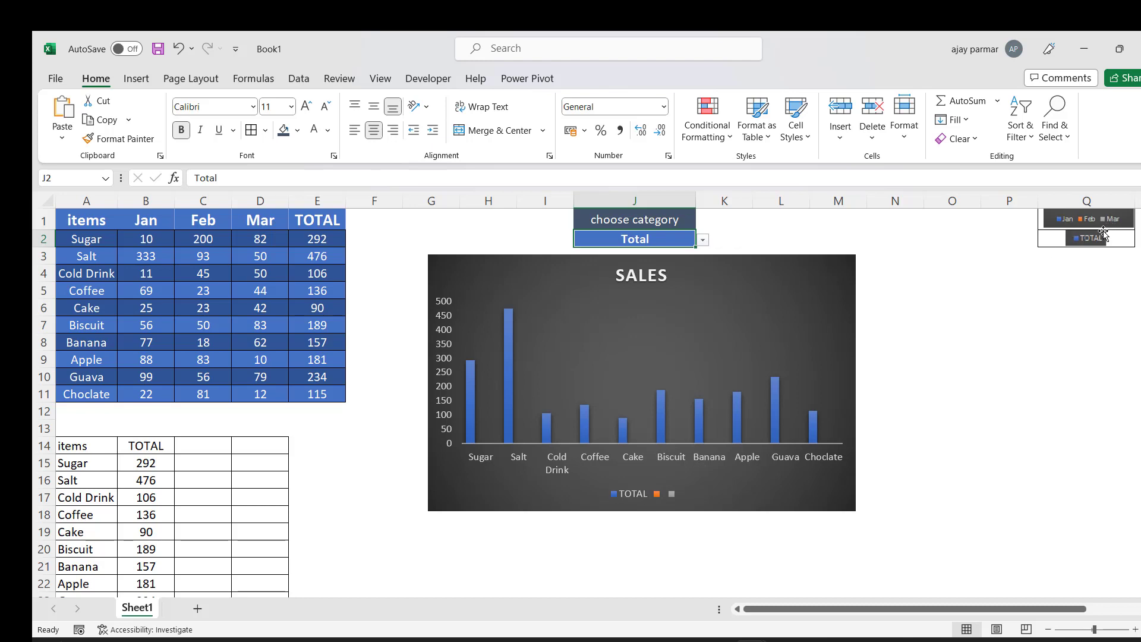
pyautogui.click(1070, 330)
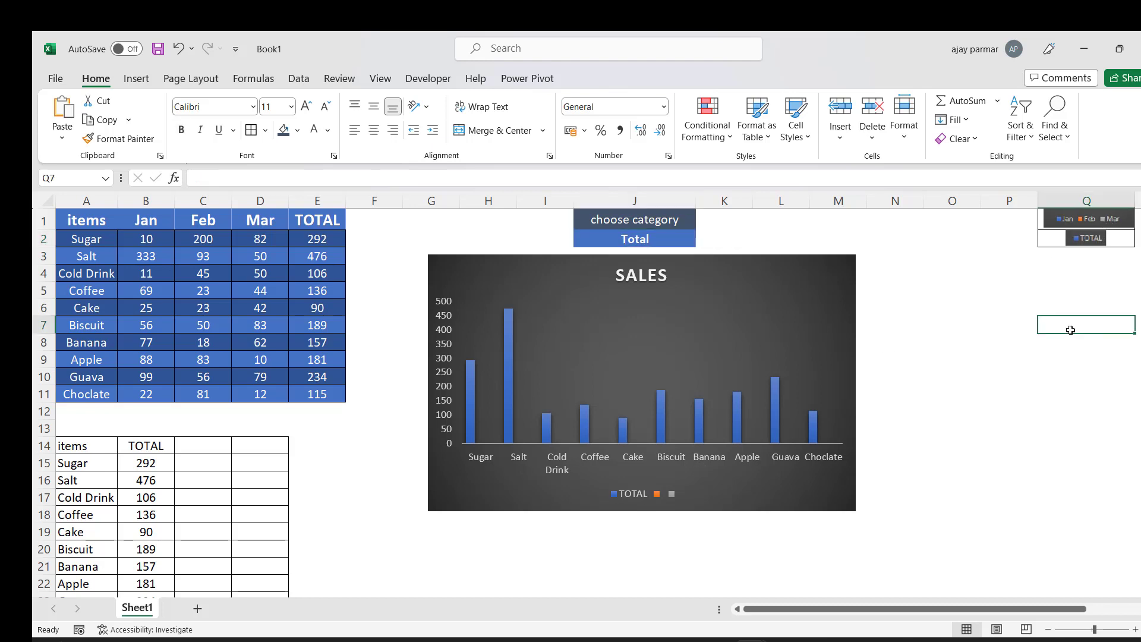
pyautogui.click(1018, 217)
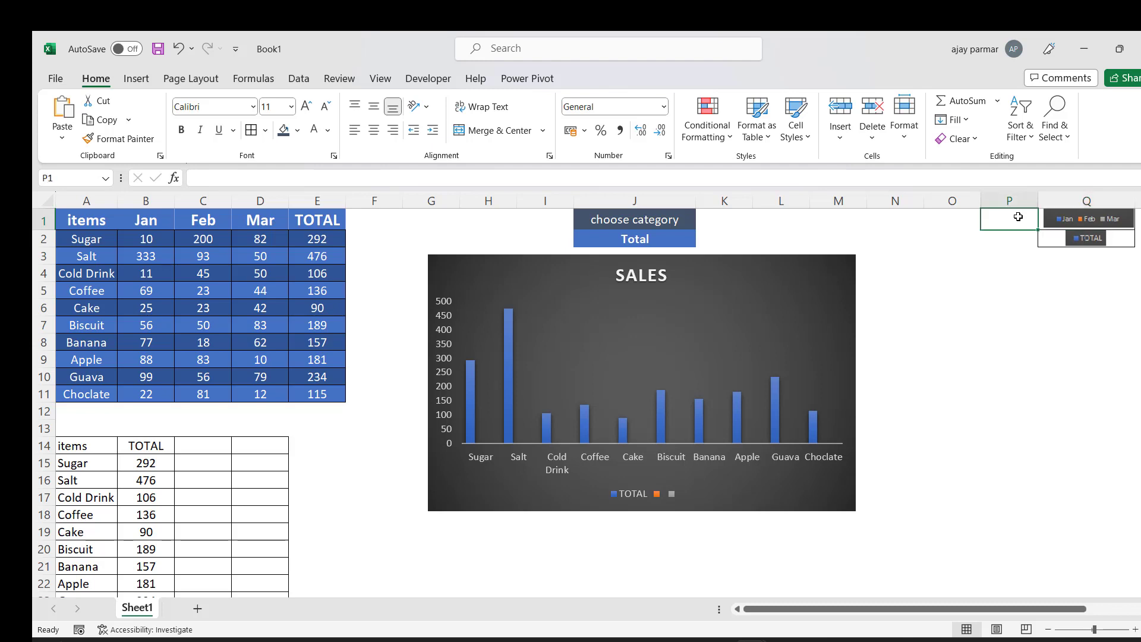
pyautogui.press('Down')
pyautogui.press('Down')
pyautogui.press('Down')
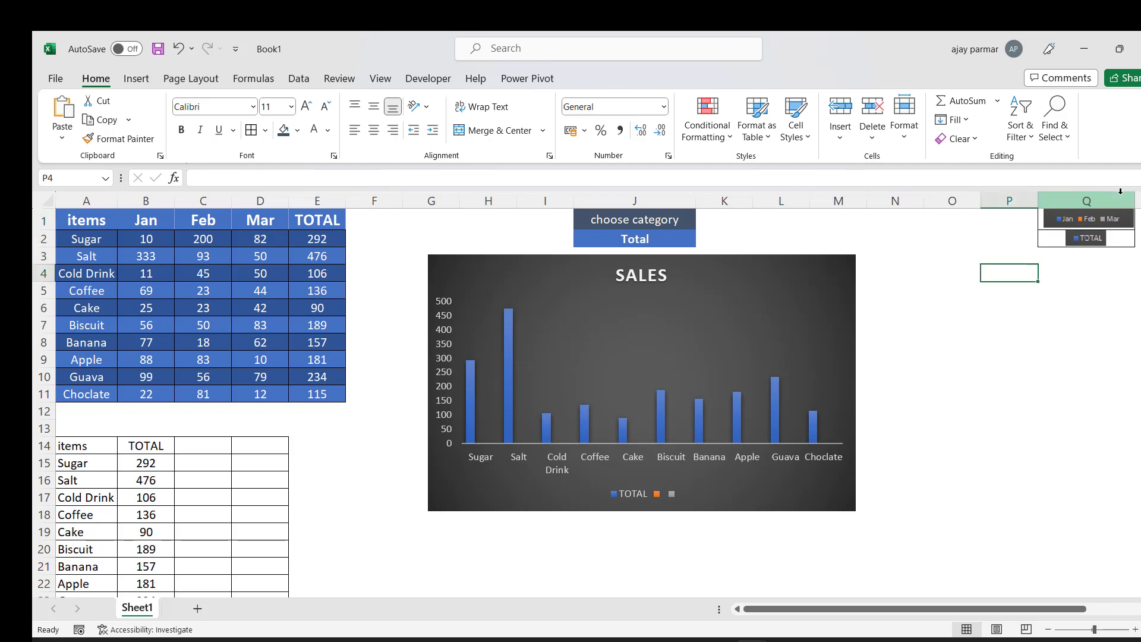
pyautogui.click(1007, 366)
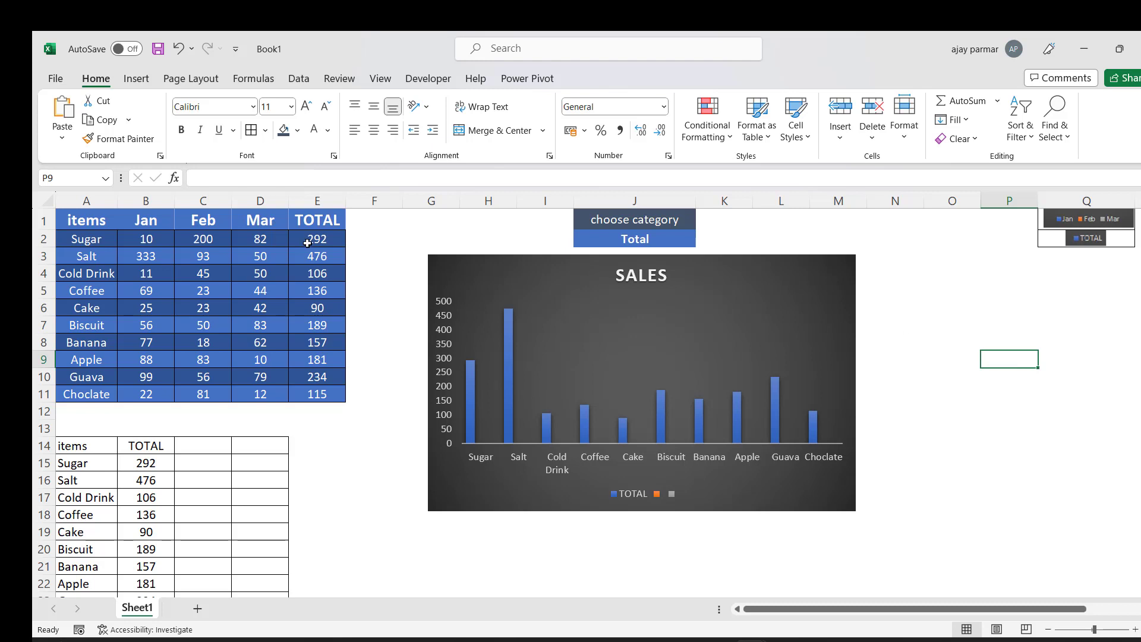
pyautogui.write('ITEM')
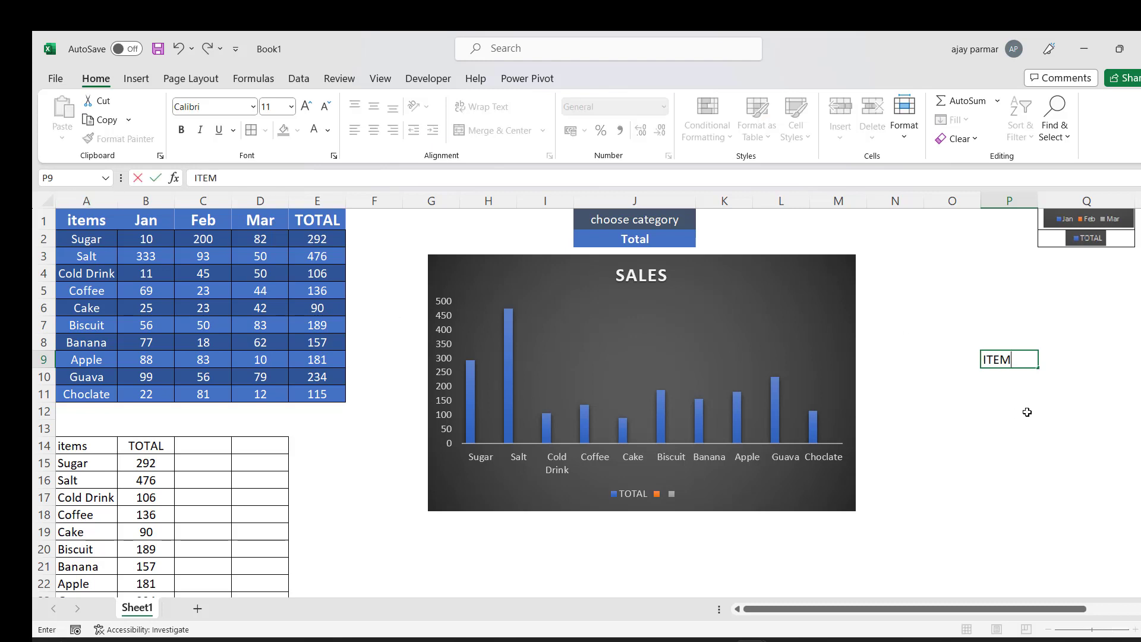
pyautogui.write('S')
pyautogui.press('Return')
pyautogui.write('SUGAR')
pyautogui.press('Tab')
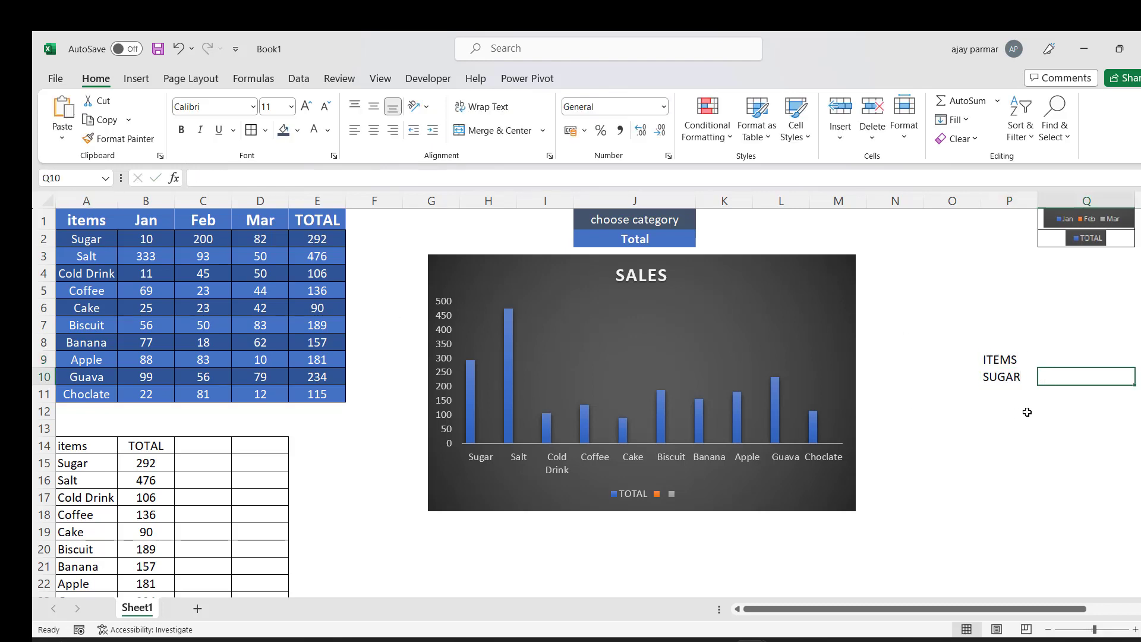
pyautogui.press('Up')
pyautogui.write('JAN')
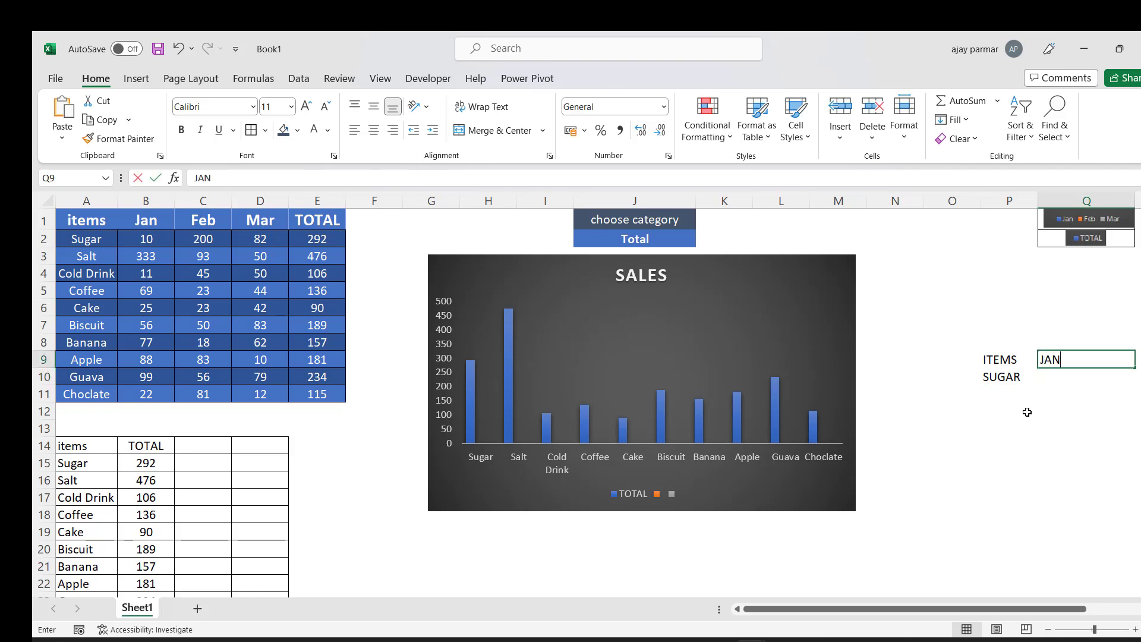
pyautogui.press('Return')
pyautogui.write('=VL')
pyautogui.press('Tab')
pyautogui.click(1009, 376)
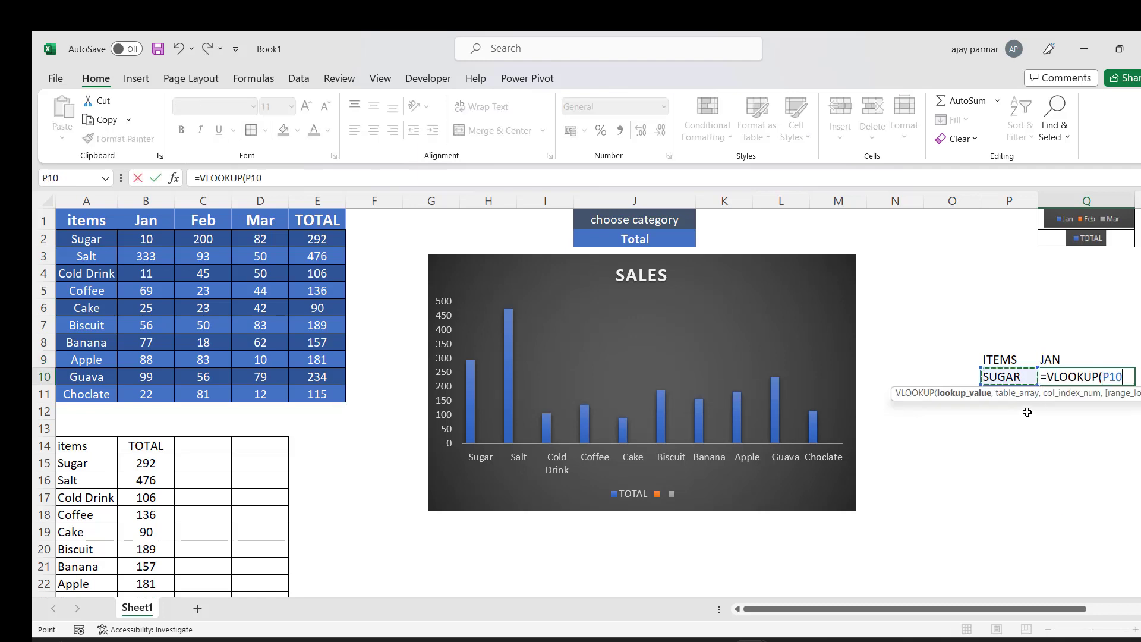
pyautogui.write(',')
pyautogui.click(86, 220)
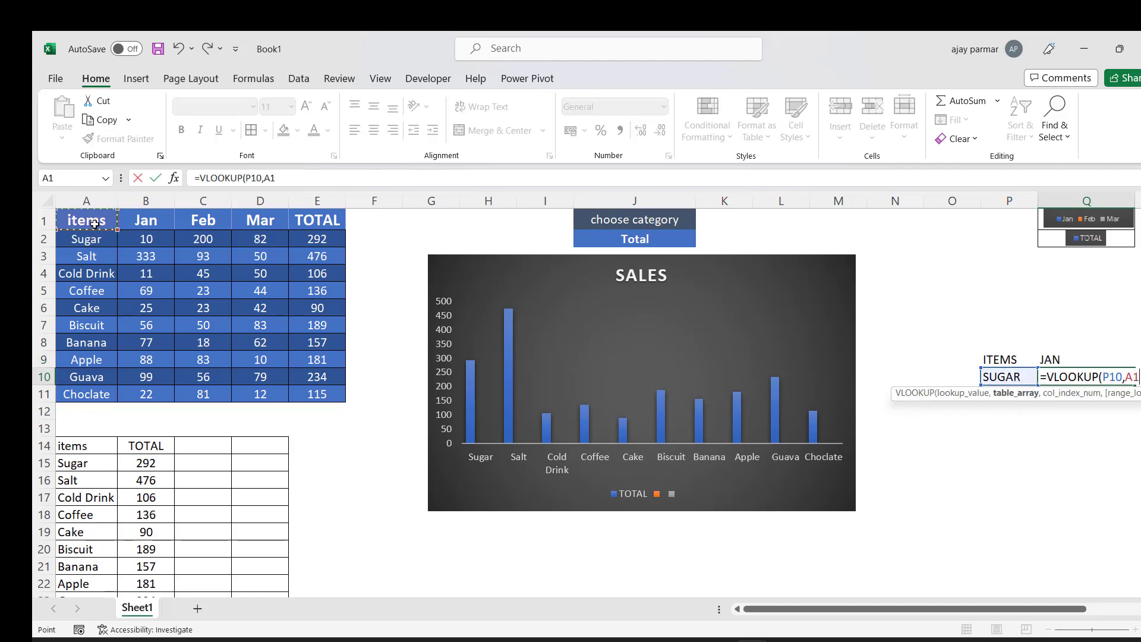
pyautogui.moveTo(150, 399); pyautogui.dragTo(148, 401)
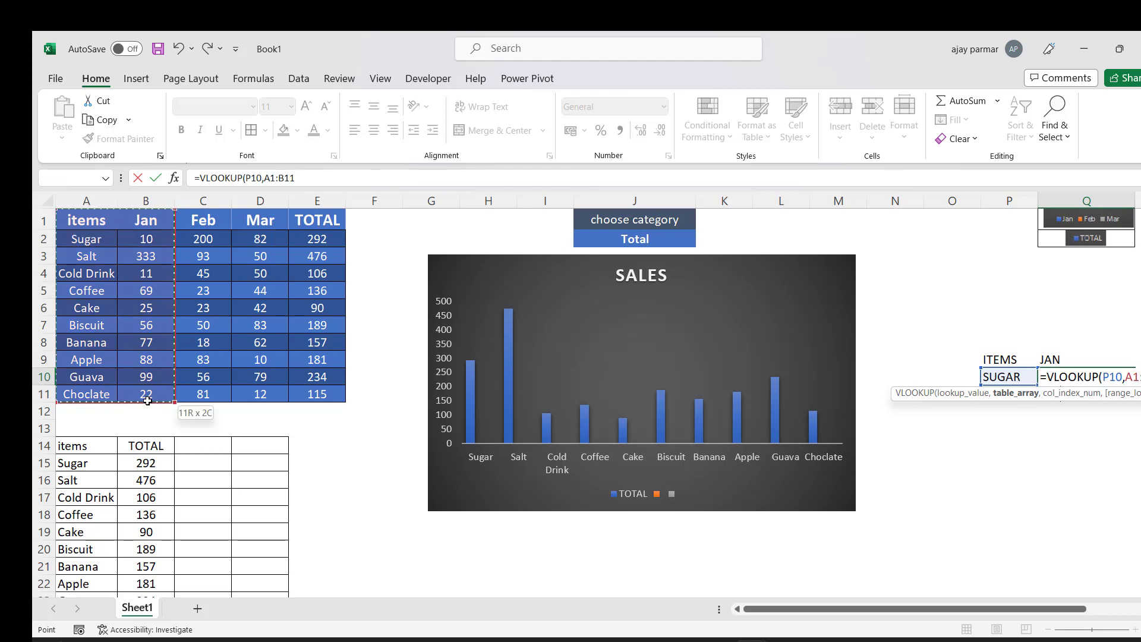
pyautogui.write(',2,0')
pyautogui.press('Return')
pyautogui.press('Up')
pyautogui.press('Left')
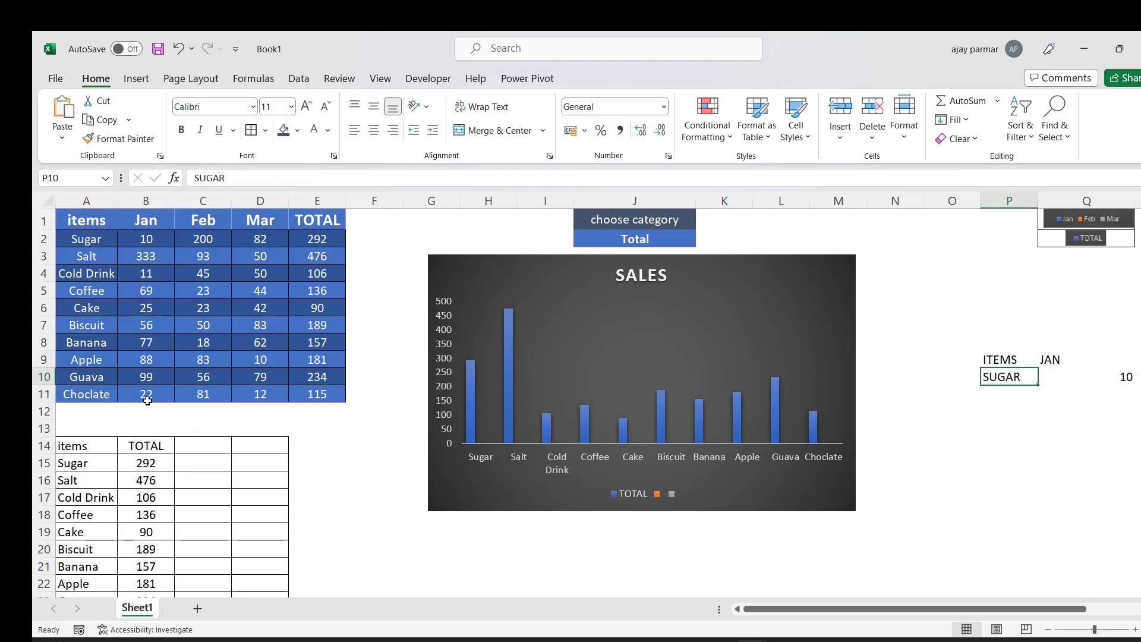
pyautogui.press('Up')
pyautogui.hotkey('shift', 'Right')
pyautogui.hotkey('shift', 'Down')
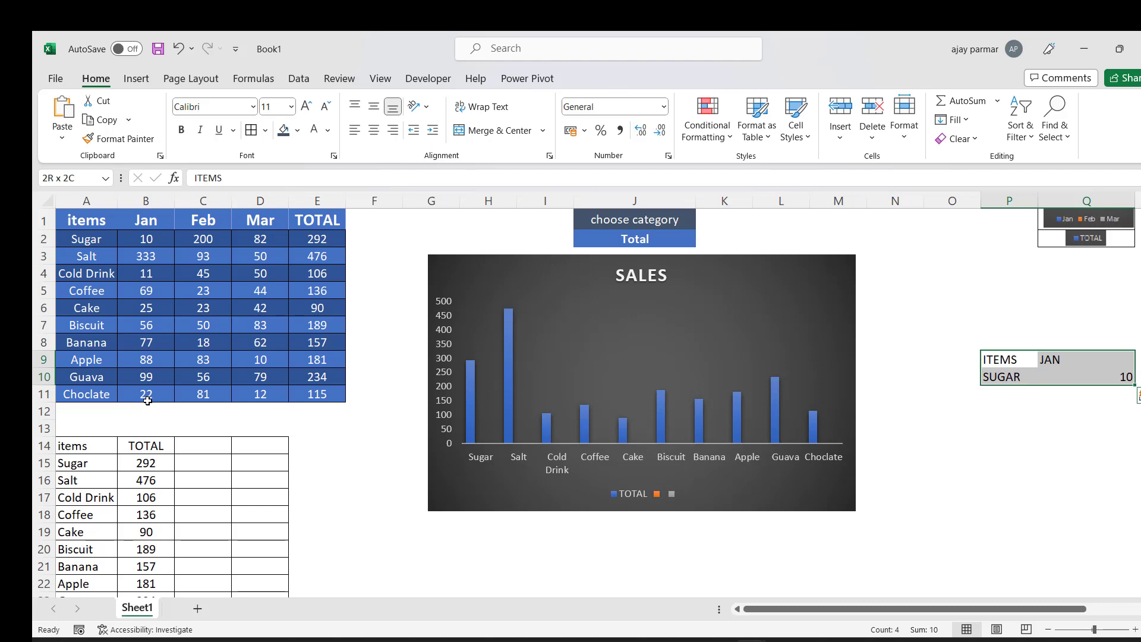
# Clear the practice lookup block and label cell O16 'Lookup picture'
pyautogui.press('Delete')
pyautogui.click(980, 482)
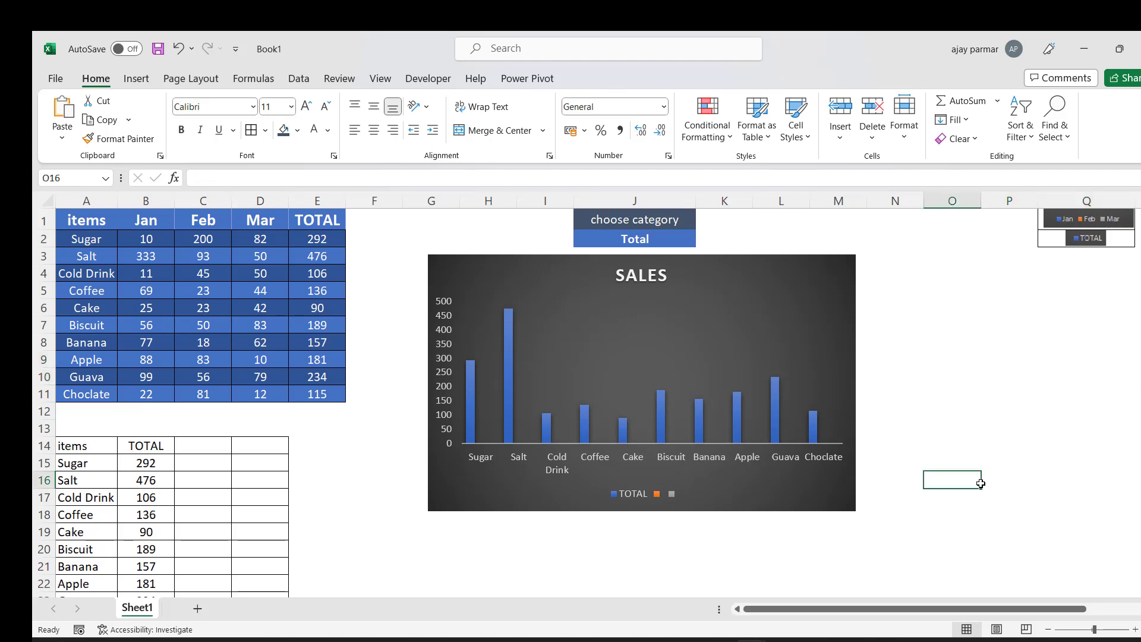
pyautogui.write('LL')
pyautogui.write('okup')
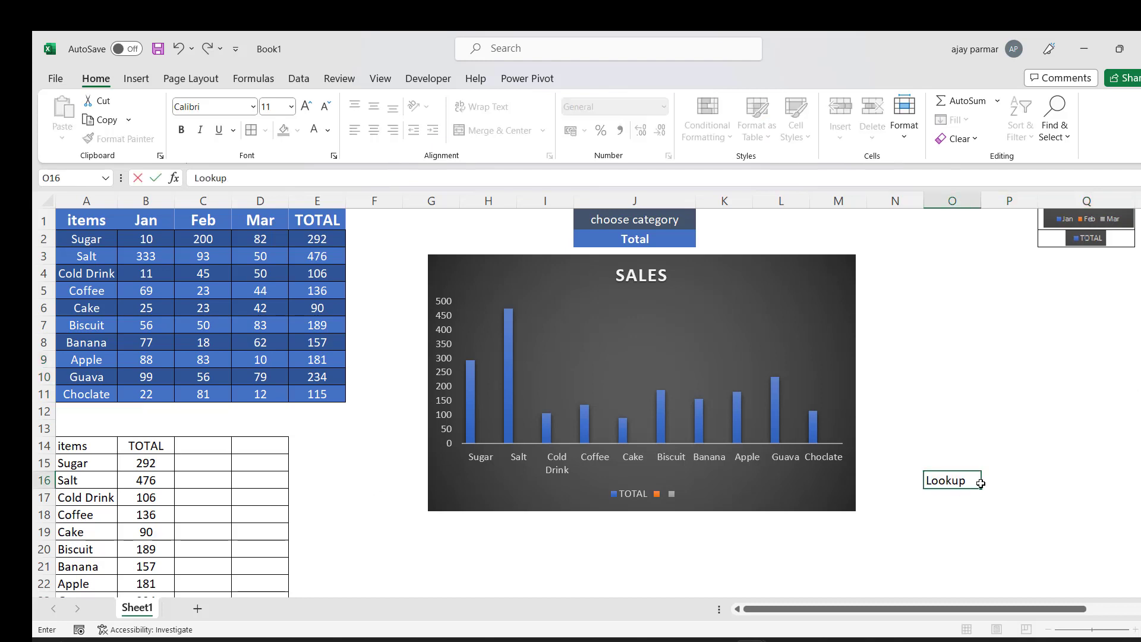
pyautogui.write(' picture')
pyautogui.press('Return')
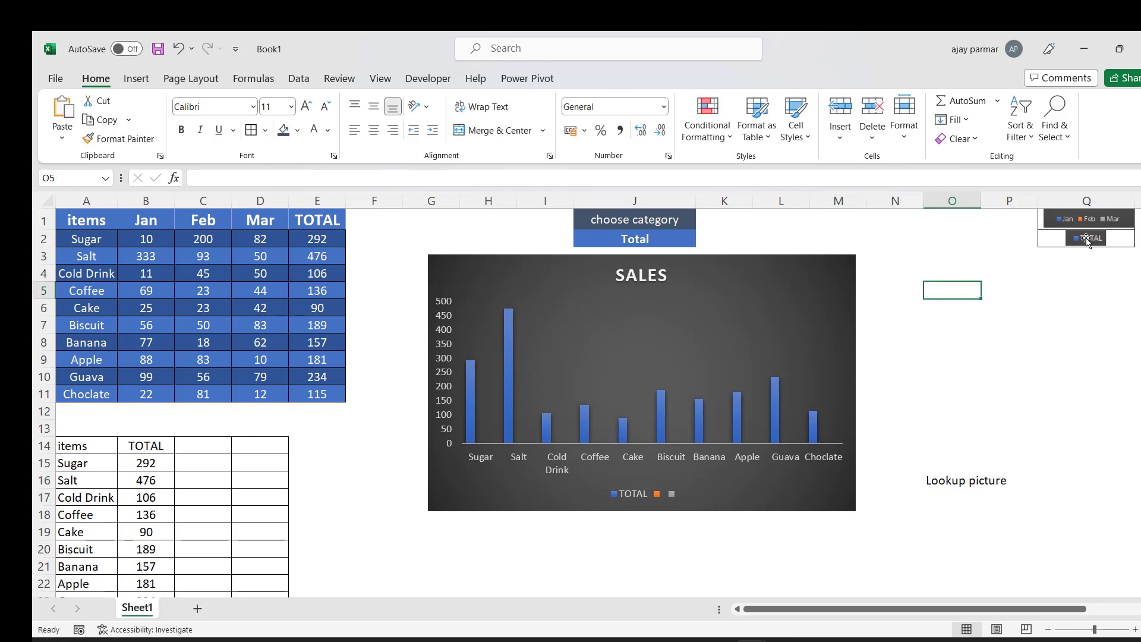
# Label the legend pictures: 'total' in P2 and 'monthly' in P1
pyautogui.click(1021, 217)
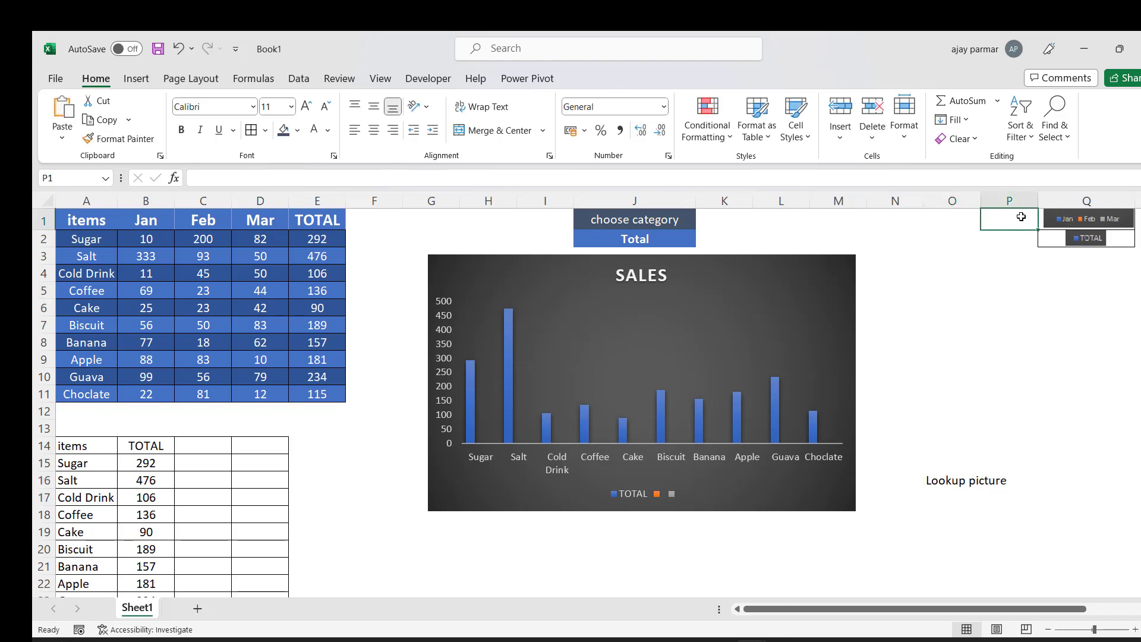
pyautogui.click(641, 239)
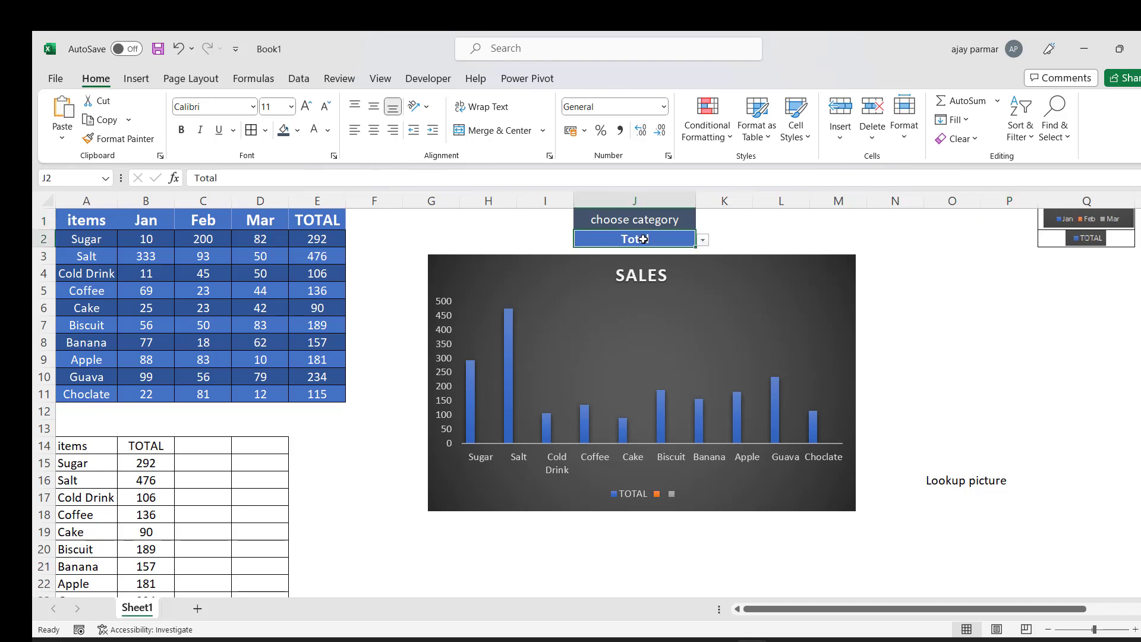
pyautogui.press('Return')
pyautogui.click(643, 238)
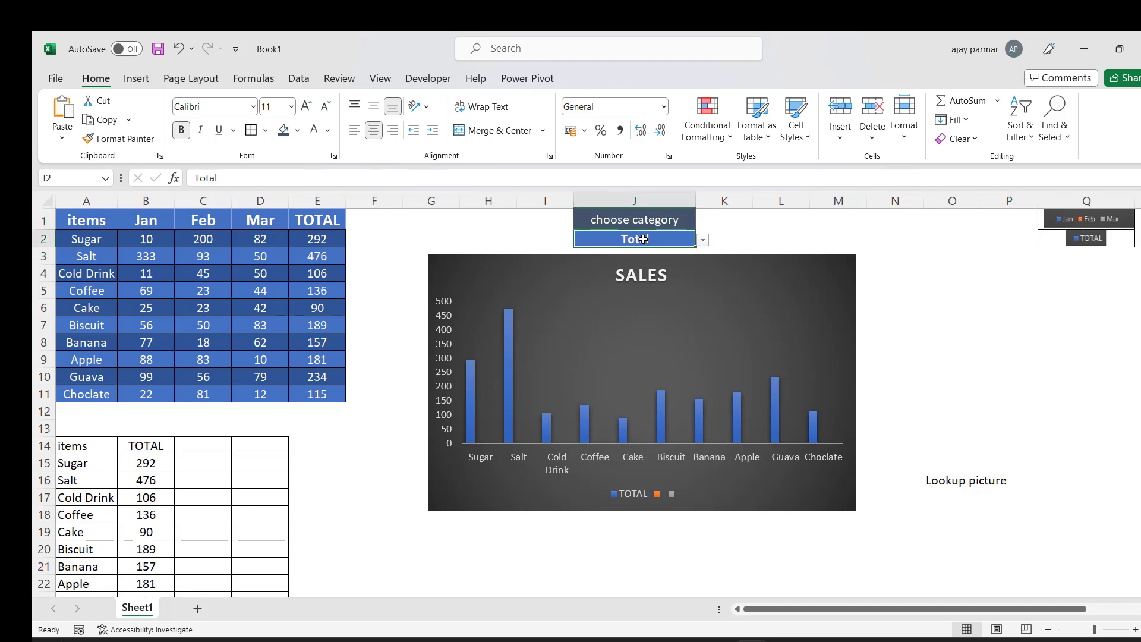
pyautogui.press('Right')
pyautogui.press('Right')
pyautogui.press('Right')
pyautogui.press('Right')
pyautogui.press('Right')
pyautogui.press('Right')
pyautogui.write('to')
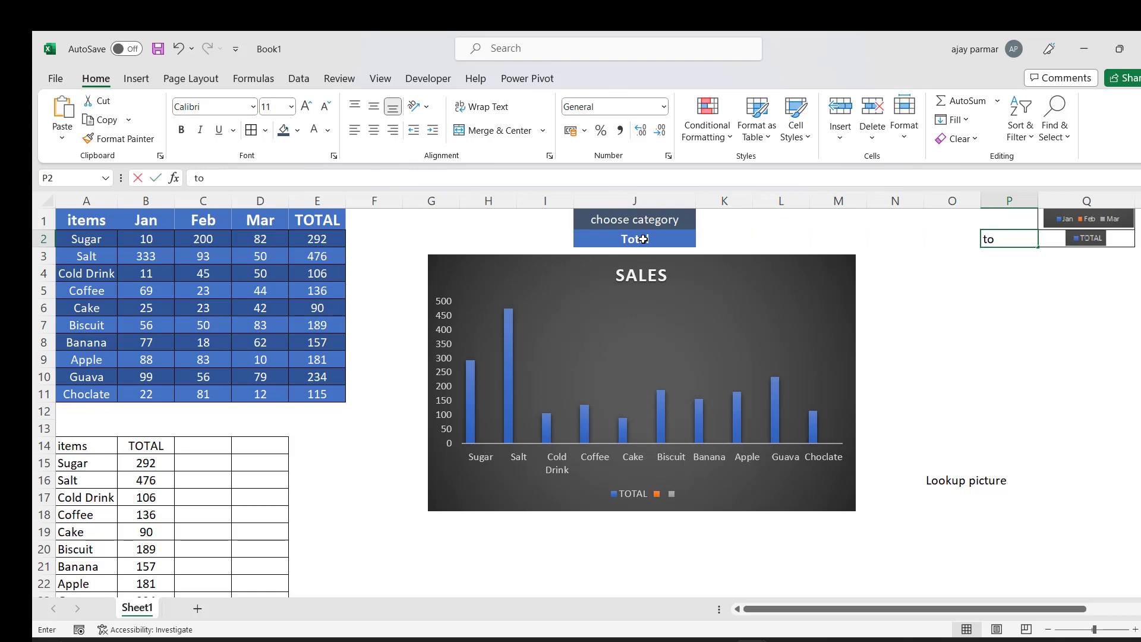
pyautogui.write('tal')
pyautogui.press('Return')
pyautogui.press('Up')
pyautogui.press('Up')
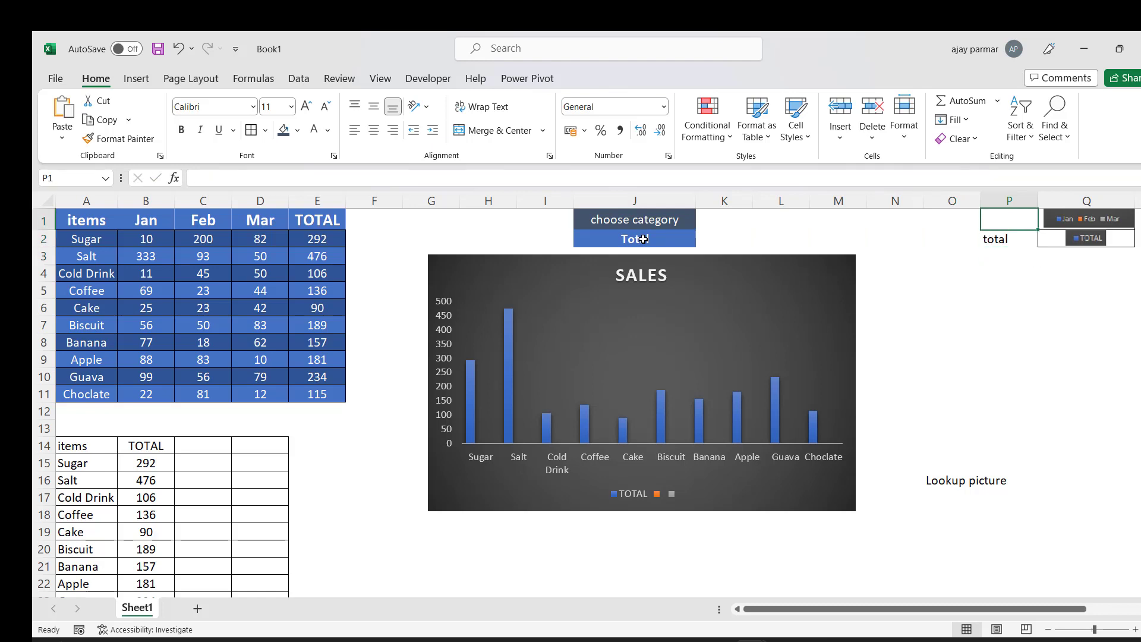
pyautogui.write('monthl')
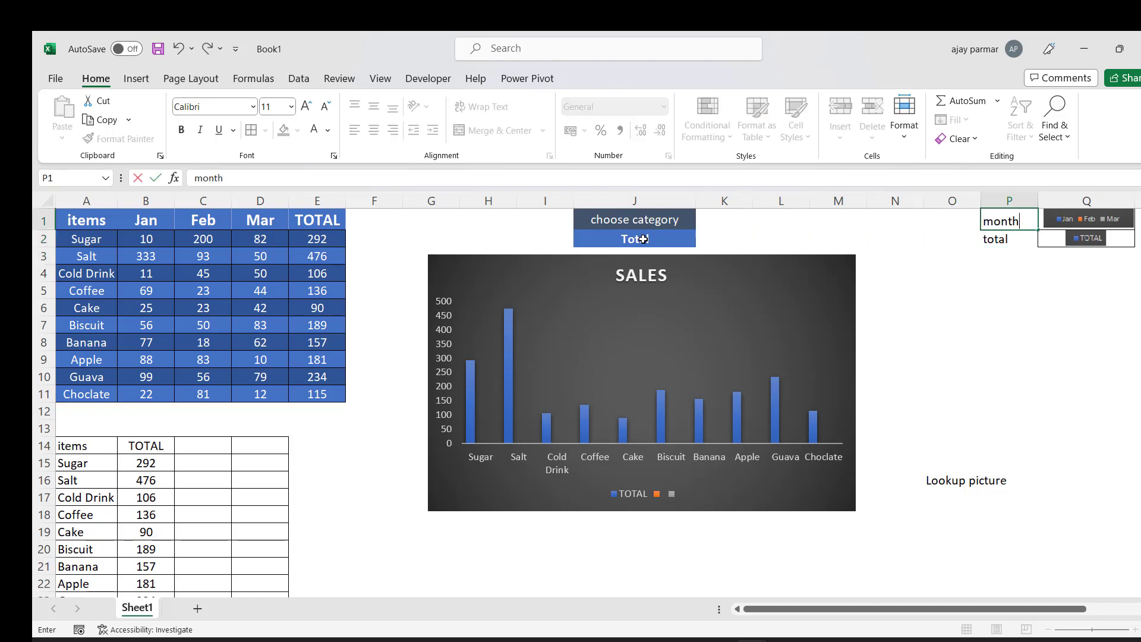
pyautogui.write('y')
pyautogui.press('Return')
pyautogui.press('Up')
pyautogui.hotkey('shift', 'Right')
# Apply All Borders to the P1:Q7 block of labels and legend pictures
pyautogui.hotkey('shift', 'Down')
pyautogui.hotkey('shift', 'Down')
pyautogui.hotkey('shift', 'Down')
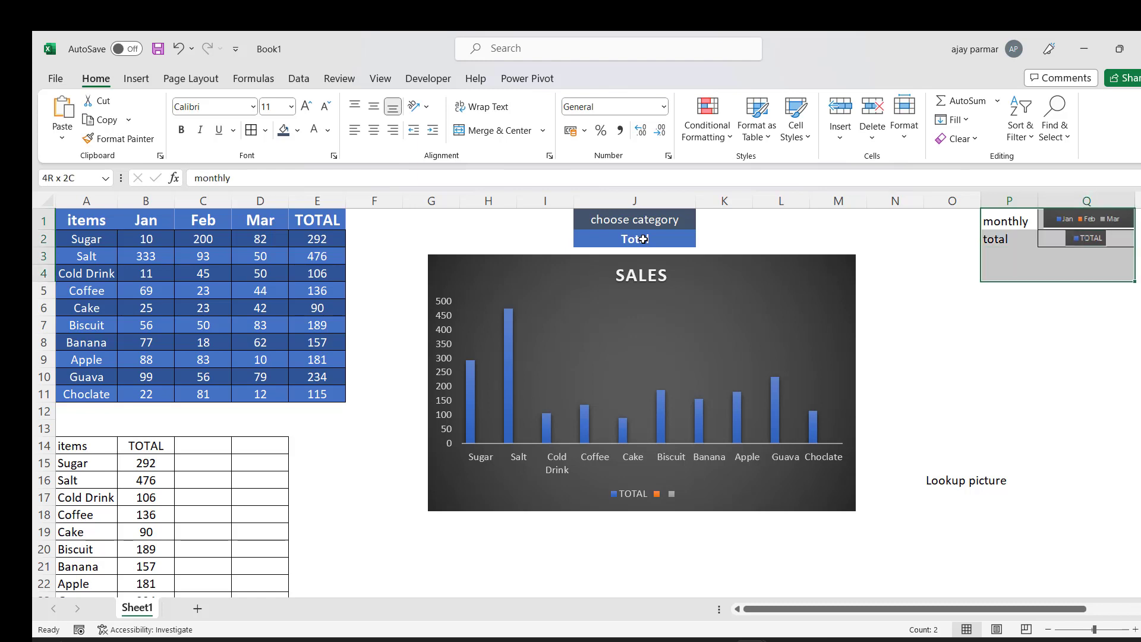
pyautogui.hotkey('shift', 'Down')
pyautogui.hotkey('shift', 'Down')
pyautogui.hotkey('shift', 'Down')
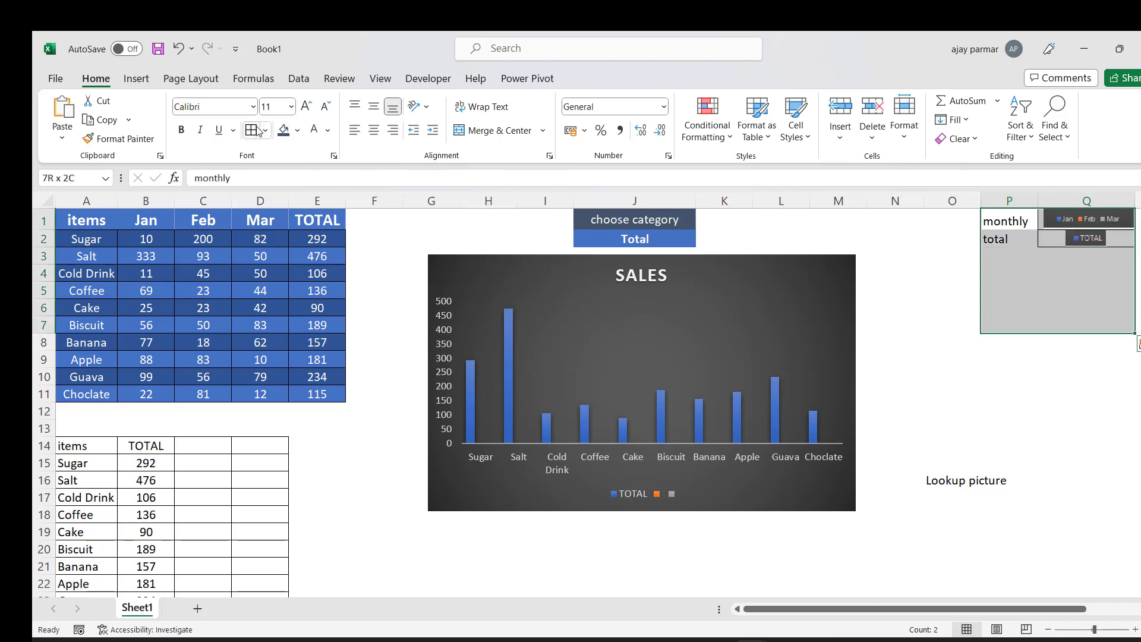
pyautogui.click(251, 130)
pyautogui.click(1003, 238)
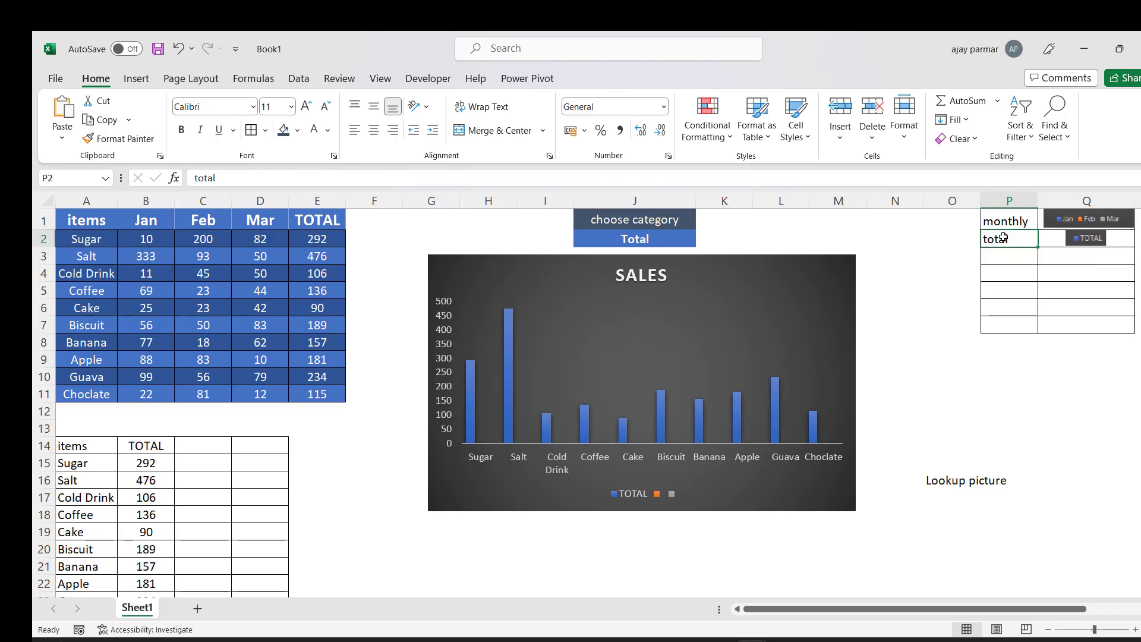
# Check the choose-category cell, then reselect the monthly/total block down to row 7
pyautogui.click(819, 237)
pyautogui.click(636, 239)
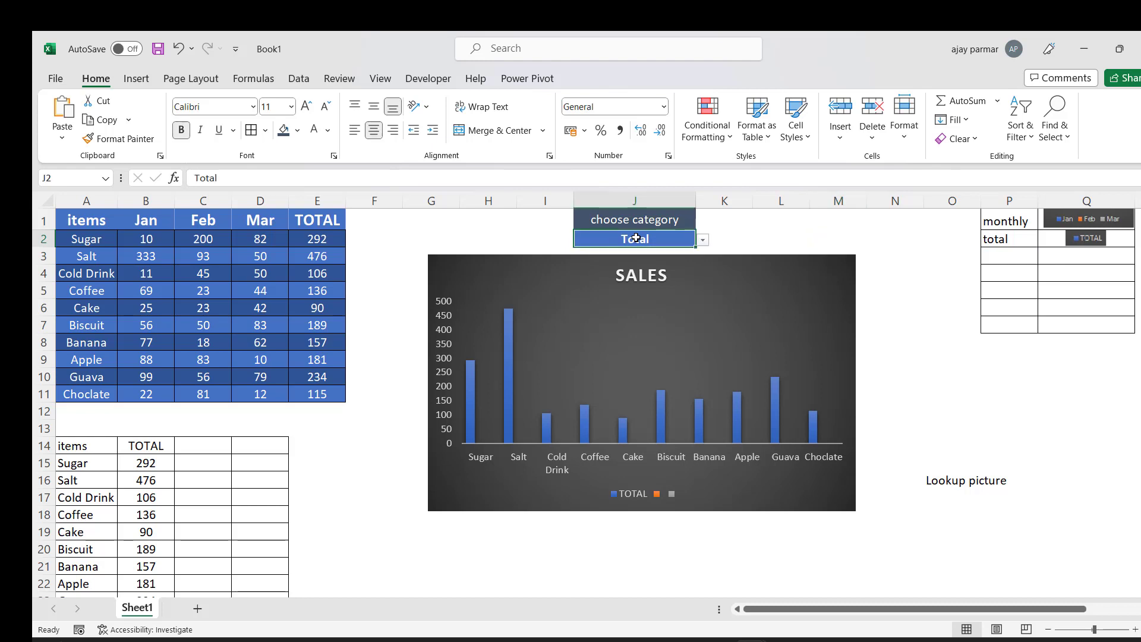
pyautogui.moveTo(1010, 217); pyautogui.dragTo(1088, 239)
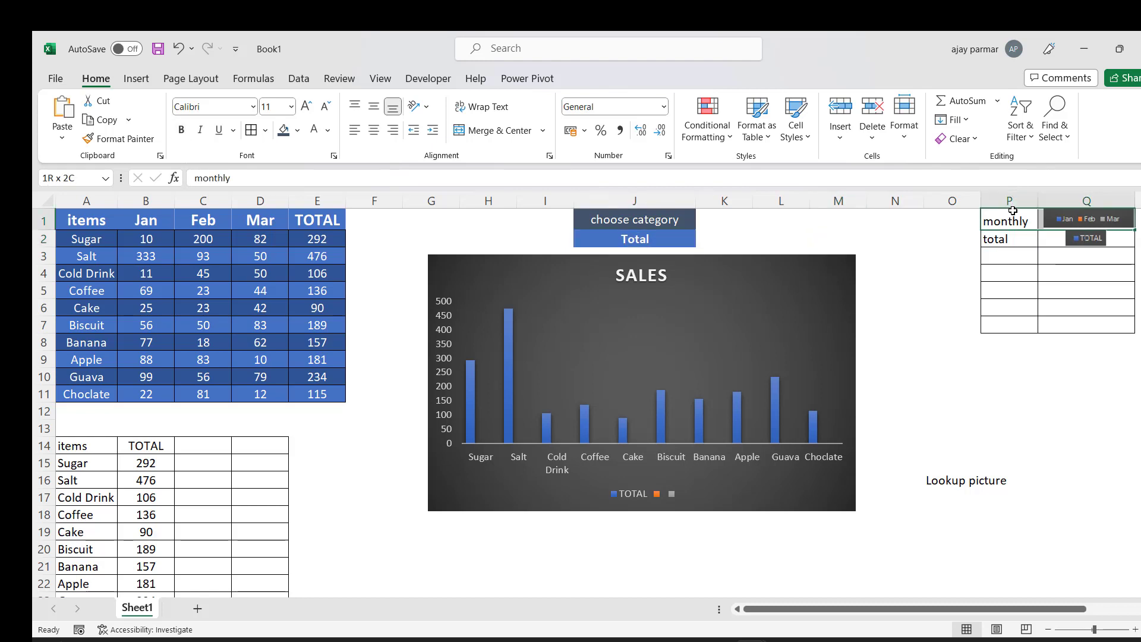
pyautogui.hotkey('shift', 'Down')
pyautogui.hotkey('shift', 'Down')
pyautogui.hotkey('shift', 'Down')
pyautogui.hotkey('shift', 'Down')
pyautogui.hotkey('shift', 'Down')
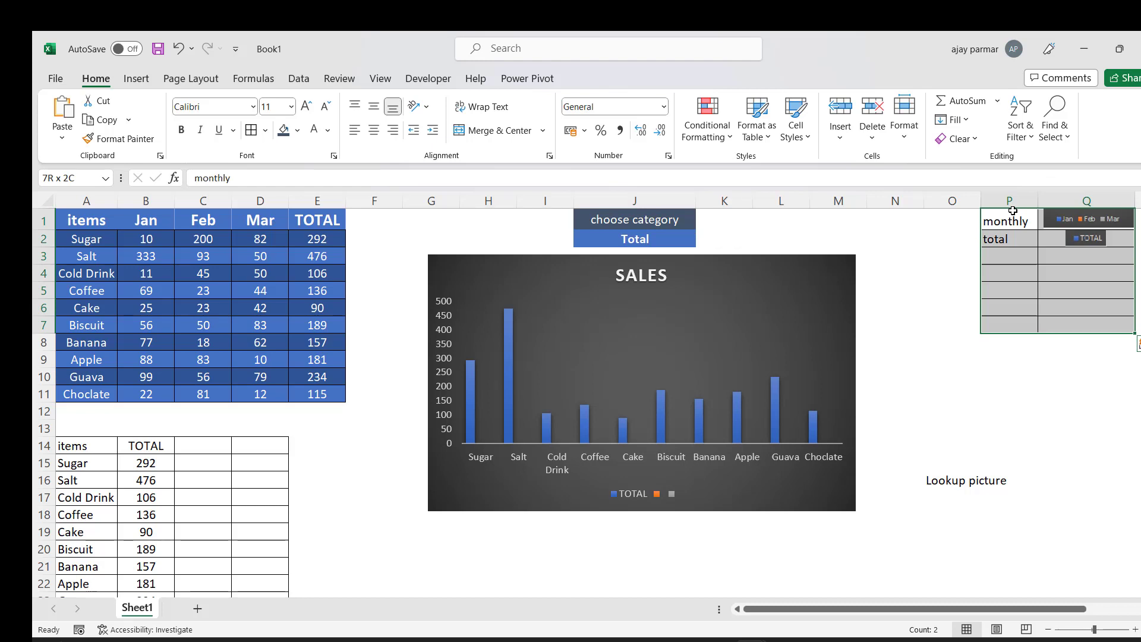
# Try =VLOOKUP(J2,P1:Q2,2,0) in K2, then delete it after it returns 0
pyautogui.click(737, 233)
pyautogui.write('=vl')
pyautogui.press('Tab')
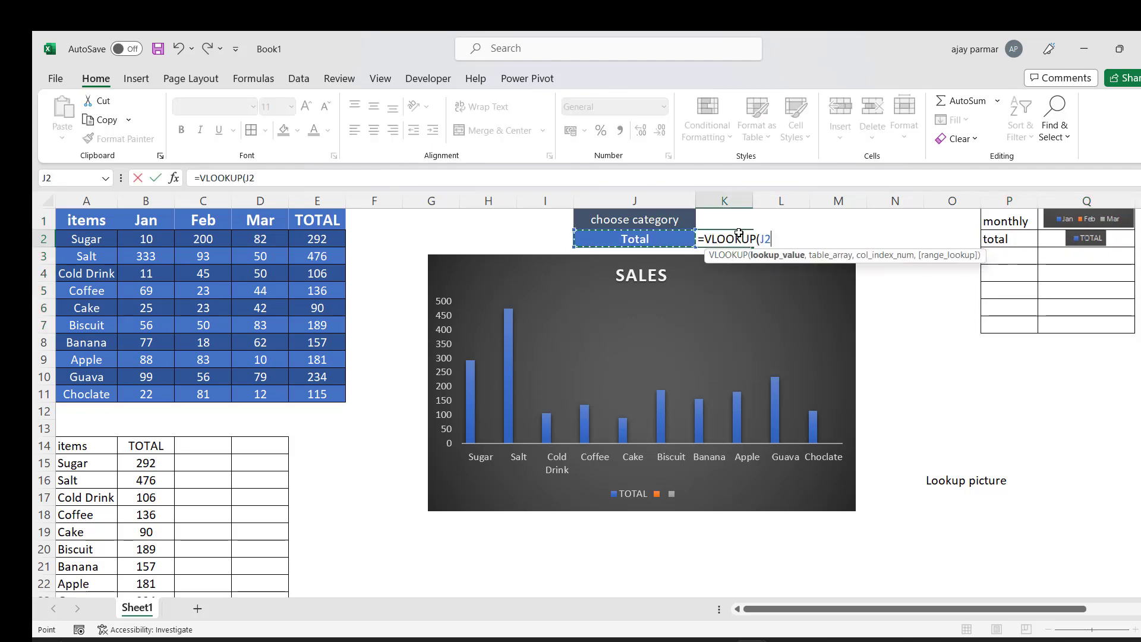
pyautogui.press('Left')
pyautogui.write(',')
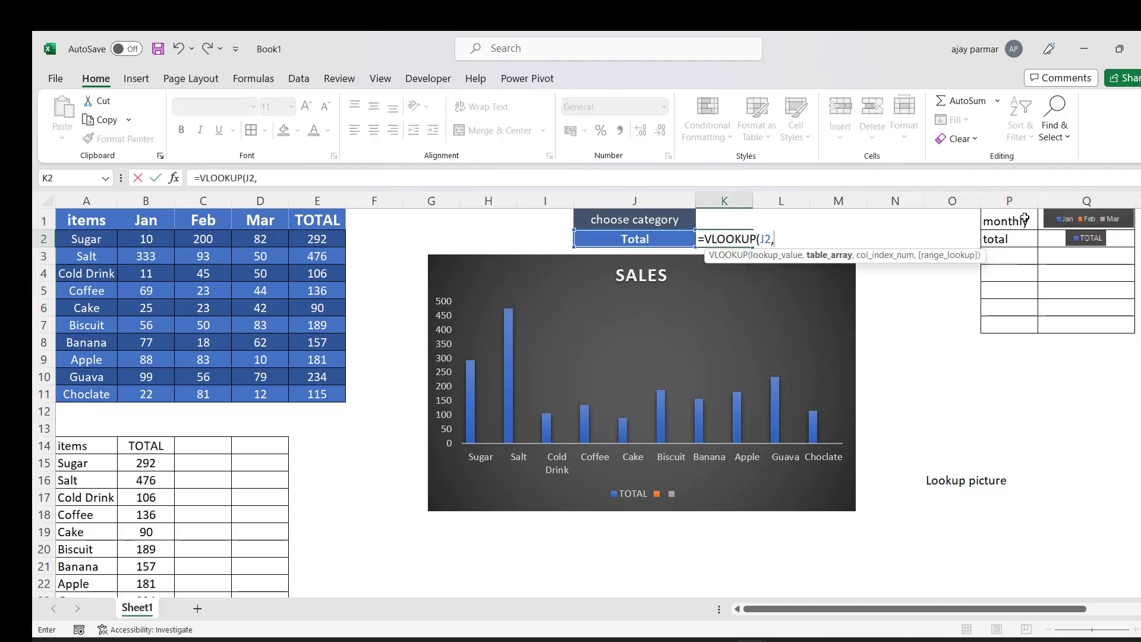
pyautogui.moveTo(1024, 219); pyautogui.dragTo(1086, 272)
pyautogui.hotkey('shift', 'Down')
pyautogui.hotkey('shift', 'Down')
pyautogui.hotkey('shift', 'Down')
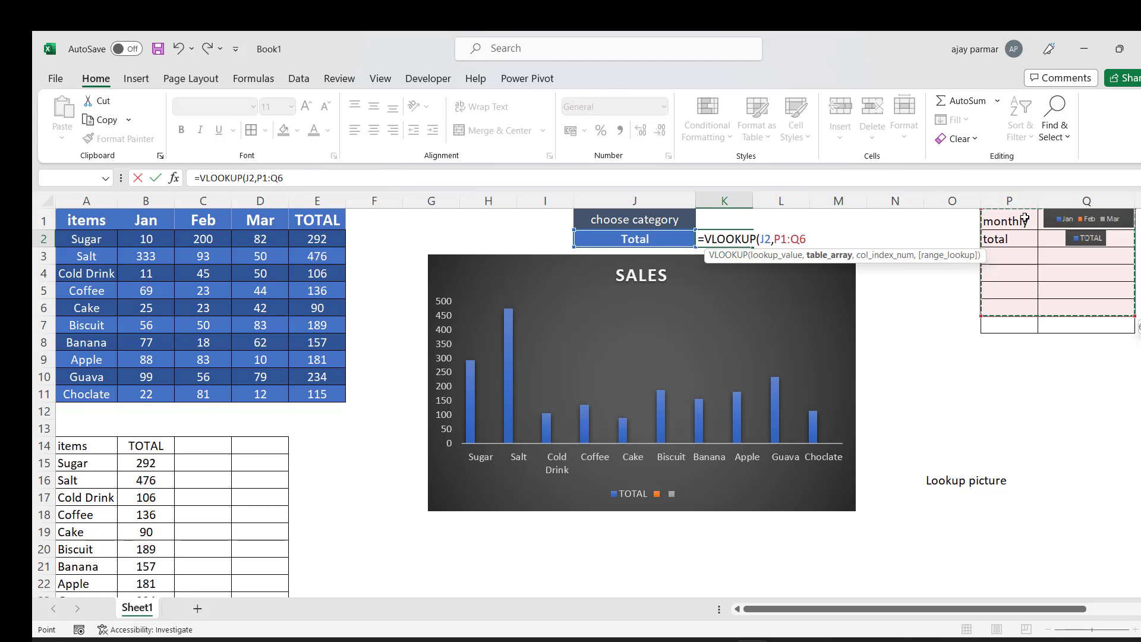
pyautogui.hotkey('shift', 'Up')
pyautogui.hotkey('shift', 'Up')
pyautogui.hotkey('shift', 'Up')
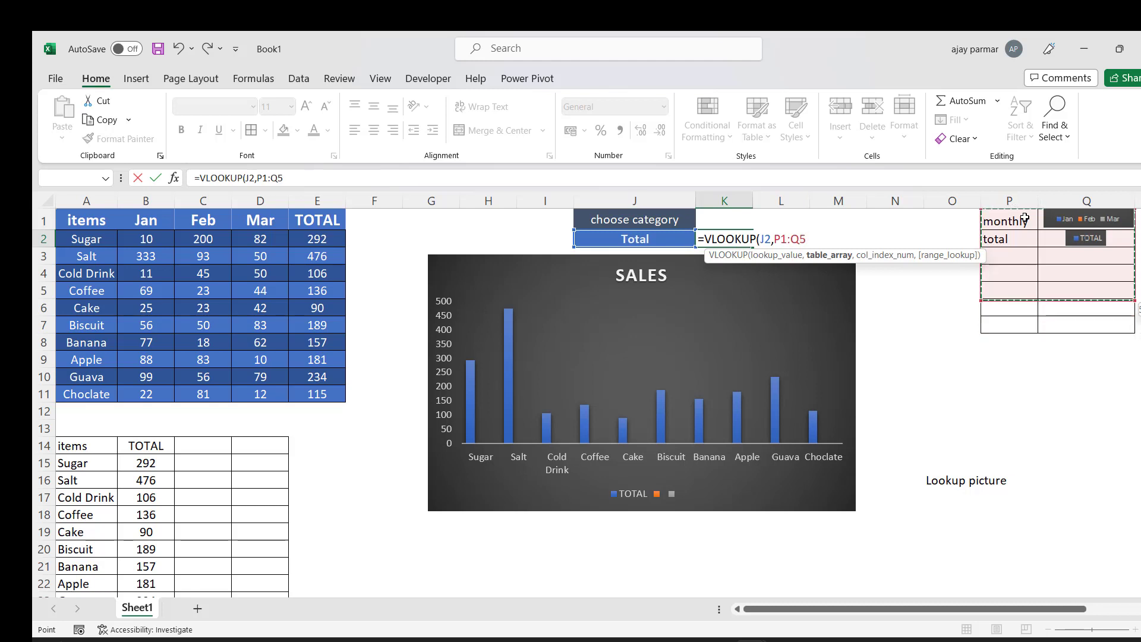
pyautogui.hotkey('shift', 'Up')
pyautogui.hotkey('shift', 'Up')
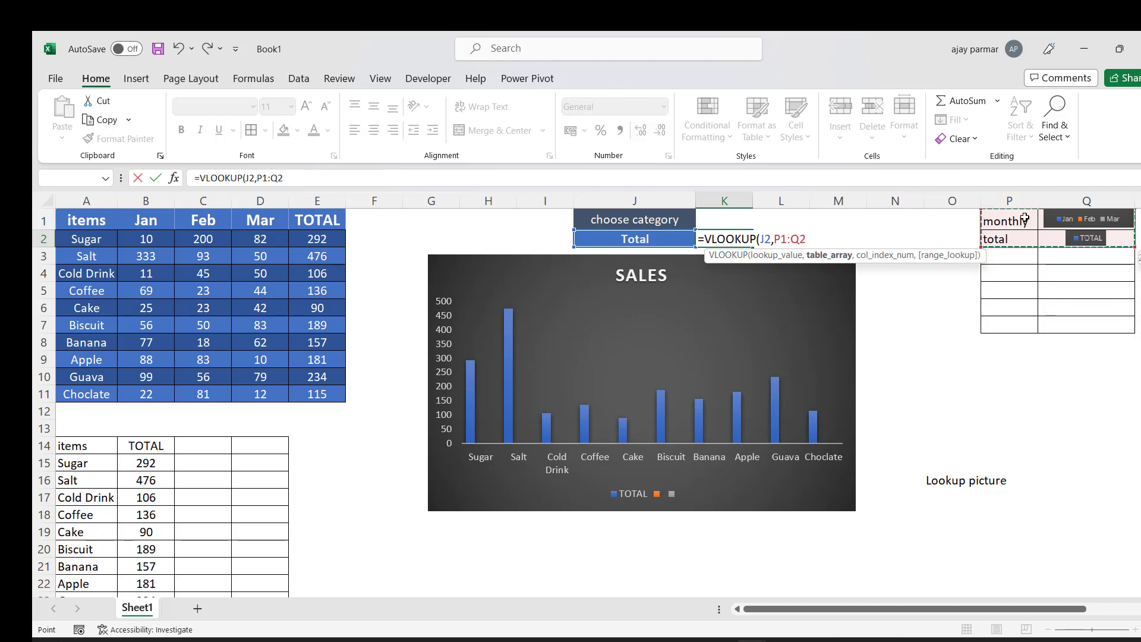
pyautogui.write(',2,0')
pyautogui.press('Return')
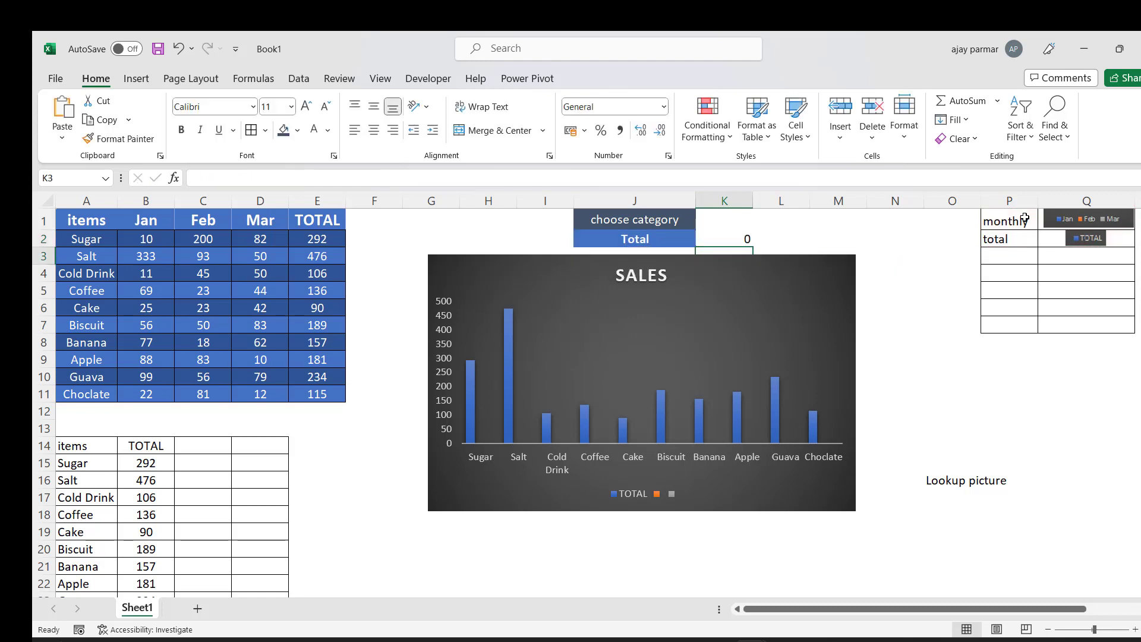
pyautogui.press('Delete')
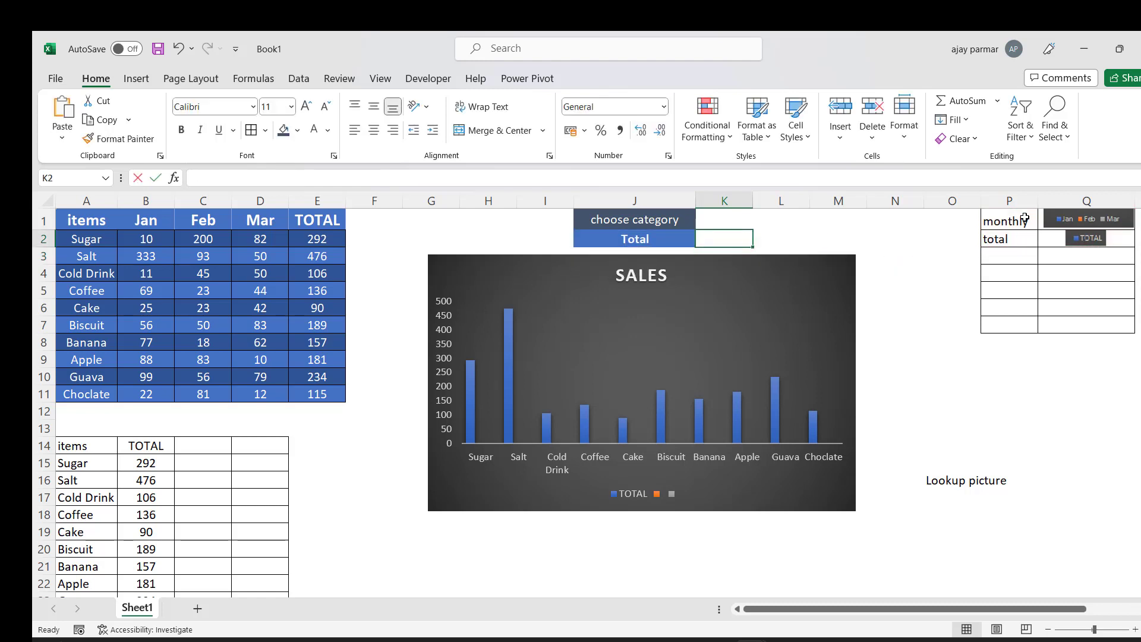
# Enter =INDEX(Q1:Q2,MATCH(J2,P1:P2,0),1) in K2
pyautogui.write('=index(')
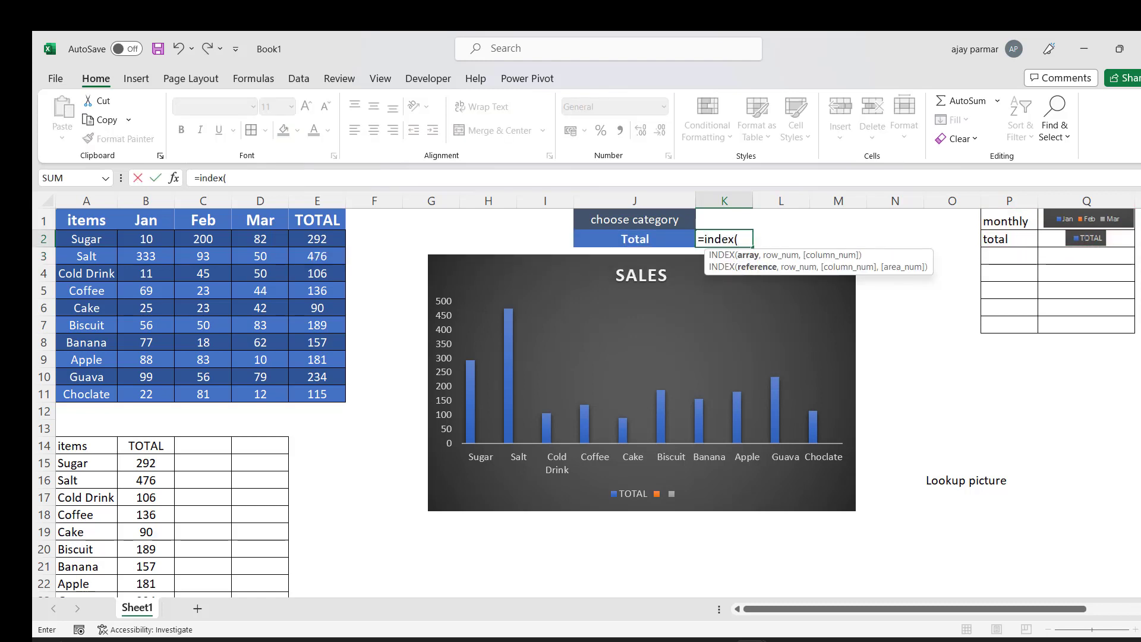
pyautogui.click(1131, 244)
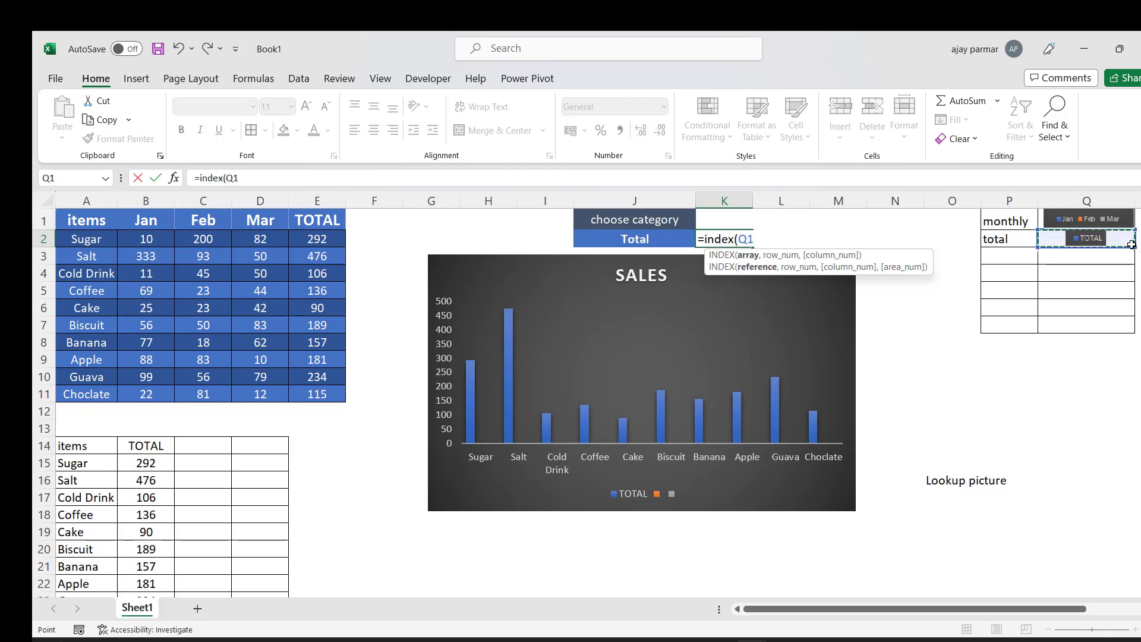
pyautogui.hotkey('shift', 'Down')
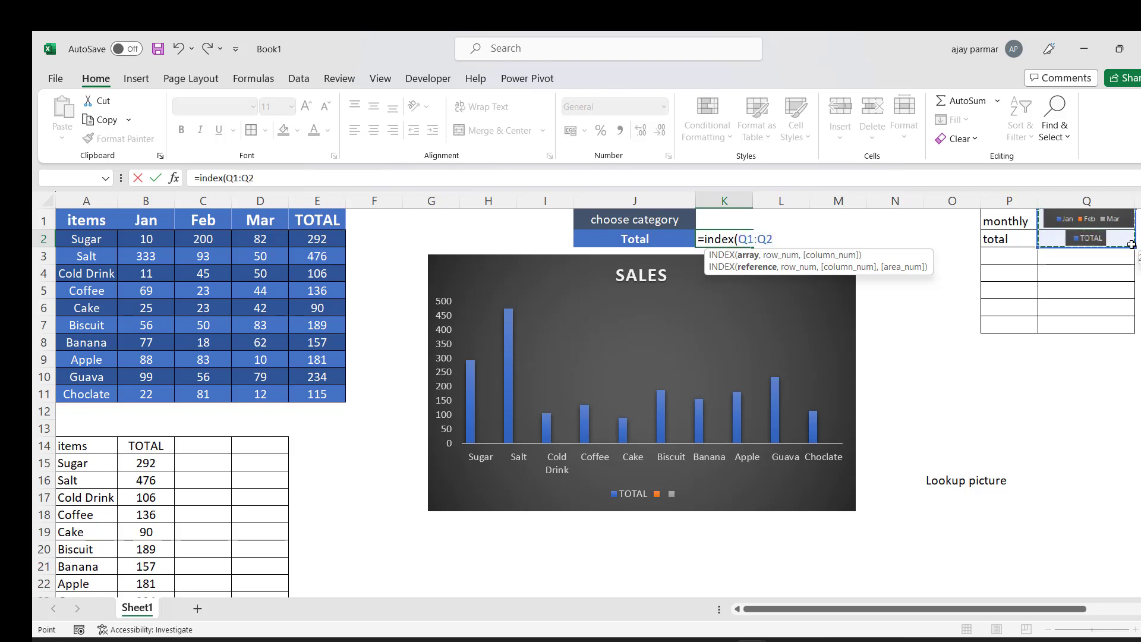
pyautogui.write(',match')
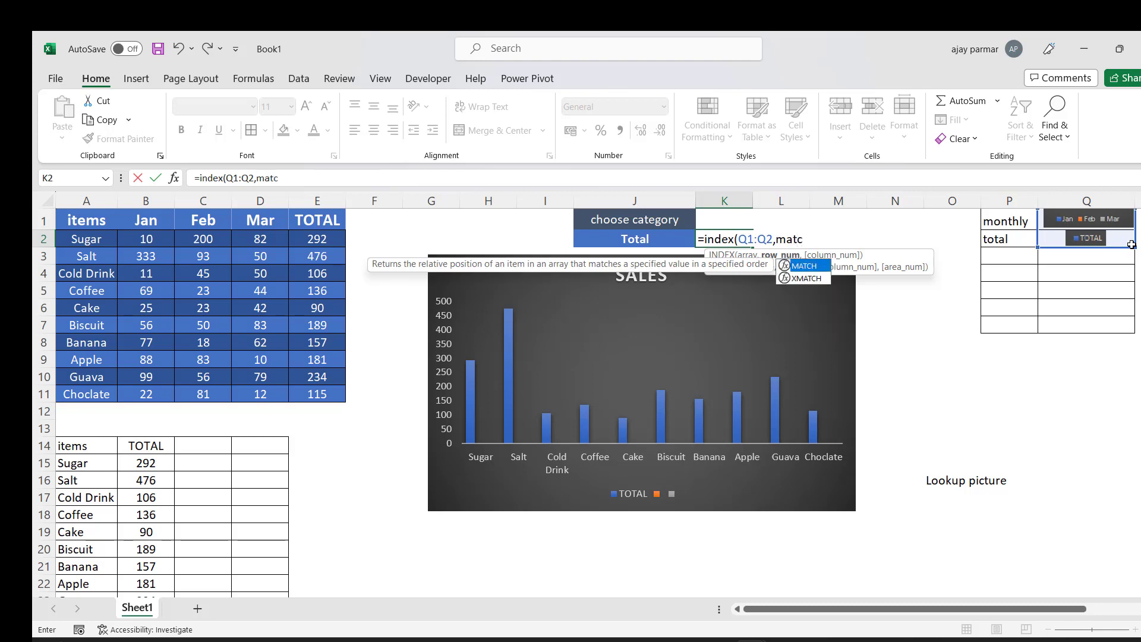
pyautogui.write('(')
pyautogui.press('Left')
pyautogui.write(',')
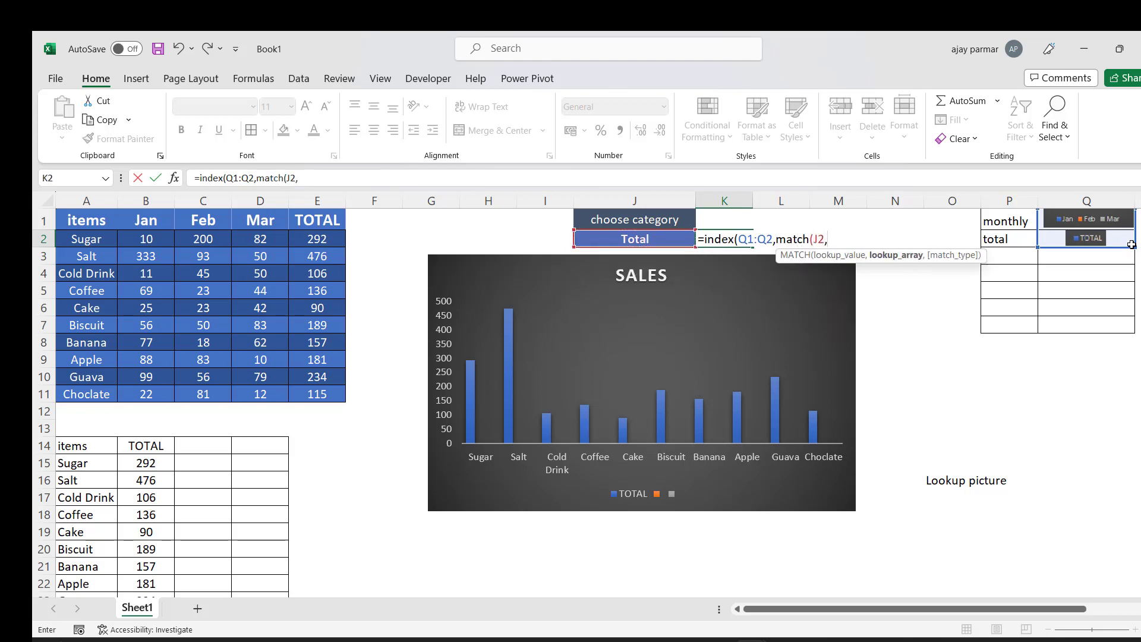
pyautogui.moveTo(1004, 225); pyautogui.dragTo(1003, 232)
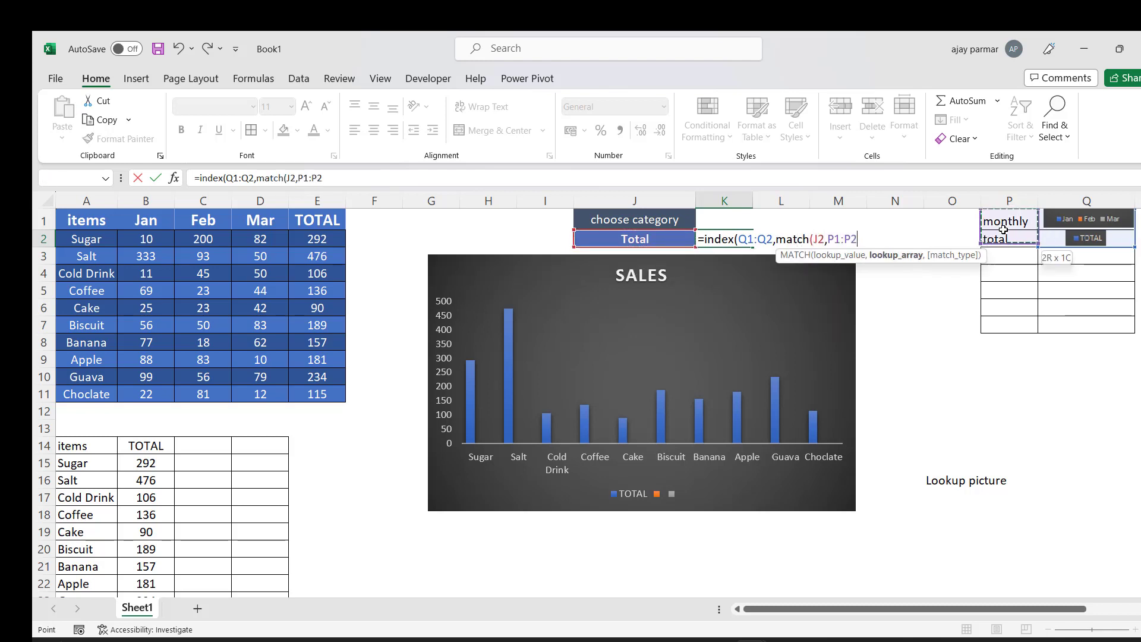
pyautogui.write(',0')
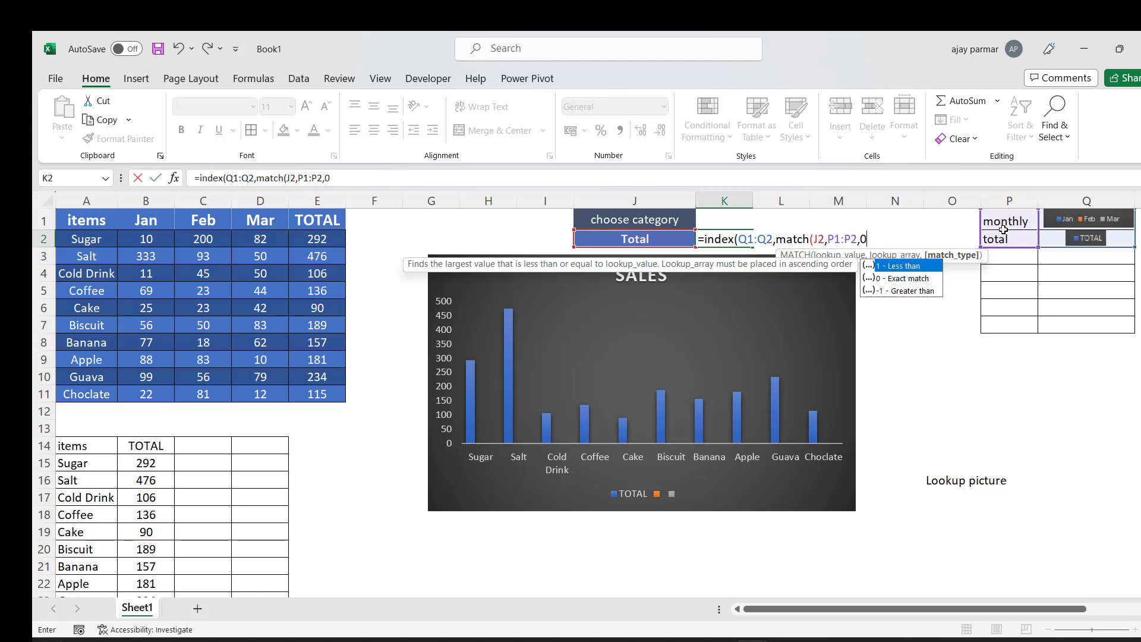
pyautogui.write(')')
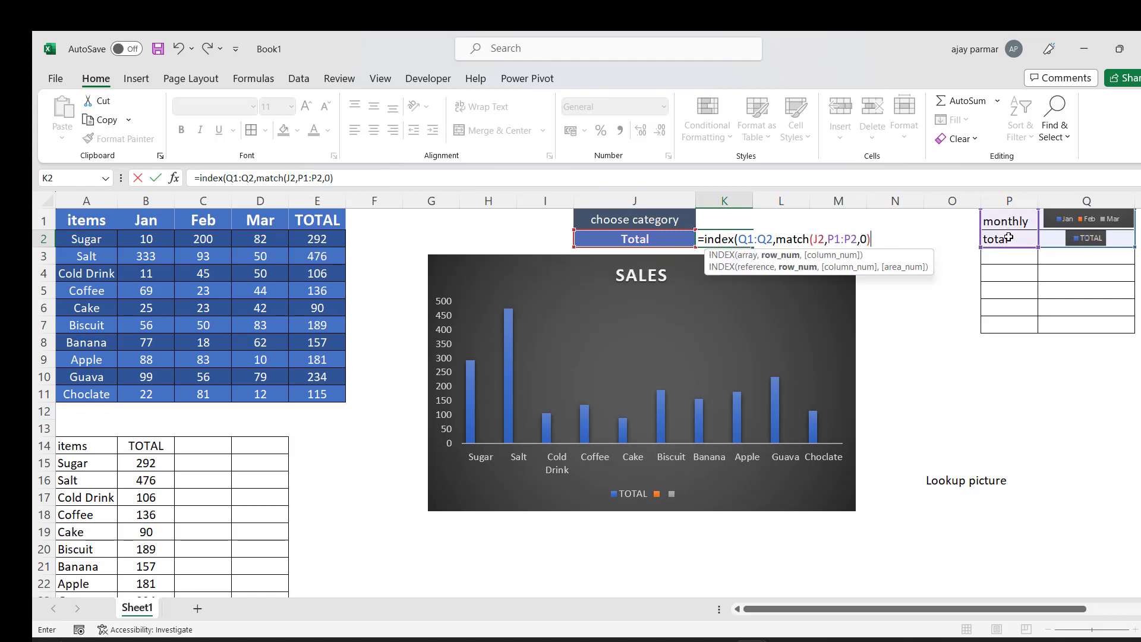
pyautogui.write(',1')
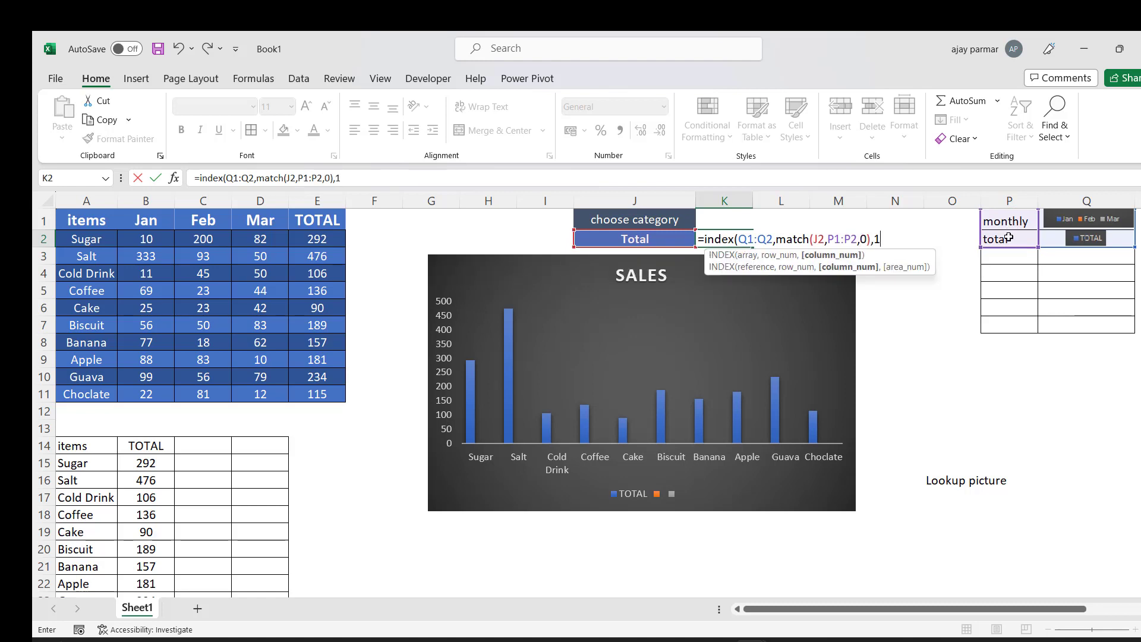
pyautogui.write(')')
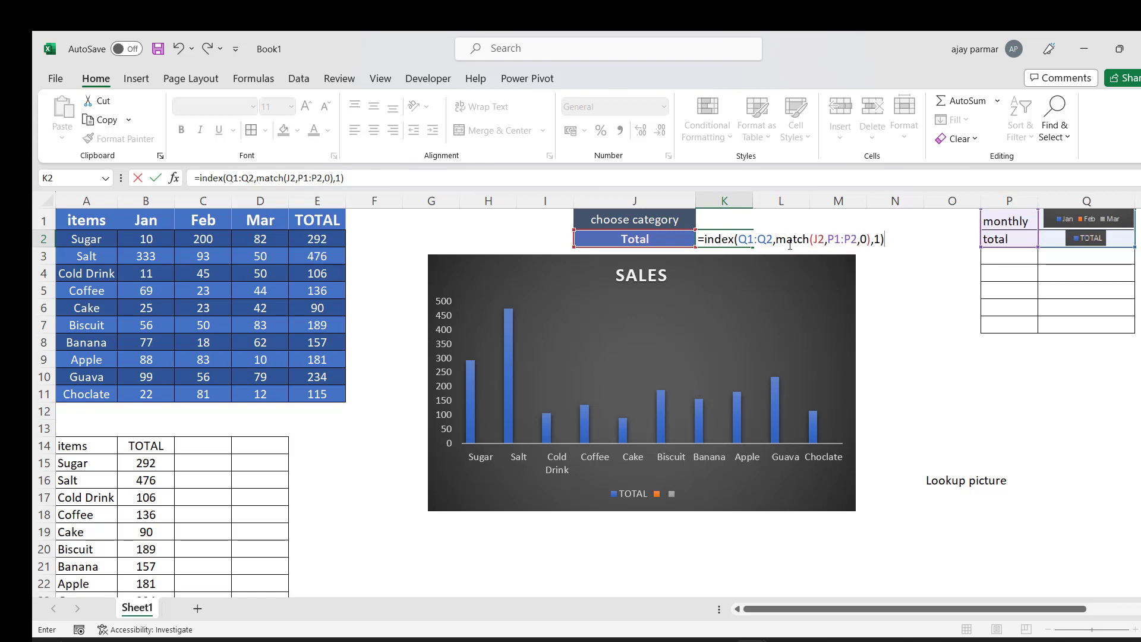
pyautogui.hotkey('ctrl', 'Return')
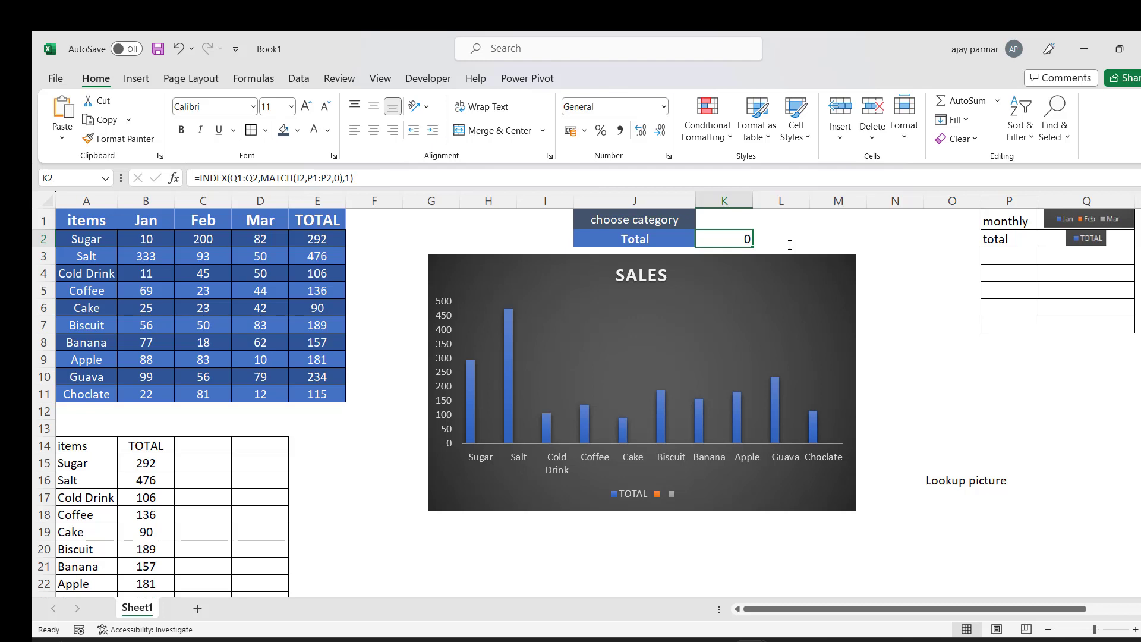
# Make K2's formula ranges absolute: =INDEX($Q$1:$Q$2,MATCH(J2,$P$1:$P$2,0),1)
pyautogui.click(201, 179)
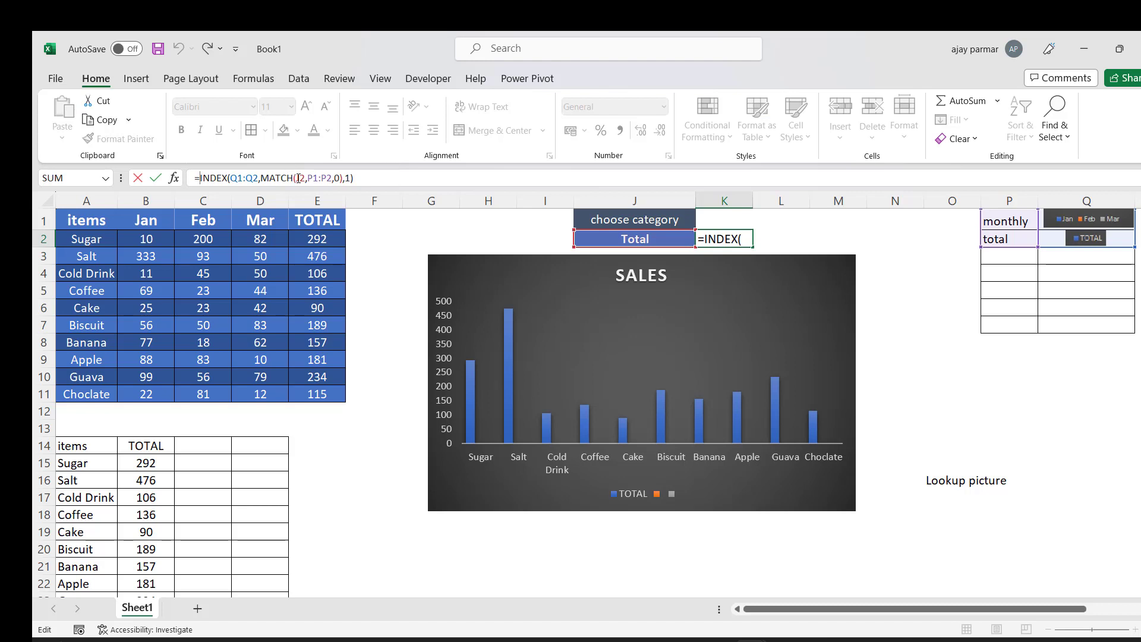
pyautogui.doubleClick(316, 179)
pyautogui.press('F4')
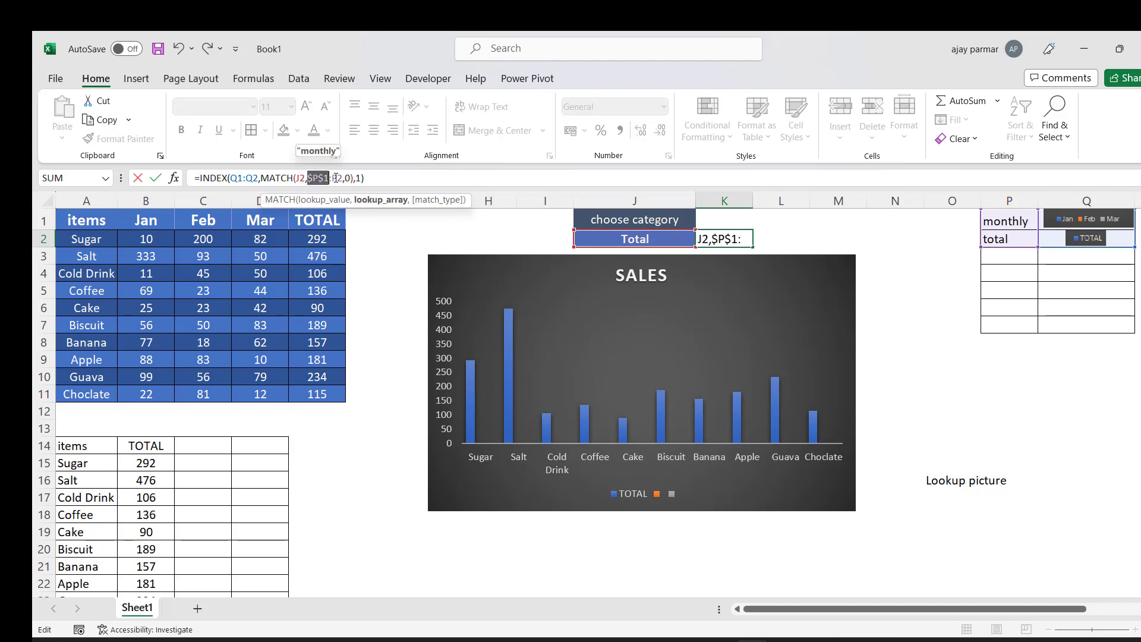
pyautogui.doubleClick(343, 177)
pyautogui.press('F4')
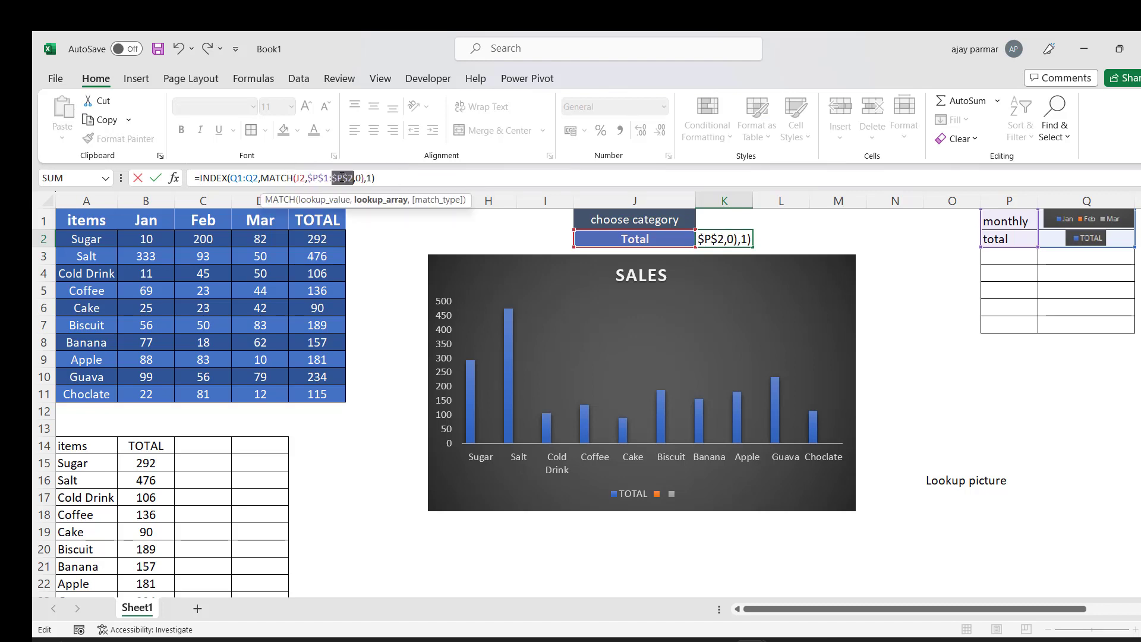
pyautogui.doubleClick(235, 178)
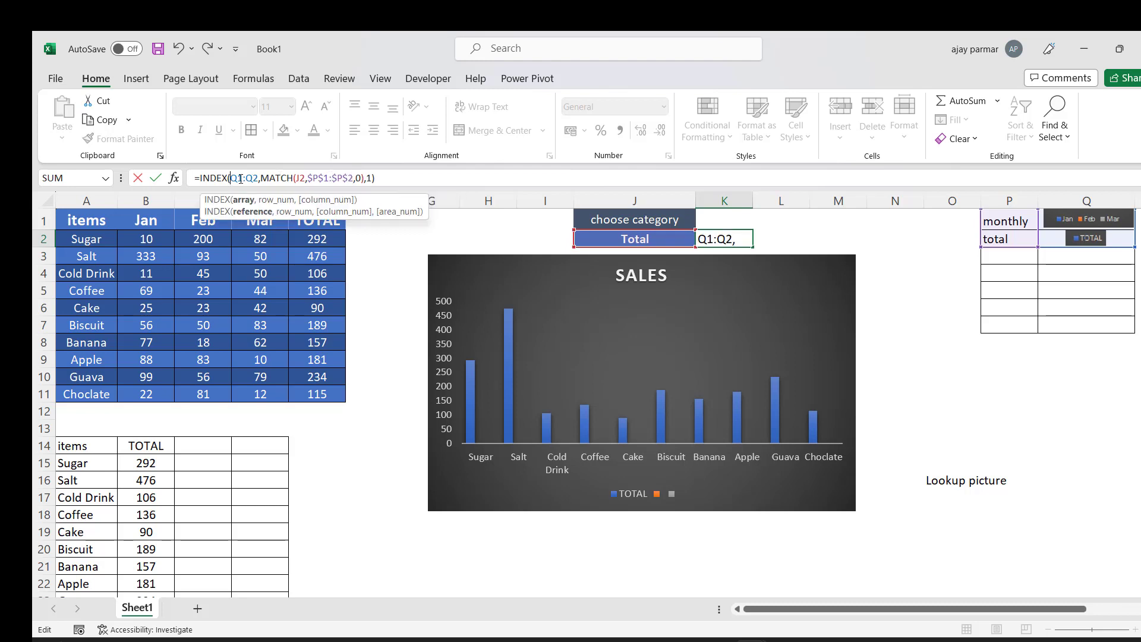
pyautogui.press('F4')
pyautogui.click(260, 177)
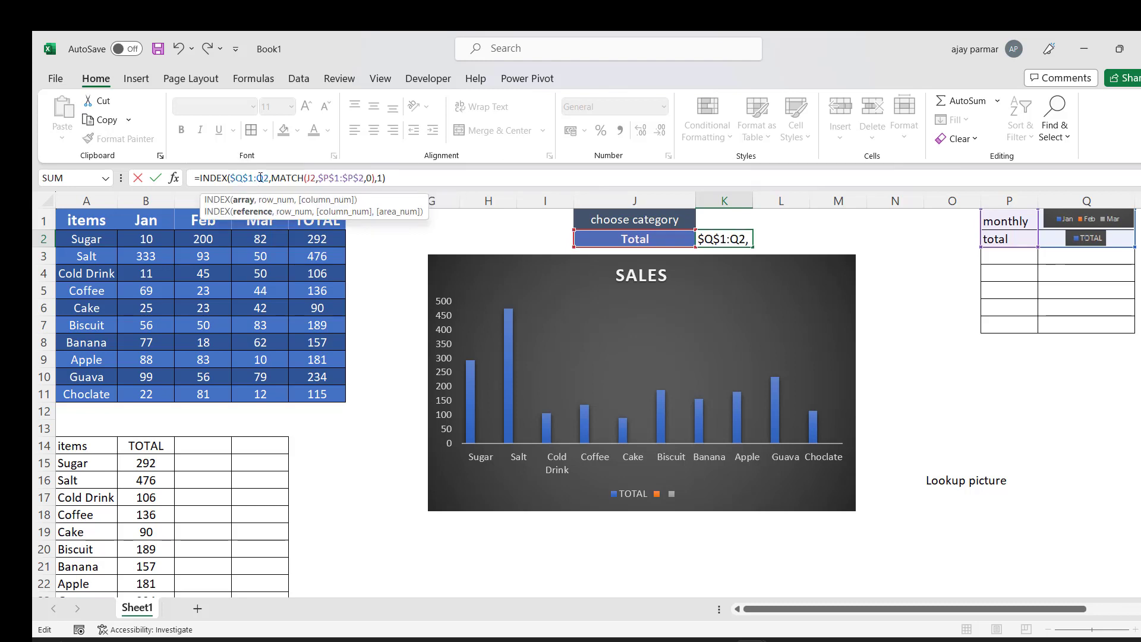
pyautogui.press('F4')
pyautogui.press('Return')
pyautogui.press('Up')
pyautogui.press('Right')
pyautogui.press('Right')
pyautogui.press('Right')
pyautogui.press('Right')
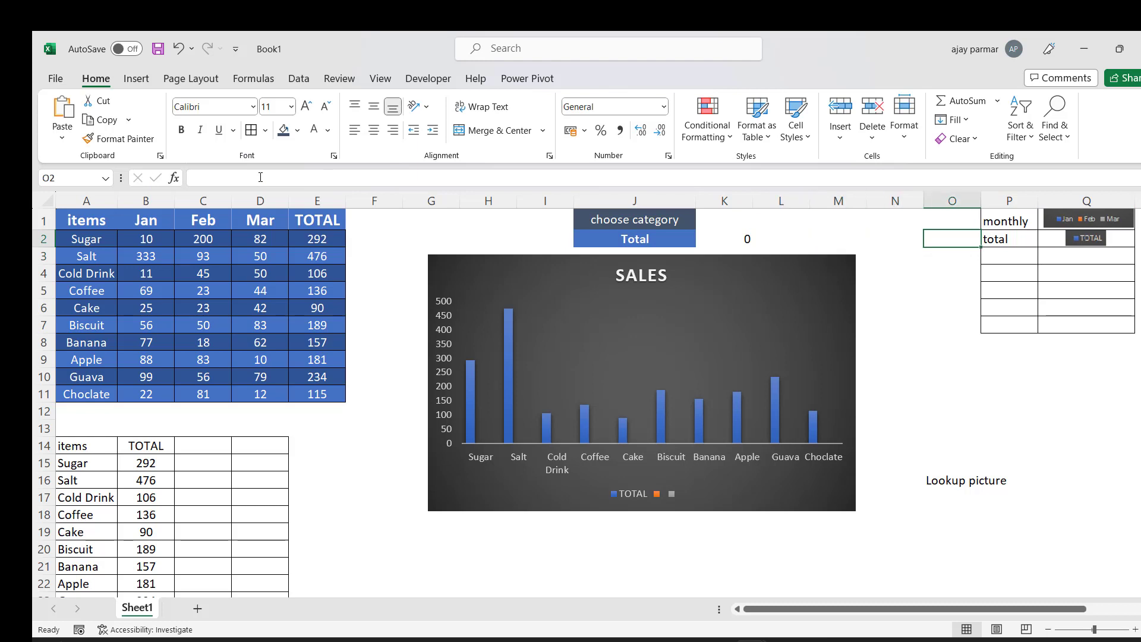
pyautogui.press('Right')
pyautogui.press('Right')
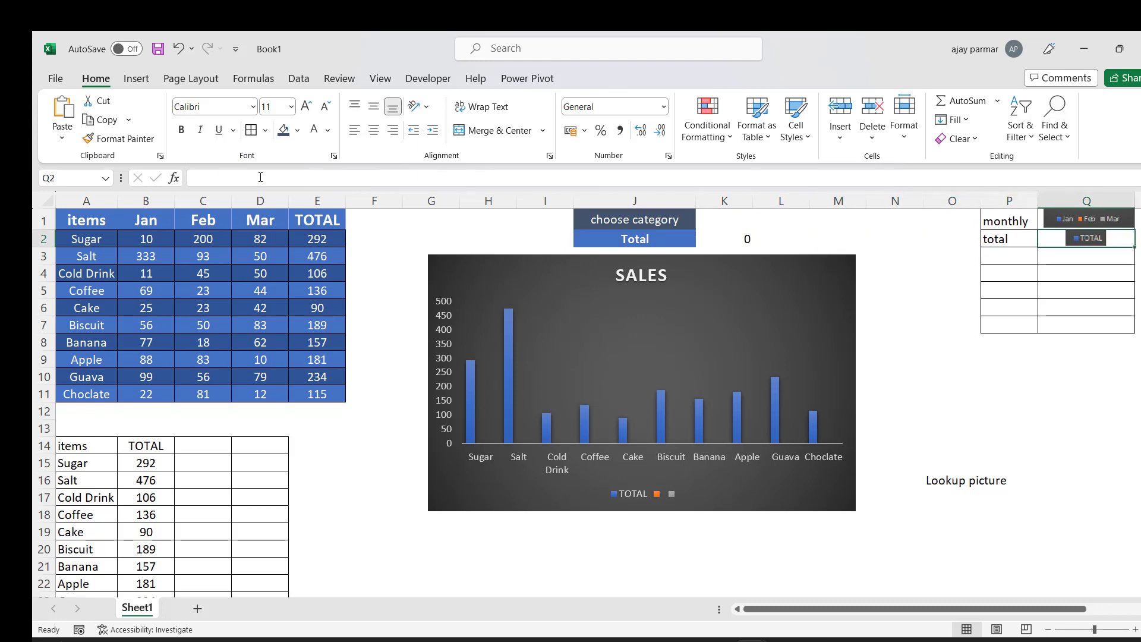
# Test K2's lookup with 'rr' in Q2, clear it, then reopen K2's formula
pyautogui.write('rrr')
pyautogui.press('Return')
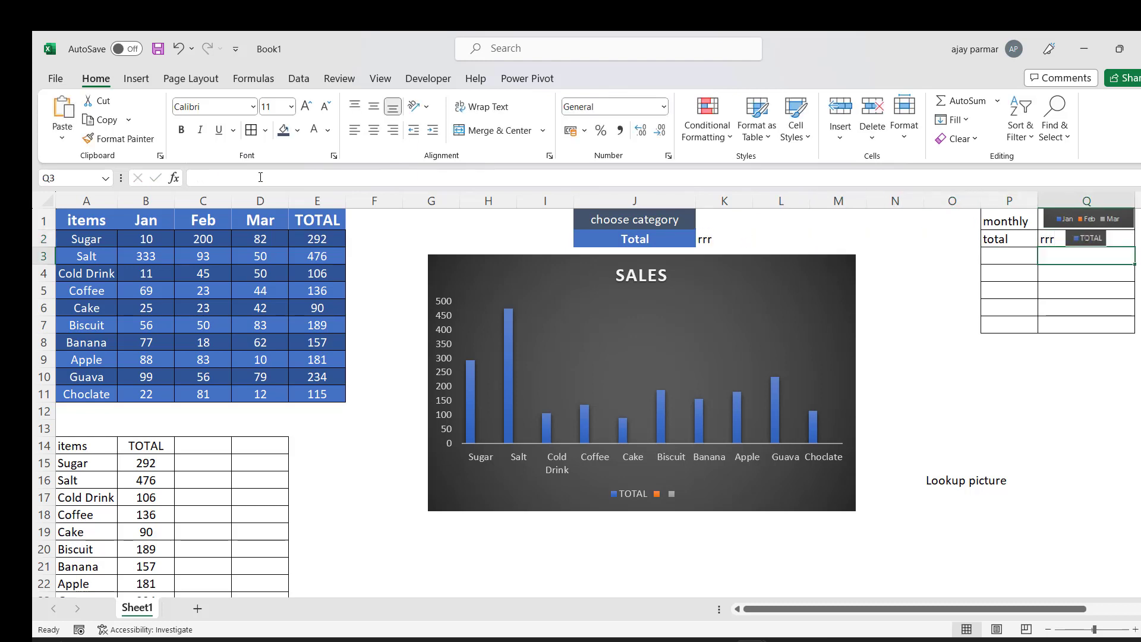
pyautogui.press('Up')
pyautogui.press('Left')
pyautogui.press('Left')
pyautogui.press('Left')
pyautogui.press('Left')
pyautogui.press('Left')
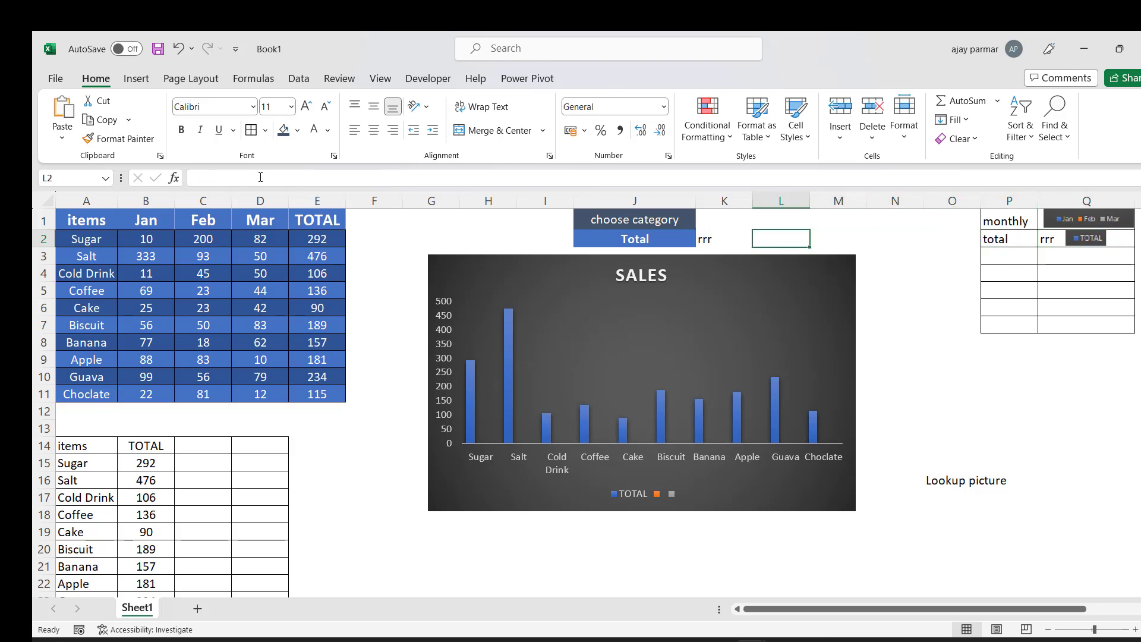
pyautogui.press('Left')
pyautogui.press('Right')
pyautogui.press('Right')
pyautogui.press('Right')
pyautogui.press('Right')
pyautogui.press('Right')
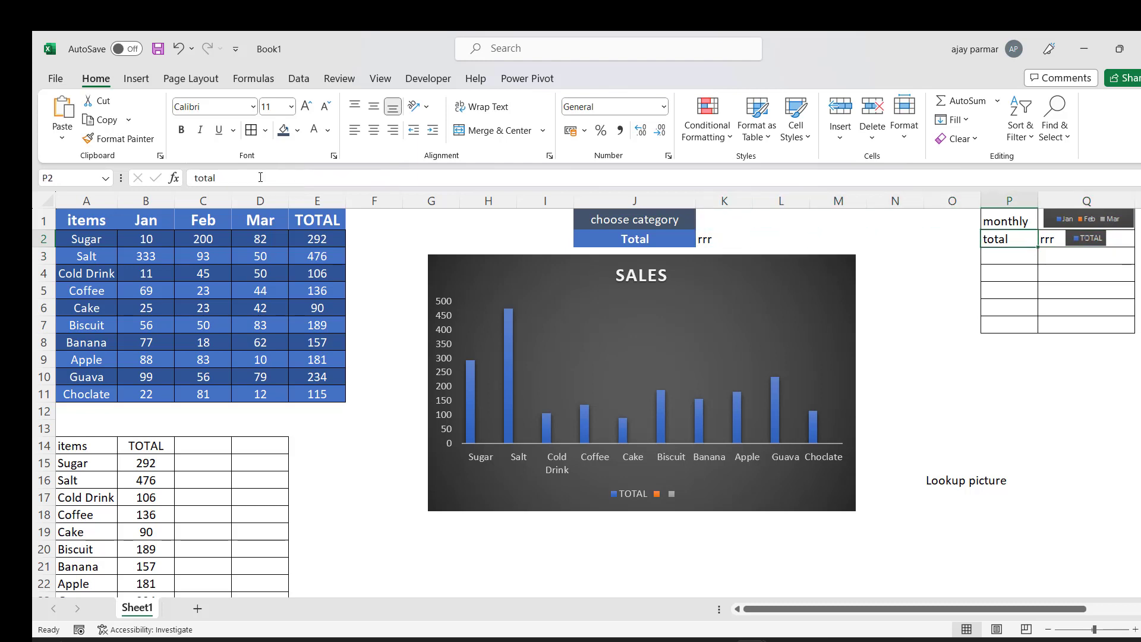
pyautogui.press('Right')
pyautogui.press('Delete')
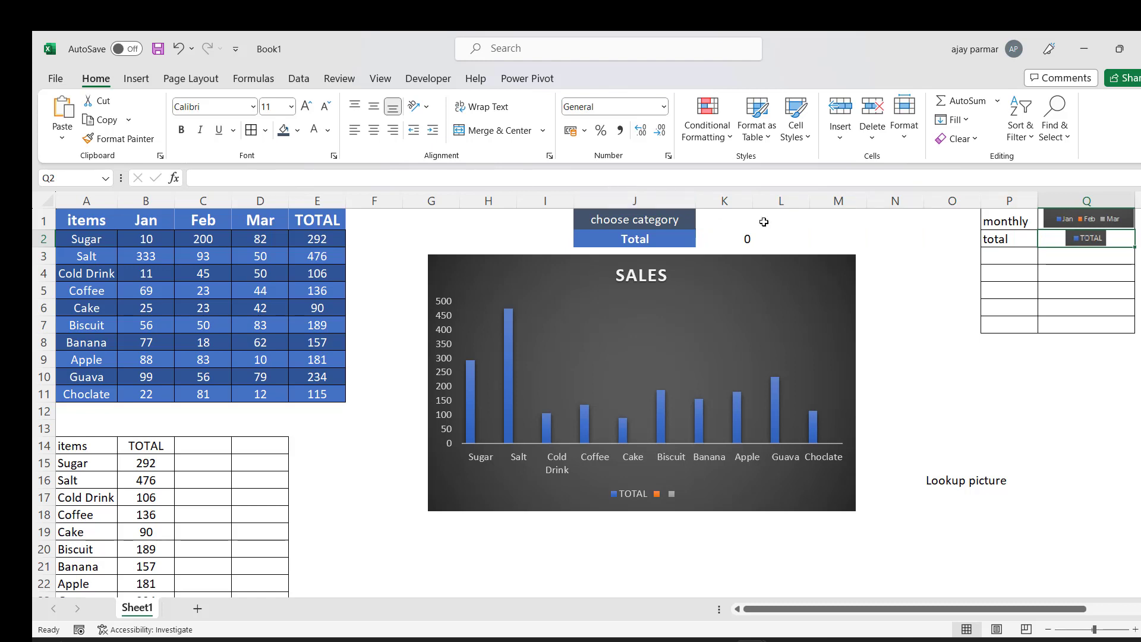
pyautogui.click(729, 231)
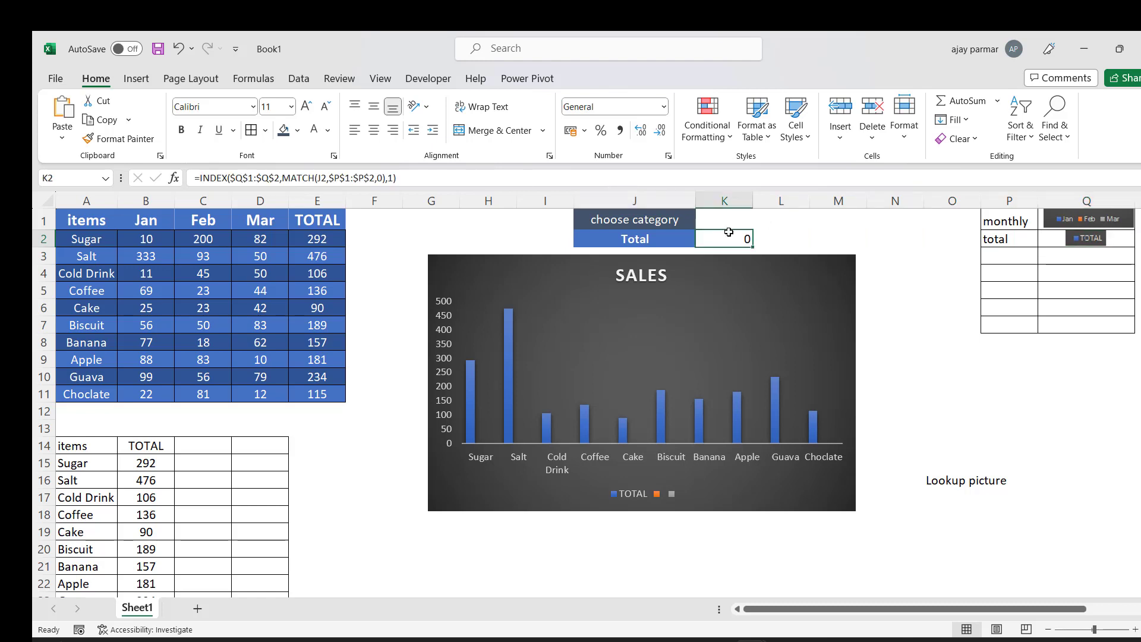
pyautogui.click(445, 177)
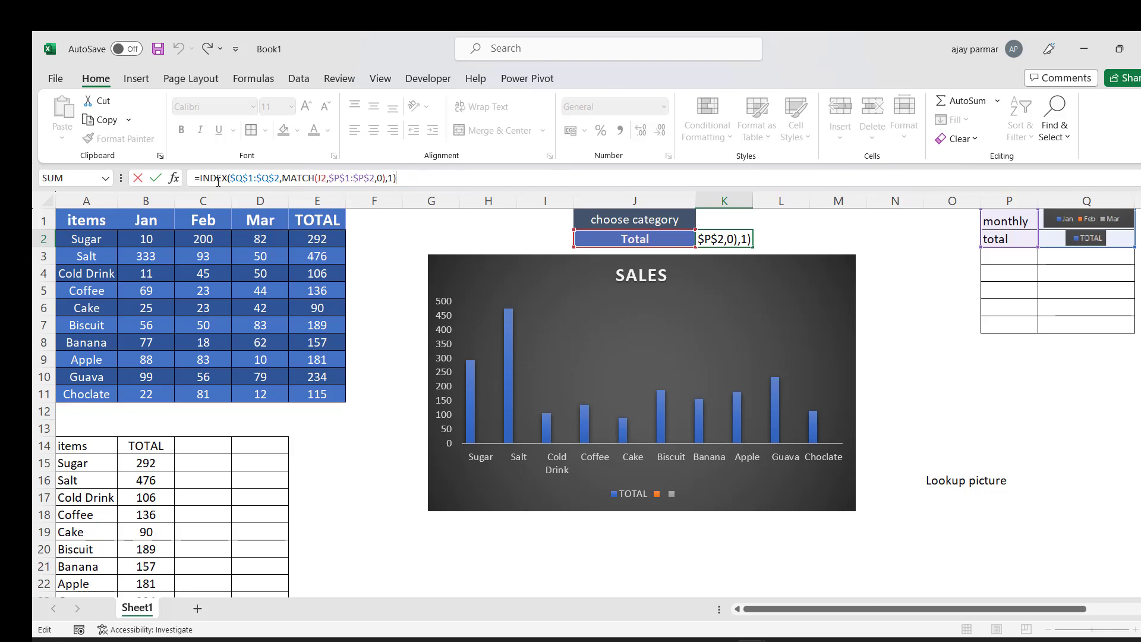
# Copy the INDEX/MATCH lookup formula from K2 without changing the cell
pyautogui.hotkey('shift', 'End')
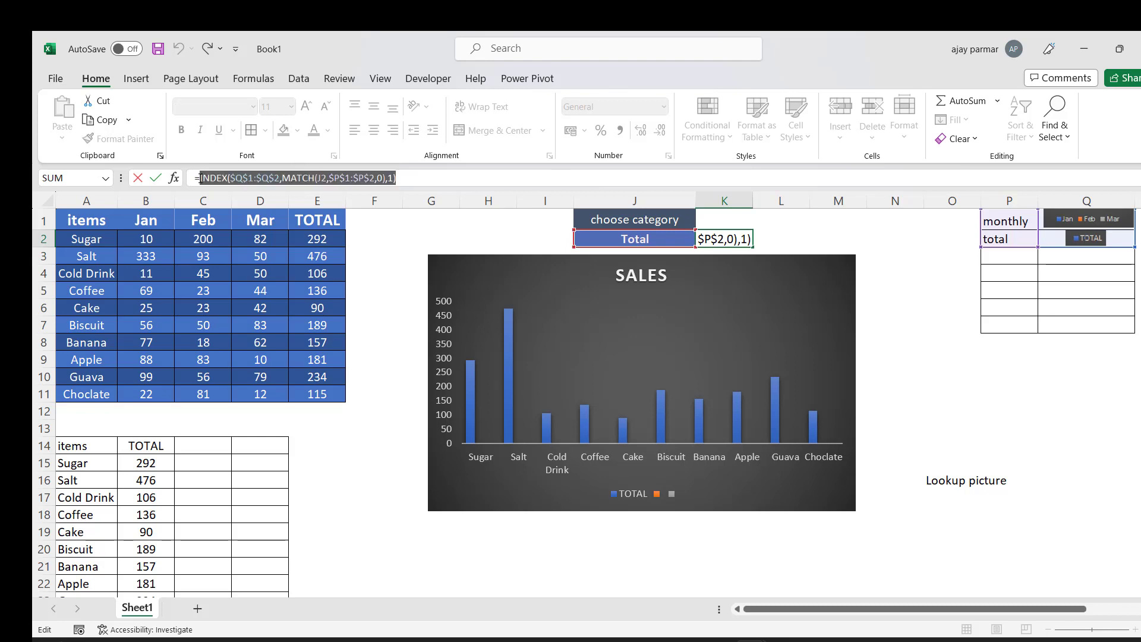
pyautogui.hotkey('ctrl', 'c')
pyautogui.press('Escape')
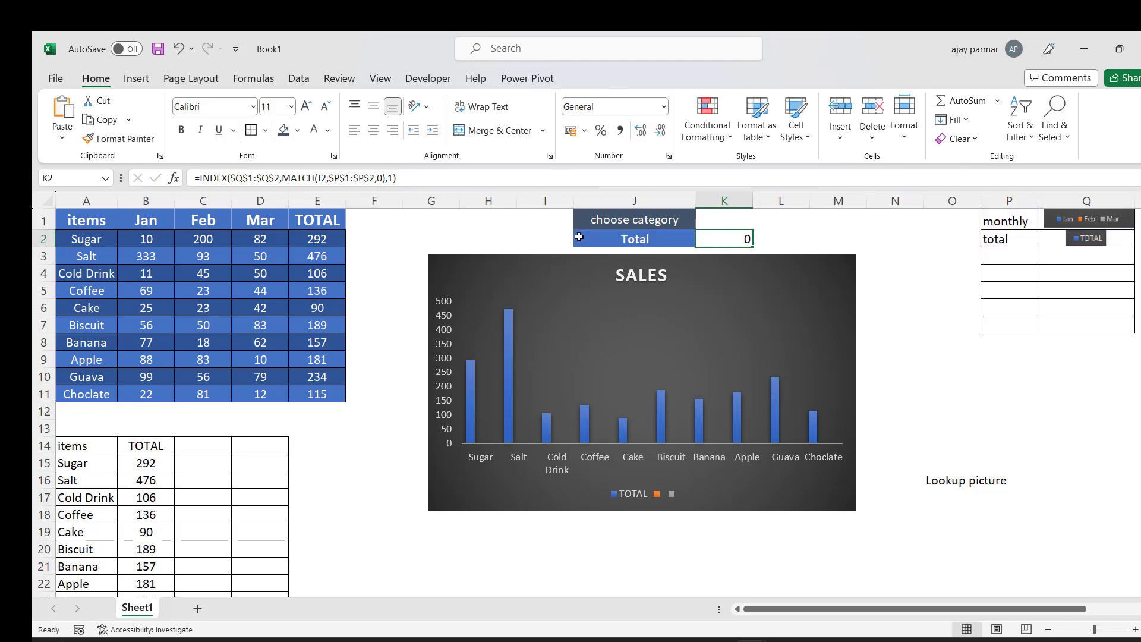
# Increase the font size of the J2 category label
pyautogui.click(593, 238)
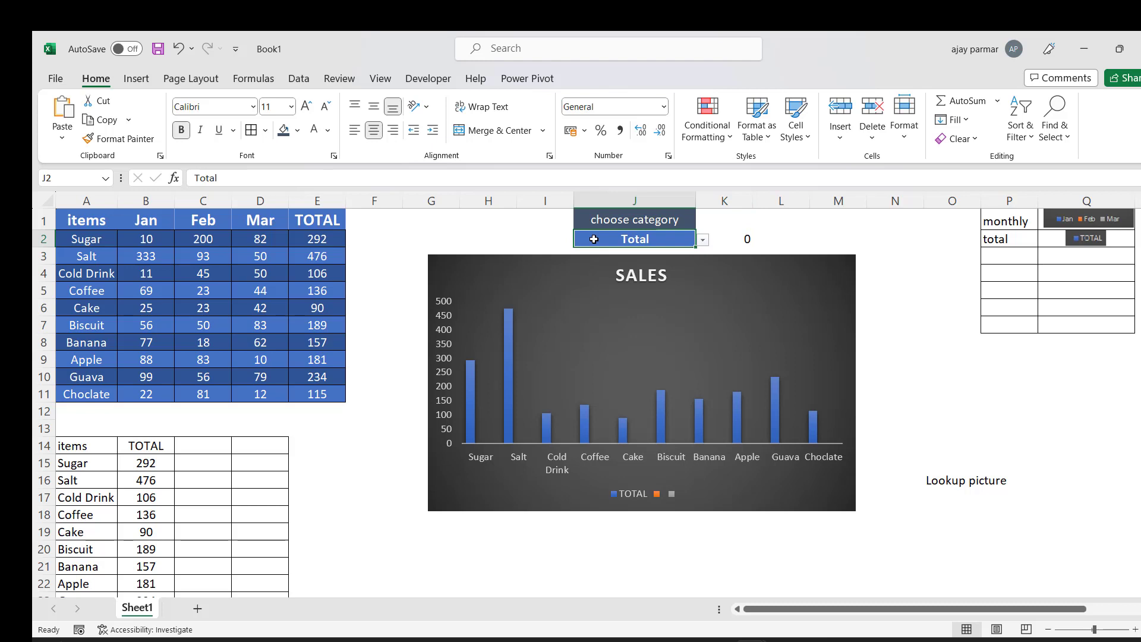
pyautogui.click(307, 107)
pyautogui.click(737, 238)
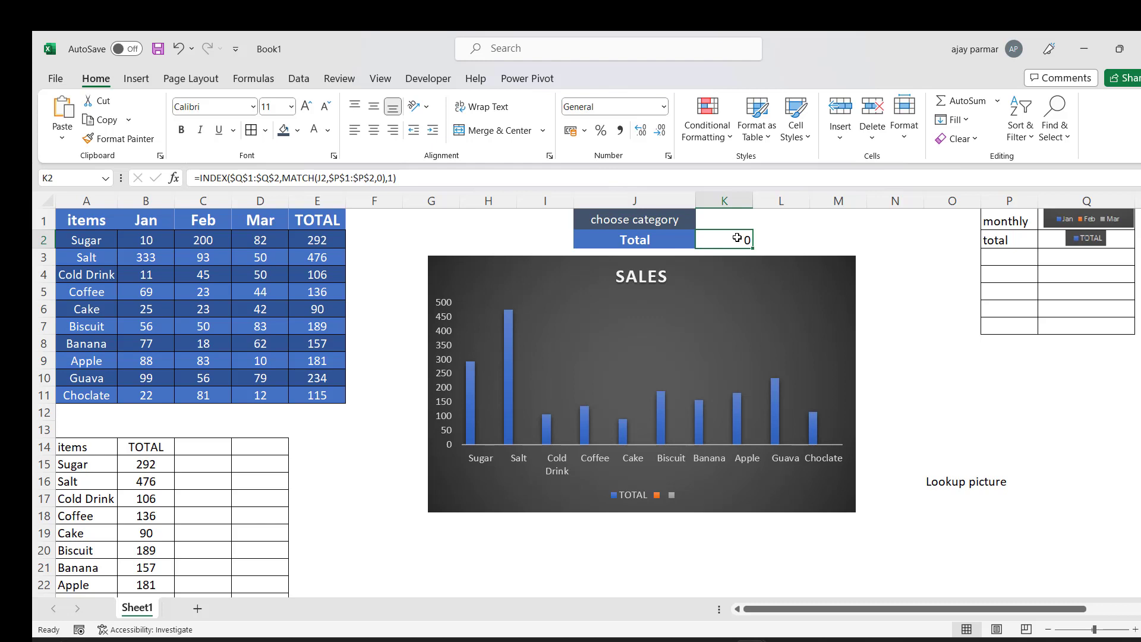
pyautogui.click(1102, 240)
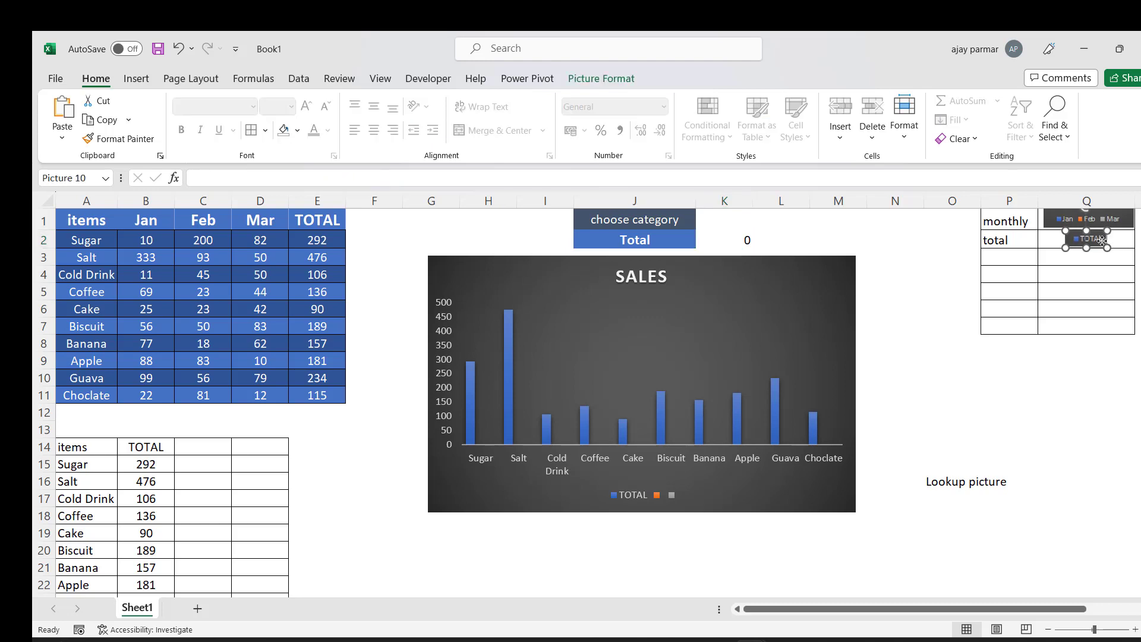
pyautogui.click(715, 238)
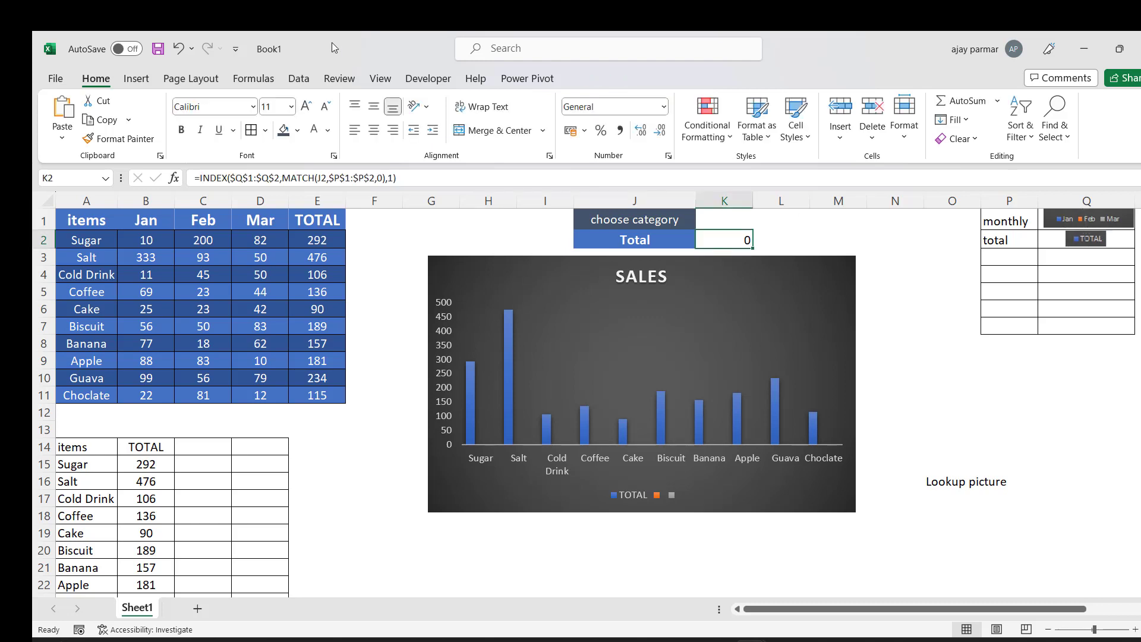
pyautogui.click(265, 80)
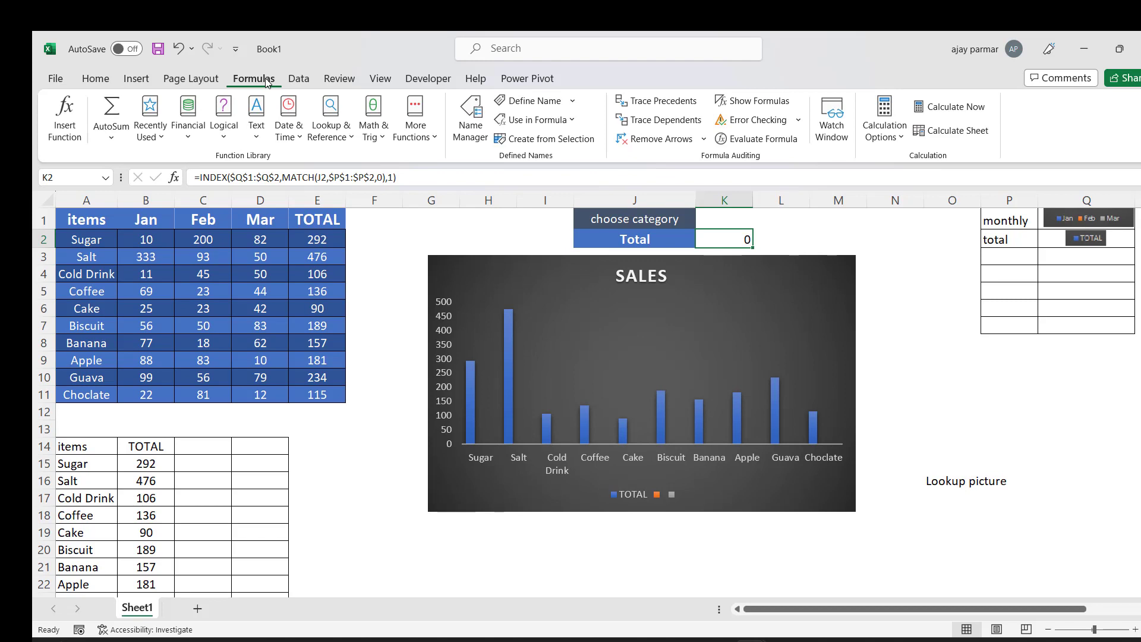
# Start a new workbook name called Find_pic in Name Manager
pyautogui.click(478, 141)
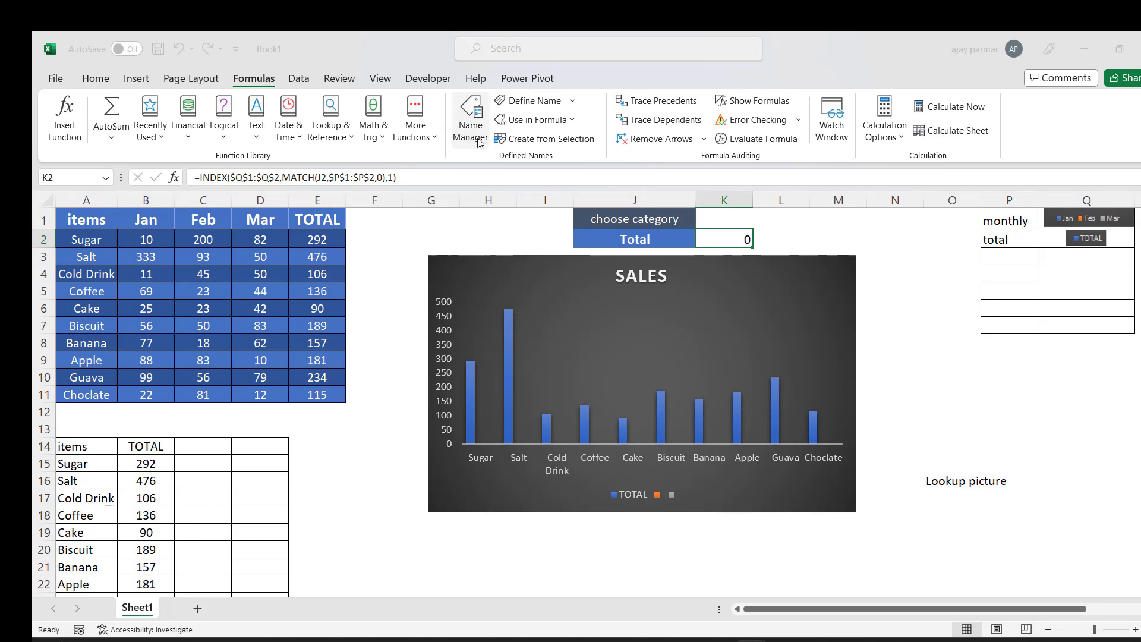
pyautogui.moveTo(910, 150); pyautogui.dragTo(731, 301)
pyautogui.click(575, 314)
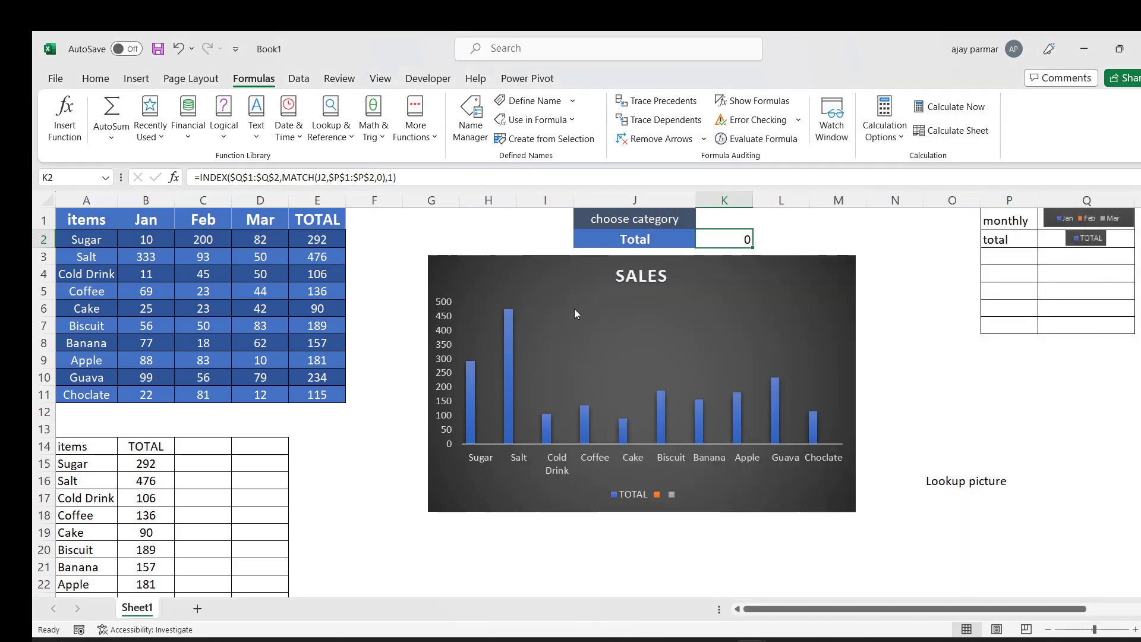
pyautogui.moveTo(734, 364); pyautogui.dragTo(977, 375)
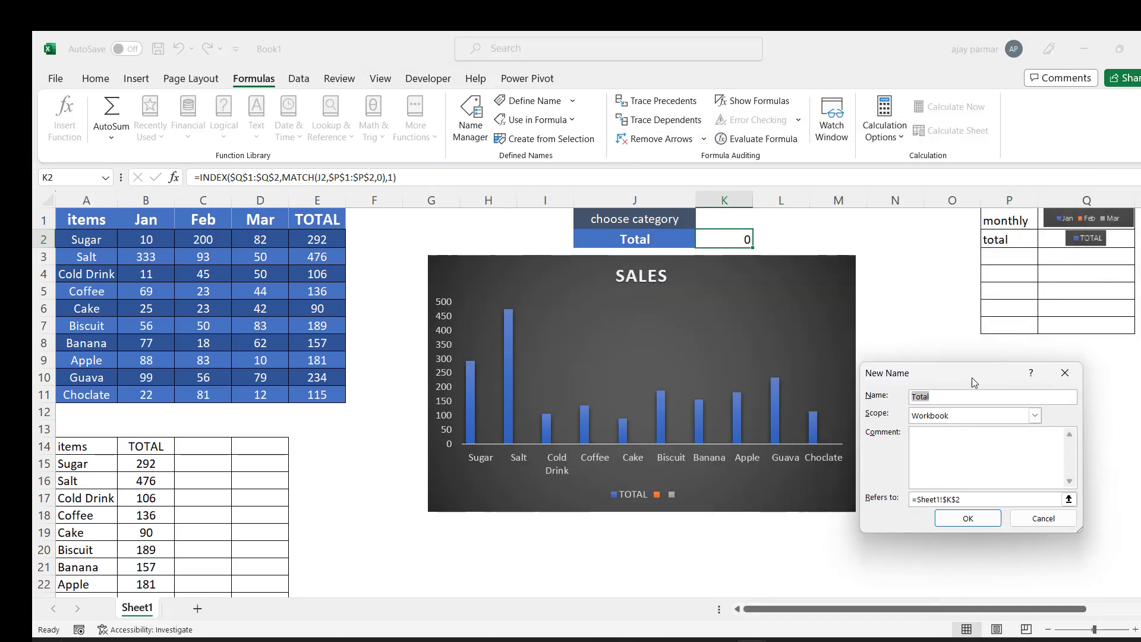
pyautogui.click(937, 399)
pyautogui.write('Find_Bi')
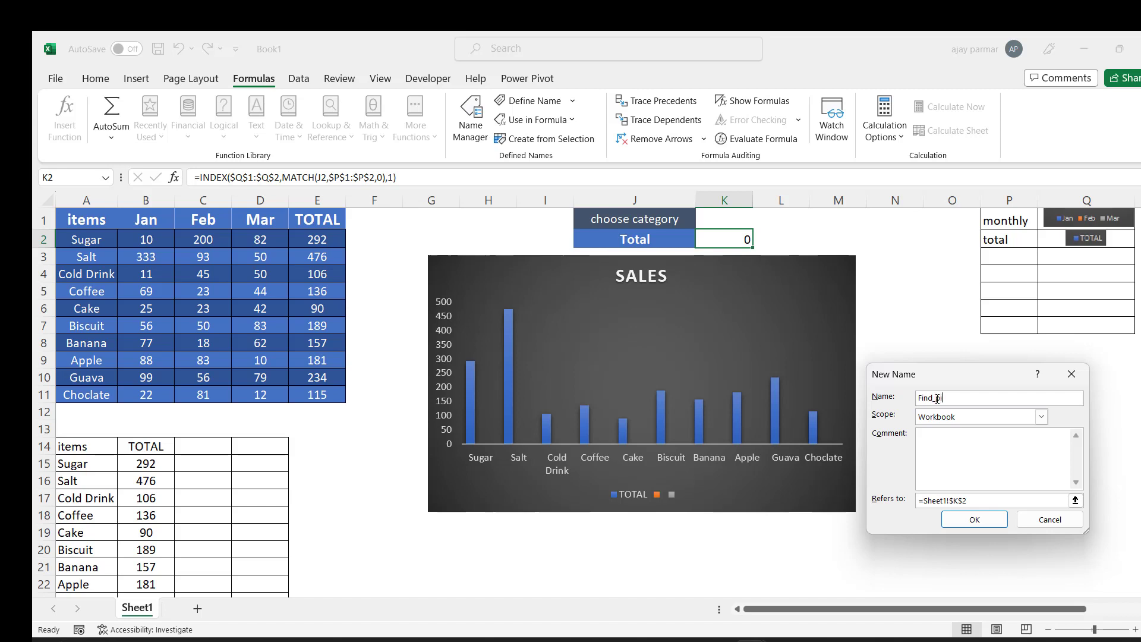
pyautogui.write('c')
# Make Find_pic refer to the pasted INDEX/MATCH formula over Q1:Q2, then confirm
pyautogui.click(980, 500)
pyautogui.press('BackSpace')
pyautogui.press('BackSpace')
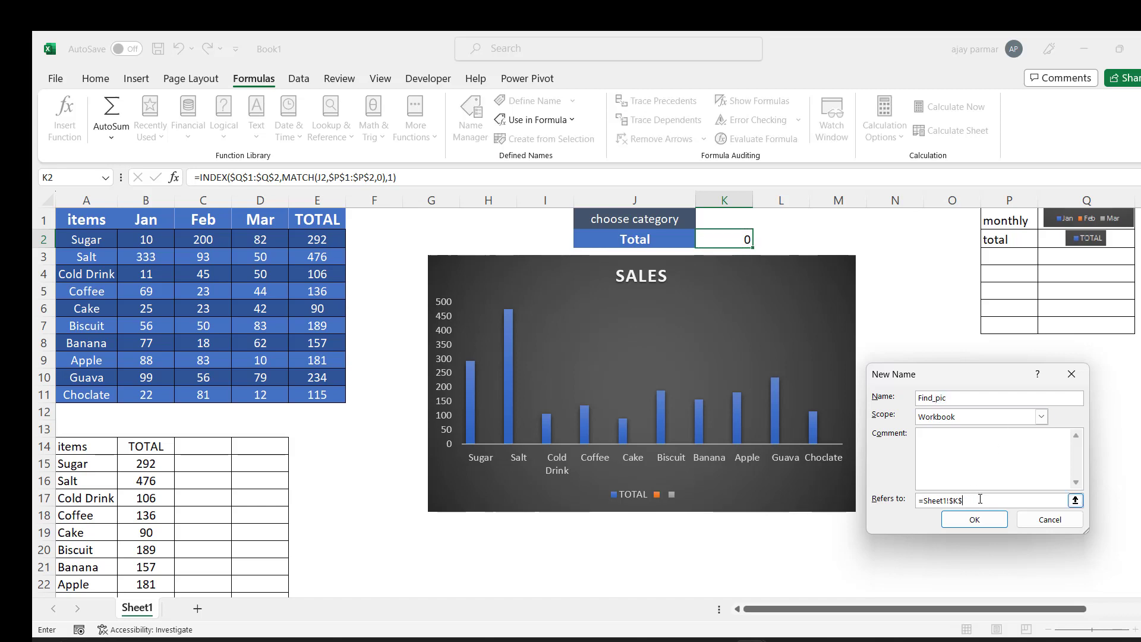
pyautogui.press('BackSpace')
pyautogui.press('BackSpace')
pyautogui.press('BackSpace')
pyautogui.hotkey('ctrl', 'v')
pyautogui.click(1075, 502)
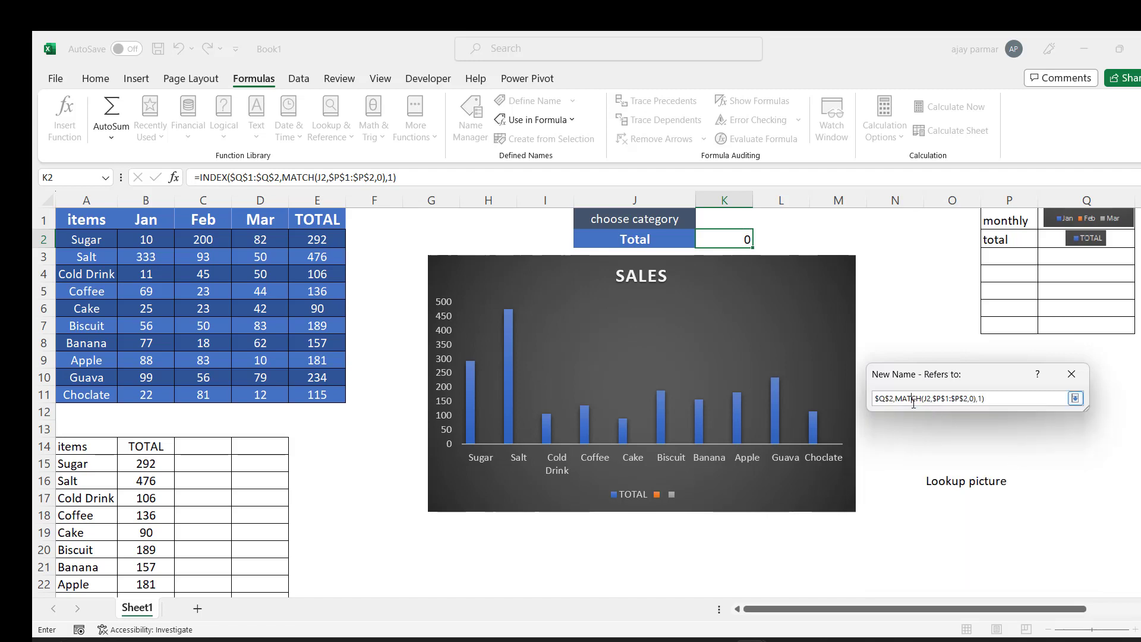
pyautogui.click(1075, 398)
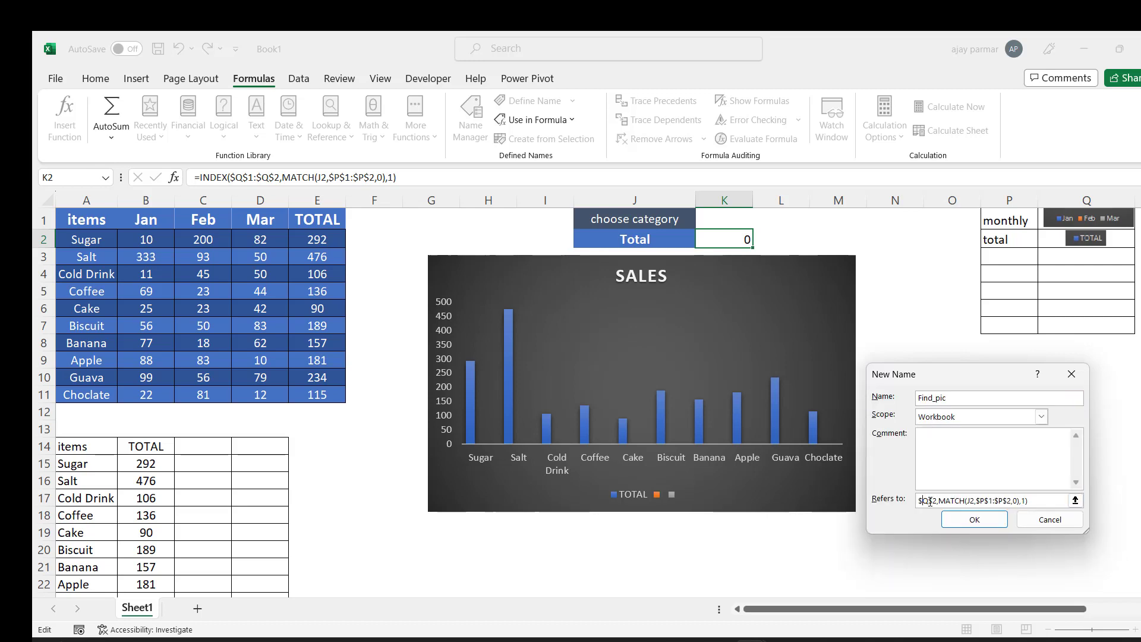
pyautogui.press('Left')
pyautogui.press('Left')
pyautogui.press('Left')
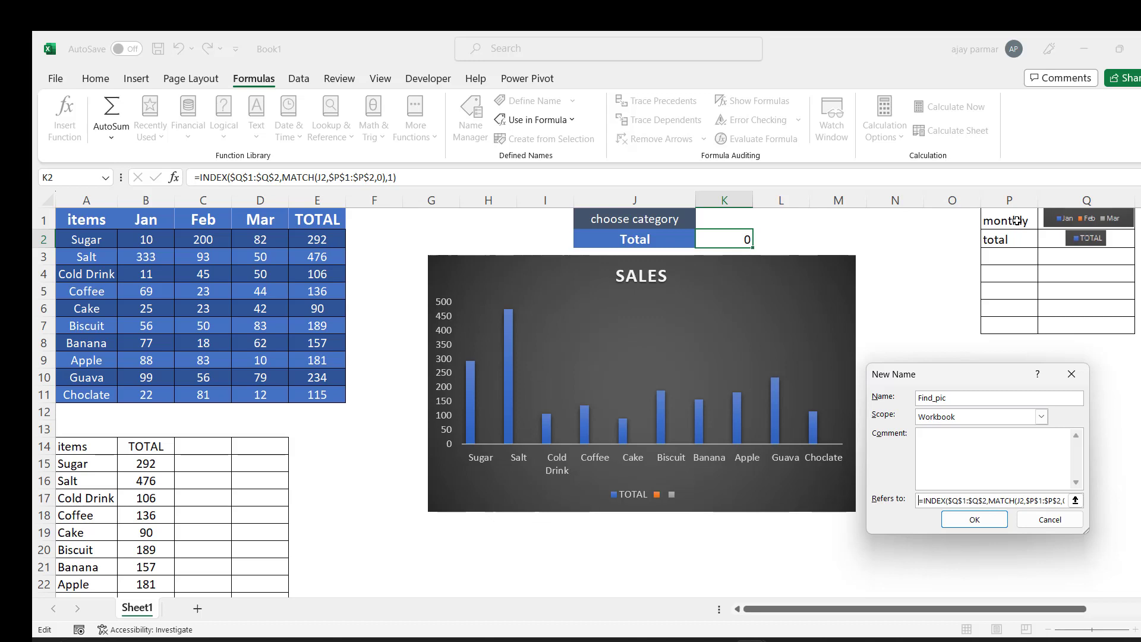
pyautogui.click(976, 521)
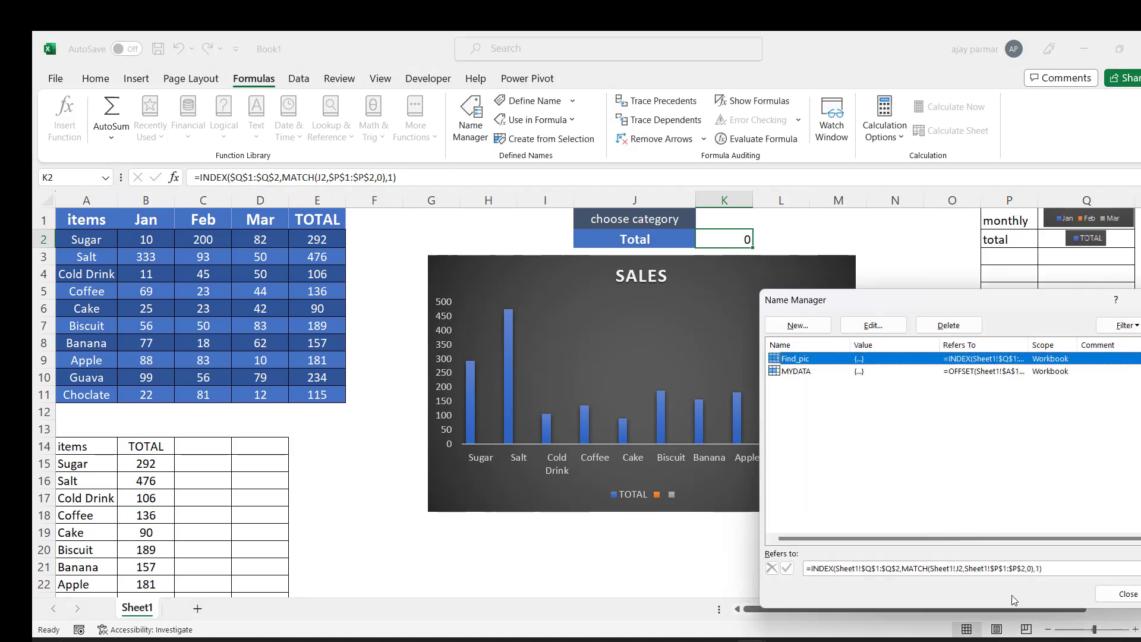
# Check the Find_pic formula in Refers to, then close Name Manager
pyautogui.click(1071, 568)
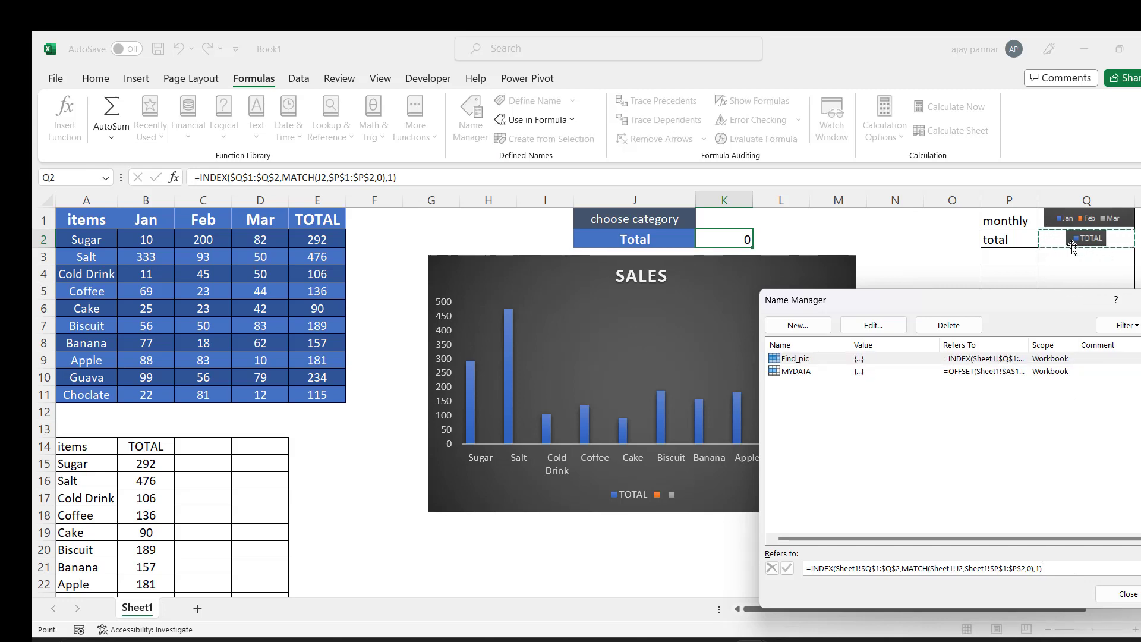
pyautogui.click(1129, 594)
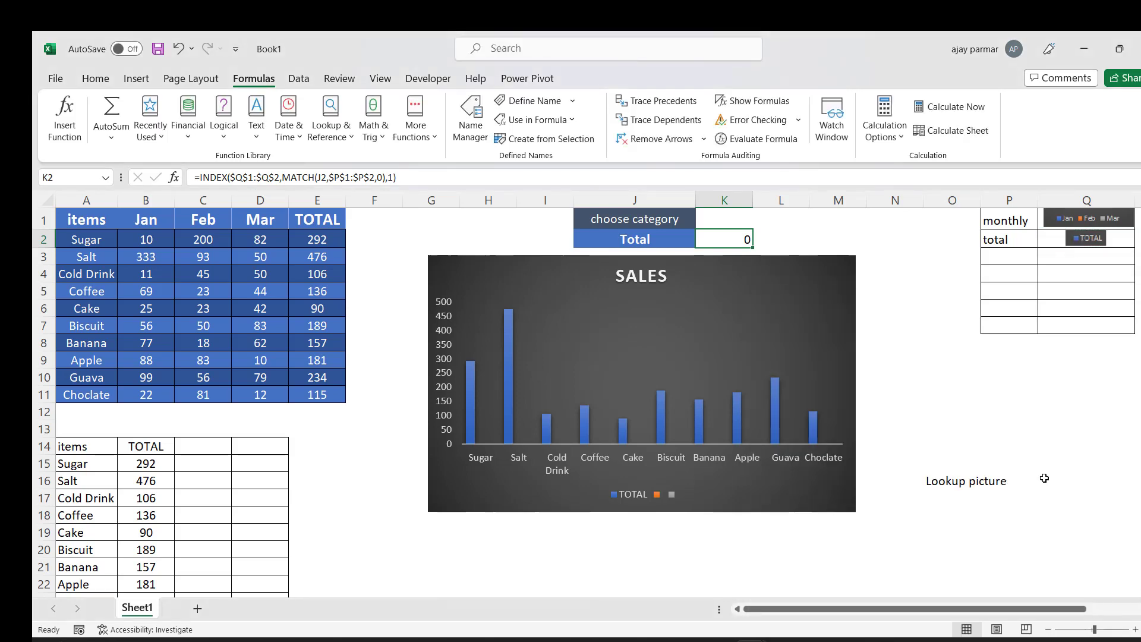
# Inspect the Monthly and TOTAL legend pictures in Q1 and Q2
pyautogui.click(1044, 478)
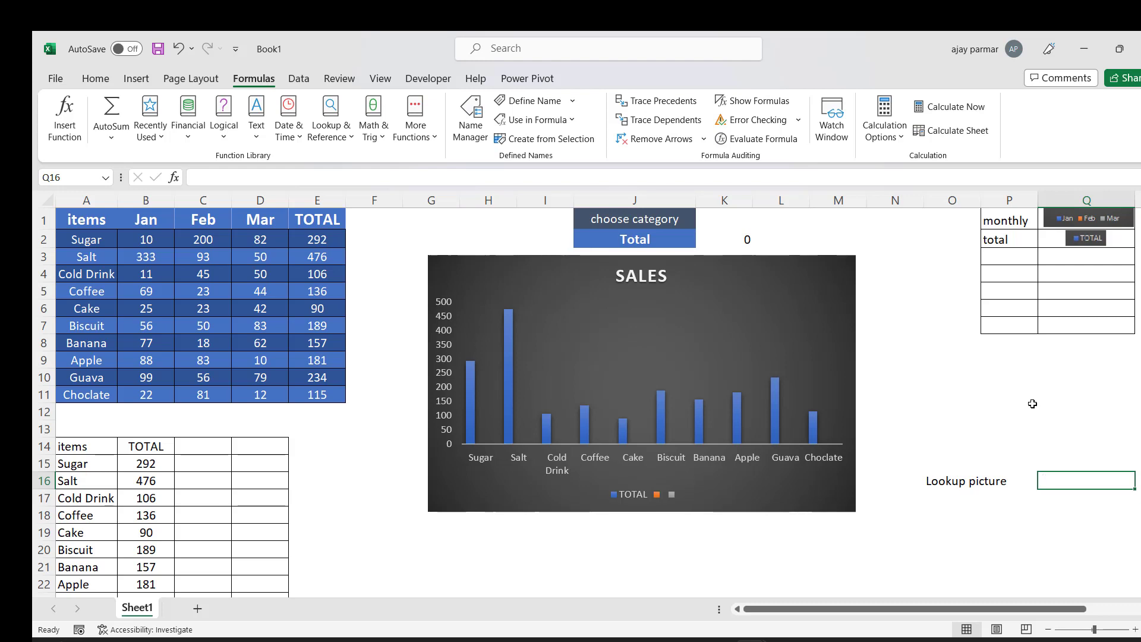
pyautogui.click(1051, 221)
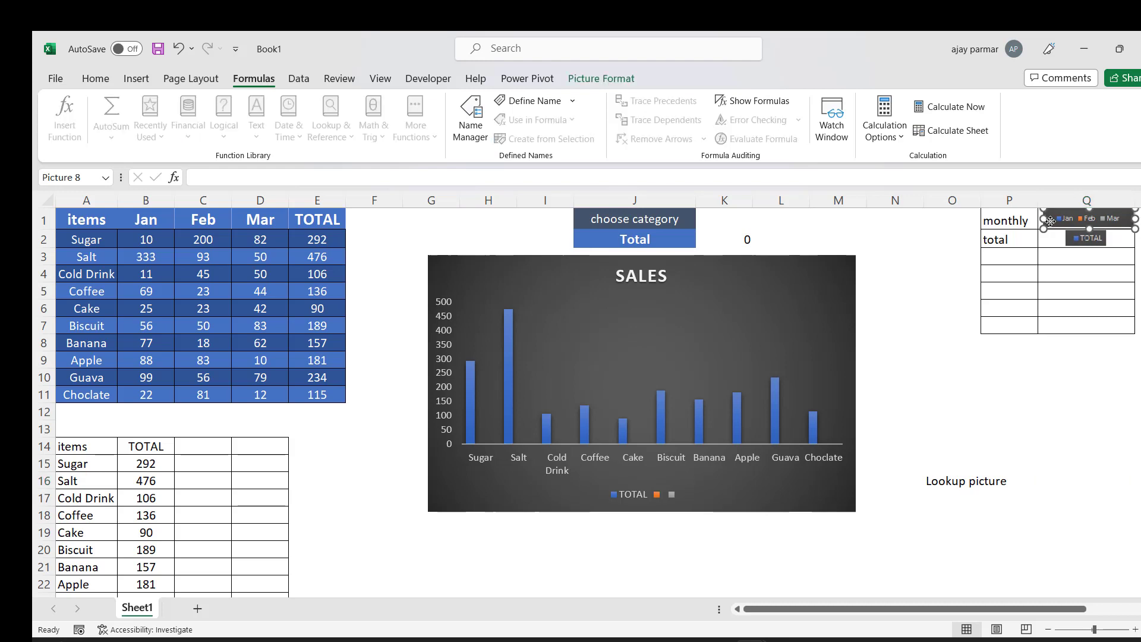
pyautogui.click(1068, 266)
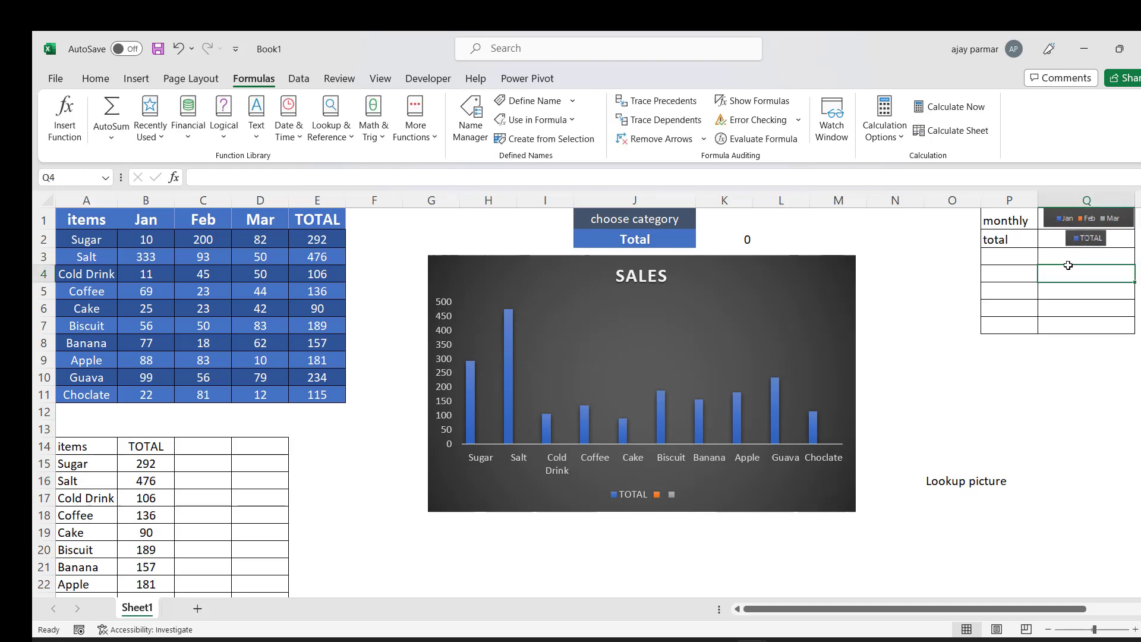
pyautogui.click(1092, 245)
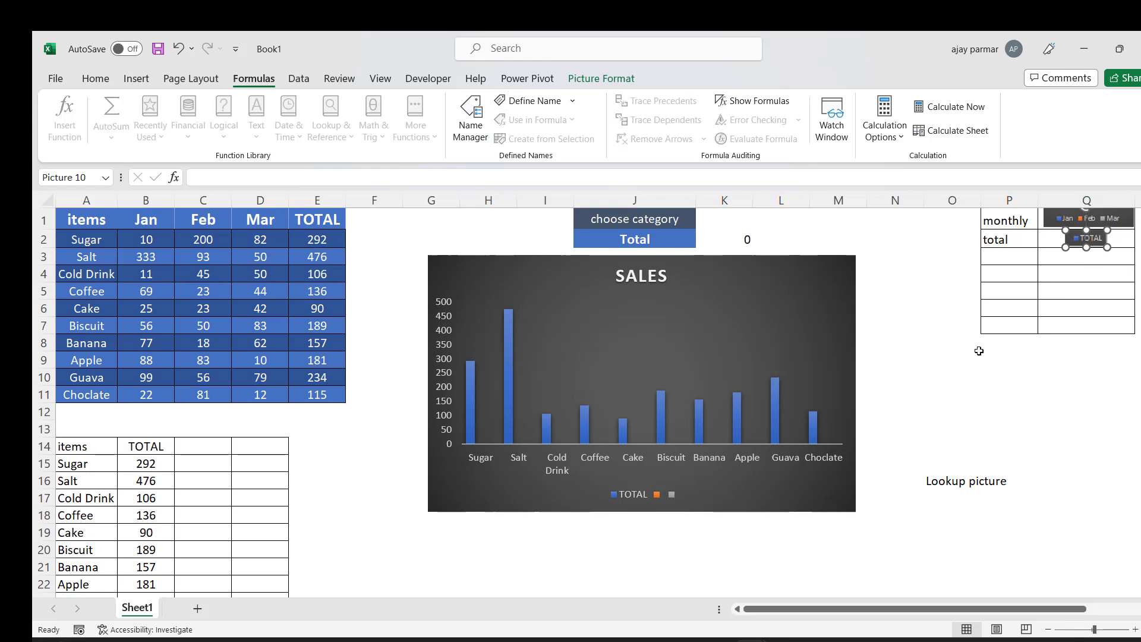
pyautogui.click(930, 362)
pyautogui.click(788, 241)
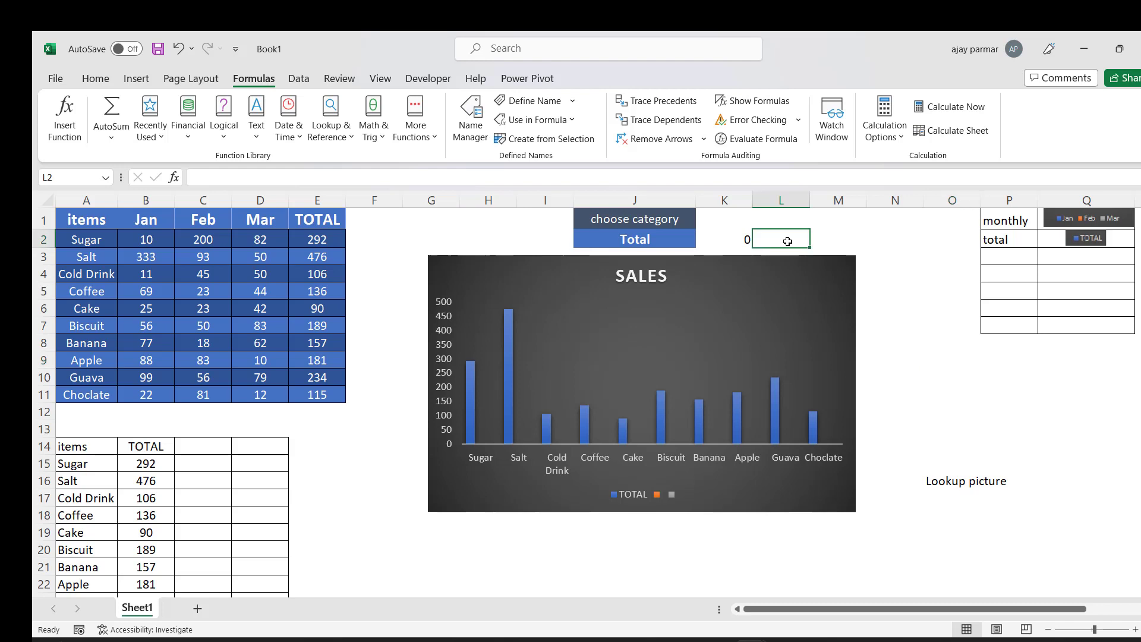
pyautogui.moveTo(851, 220); pyautogui.dragTo(951, 479)
pyautogui.click(874, 586)
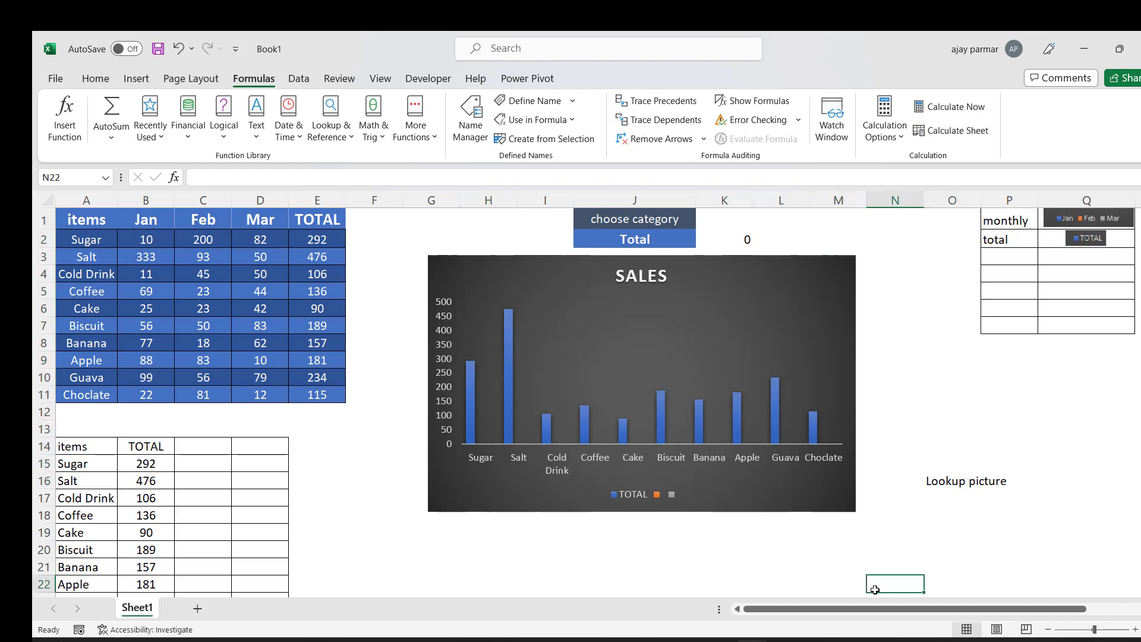
# Paste the copied TOTAL legend picture at J20 below the chart and nudge it right
pyautogui.click(605, 547)
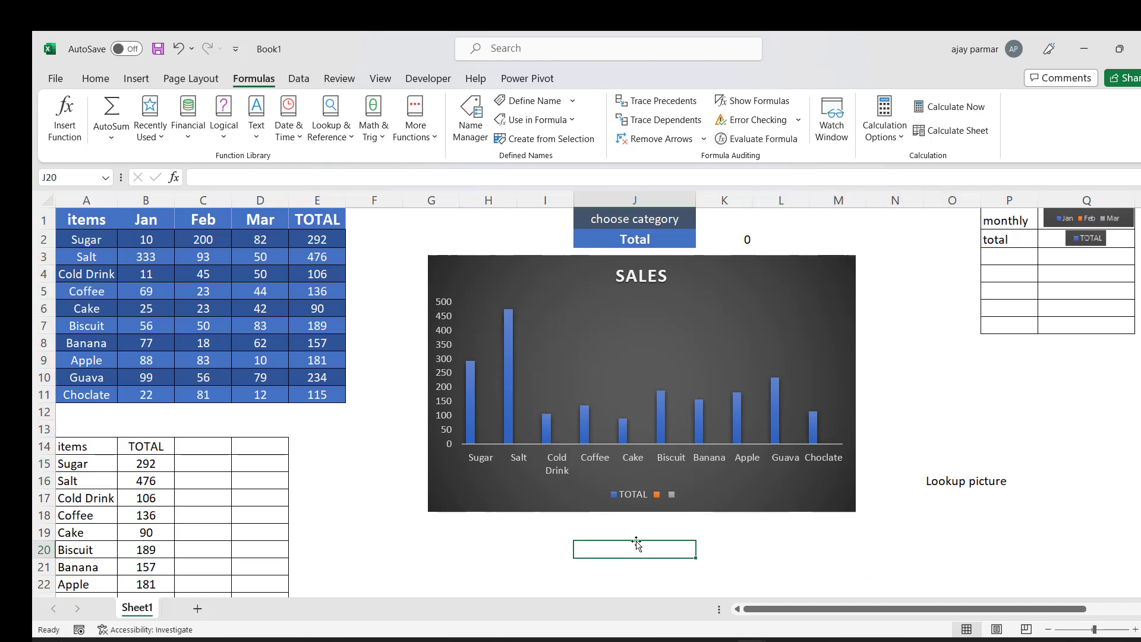
pyautogui.hotkey('ctrl', 'v')
pyautogui.moveTo(609, 548); pyautogui.dragTo(629, 548)
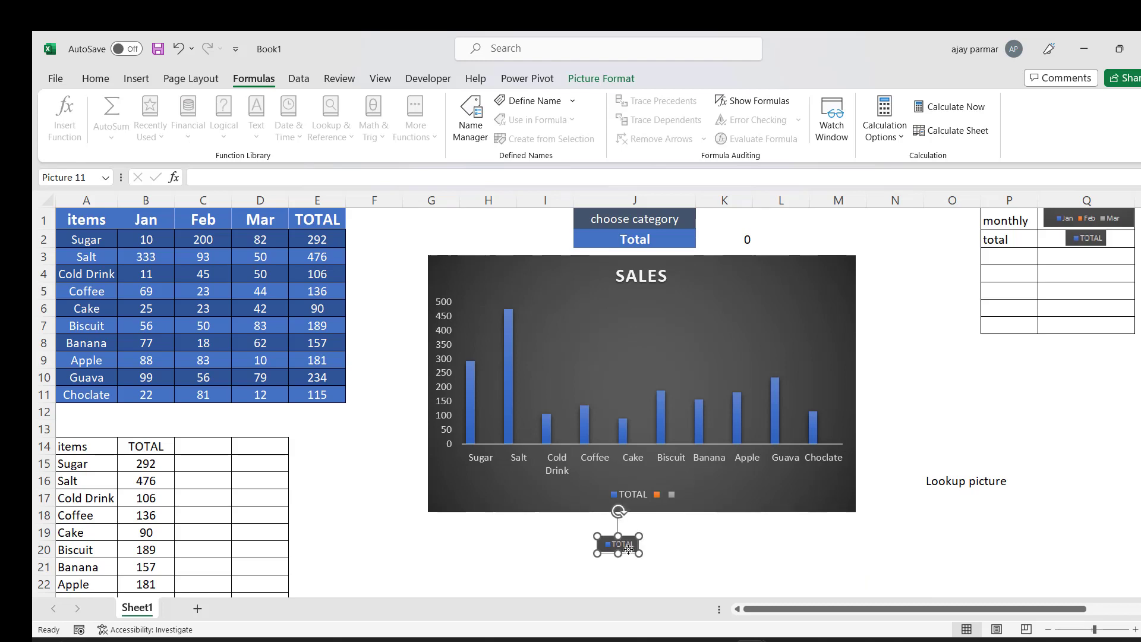
pyautogui.click(1104, 240)
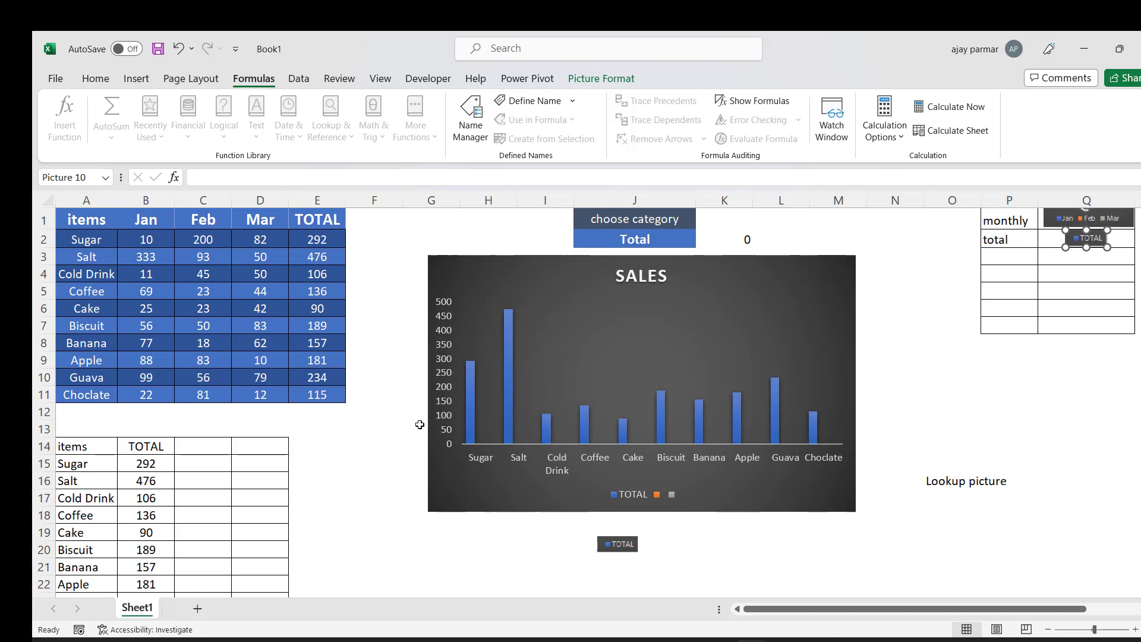
pyautogui.click(635, 544)
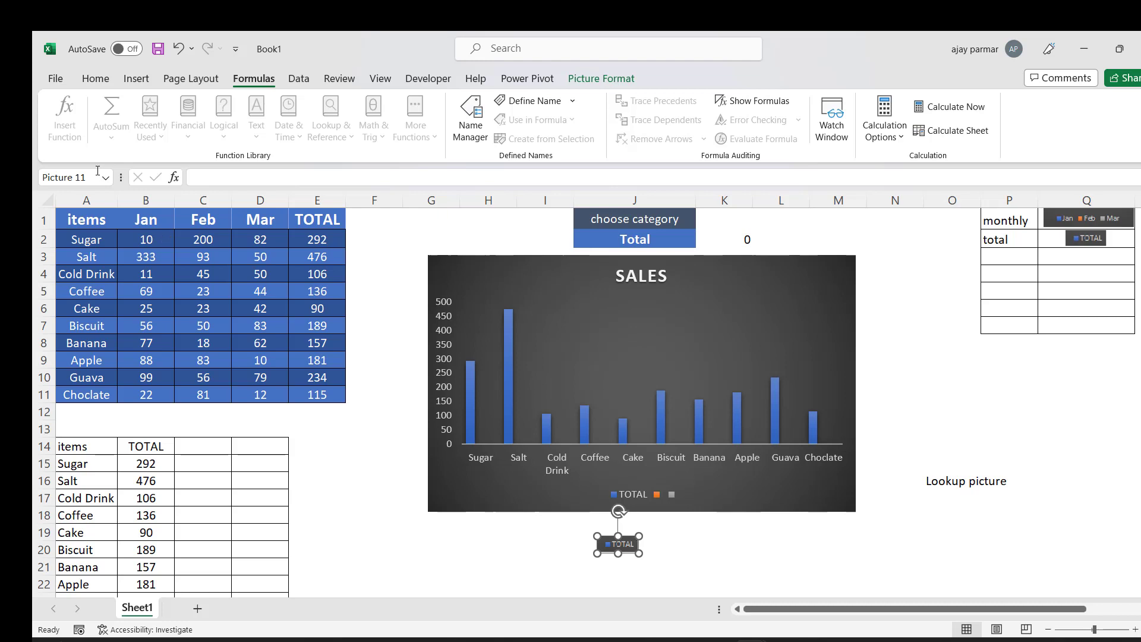
# Link the pasted picture to the formula =Find_pic
pyautogui.click(218, 178)
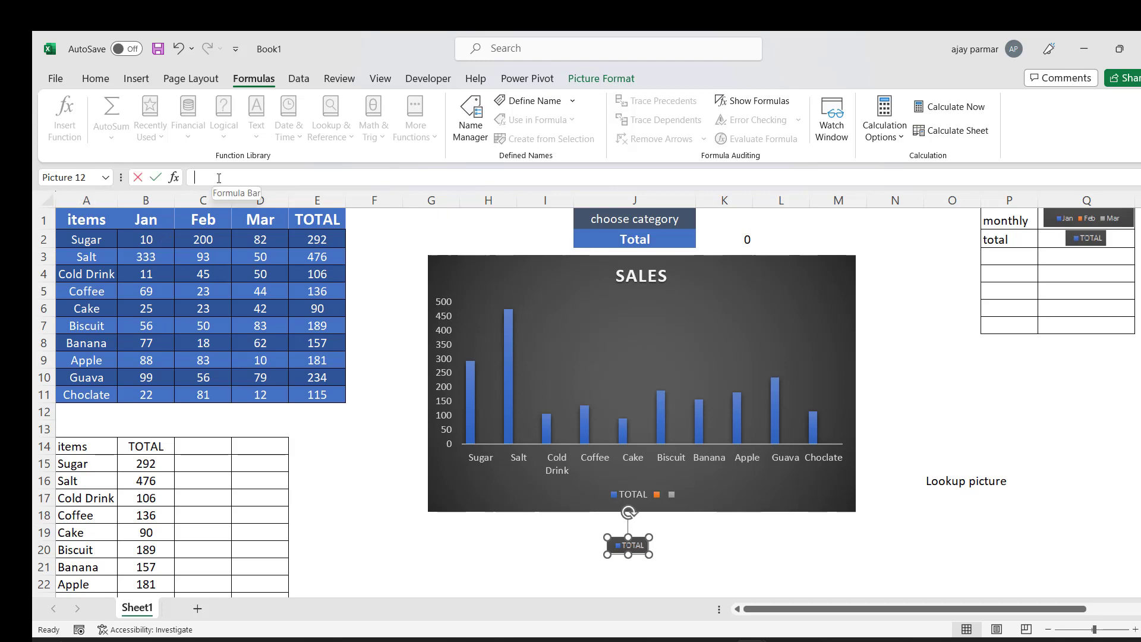
pyautogui.write('=fin')
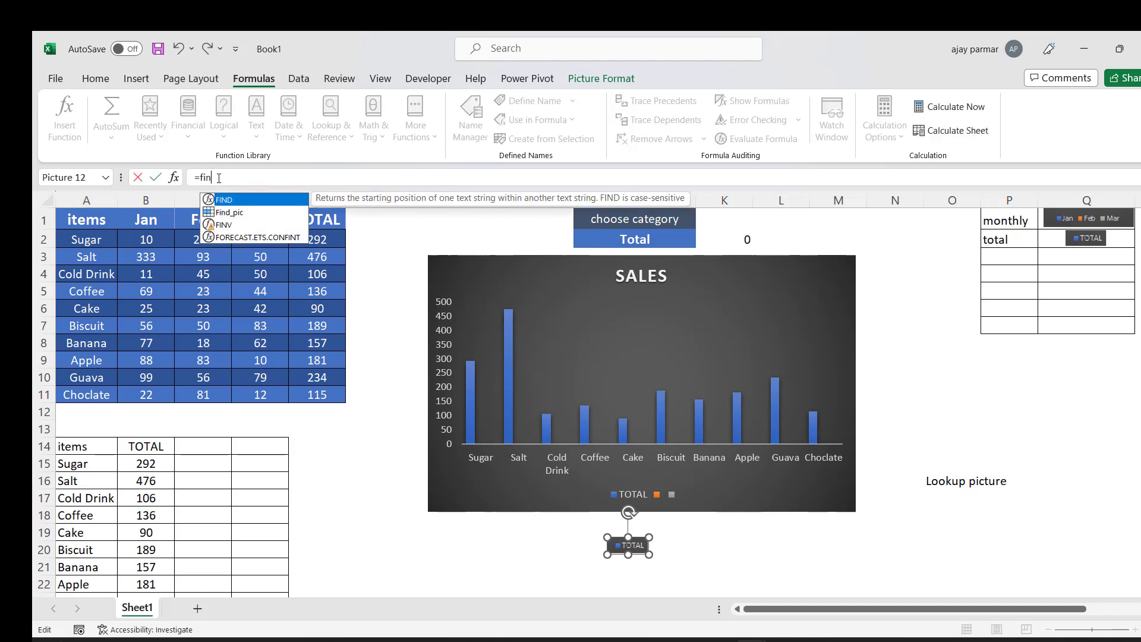
pyautogui.write('d_pi')
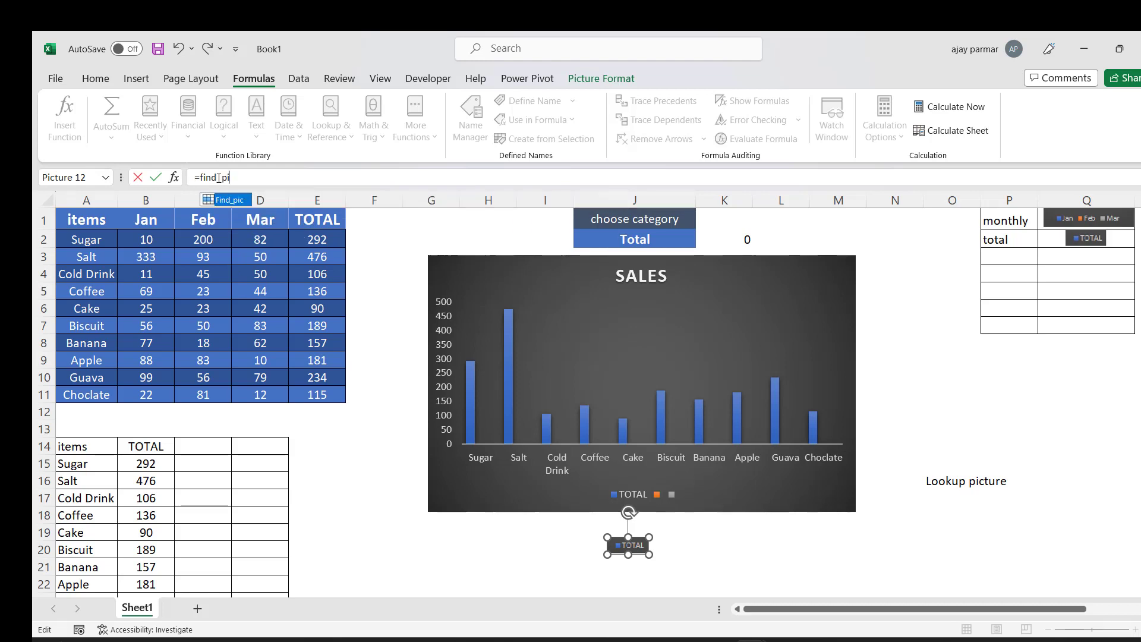
pyautogui.write('c')
pyautogui.press('Return')
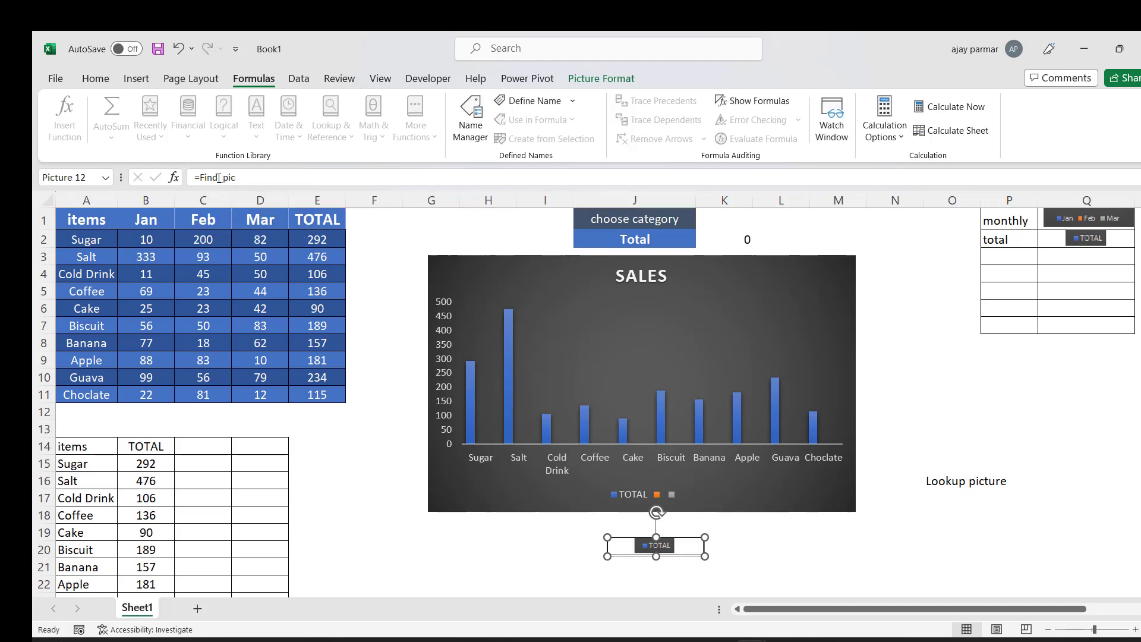
pyautogui.click(770, 547)
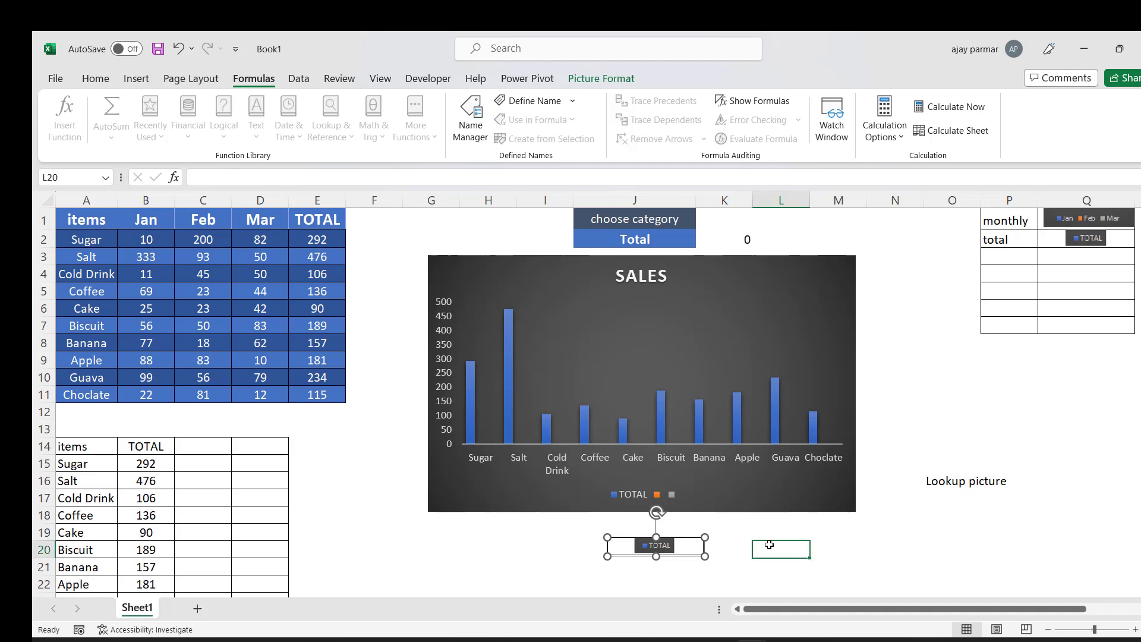
# Move the linked picture up so it sits over K2:L2 beside the category cell
pyautogui.click(678, 551)
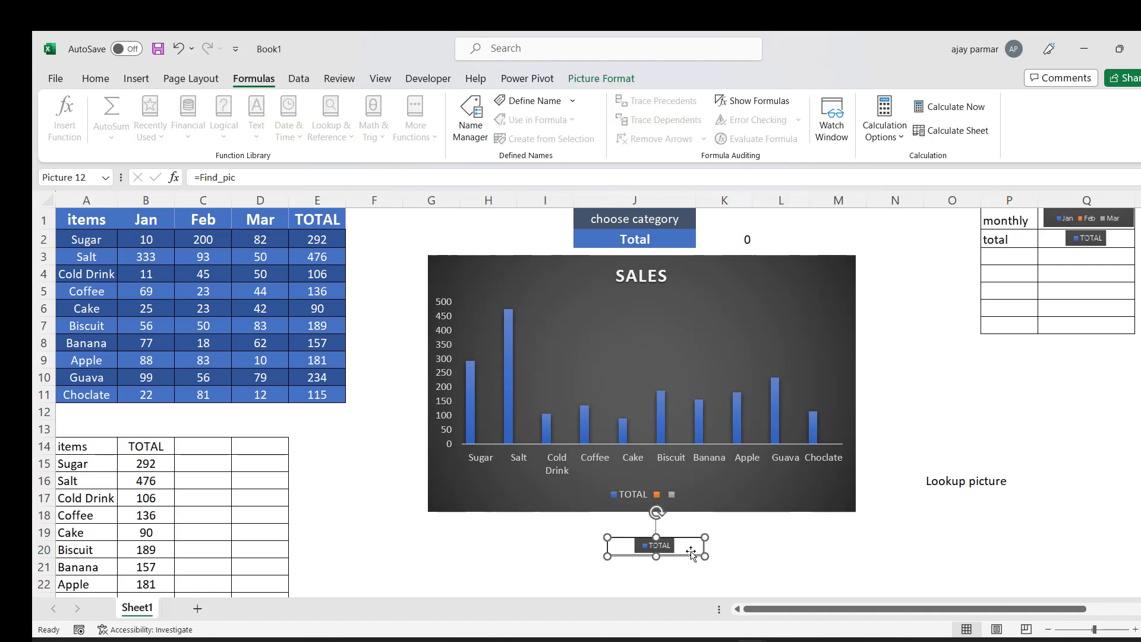
pyautogui.moveTo(673, 550); pyautogui.dragTo(669, 547)
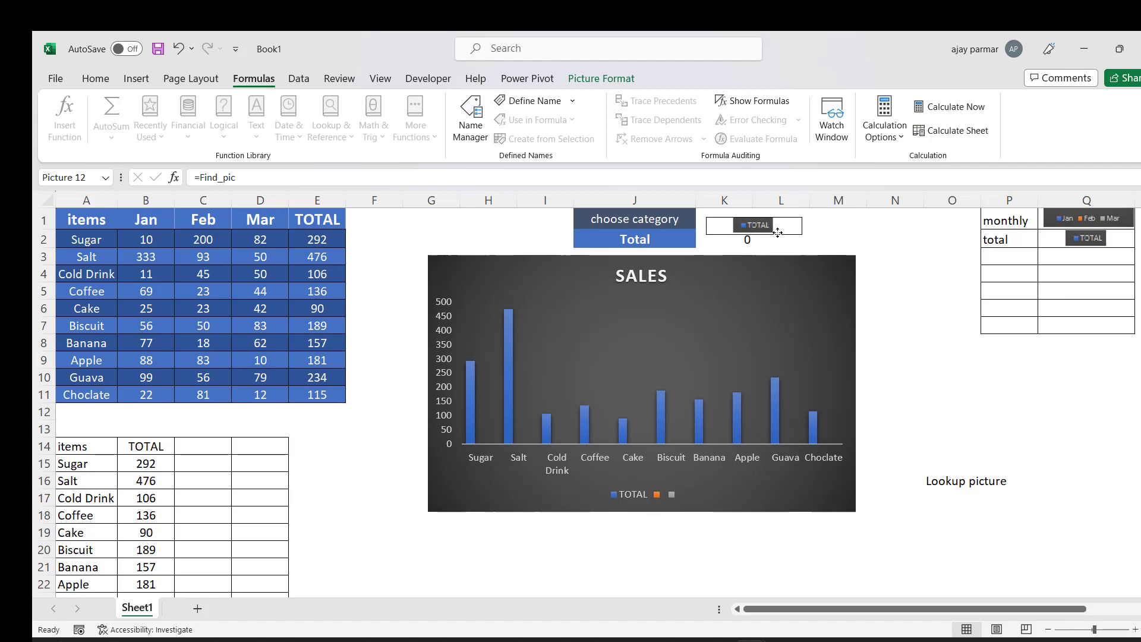
pyautogui.moveTo(670, 550)
pyautogui.mouseDown()
pyautogui.moveTo(762, 244)
pyautogui.moveTo(840, 243)
pyautogui.mouseUp()
pyautogui.click(713, 236)
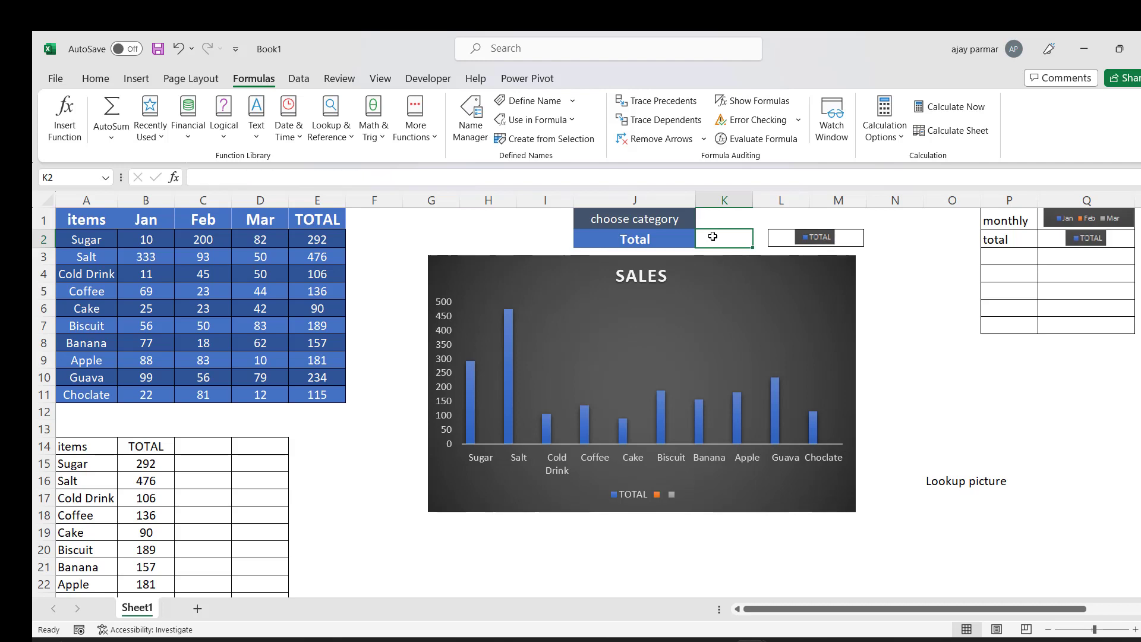
pyautogui.moveTo(851, 237); pyautogui.dragTo(791, 240)
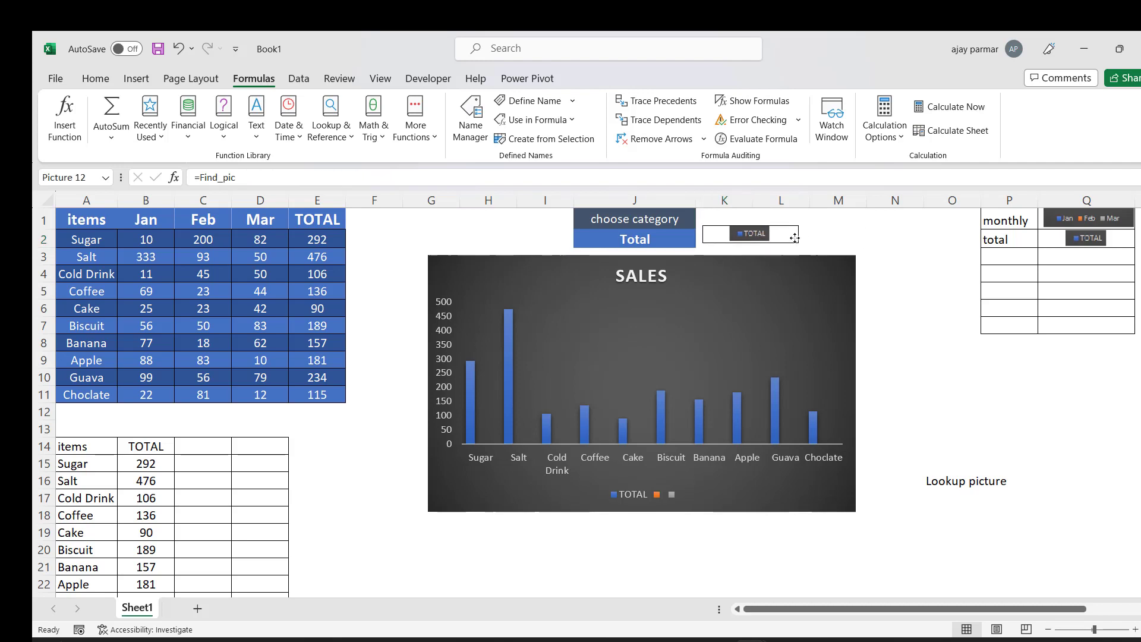
# Test the J2 dropdown by switching to Monthly, then back to Total
pyautogui.click(630, 237)
pyautogui.hotkey('alt', 'Down')
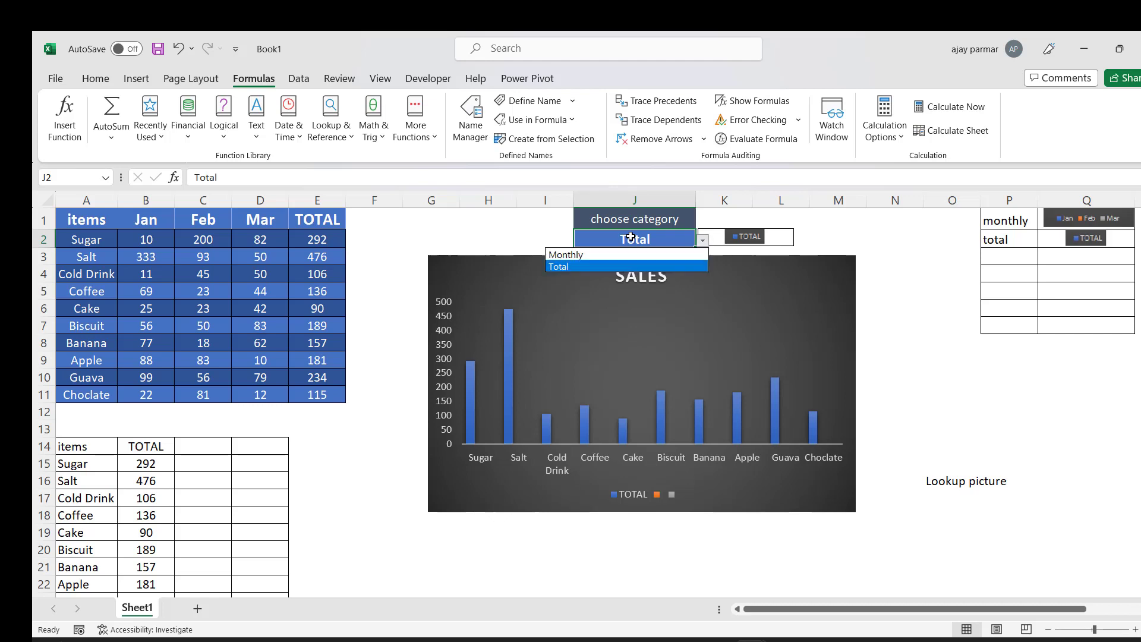
pyautogui.press('Up')
pyautogui.press('Return')
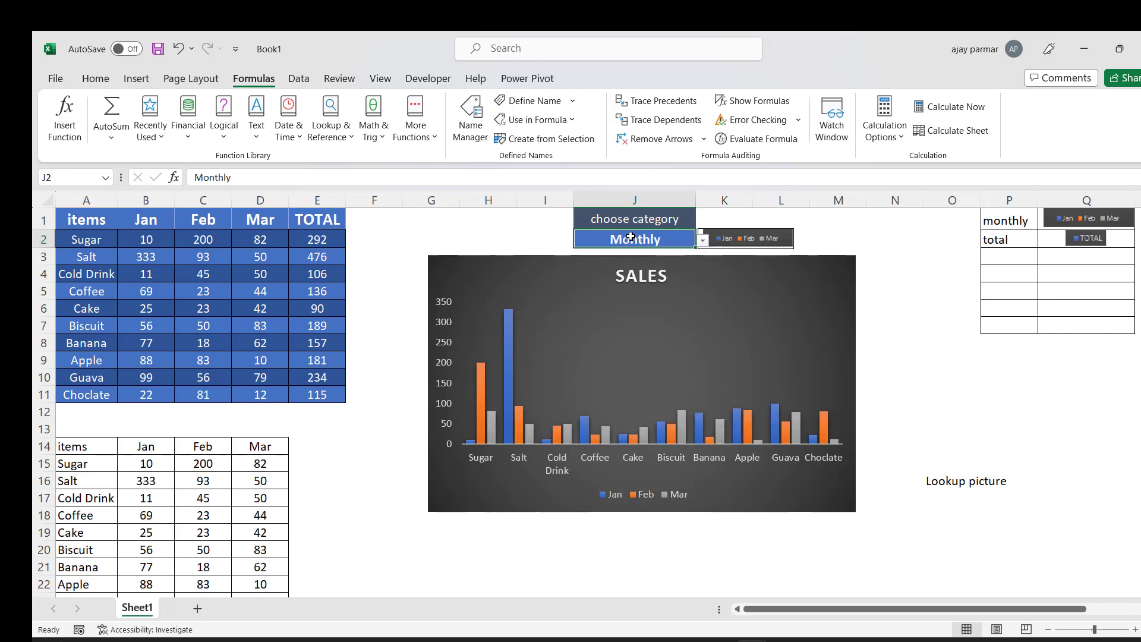
pyautogui.click(875, 238)
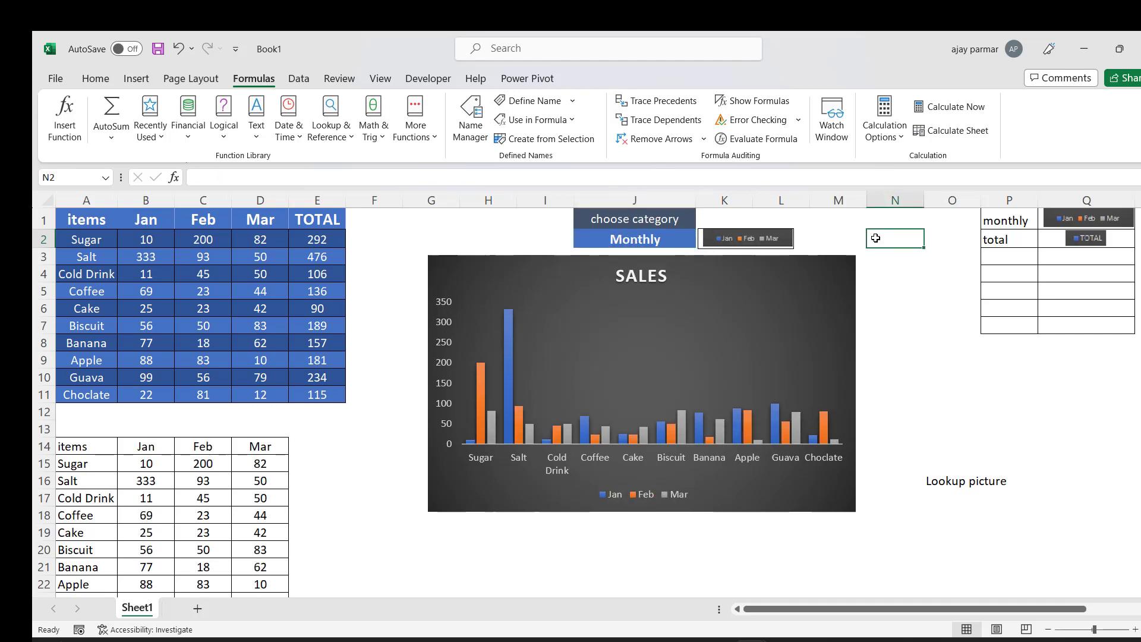
pyautogui.click(681, 238)
pyautogui.hotkey('alt', 'Down')
pyautogui.press('Down')
pyautogui.press('Return')
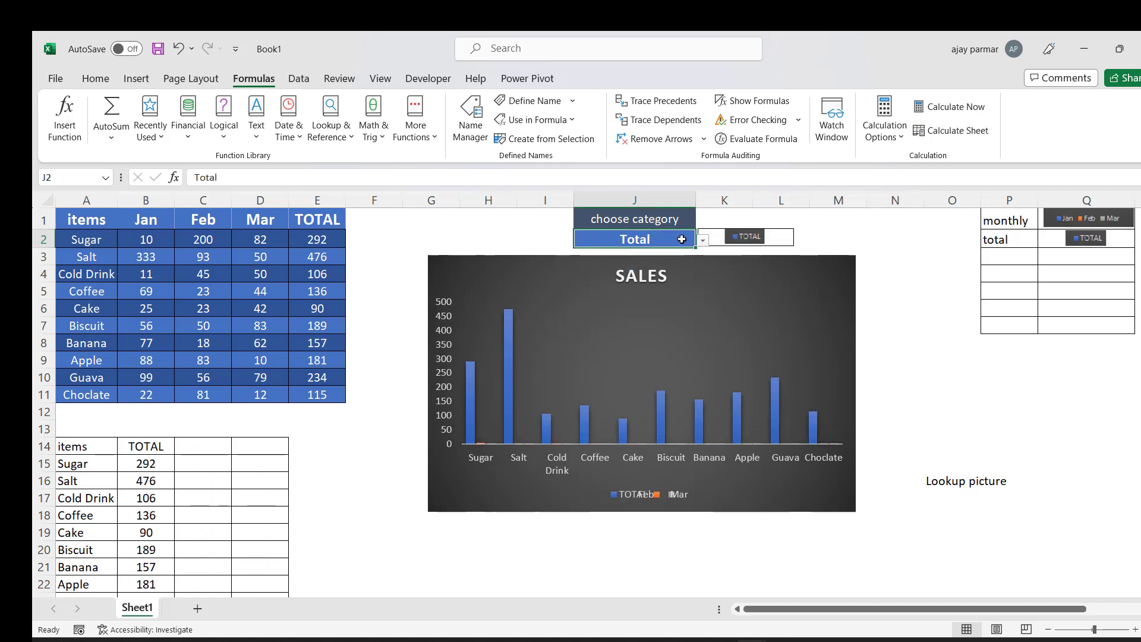
# Set J2 to Monthly again and compare the linked picture with the chart's legend
pyautogui.click(778, 239)
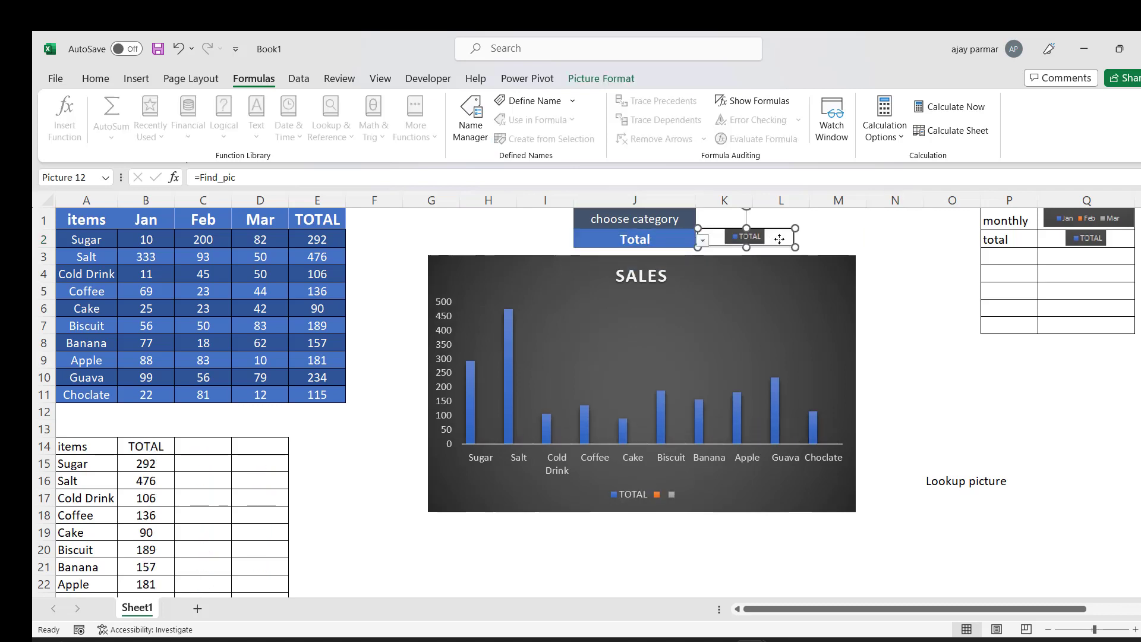
pyautogui.click(626, 238)
pyautogui.hotkey('alt', 'Down')
pyautogui.press('Up')
pyautogui.press('Return')
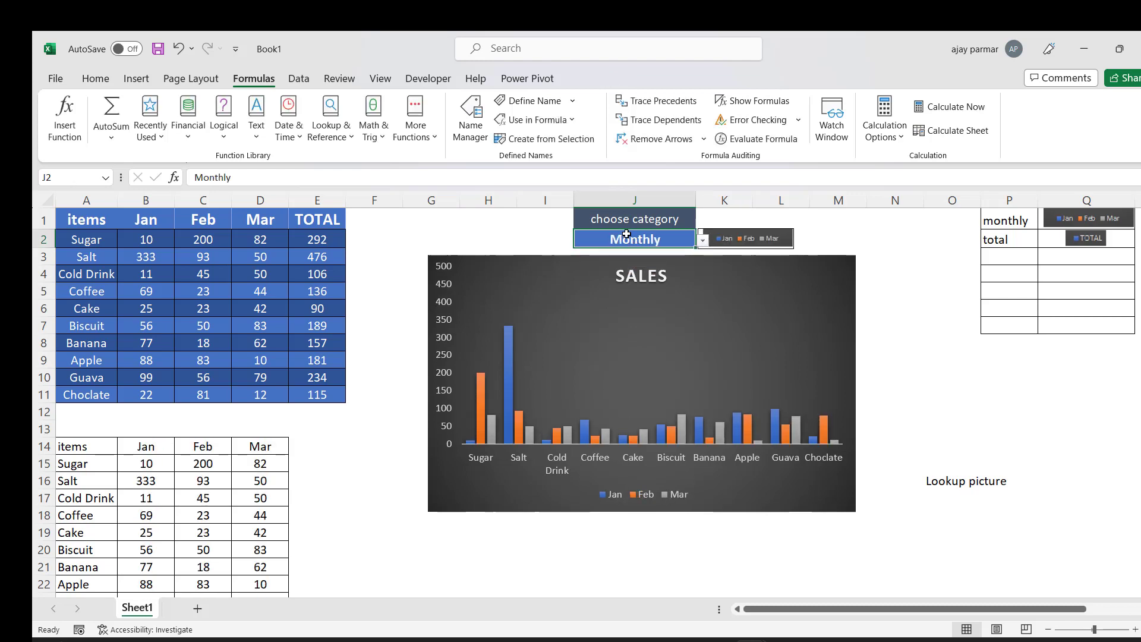
pyautogui.click(869, 240)
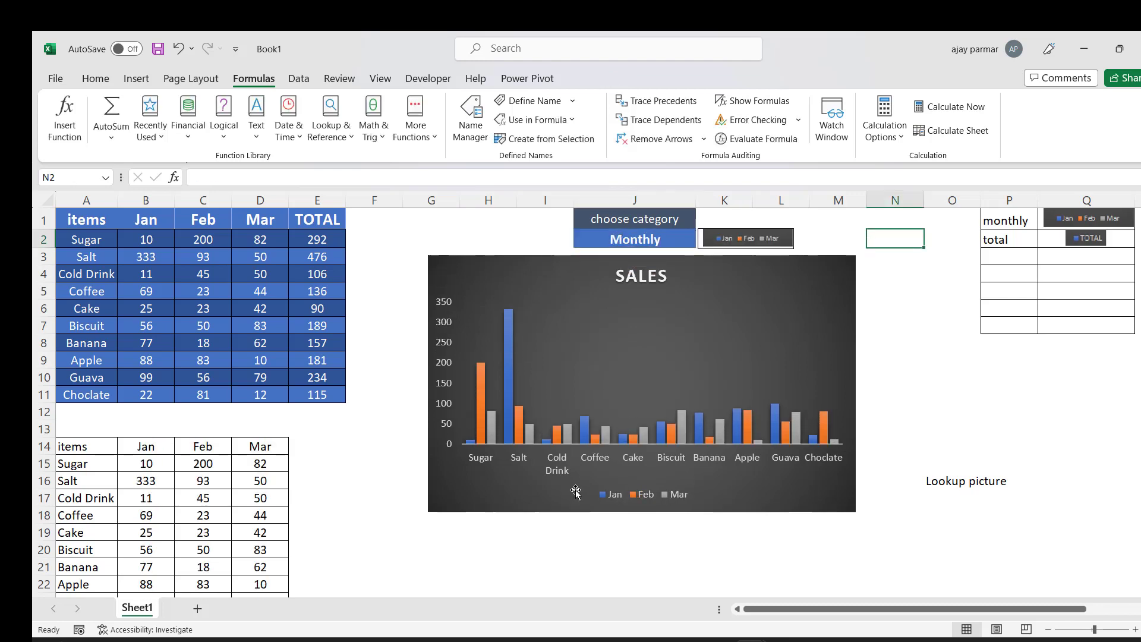
pyautogui.click(647, 503)
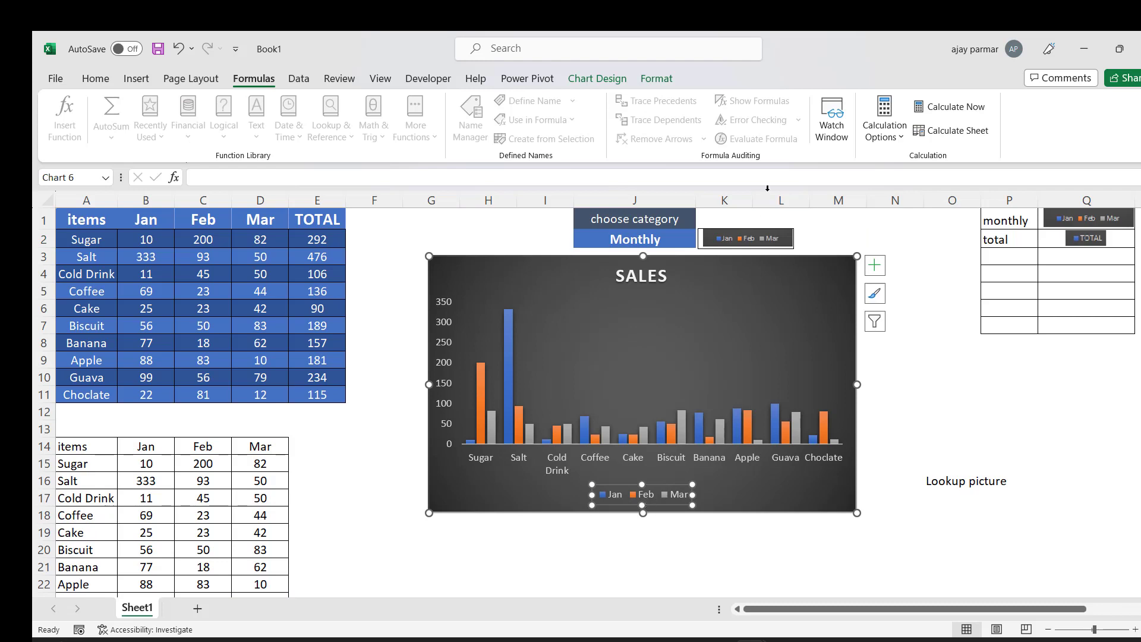
# Undo to restore Total and shift the linked legend picture slightly right beside J2
pyautogui.hotkey('ctrl', 'z')
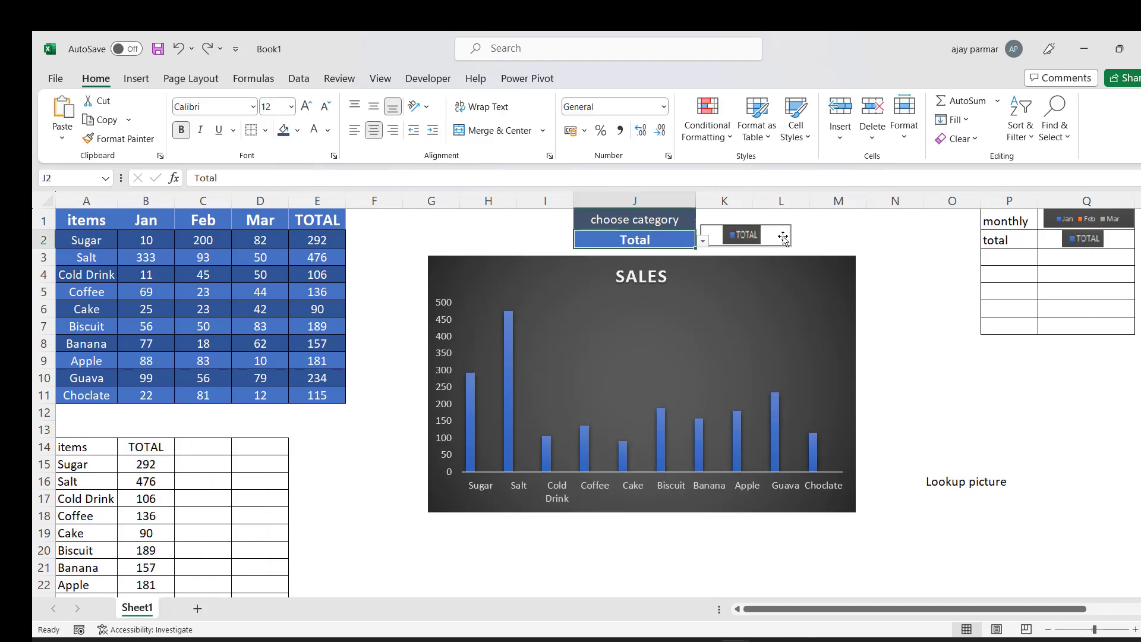
pyautogui.click(780, 245)
pyautogui.moveTo(779, 245); pyautogui.dragTo(861, 238)
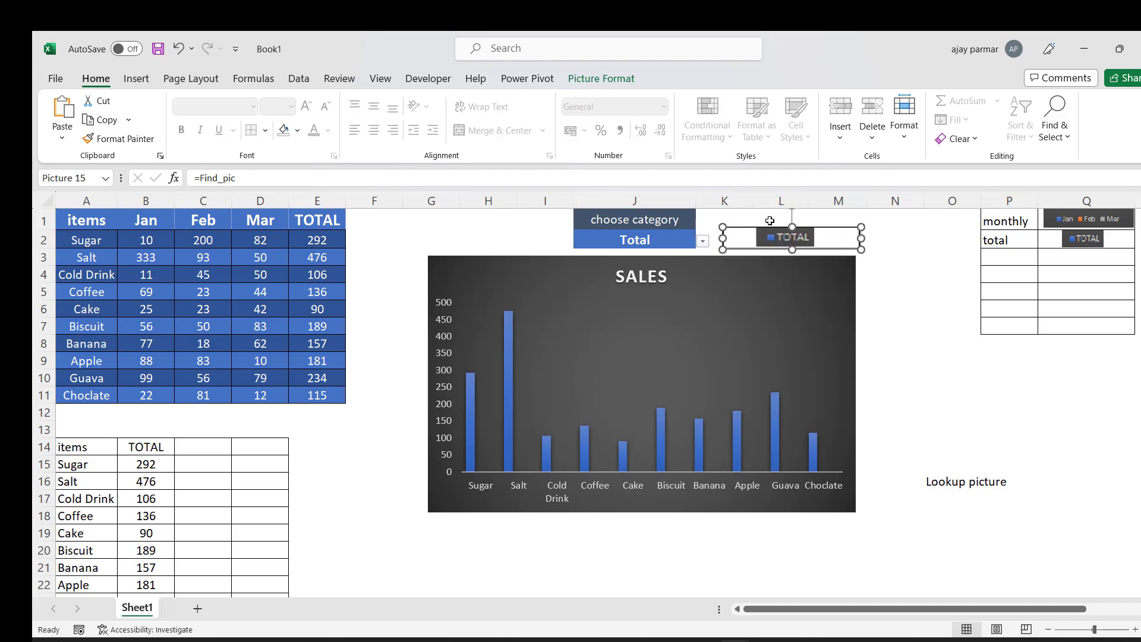
pyautogui.moveTo(993, 220); pyautogui.dragTo(1086, 273)
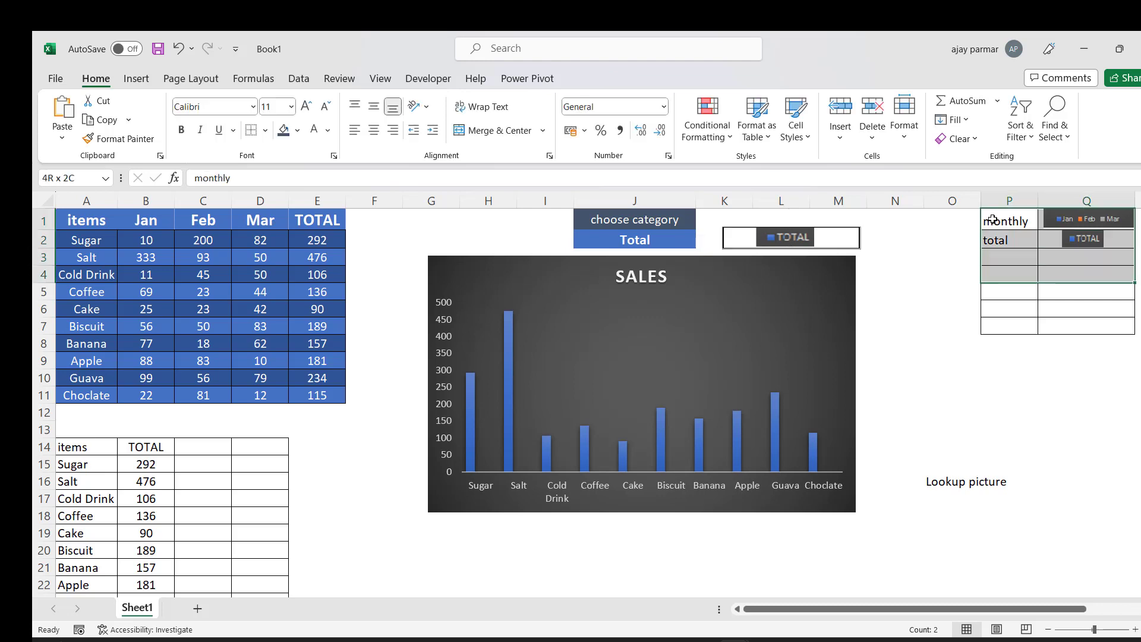
# Apply No Border to the P1:Q7 lookup table
pyautogui.moveTo(992, 220); pyautogui.dragTo(1087, 326)
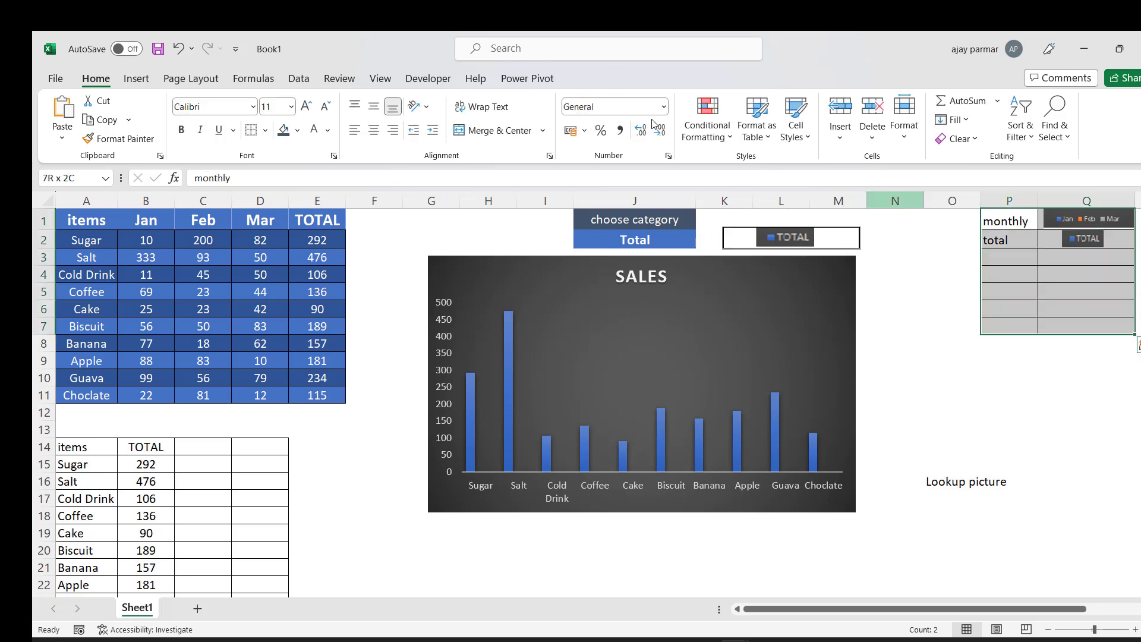
pyautogui.click(266, 130)
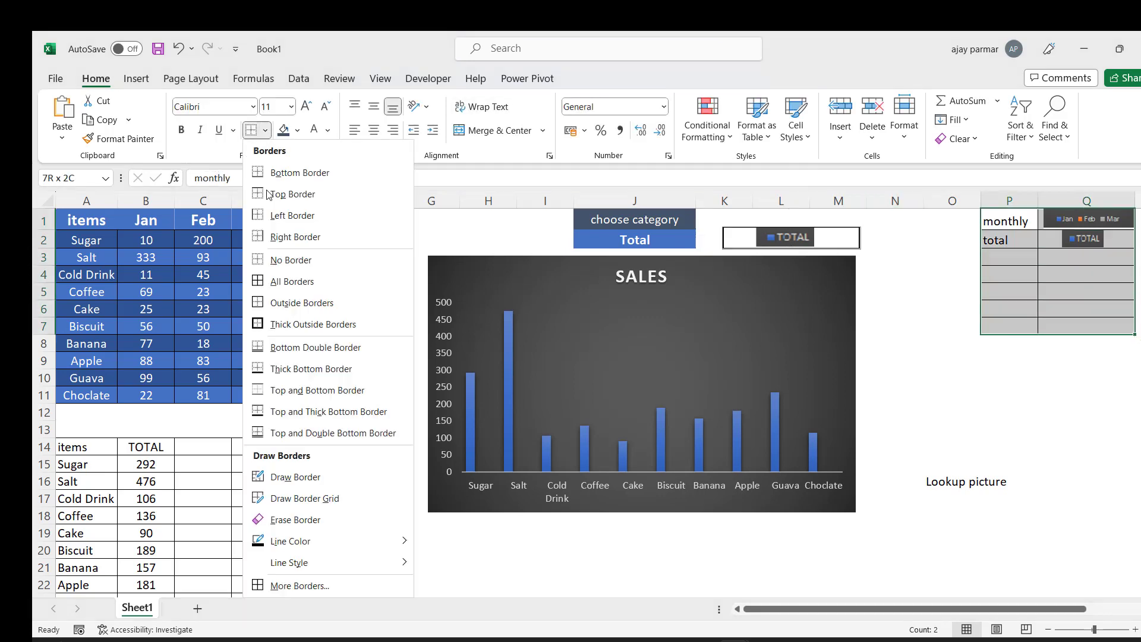
pyautogui.click(259, 266)
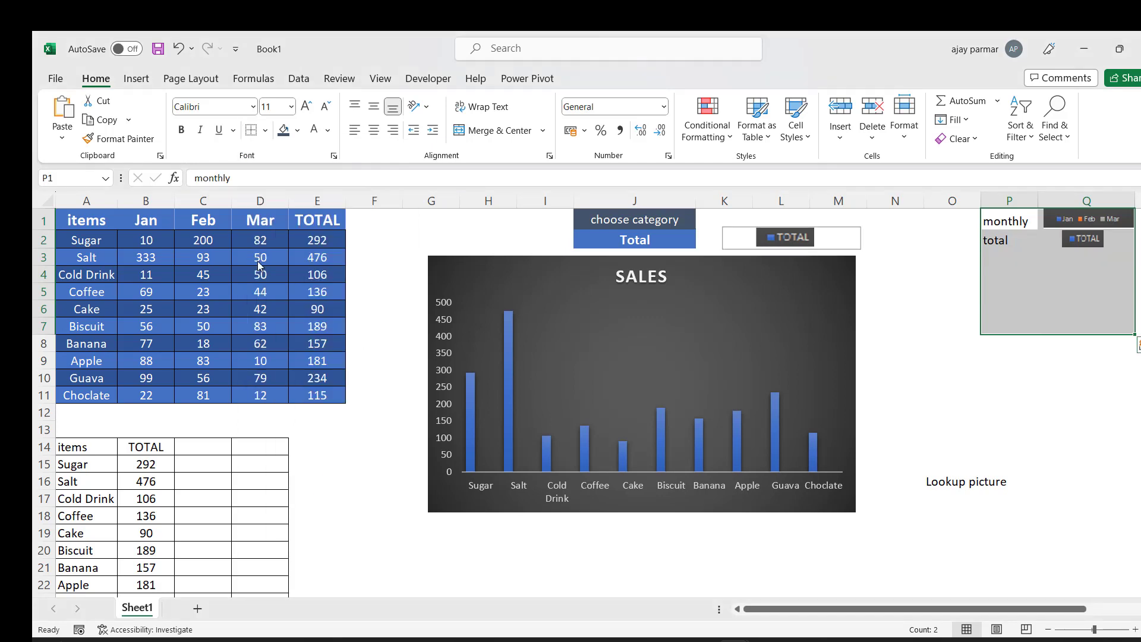
pyautogui.click(992, 220)
pyautogui.press('Right')
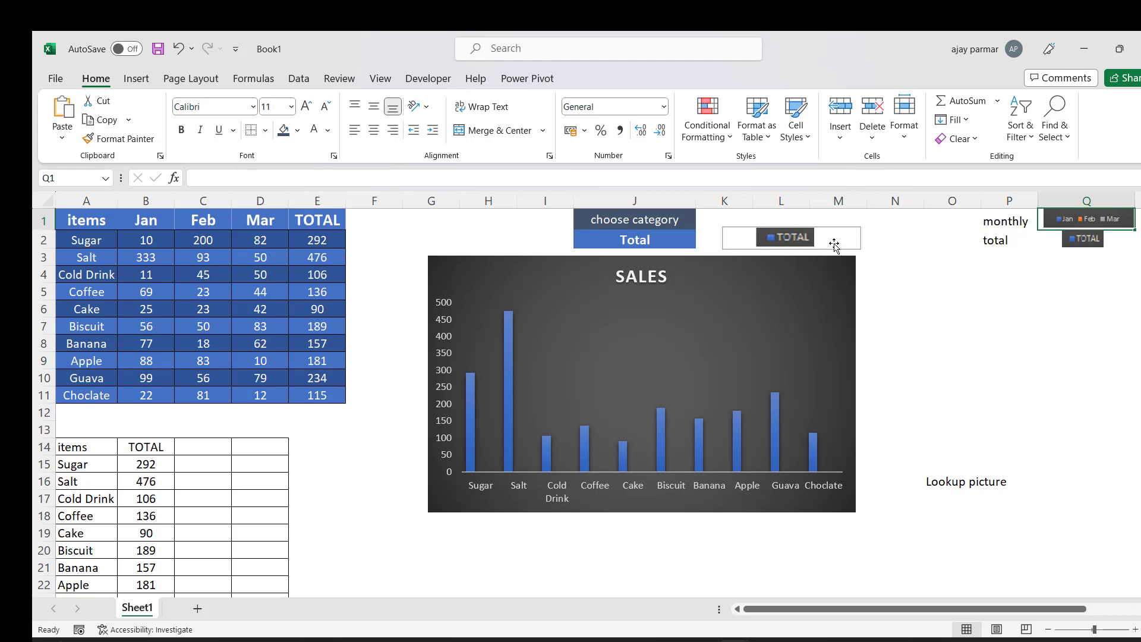
# Set the linked legend picture to No Outline and drag it into the chart's top-right corner
pyautogui.click(825, 228)
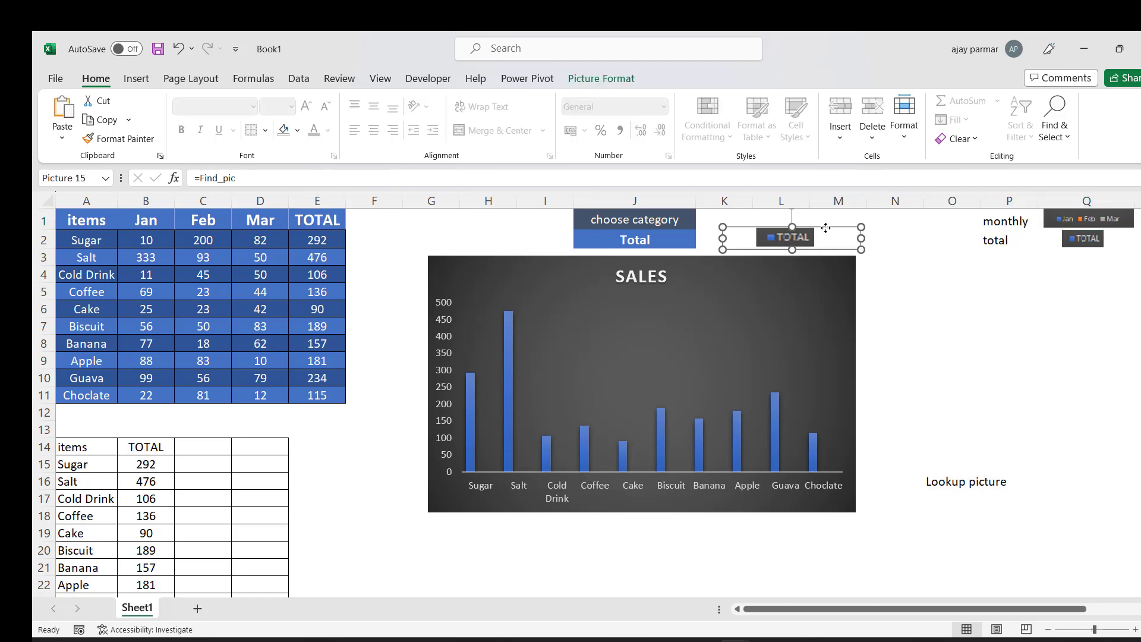
pyautogui.click(607, 73)
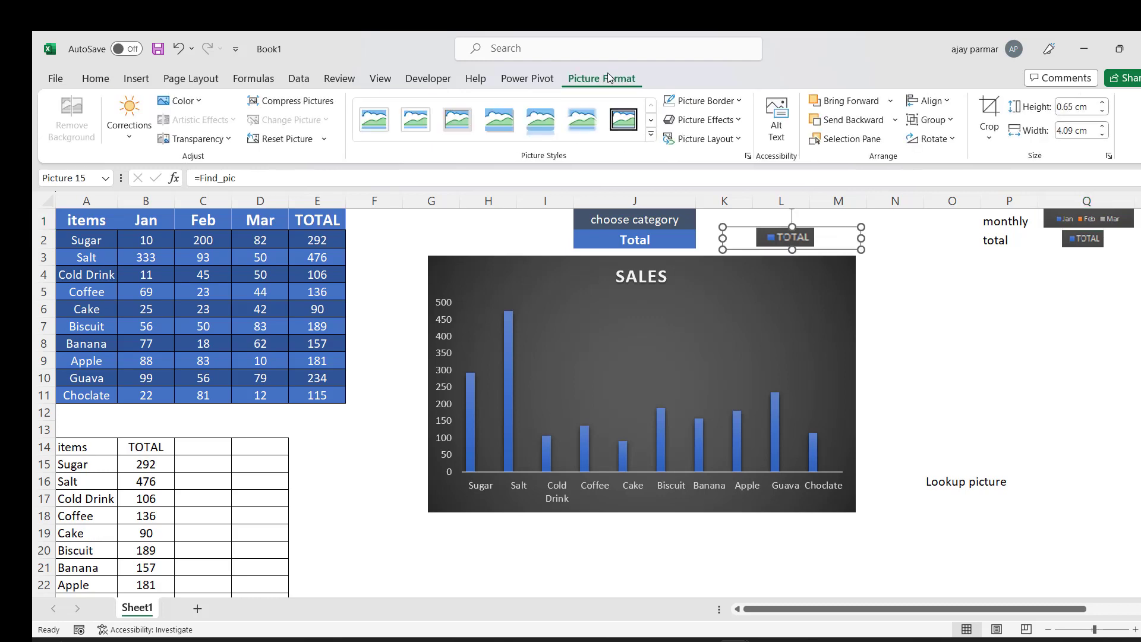
pyautogui.click(740, 105)
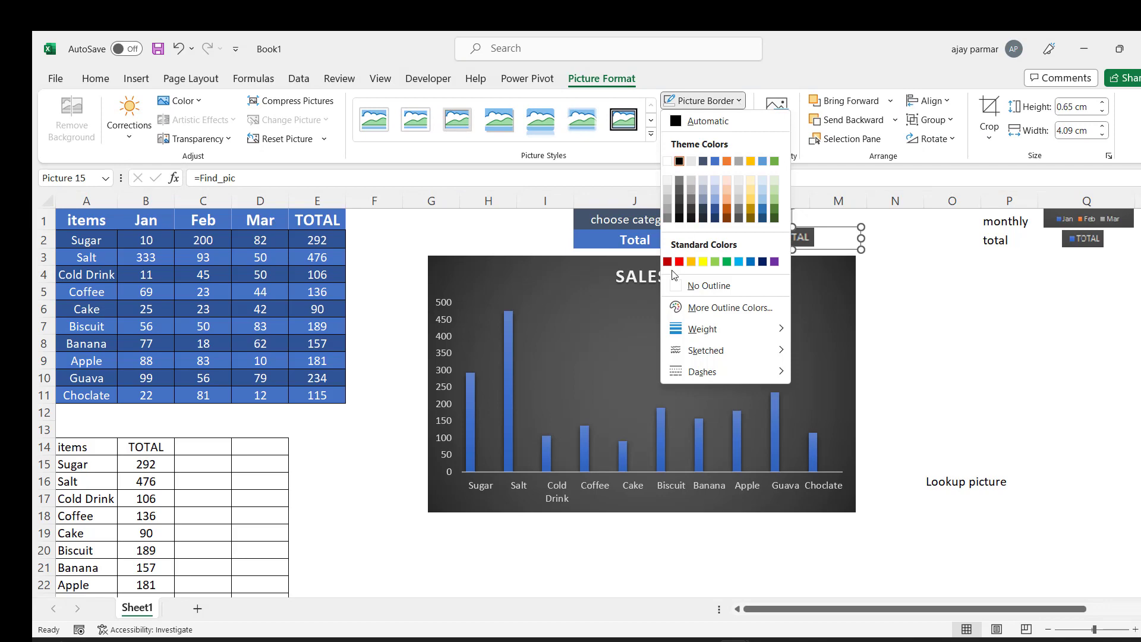
pyautogui.click(674, 289)
pyautogui.click(1001, 298)
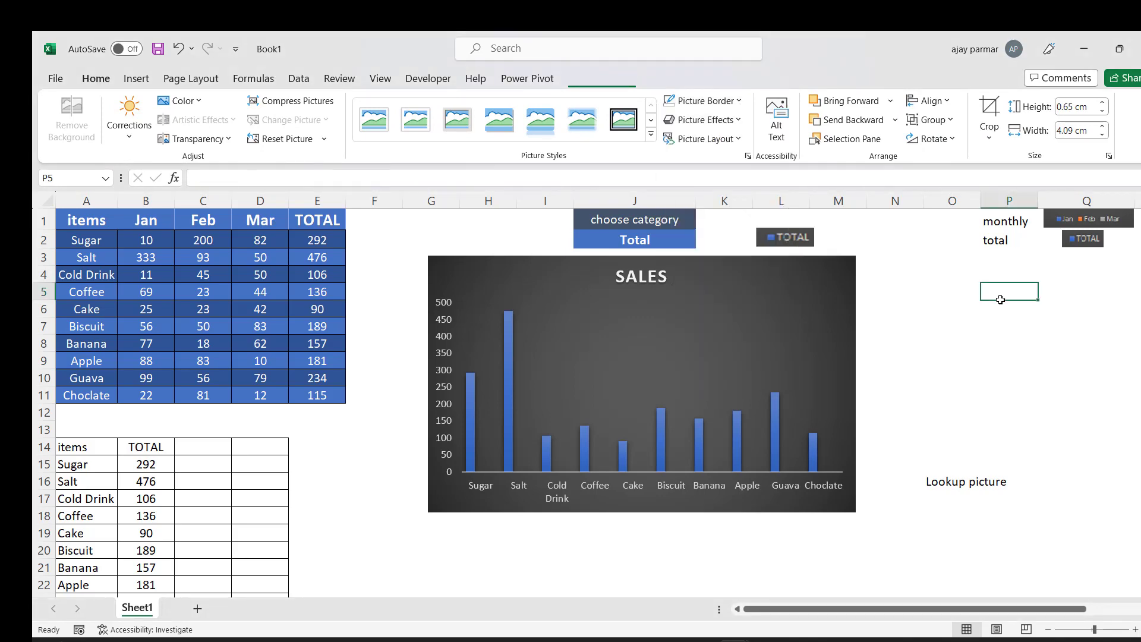
pyautogui.click(802, 241)
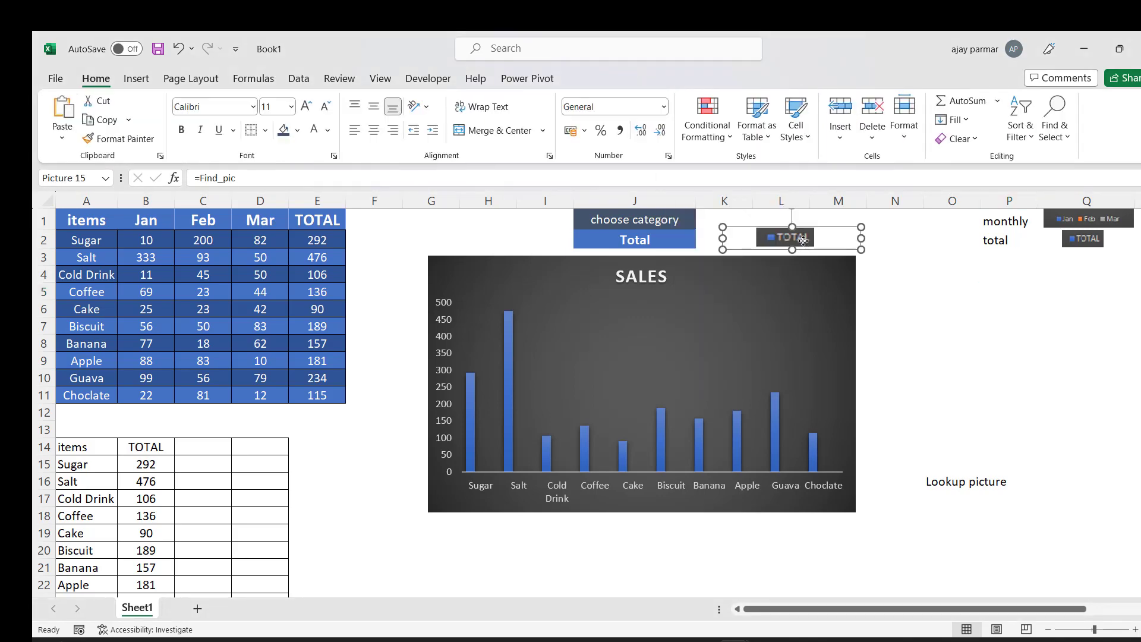
pyautogui.moveTo(830, 248)
pyautogui.mouseDown()
pyautogui.moveTo(837, 298)
pyautogui.moveTo(823, 296)
pyautogui.mouseUp()
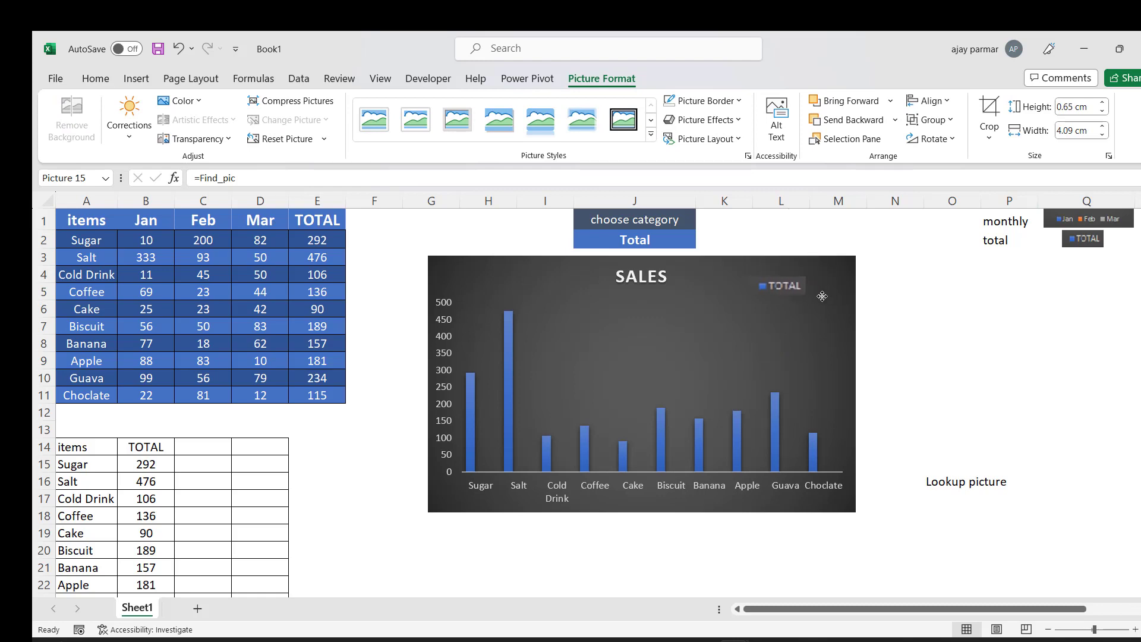
# Nudge the legend left within the chart and set the J2 category to Monthly
pyautogui.click(903, 302)
pyautogui.click(652, 240)
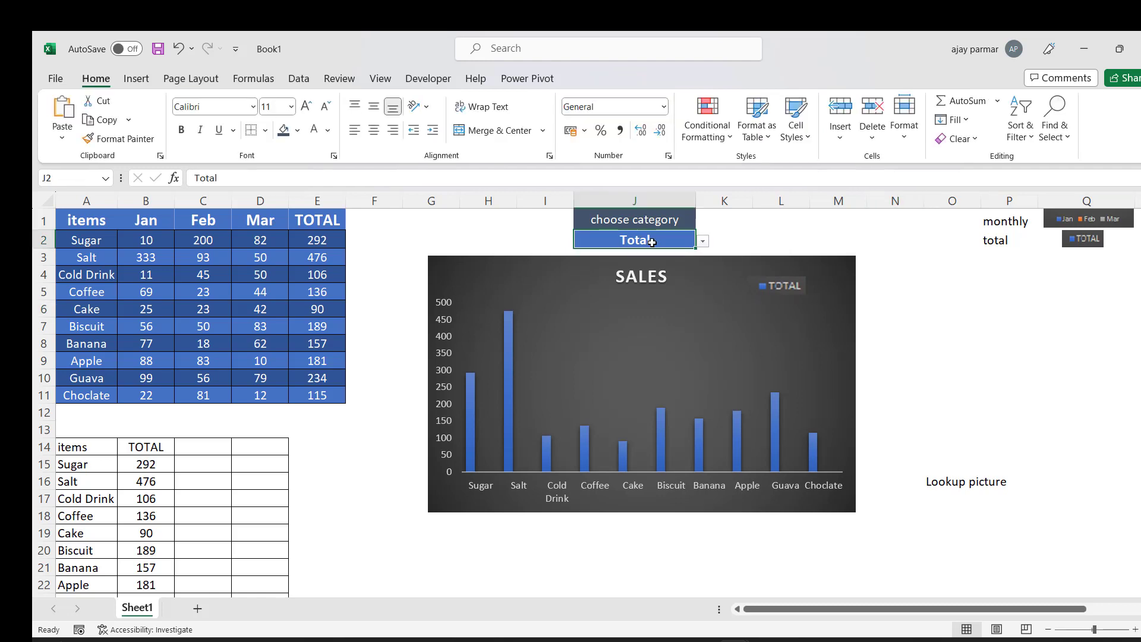
pyautogui.hotkey('alt', 'Down')
pyautogui.press('Up')
pyautogui.press('Return')
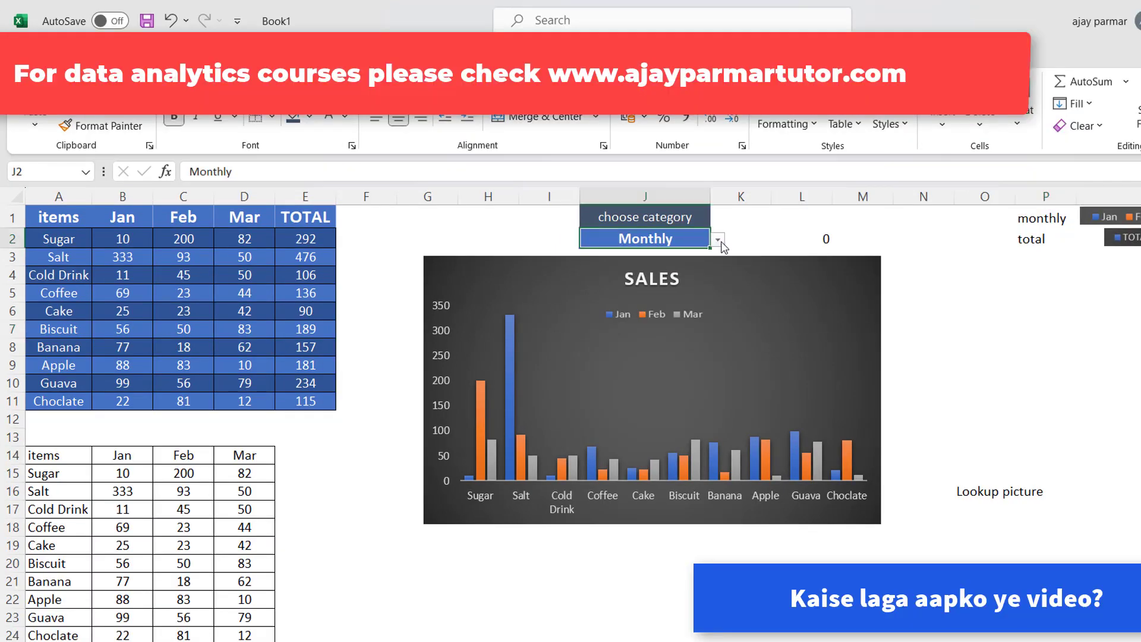
pyautogui.click(719, 240)
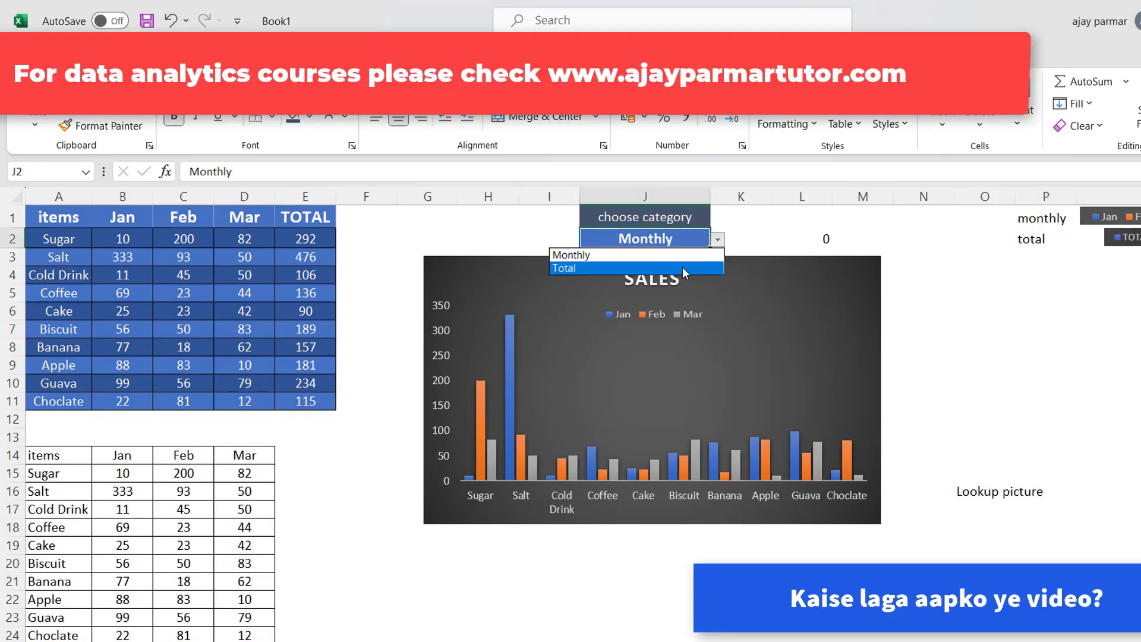
pyautogui.click(683, 271)
pyautogui.click(725, 238)
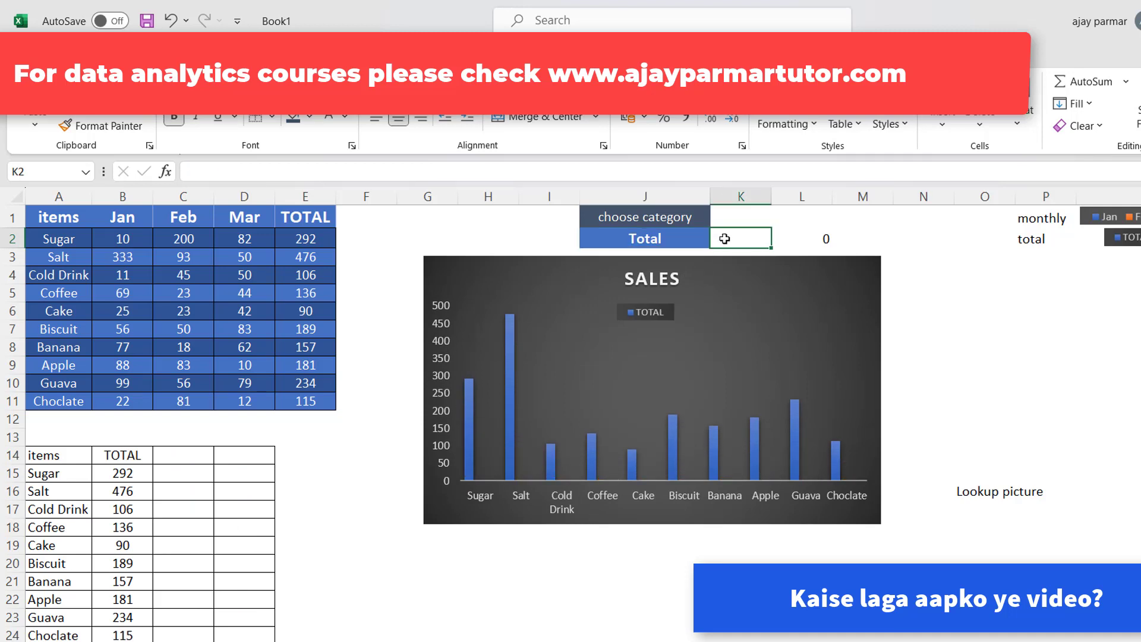
pyautogui.click(695, 238)
pyautogui.click(719, 239)
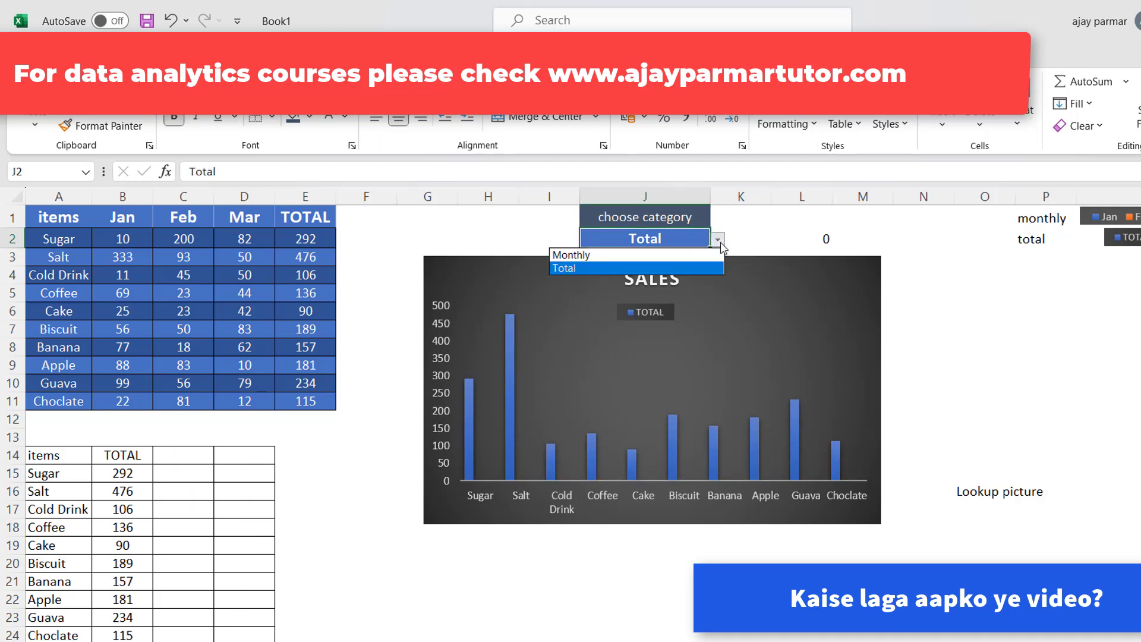
pyautogui.click(695, 254)
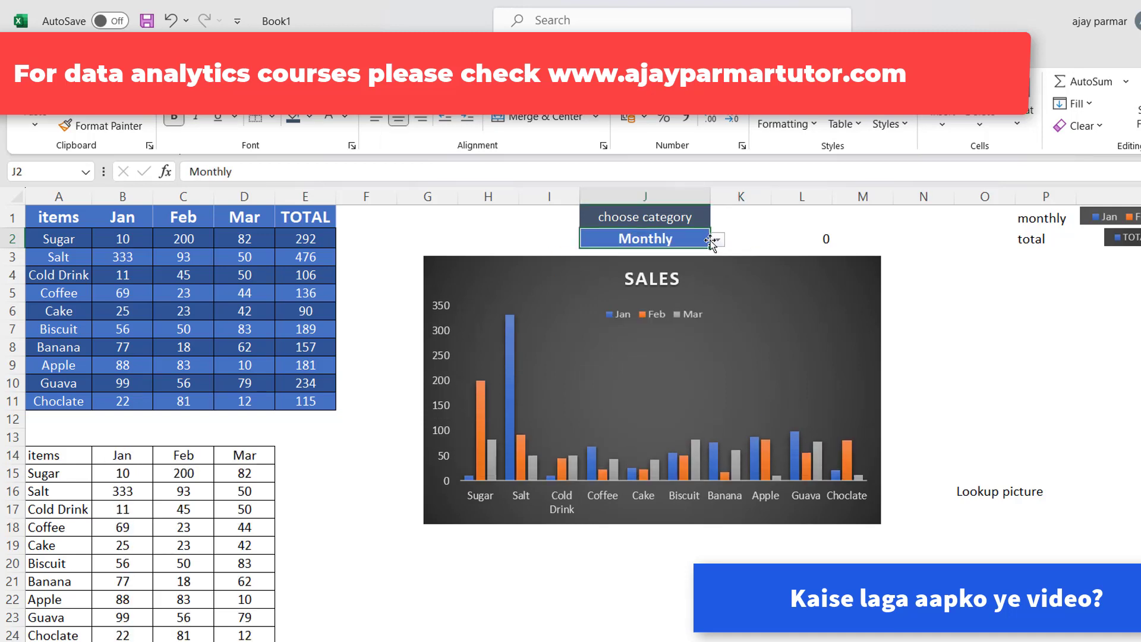
pyautogui.click(718, 239)
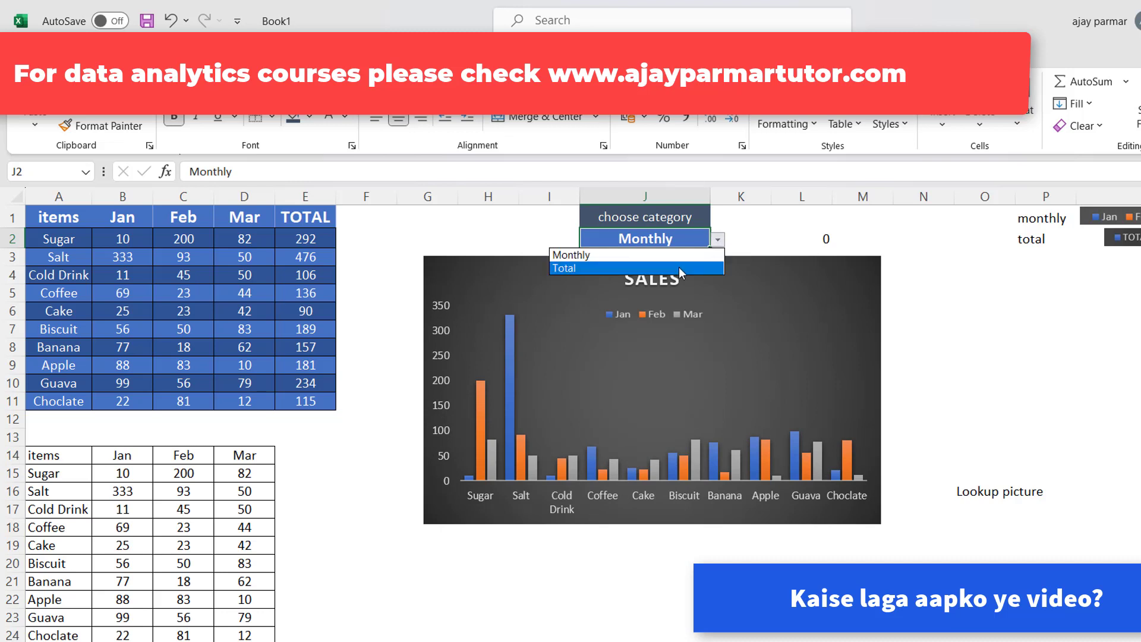
pyautogui.click(679, 268)
pyautogui.click(718, 240)
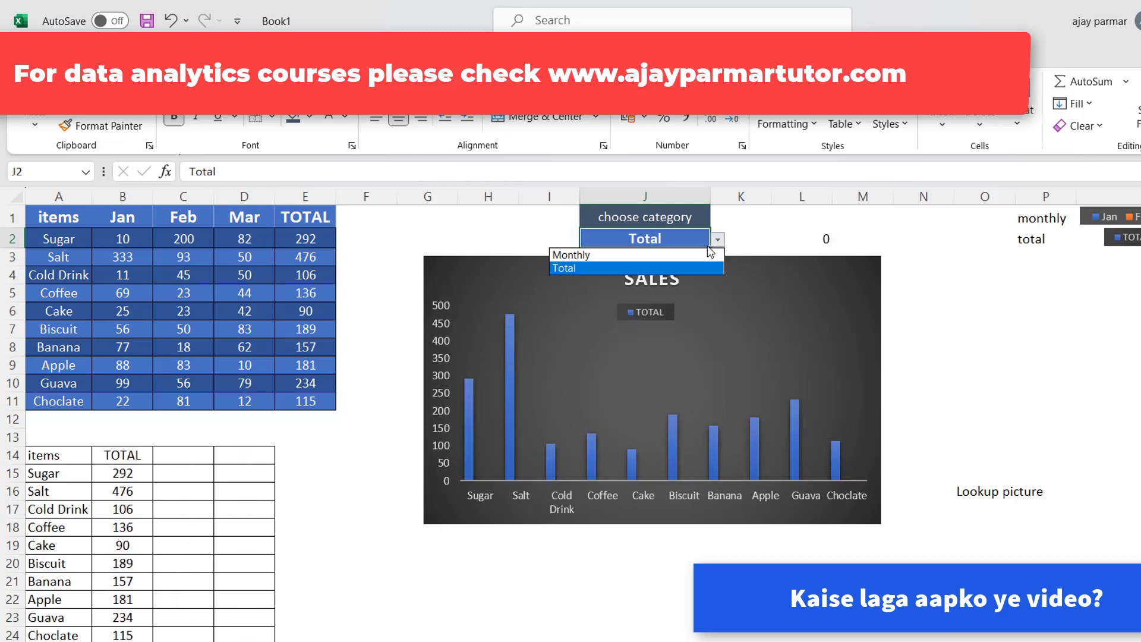